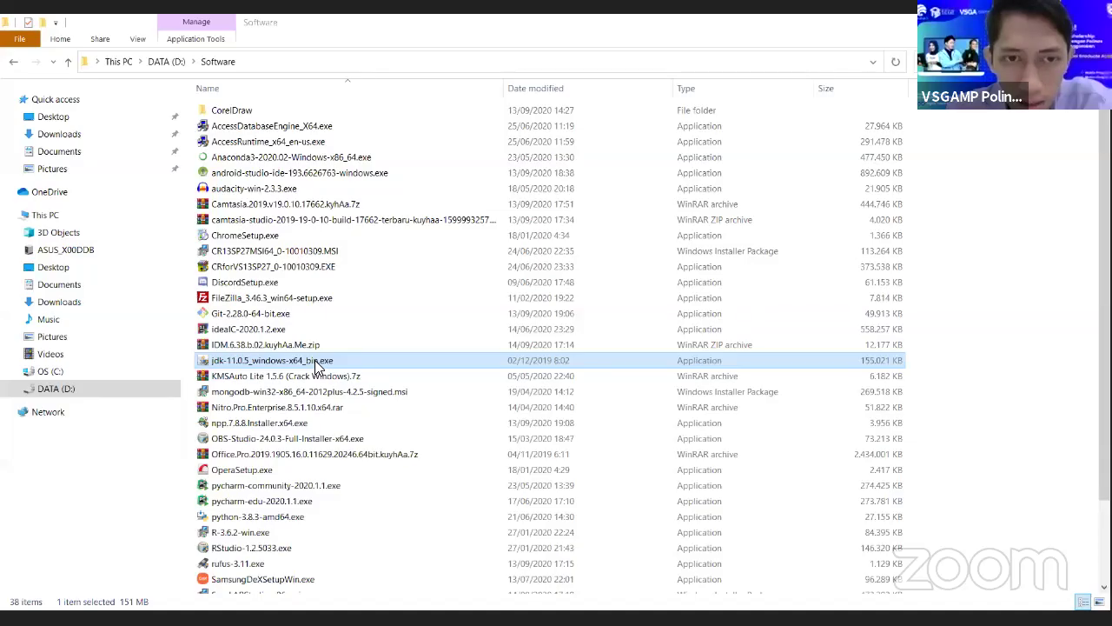
- Open the Software folder on DATA (D:) and select SamsungDeXSetupWin.exe
double_click(318, 368)
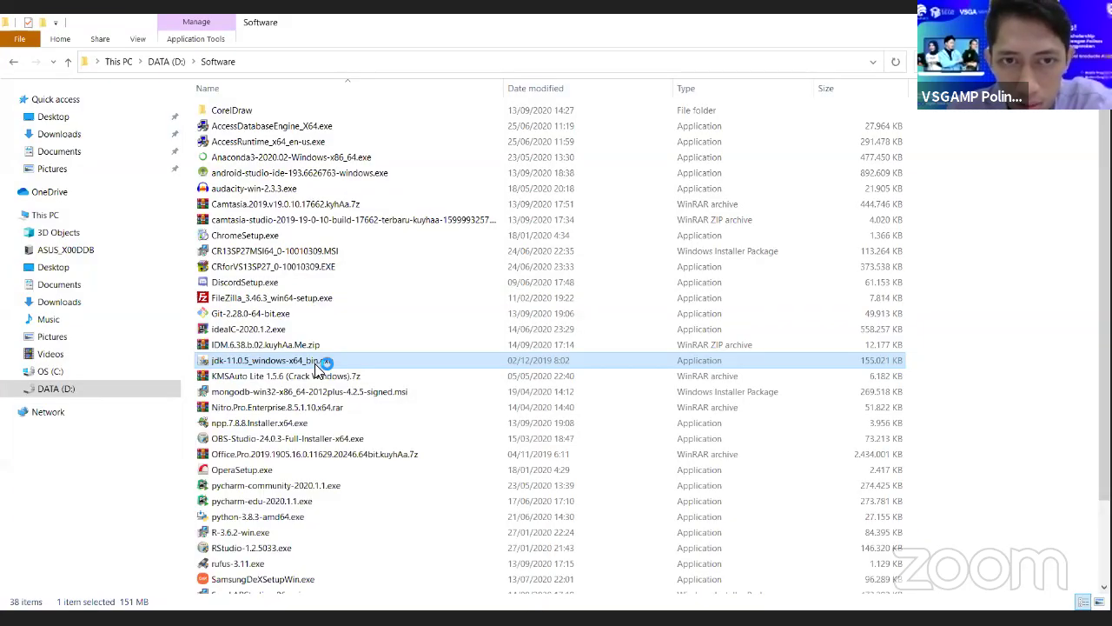
click(635, 579)
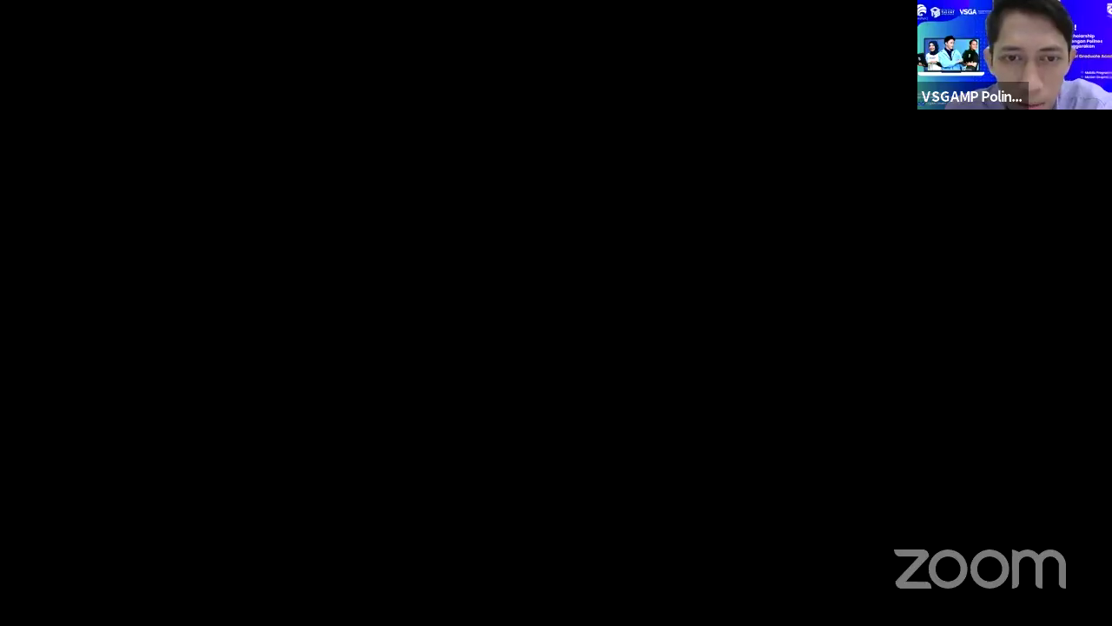
scroll(87, 278, up, 2)
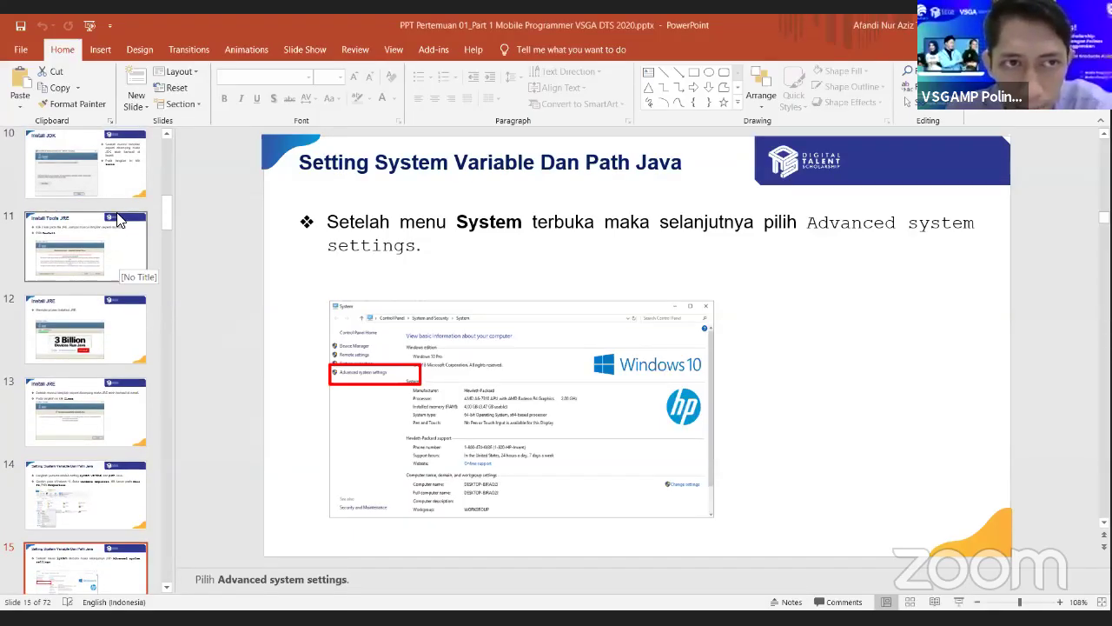
- Start the slide show from slide 5, Install Tools JDK, and advance to the running-the-installer slide
scroll(113, 248, up, 5)
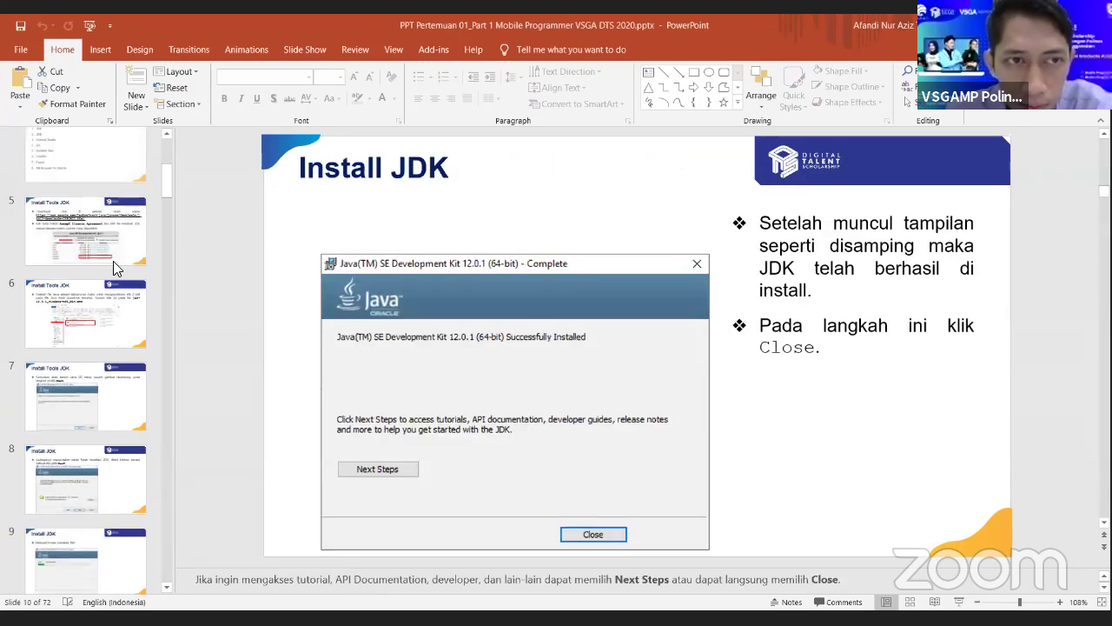
click(112, 251)
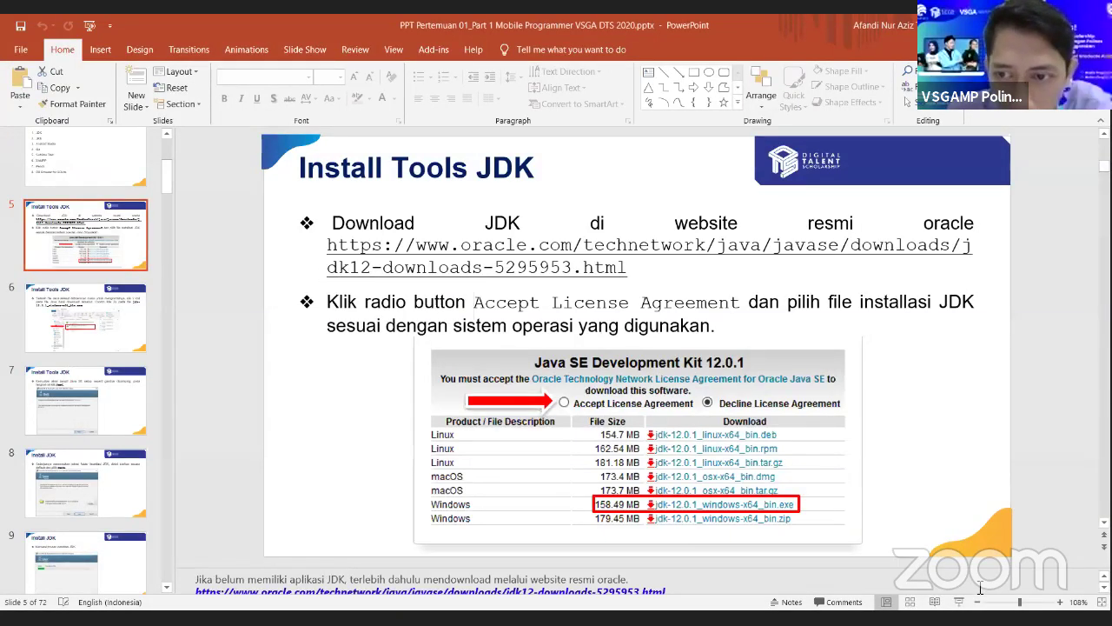
key(shift+F5)
click(680, 393)
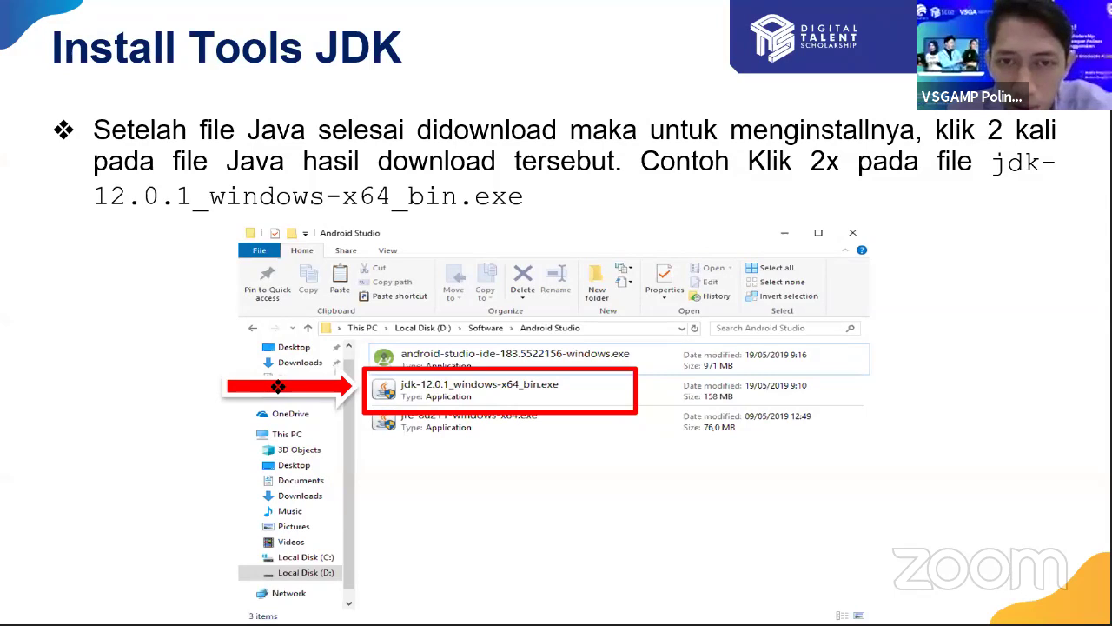
- Advance past the JDK welcome and destination folder slides to the installation progress slide
key(Right)
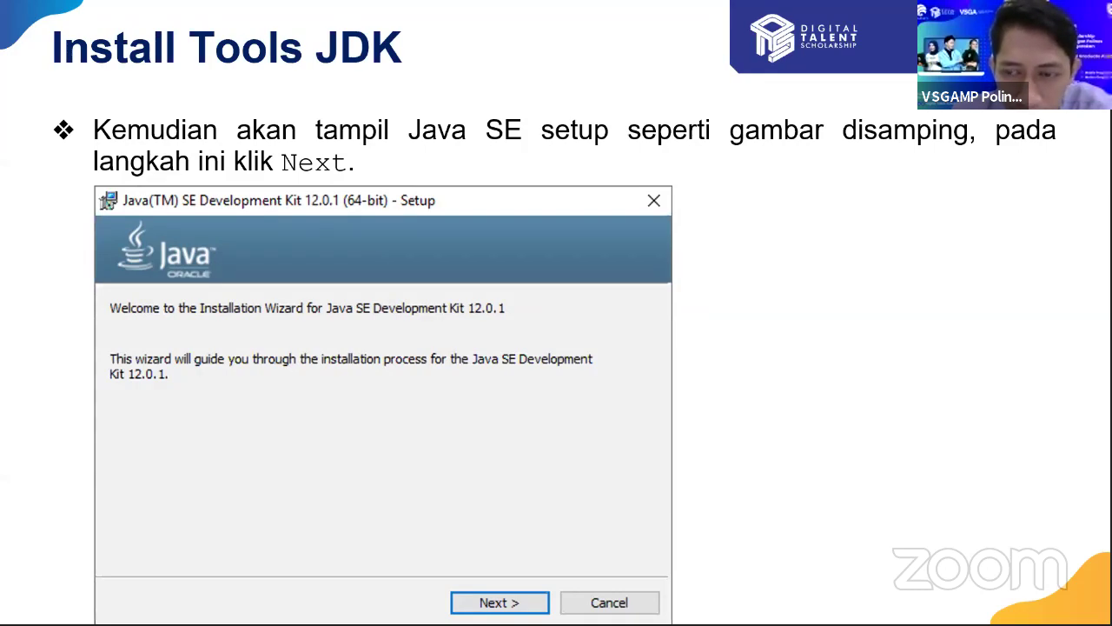
key(Right)
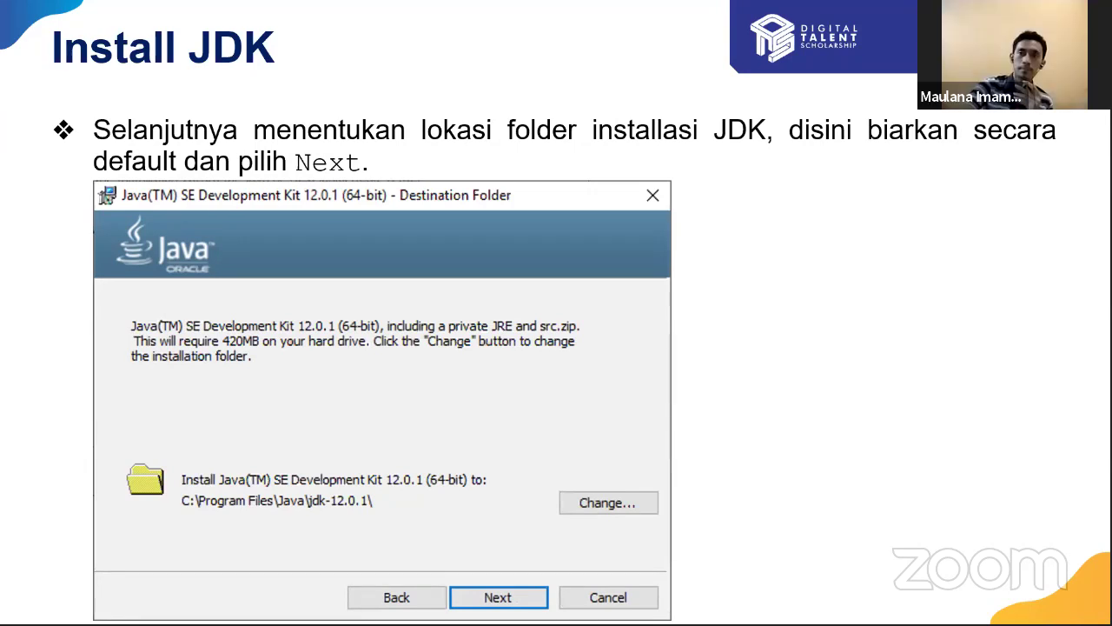
key(Right)
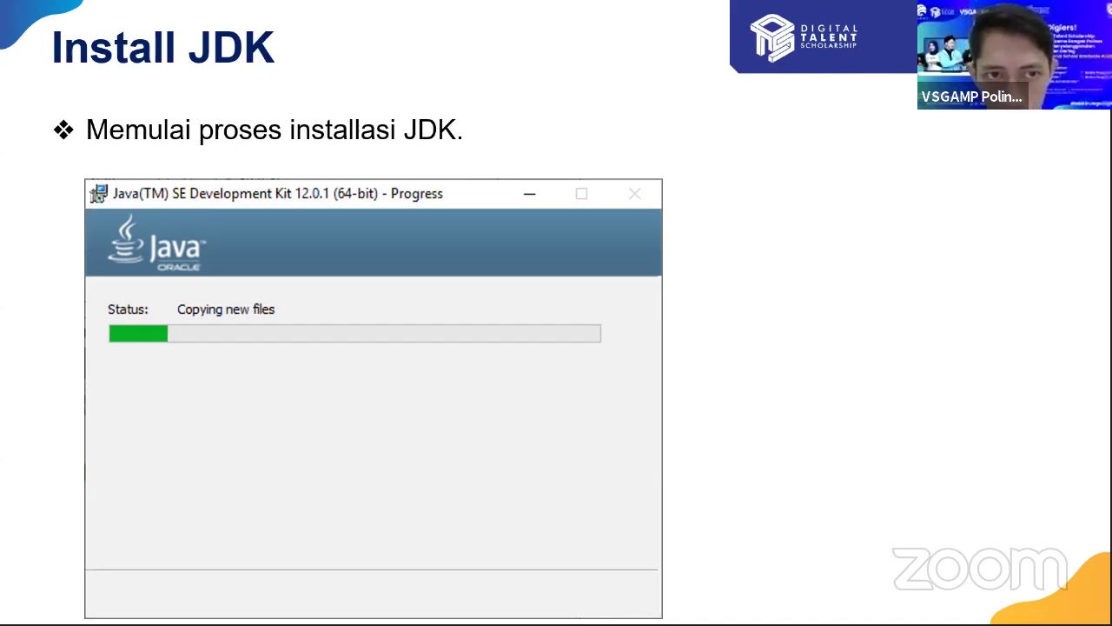
- Flip back and forth between the JDK installation progress and completion slides
key(Right)
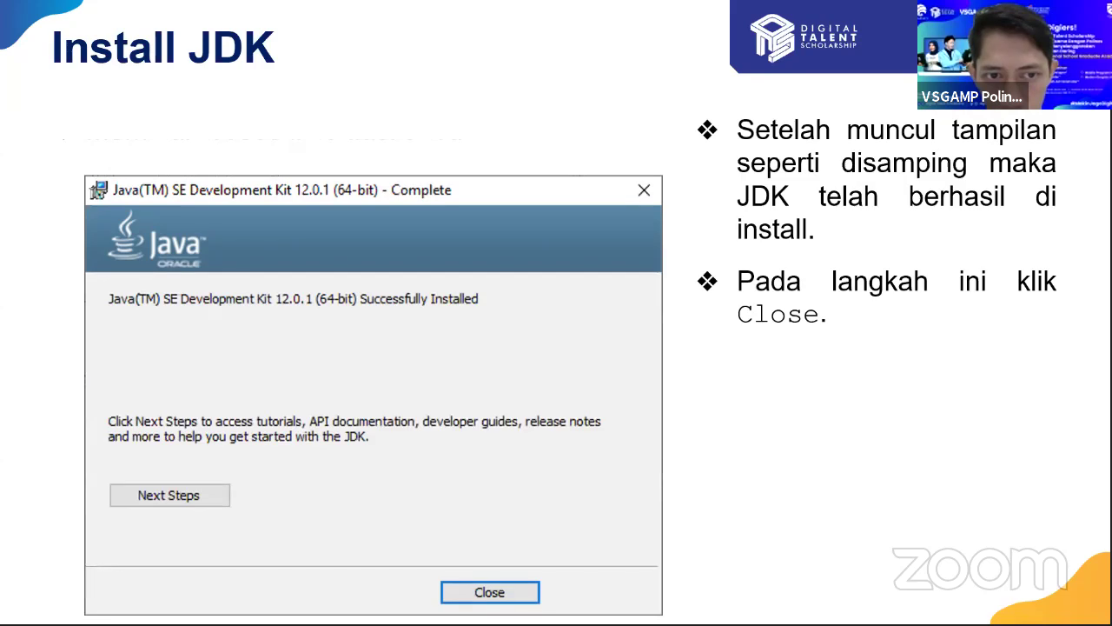
key(Left)
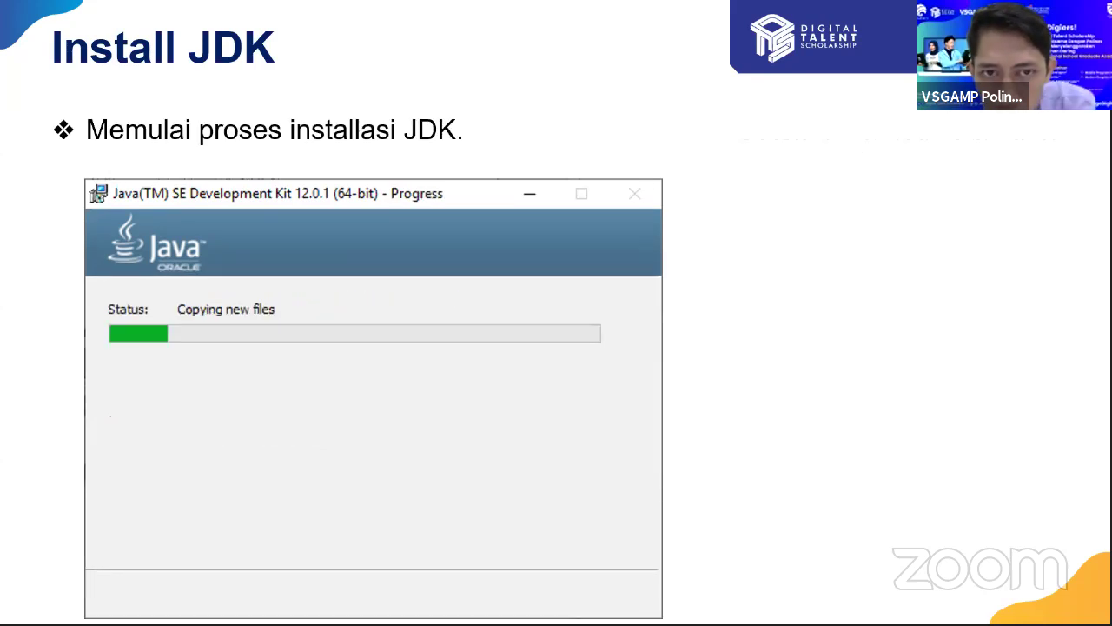
key(Right)
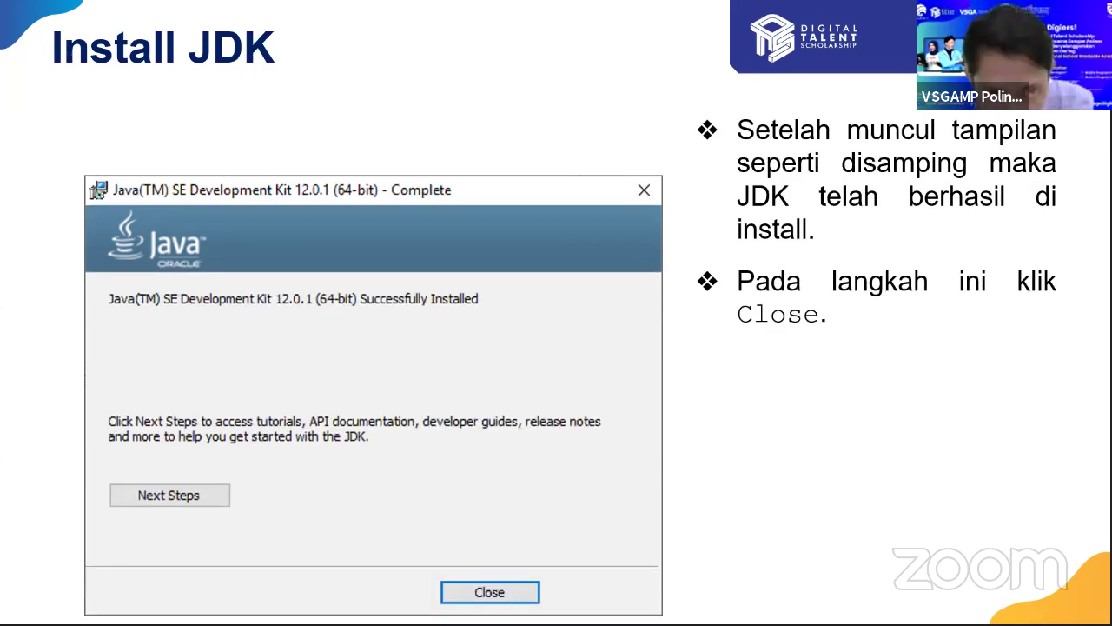
key(Left)
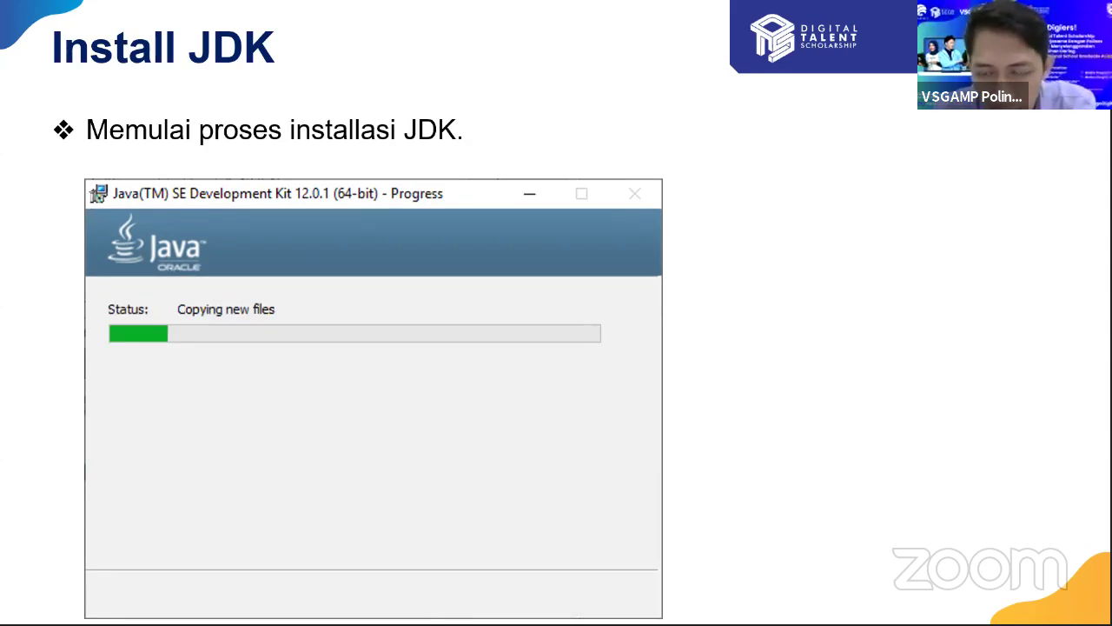
key(Right)
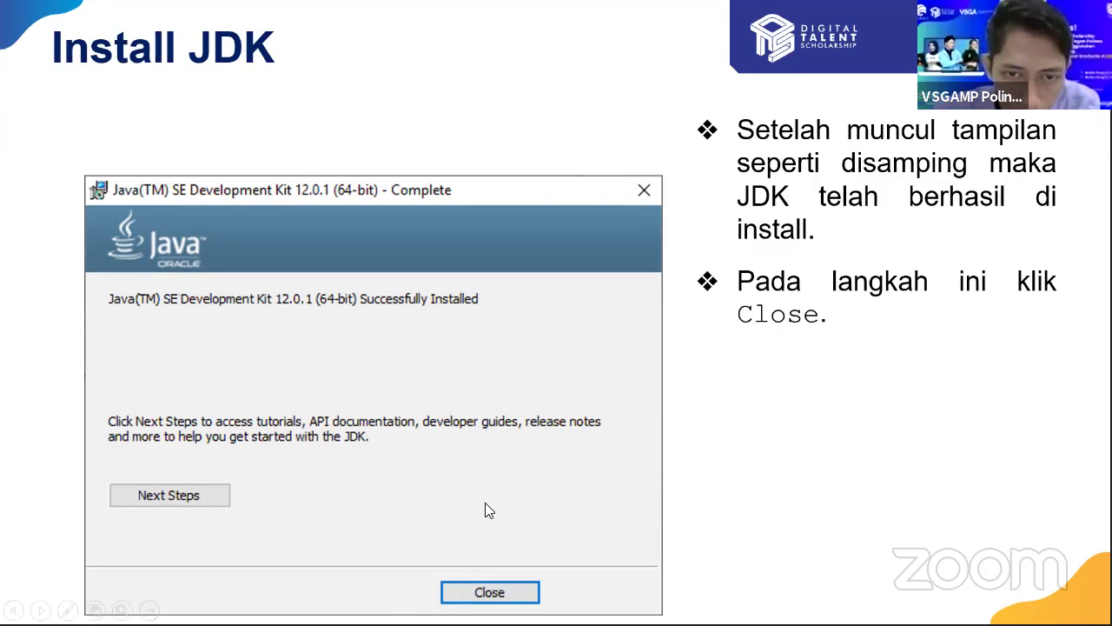
- Glance at the JRE slides, then end the show and select slide 10, Install JDK
key(Right)
key(Right)
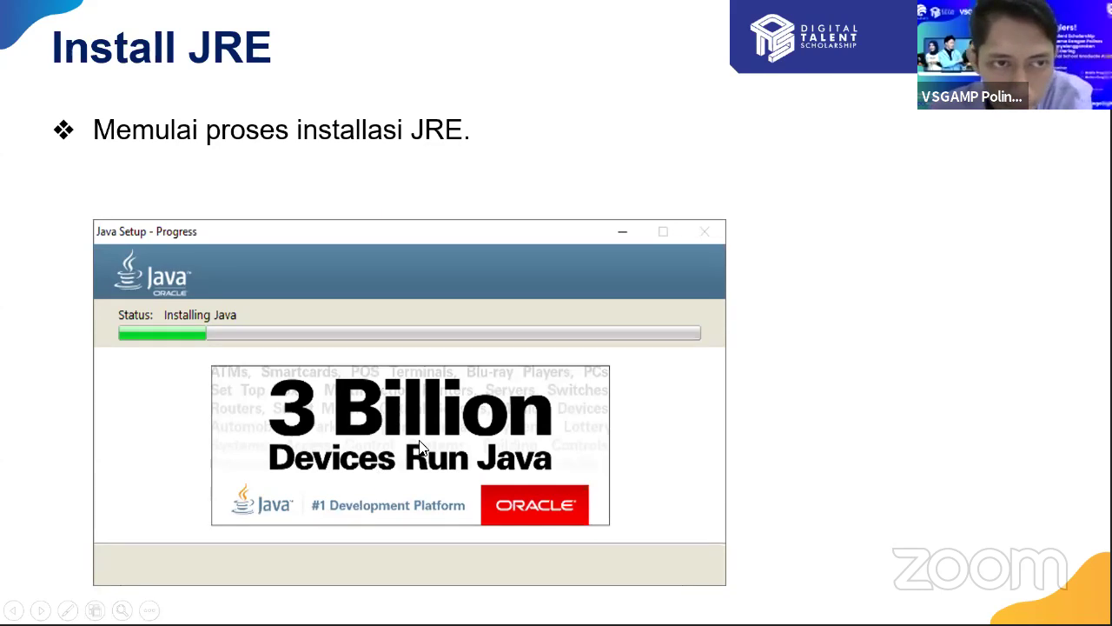
key(Escape)
click(95, 273)
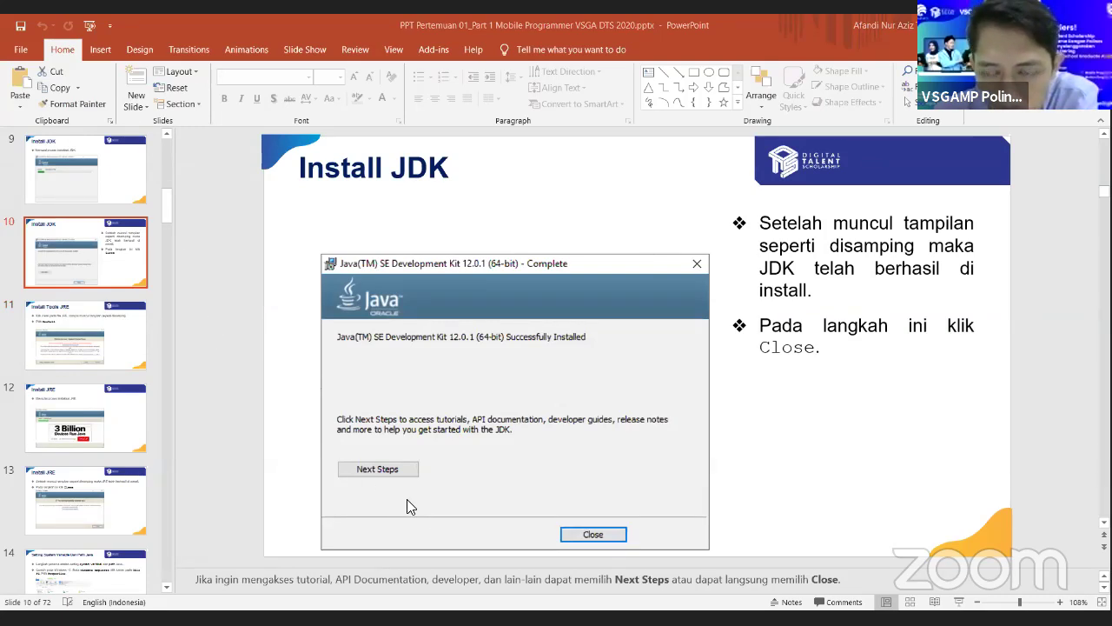
- Revisit the earlier JDK installer slides starting at slide 8, then switch to File Explorer
scroll(90, 266, up, 2)
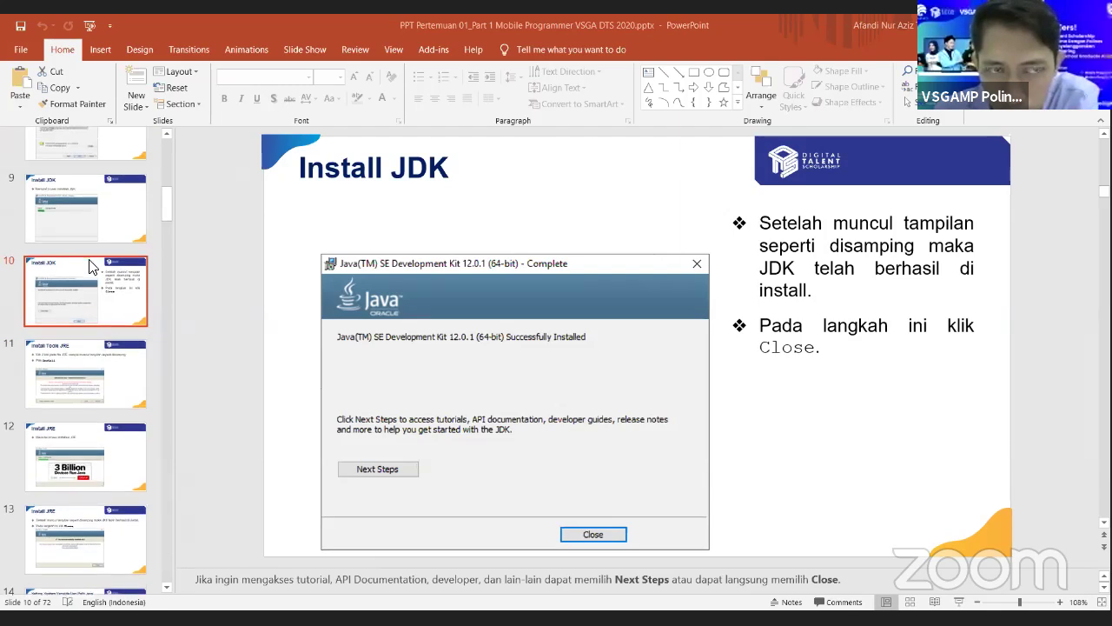
scroll(89, 259, up, 2)
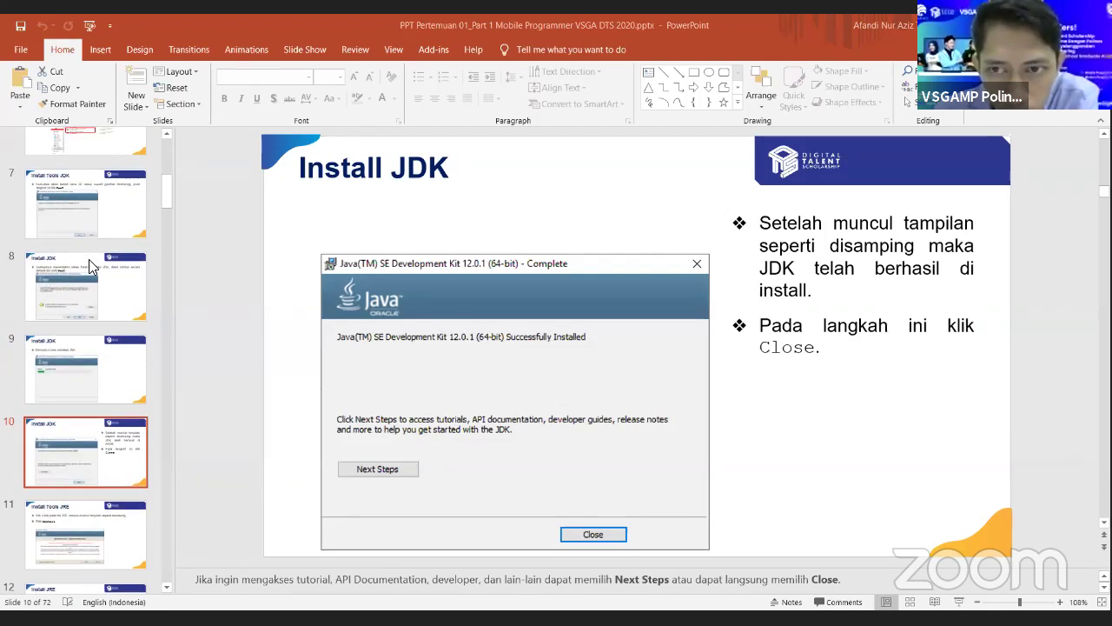
scroll(89, 259, up, 1)
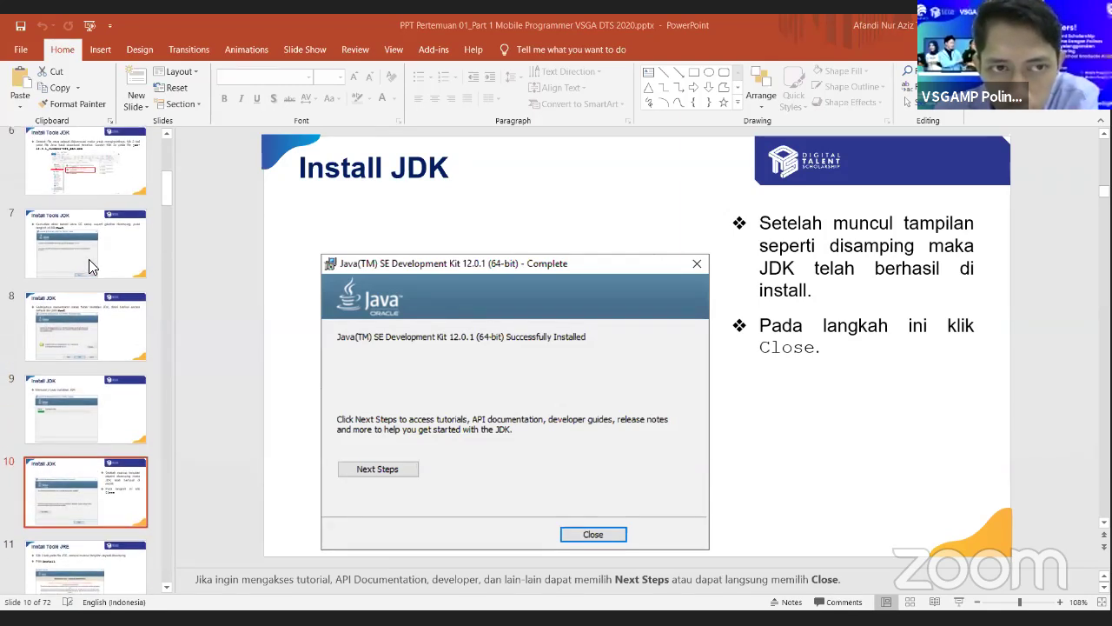
click(131, 347)
key(Down)
key(Down)
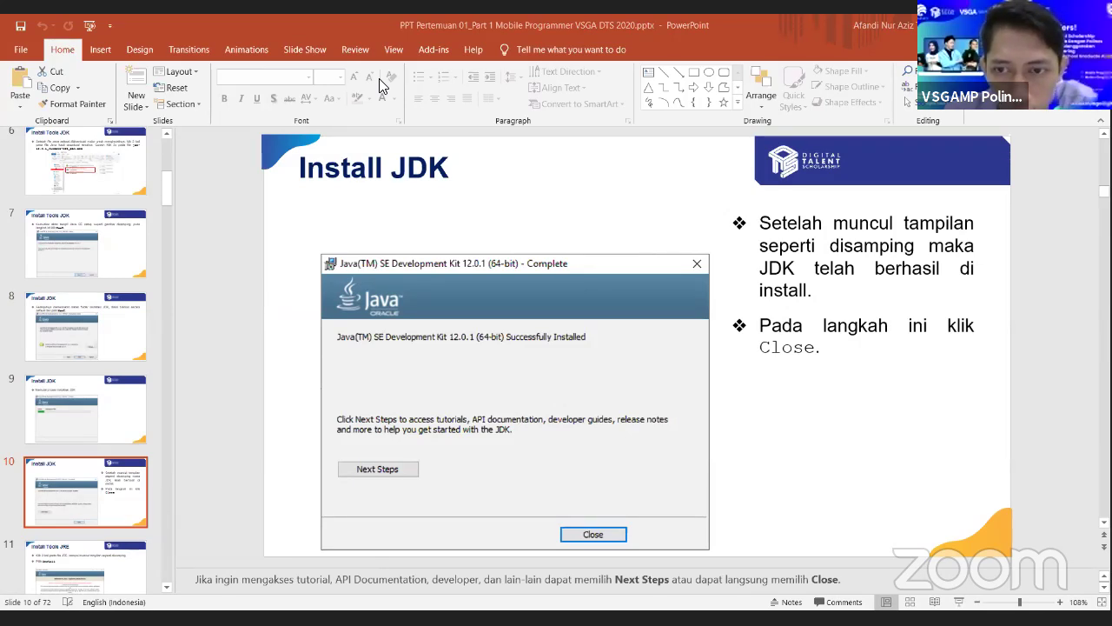
key(alt+Tab)
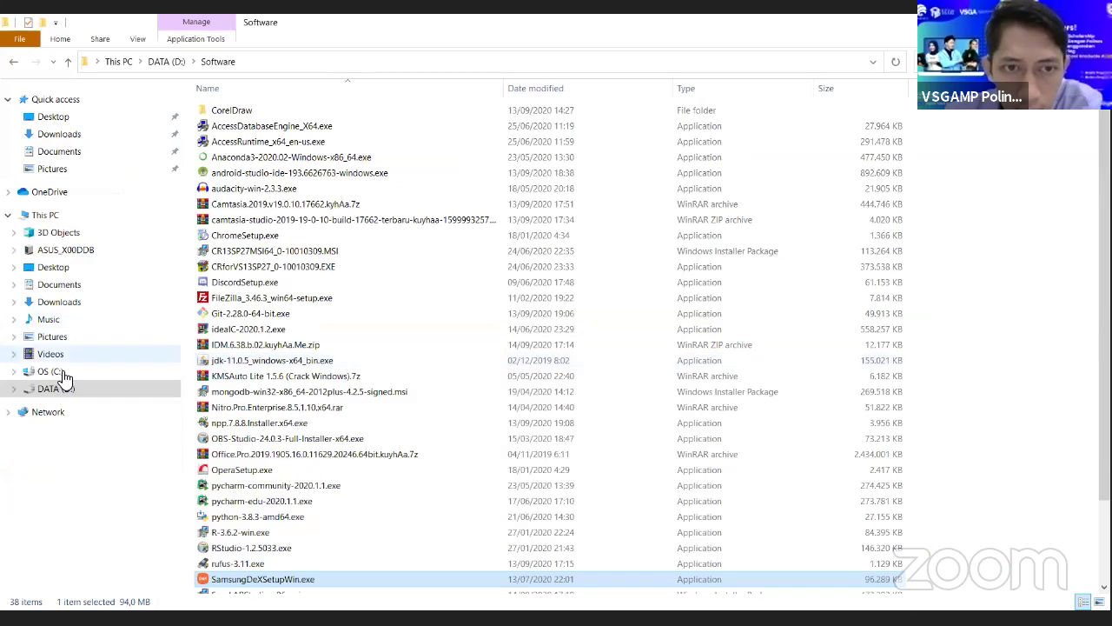
- Open OS (C:) from the navigation pane and bring up its Properties dialog
click(69, 373)
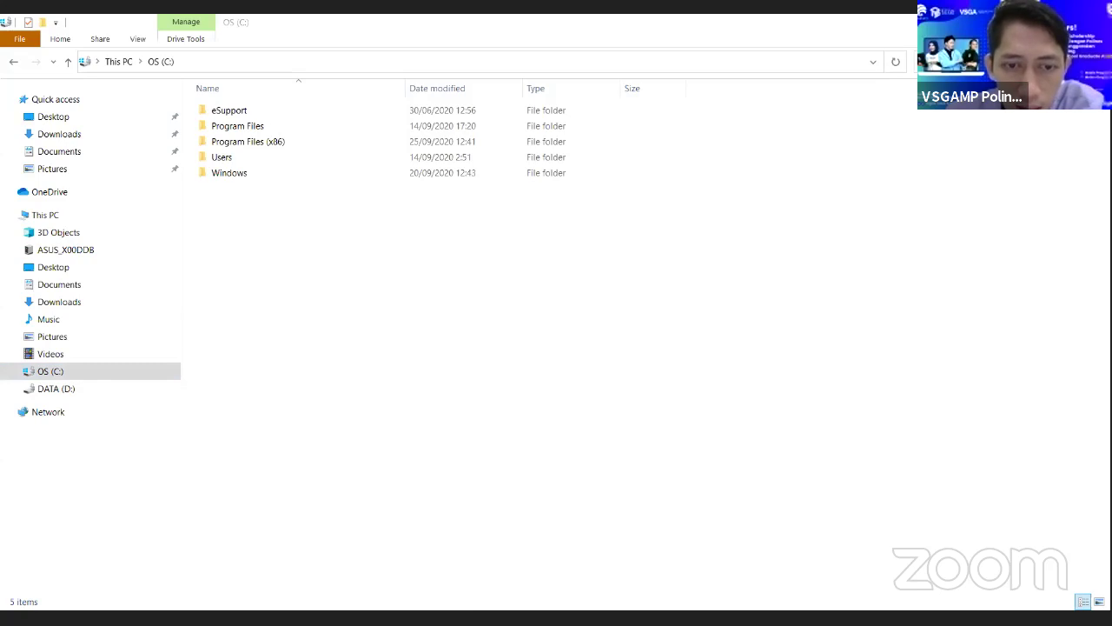
click(67, 371)
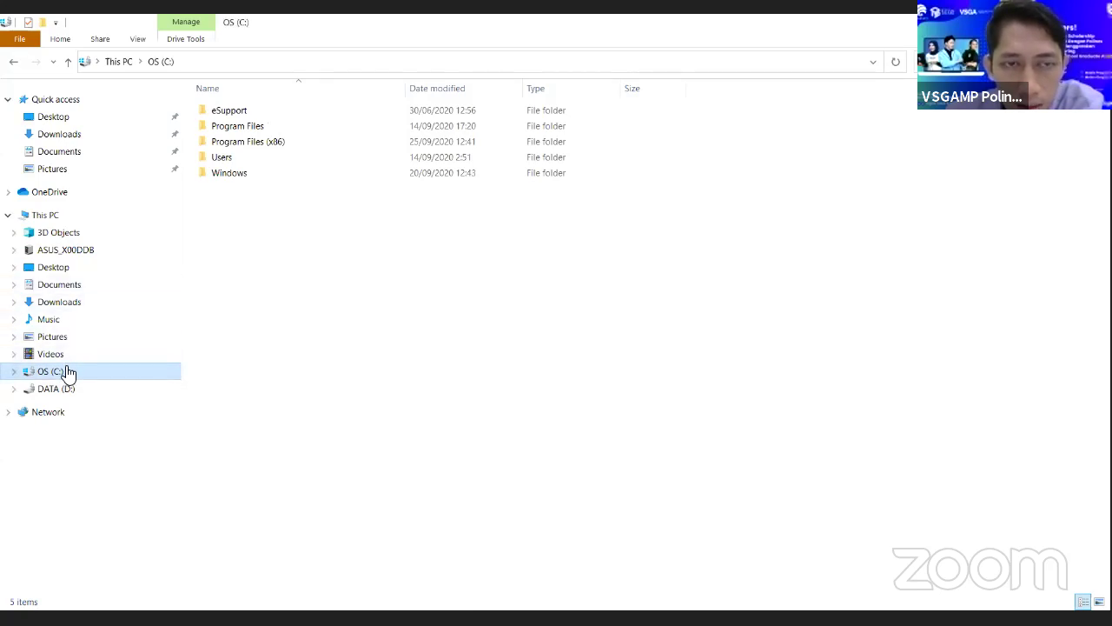
right_click(69, 372)
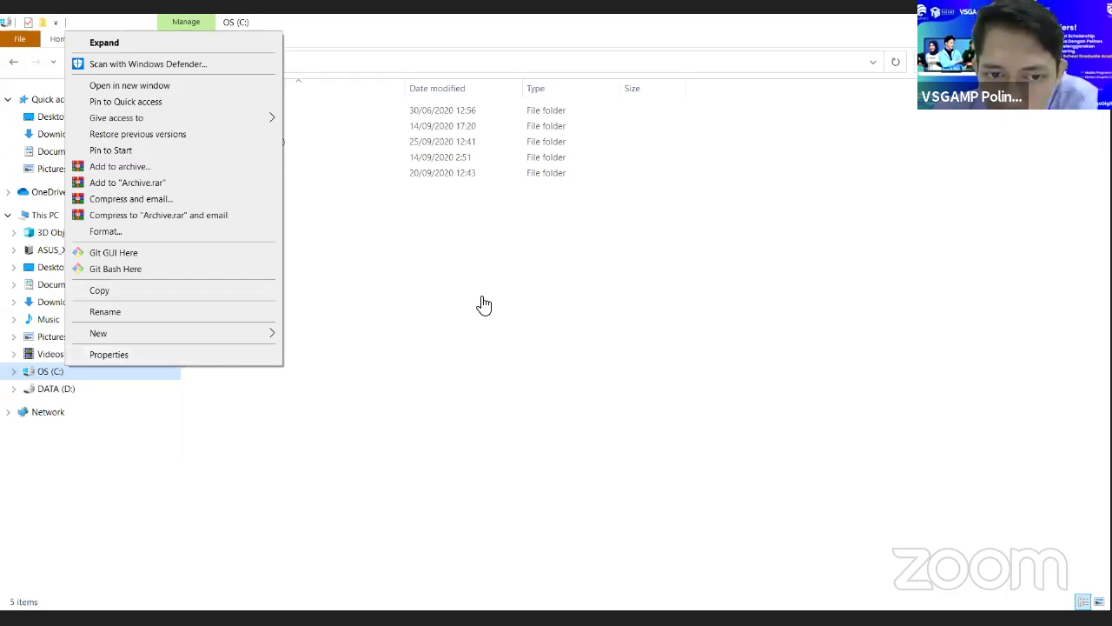
click(225, 357)
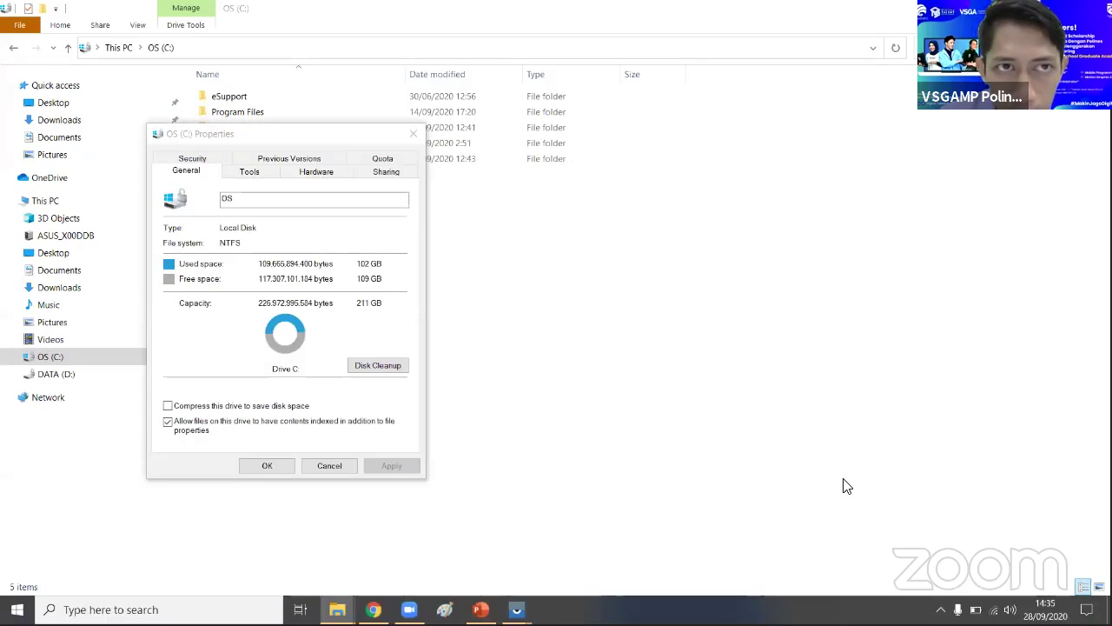
- Reposition and close the OS (C:) Properties dialog
click(296, 130)
drag(273, 136, 258, 119)
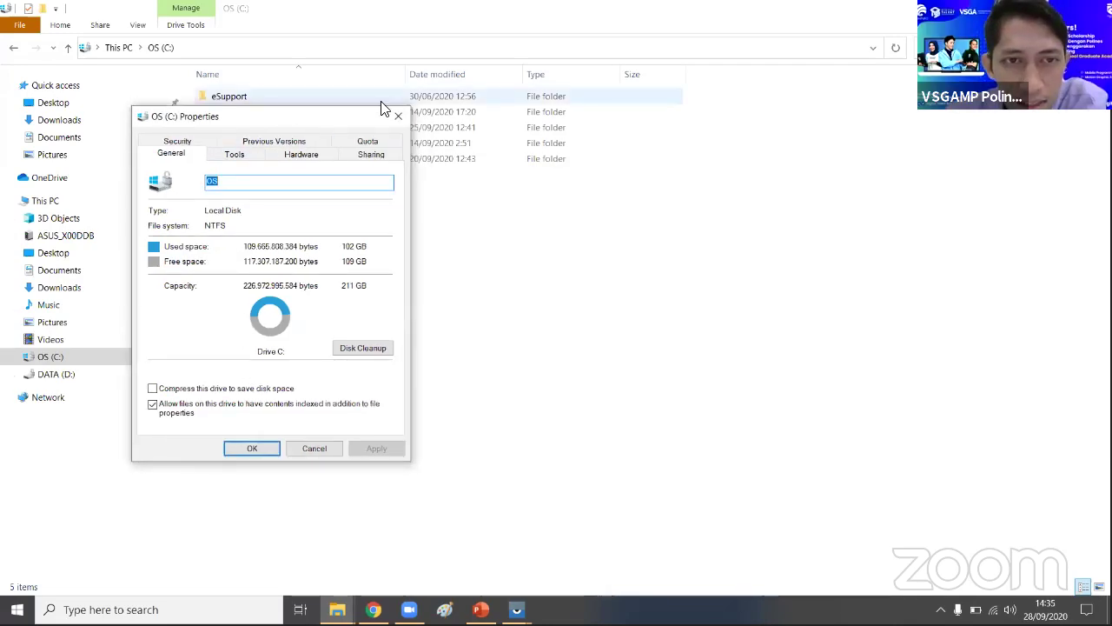
click(403, 118)
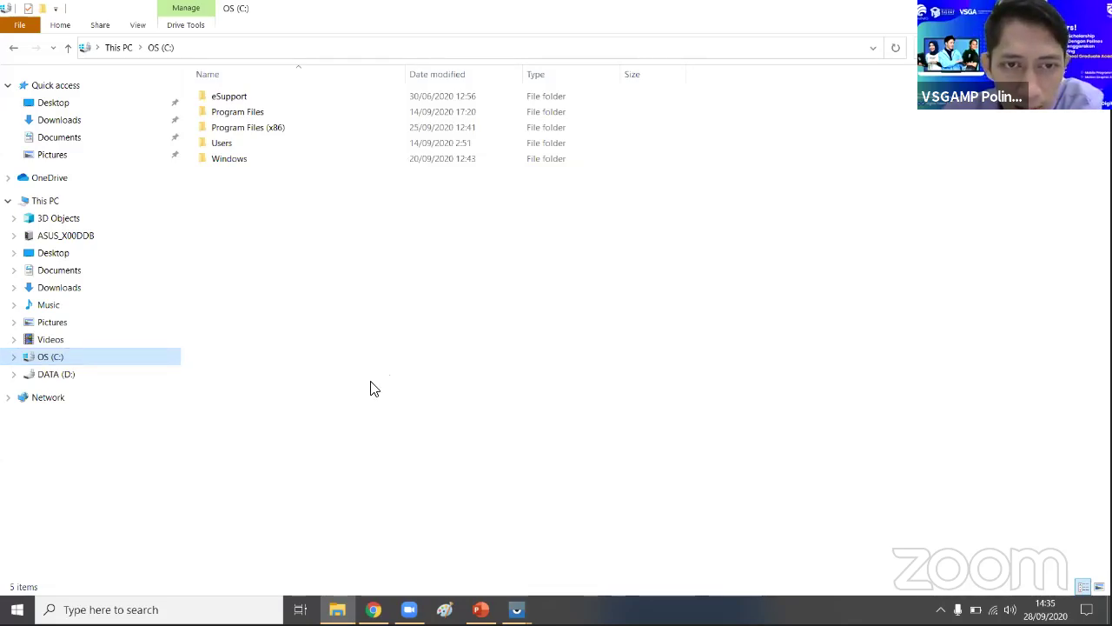
- Reopen OS (C:) Properties, check its Tools and Previous Versions tabs, then go to This PC
right_click(66, 361)
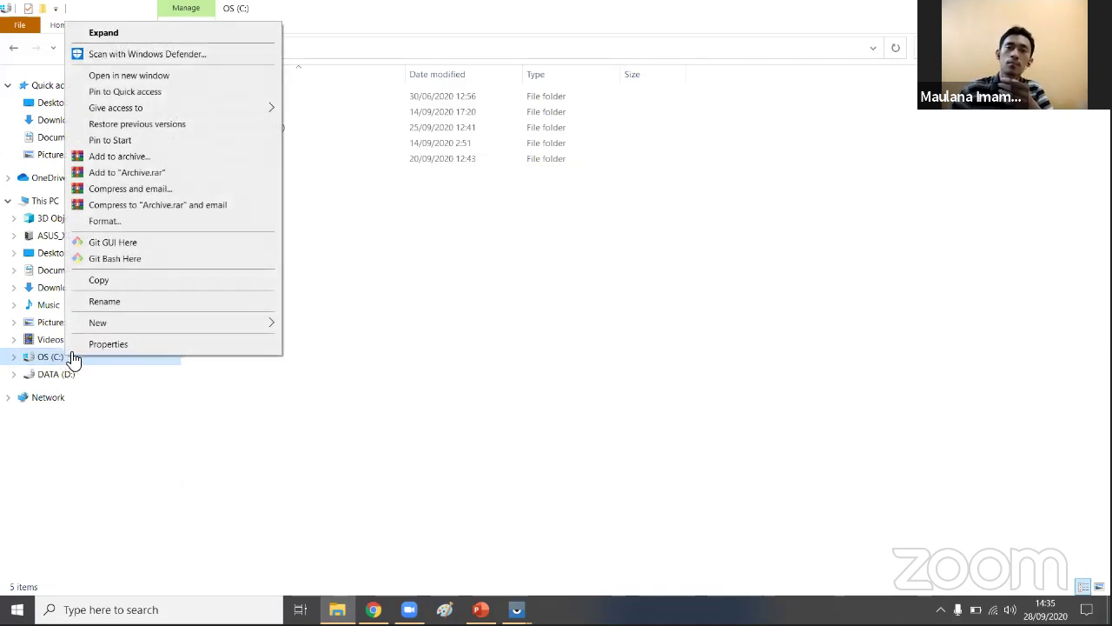
click(123, 345)
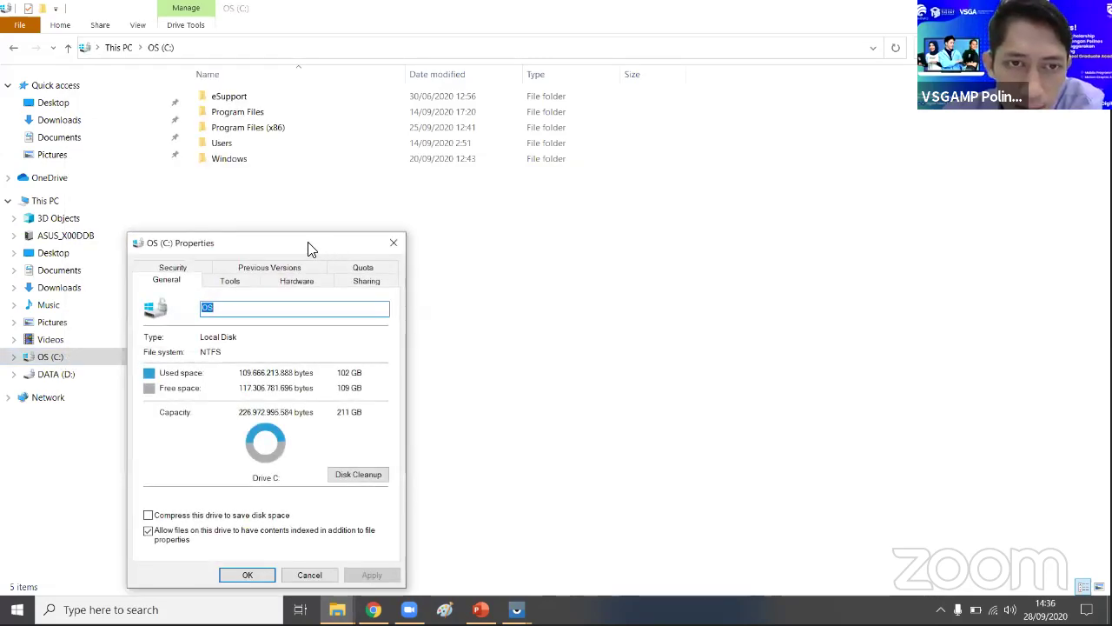
drag(309, 247, 330, 164)
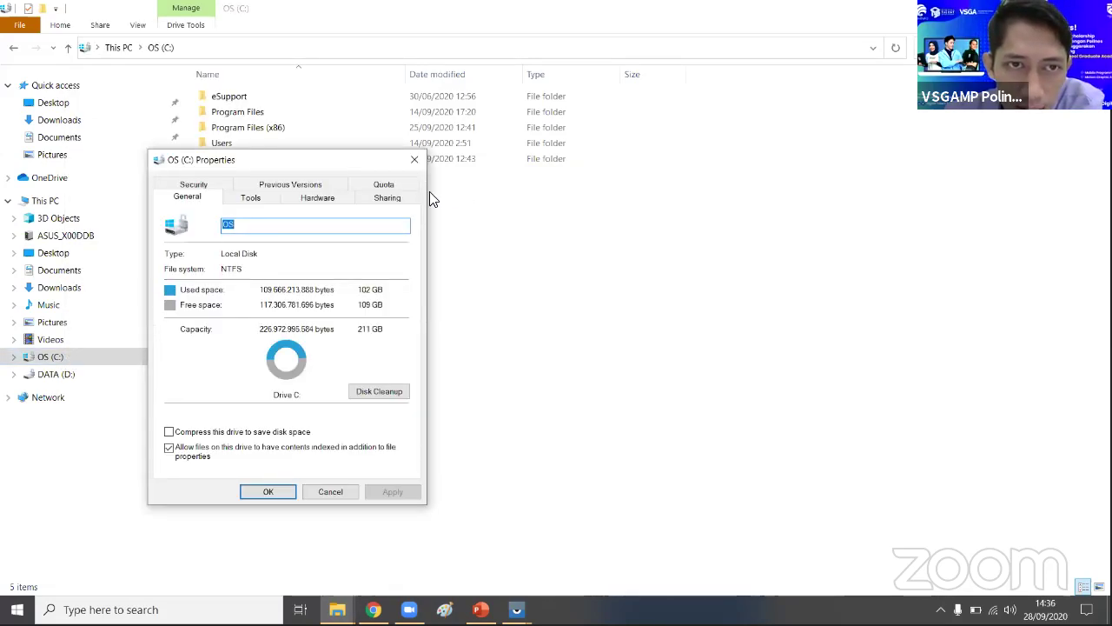
click(251, 200)
click(302, 178)
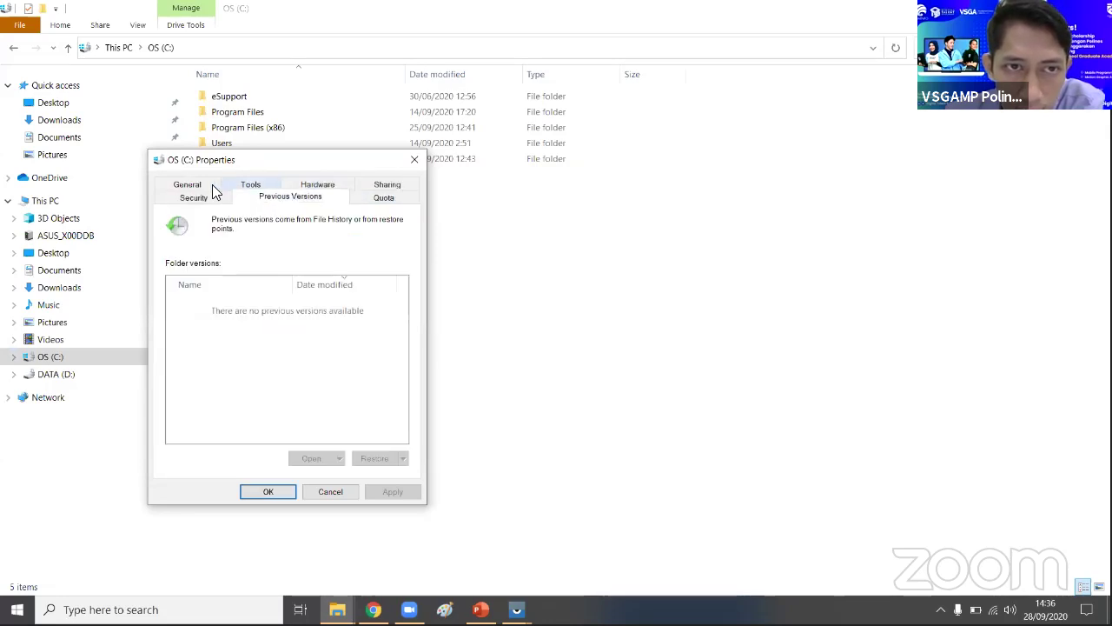
click(415, 159)
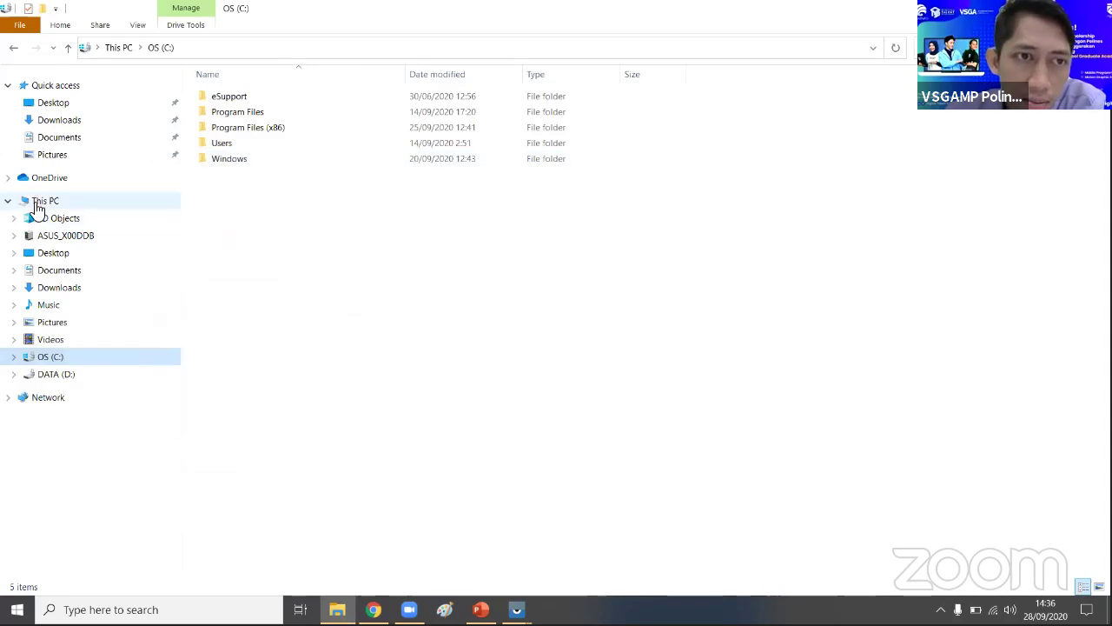
click(46, 206)
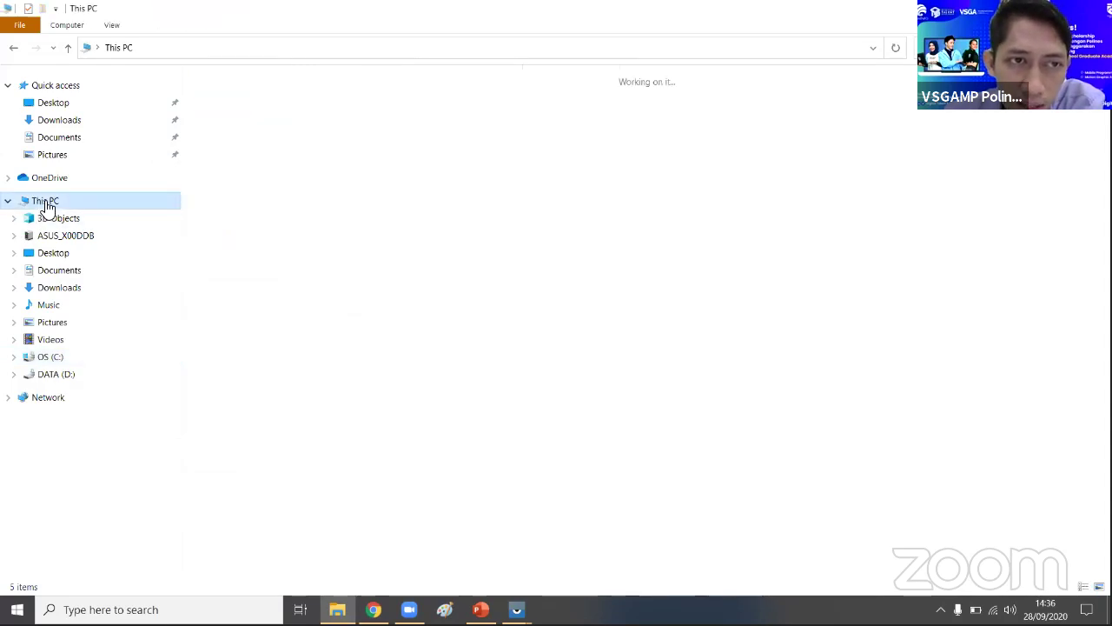
- Reach Environment Variables via This PC Properties and Advanced system settings, then close everything
right_click(49, 203)
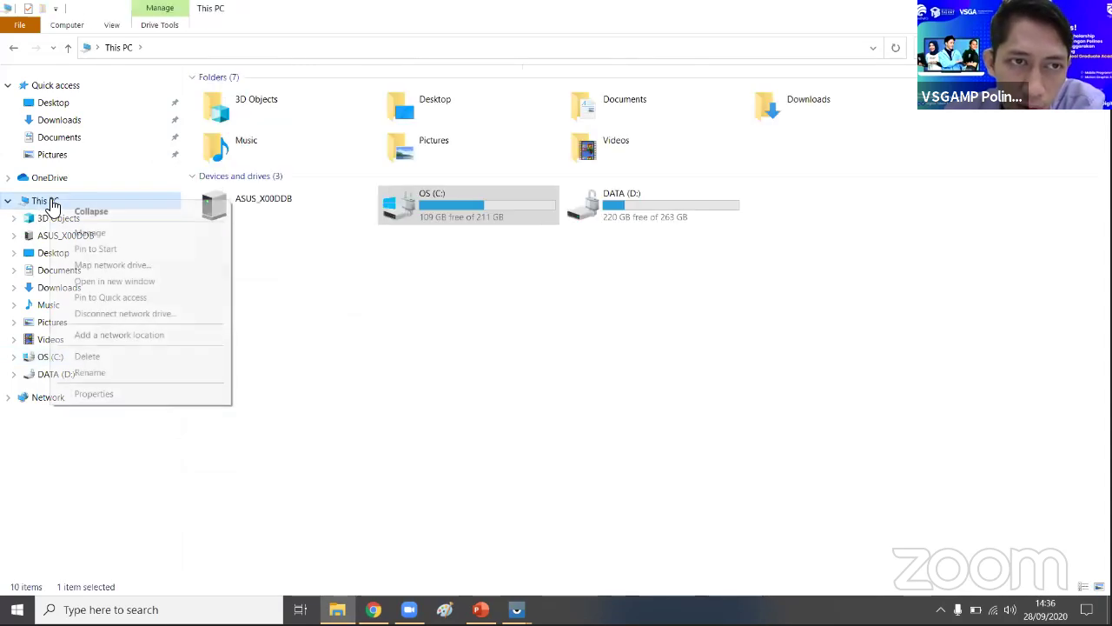
click(109, 398)
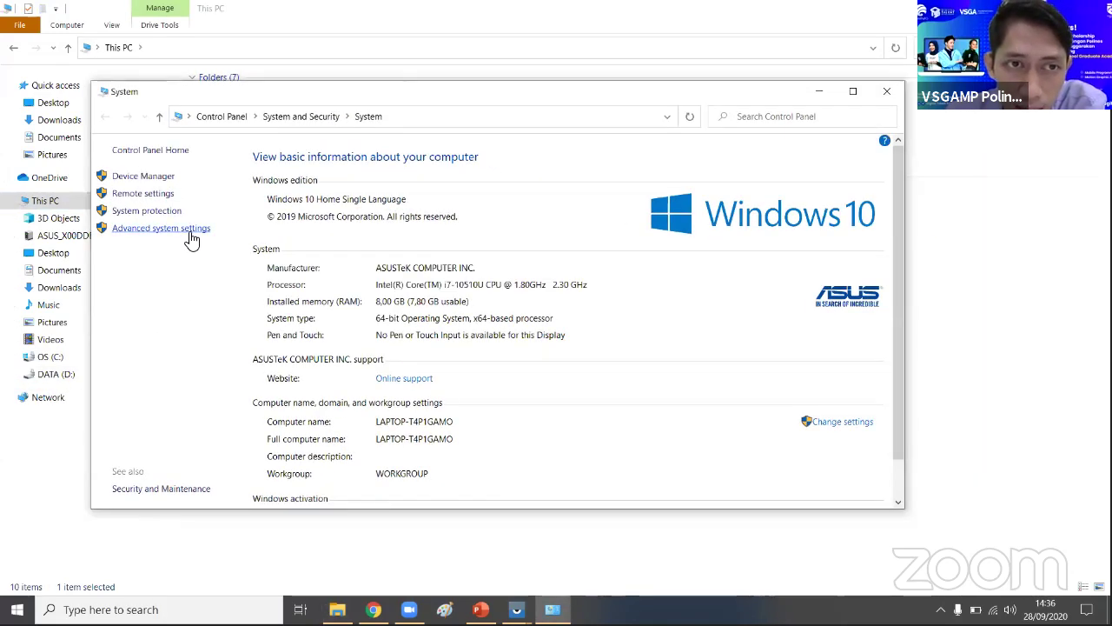
click(189, 231)
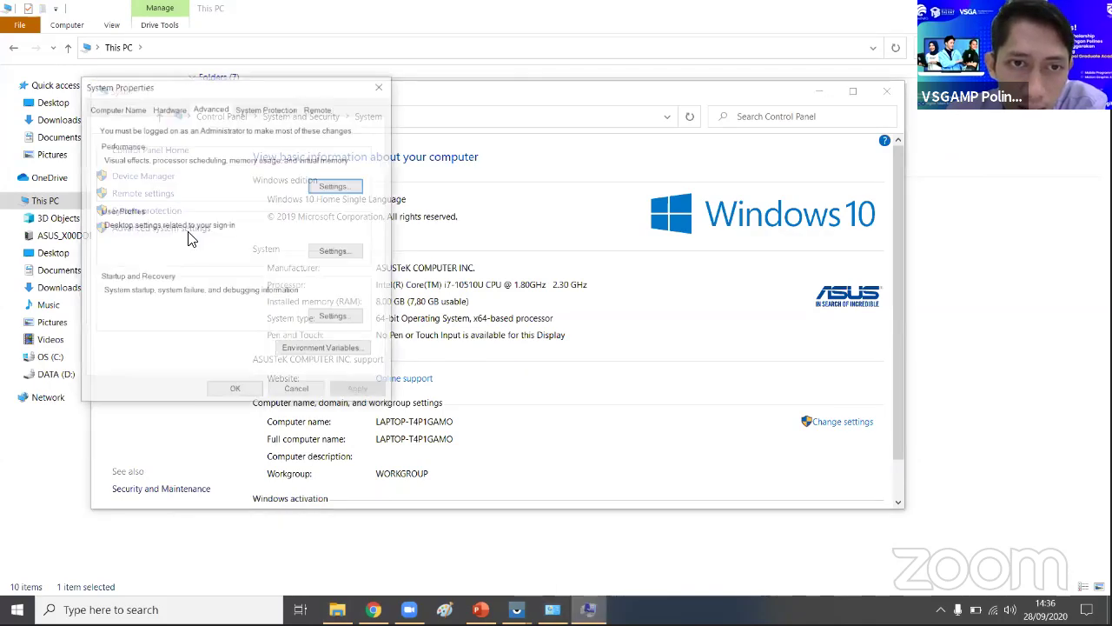
drag(290, 87, 319, 103)
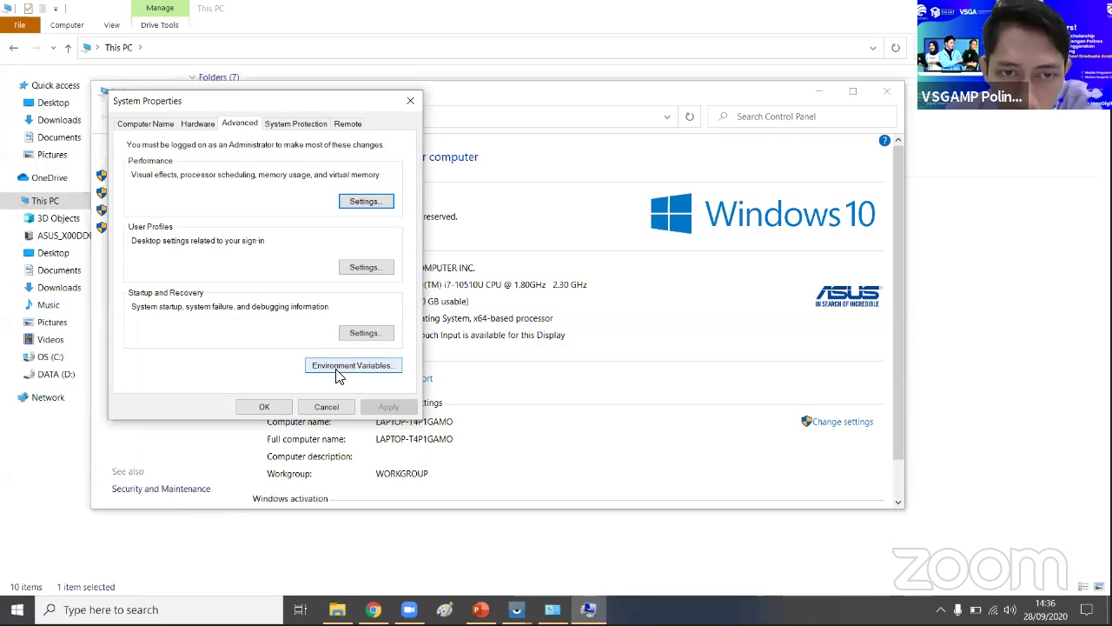
click(339, 370)
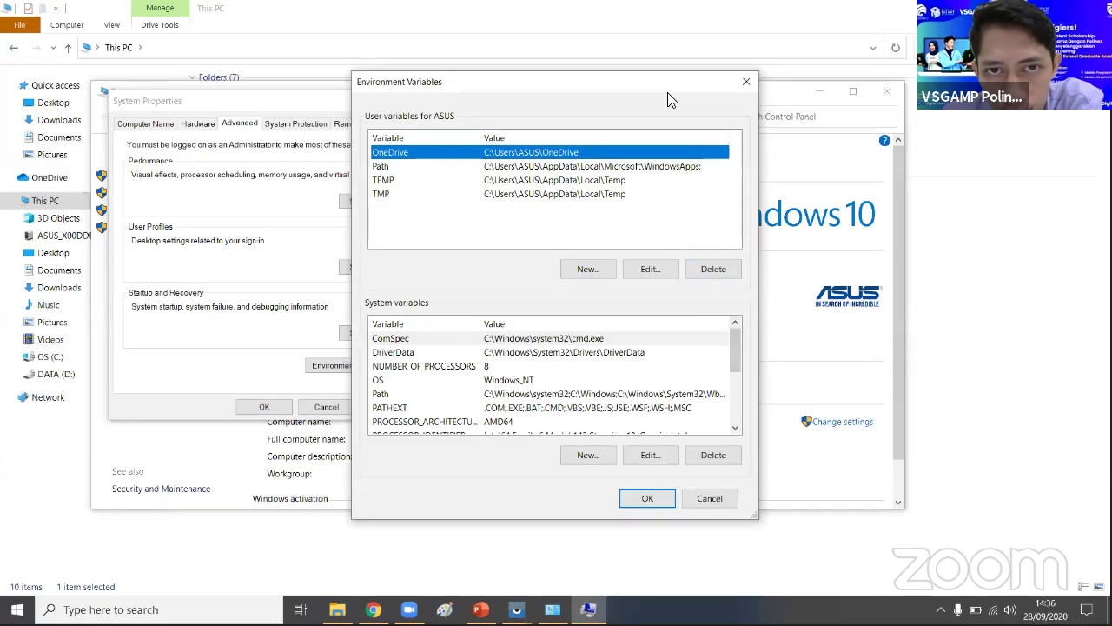
drag(671, 92, 654, 100)
click(695, 511)
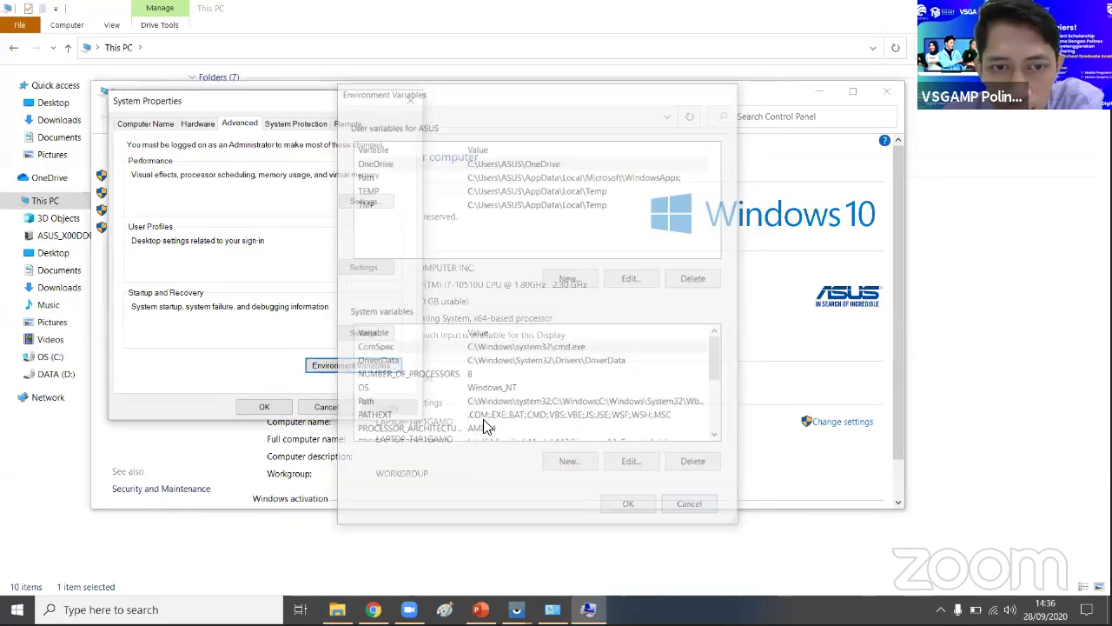
click(278, 406)
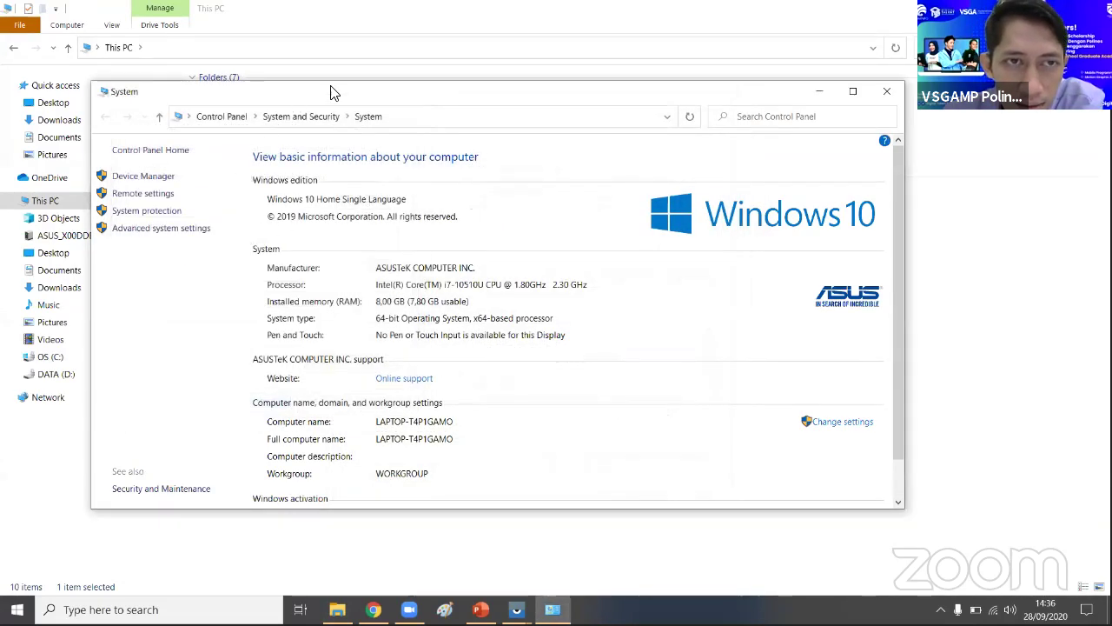
click(886, 90)
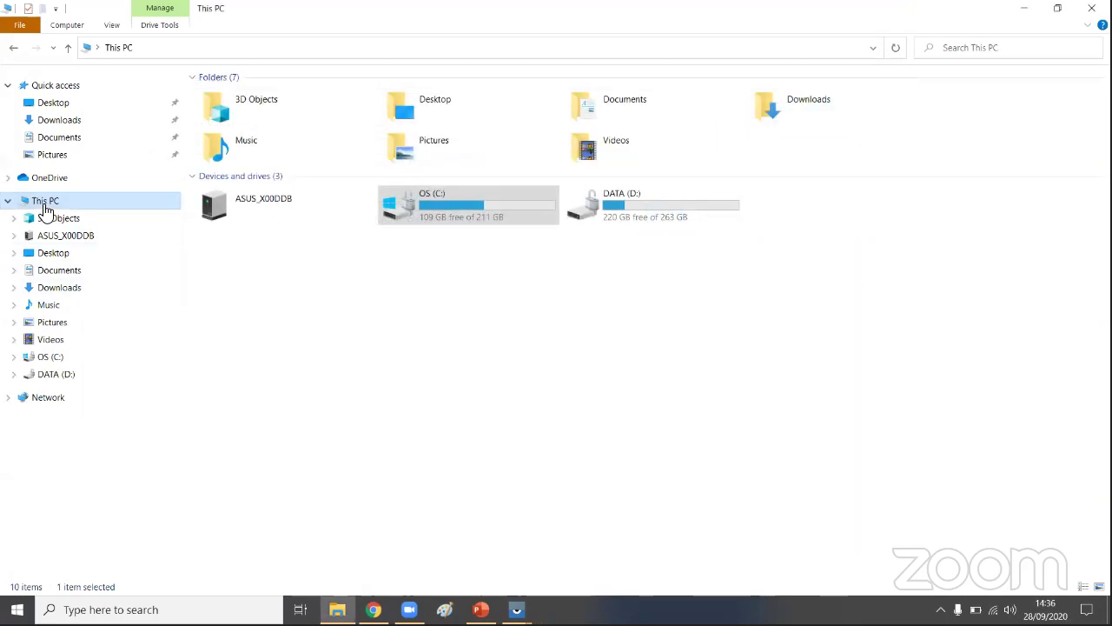
- Reopen Environment Variables and open the system Path variable for editing
right_click(49, 203)
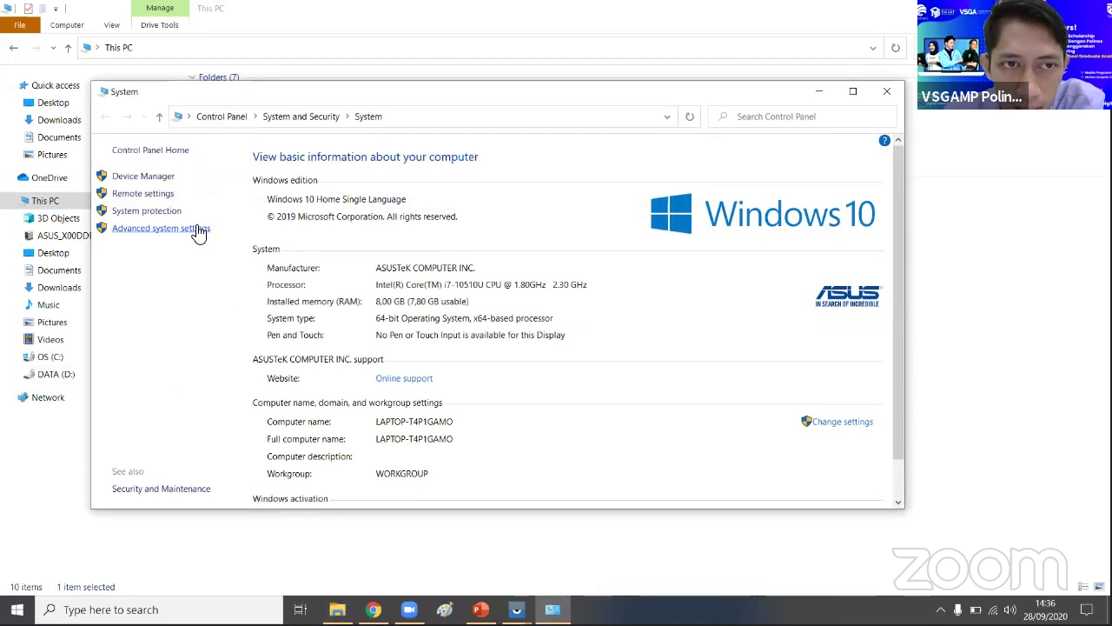
click(199, 230)
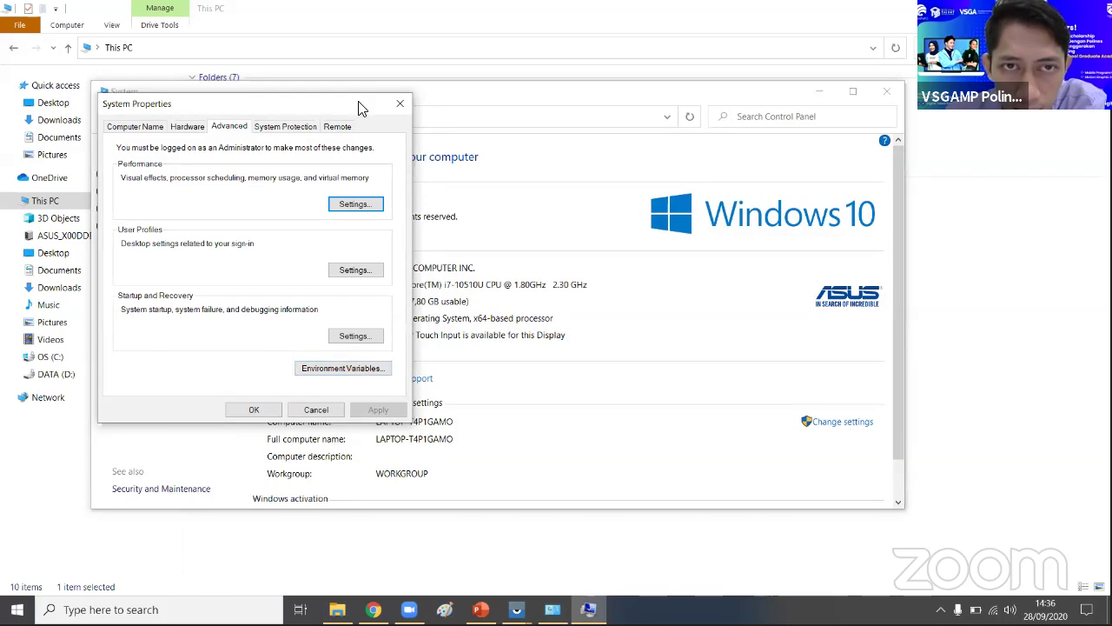
click(191, 230)
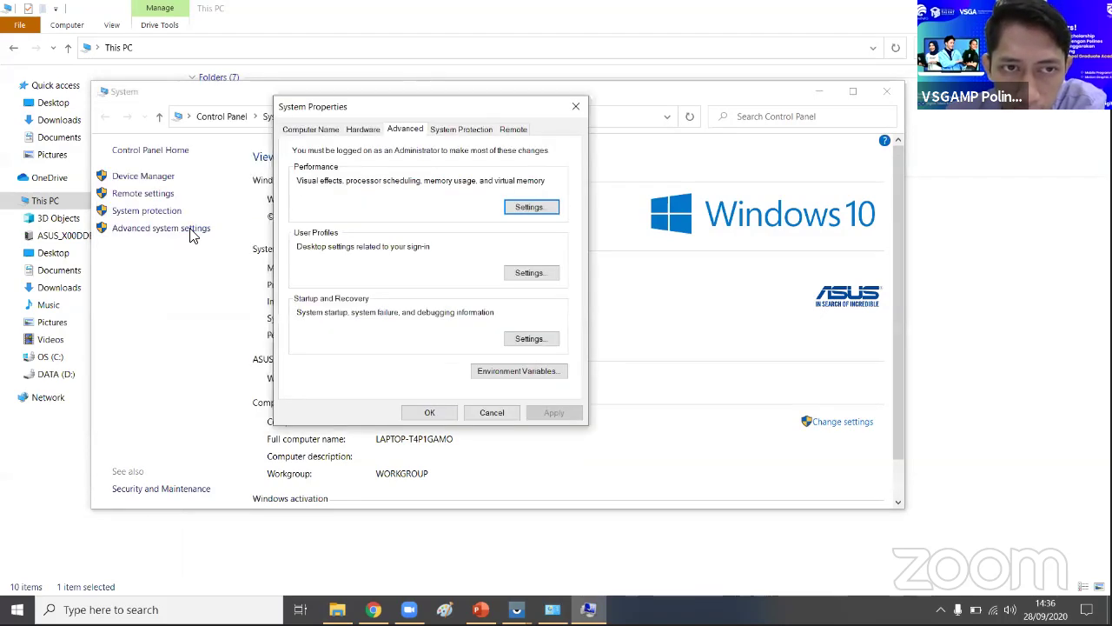
click(532, 372)
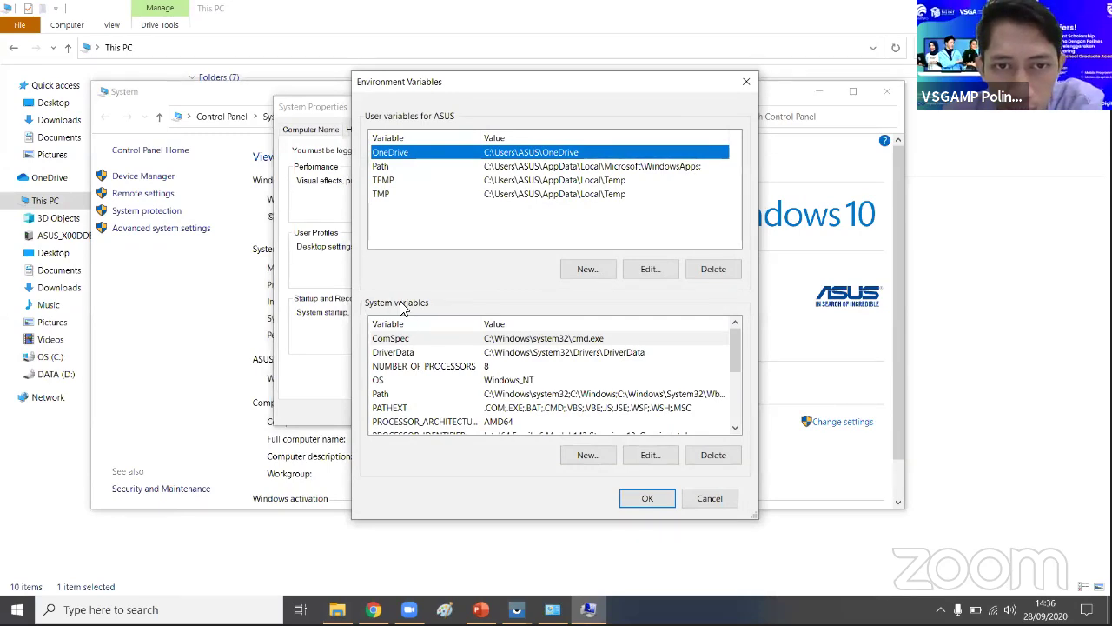
scroll(502, 391, down, 1)
scroll(430, 400, up, 1)
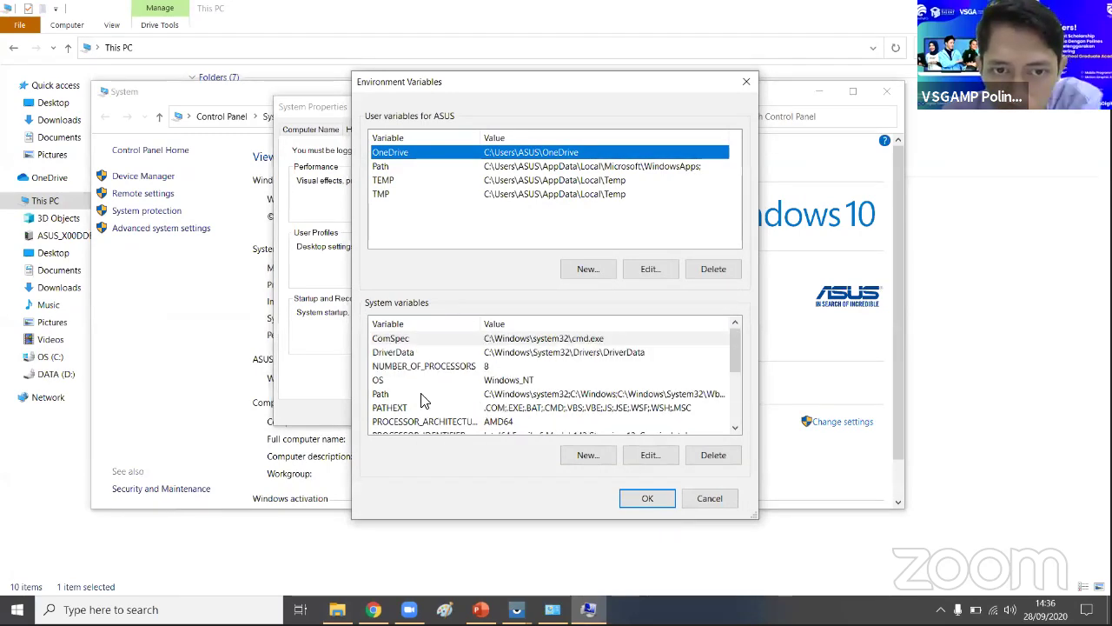
click(388, 396)
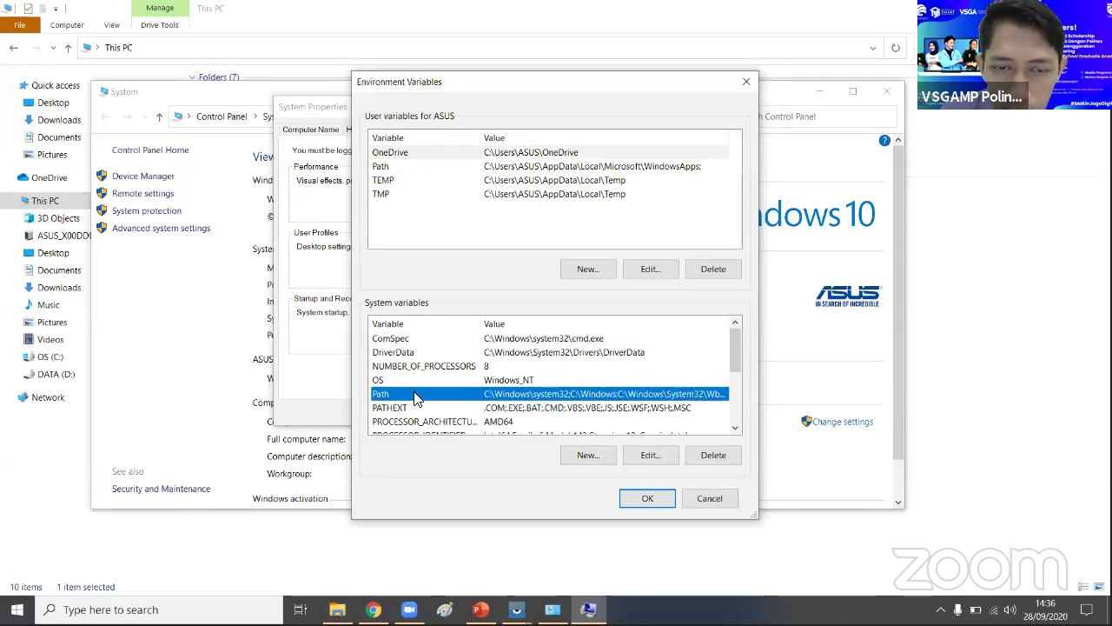
double_click(415, 397)
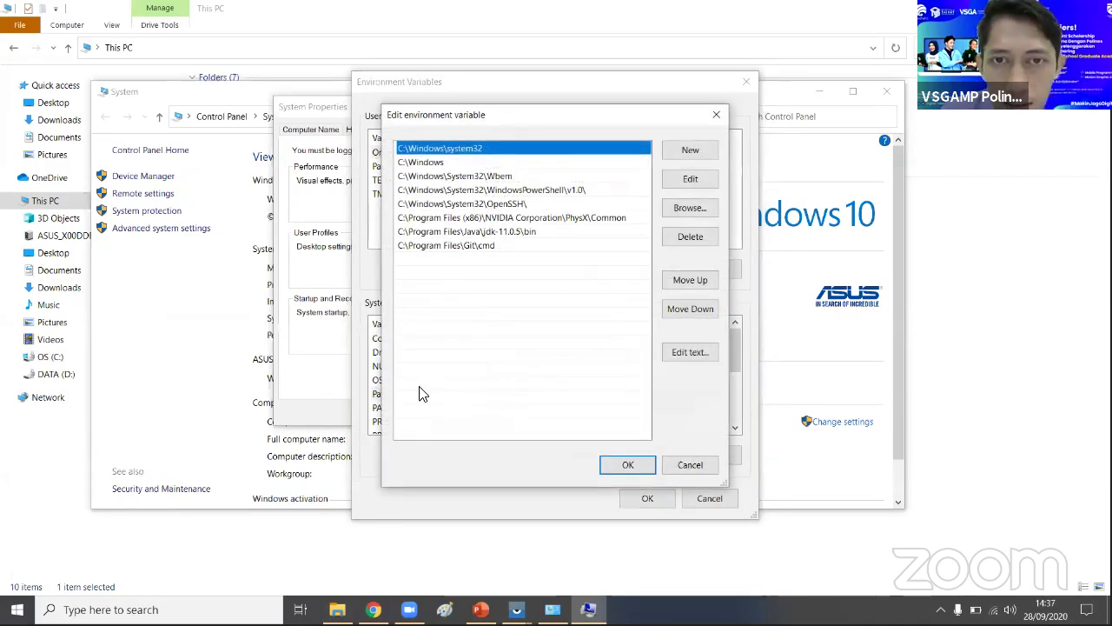
- Delete the C:\Program Files\Java\jdk-11.0.5\bin entry from Path and add a new blank entry
click(690, 151)
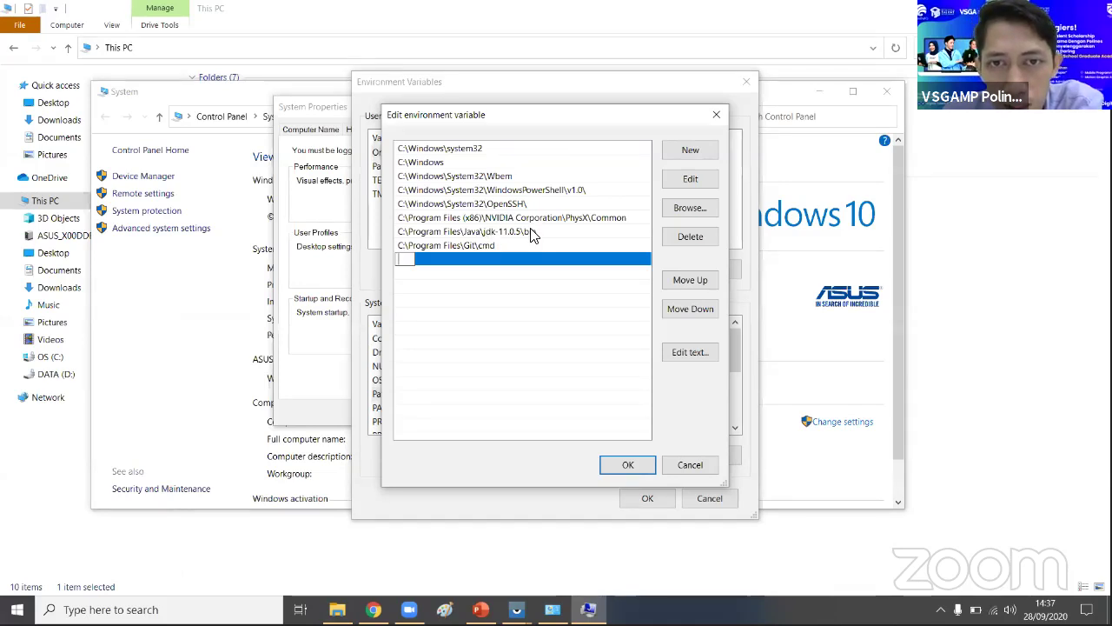
click(484, 231)
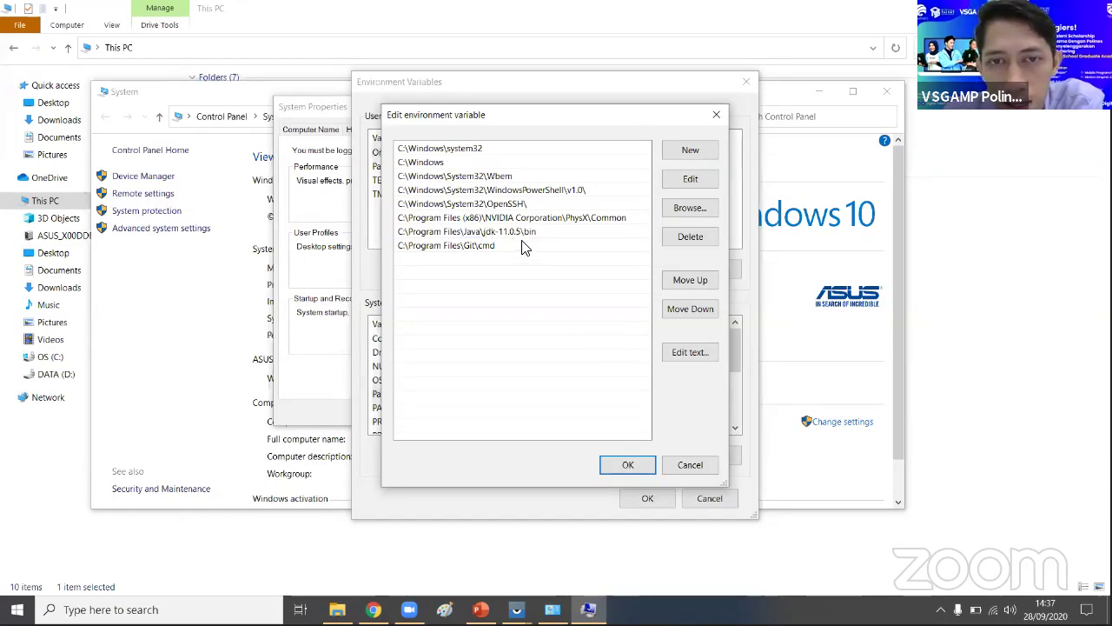
click(689, 237)
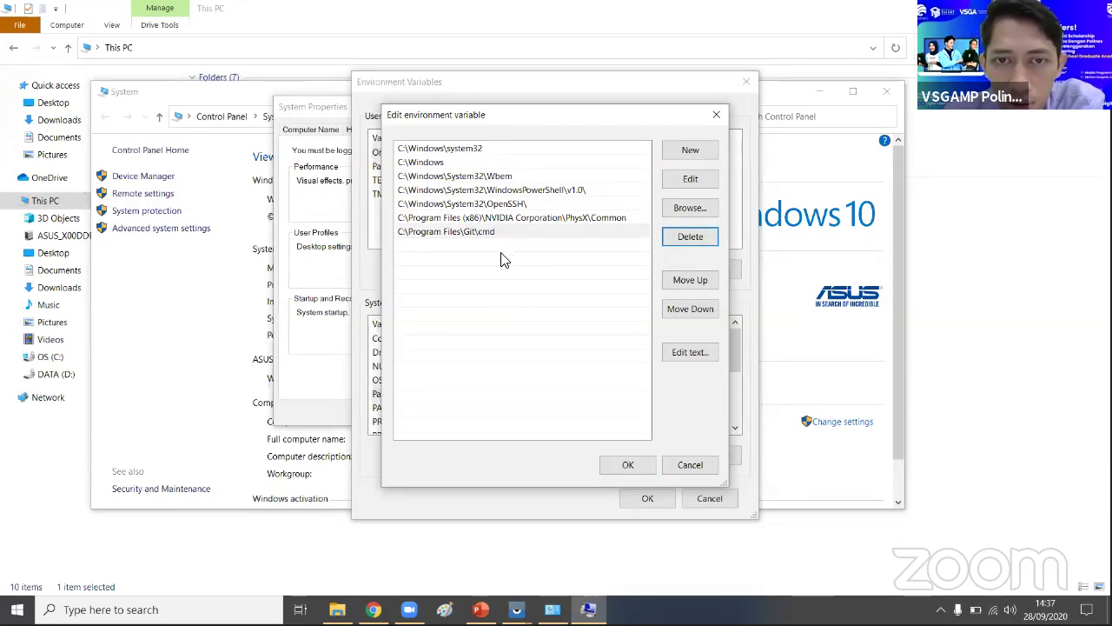
click(687, 151)
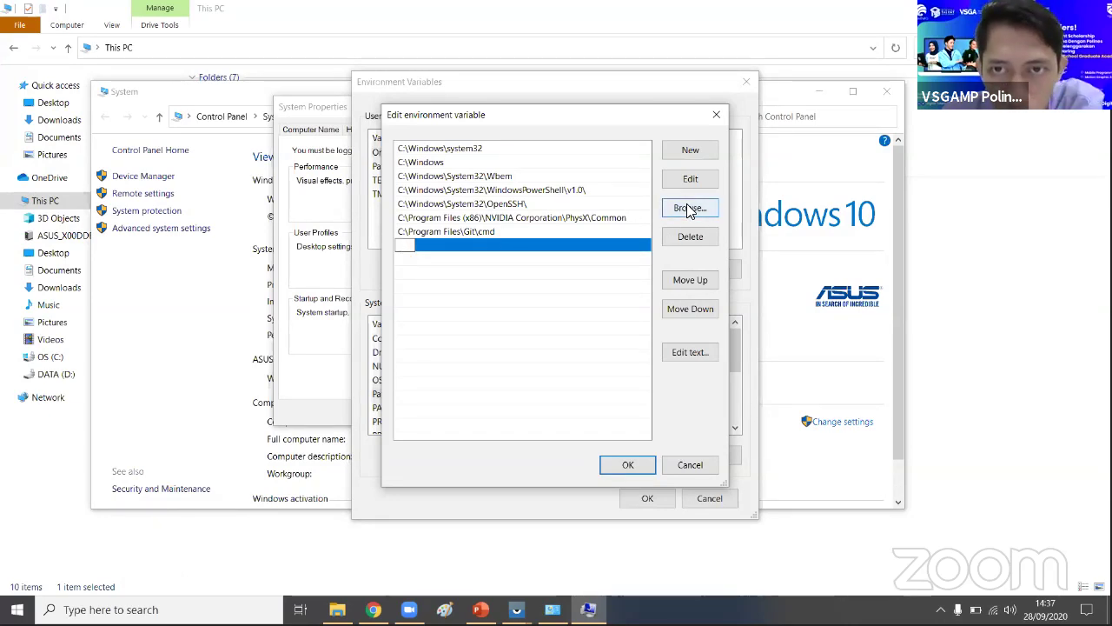
- Browse for a folder, expanding This PC, OS (C:) and Program Files in the folder tree
click(672, 211)
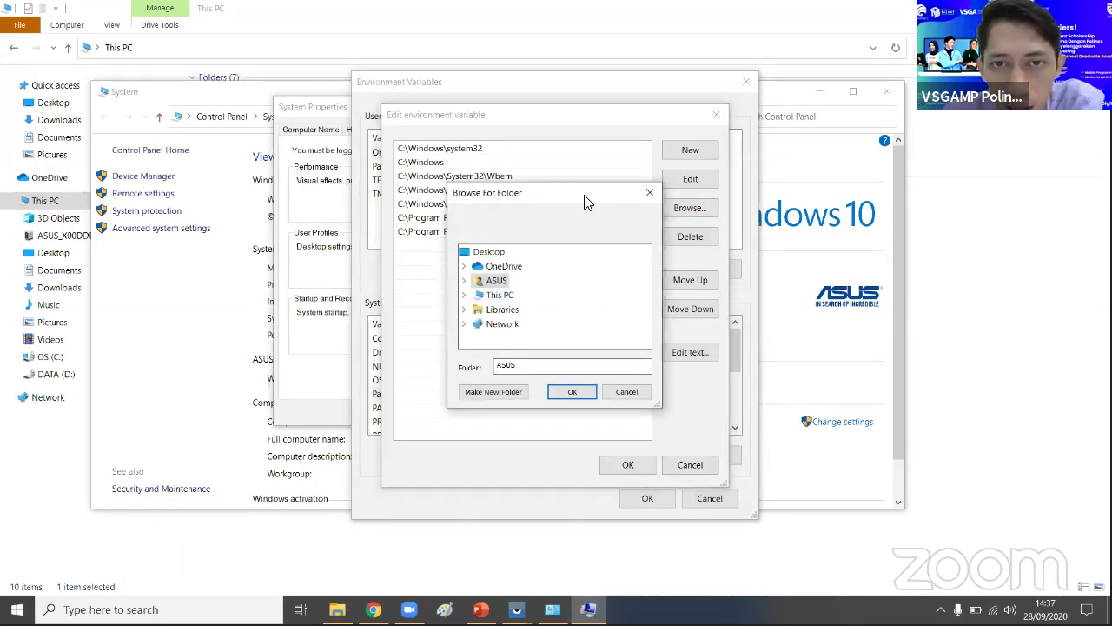
drag(559, 192, 522, 159)
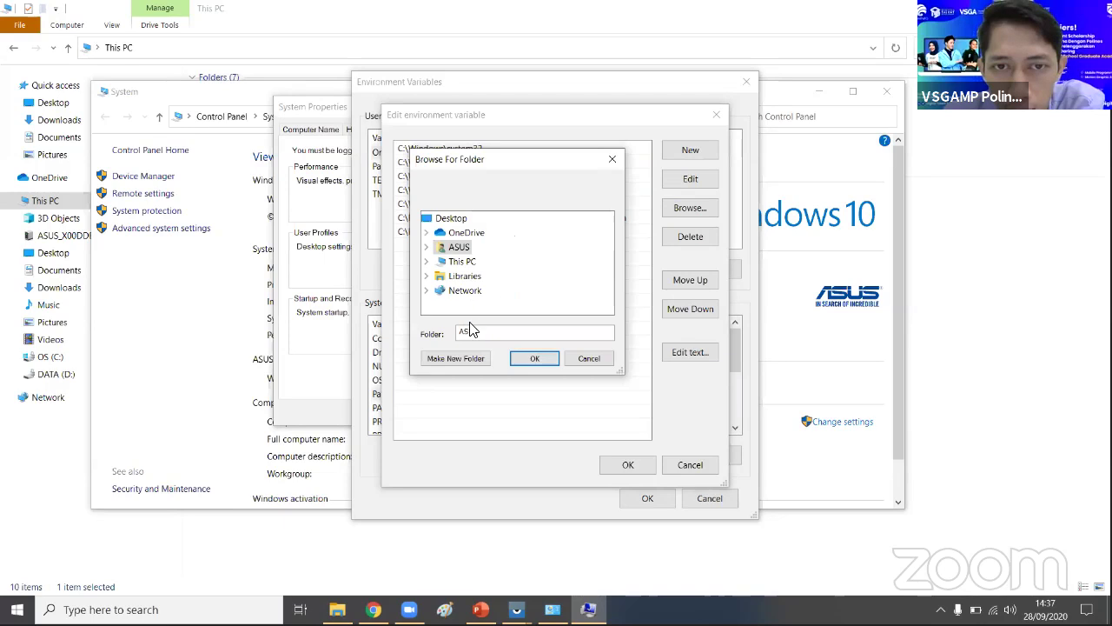
click(425, 277)
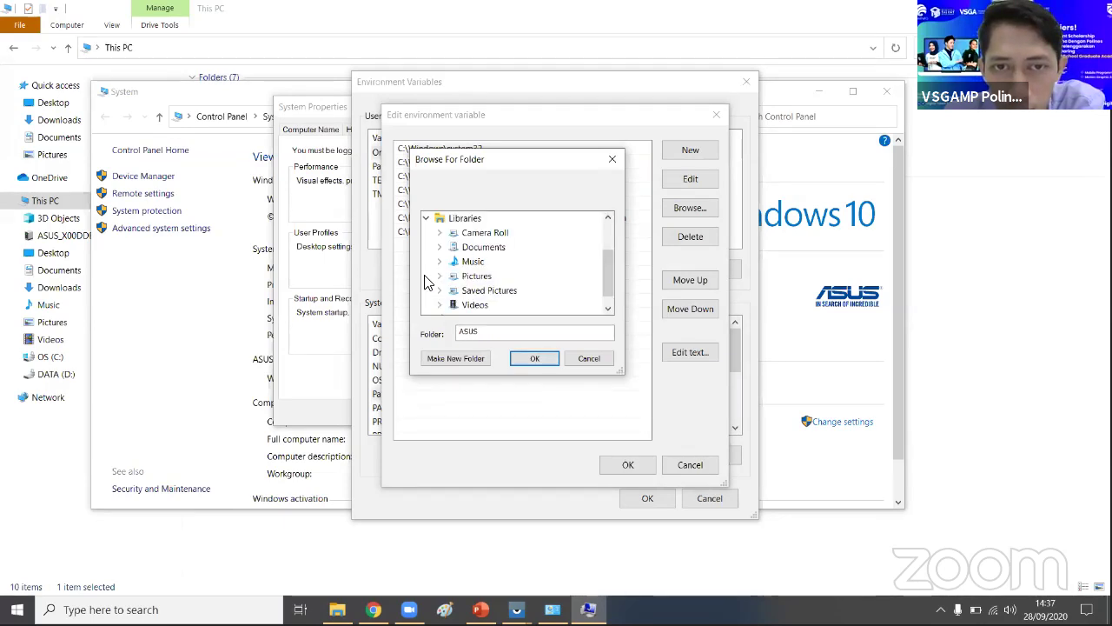
scroll(459, 270, up, 2)
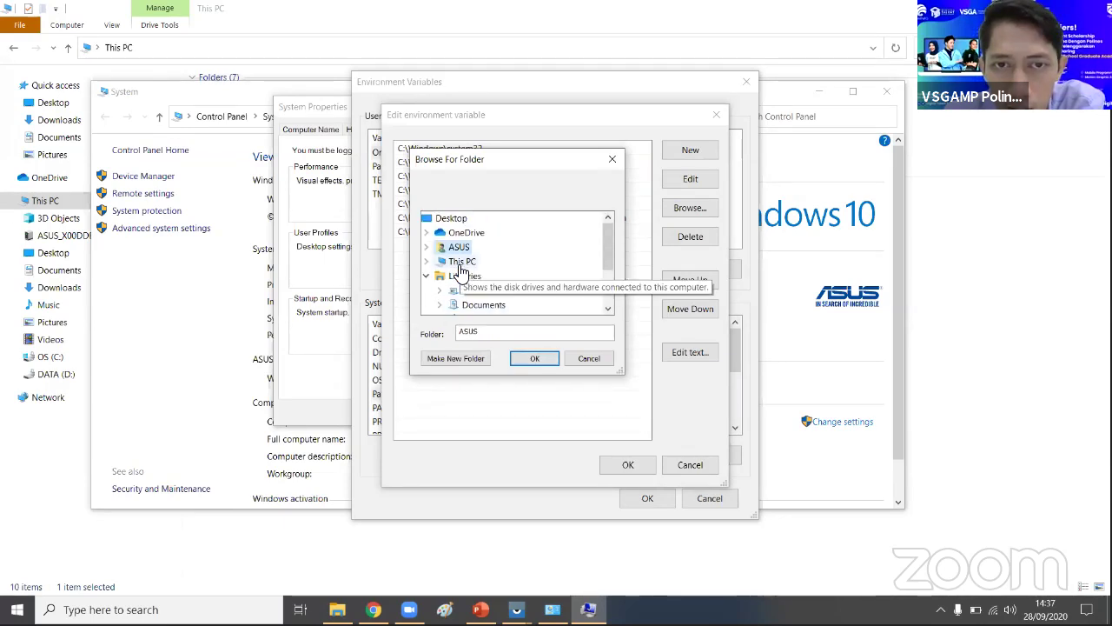
click(426, 275)
click(426, 262)
scroll(443, 286, down, 1)
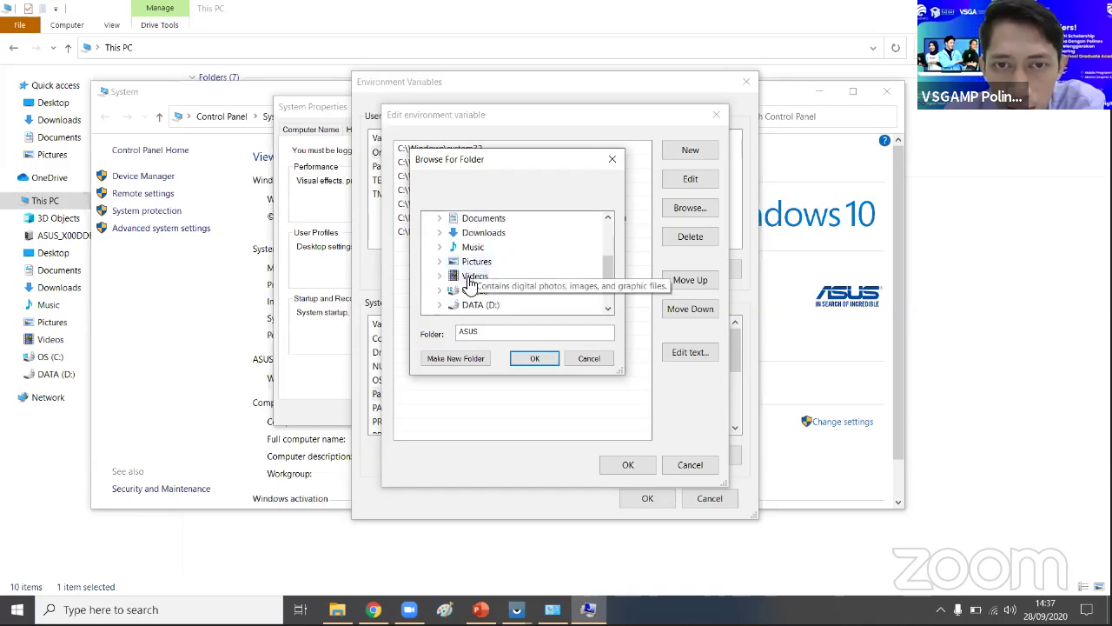
click(441, 290)
scroll(513, 272, down, 3)
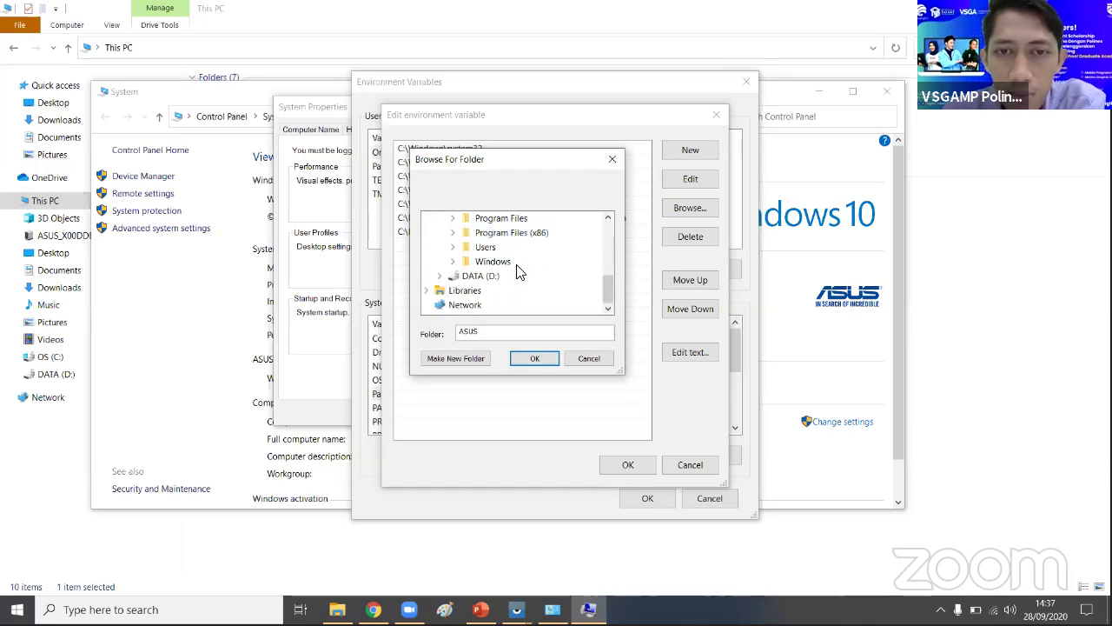
click(453, 219)
scroll(484, 252, down, 4)
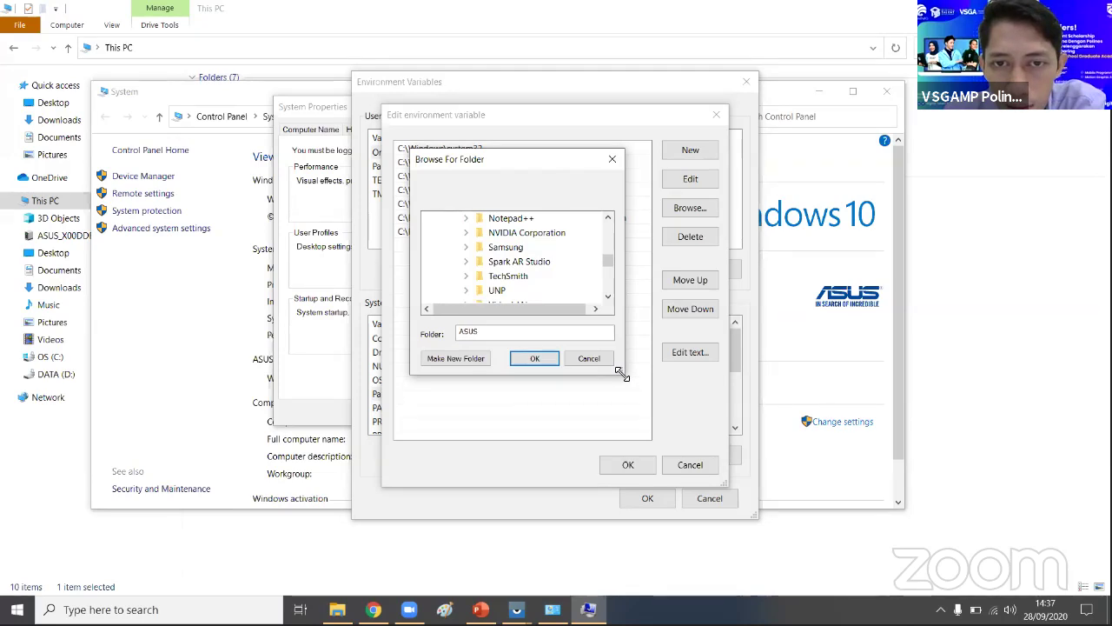
- Enlarge the folder picker, then close it and cancel the Path editor without saving
drag(623, 373, 794, 521)
drag(571, 165, 513, 95)
scroll(509, 292, down, 2)
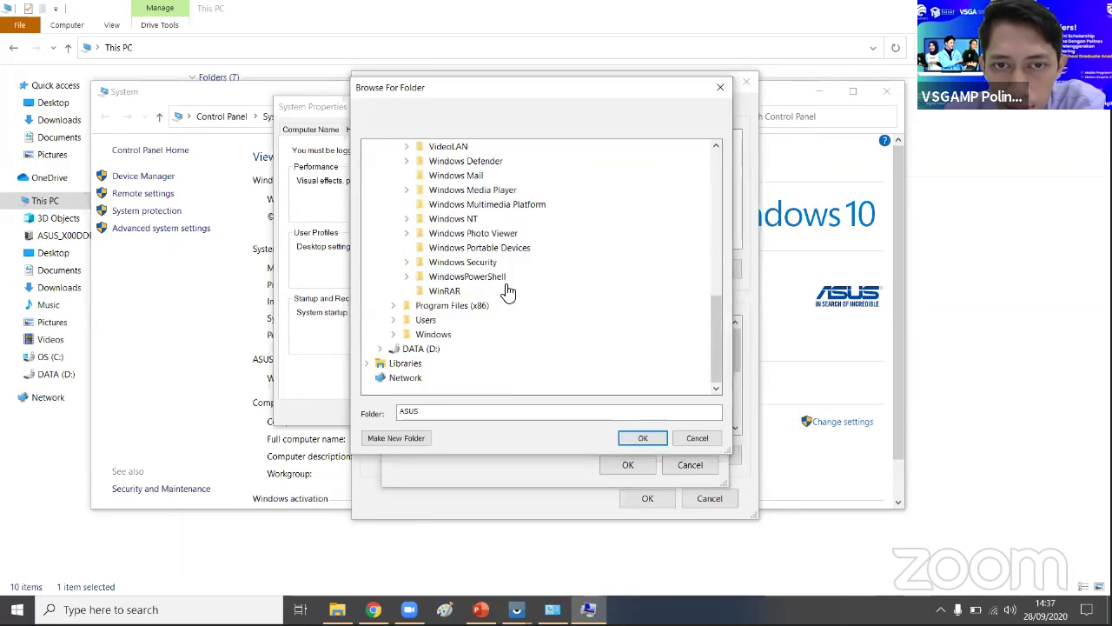
scroll(521, 260, up, 10)
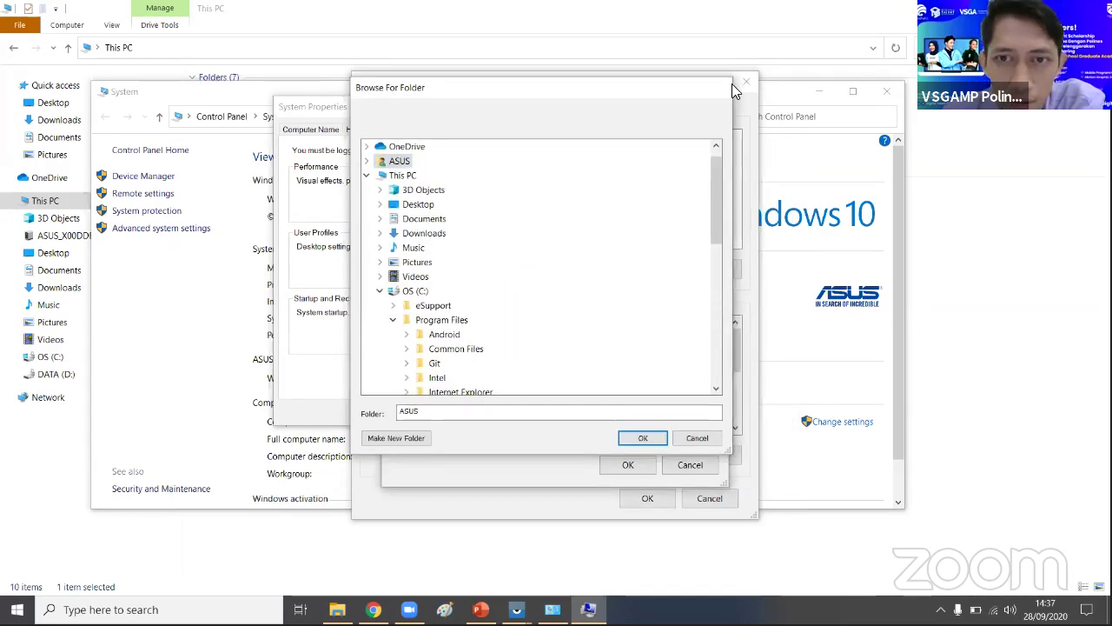
click(728, 87)
click(722, 113)
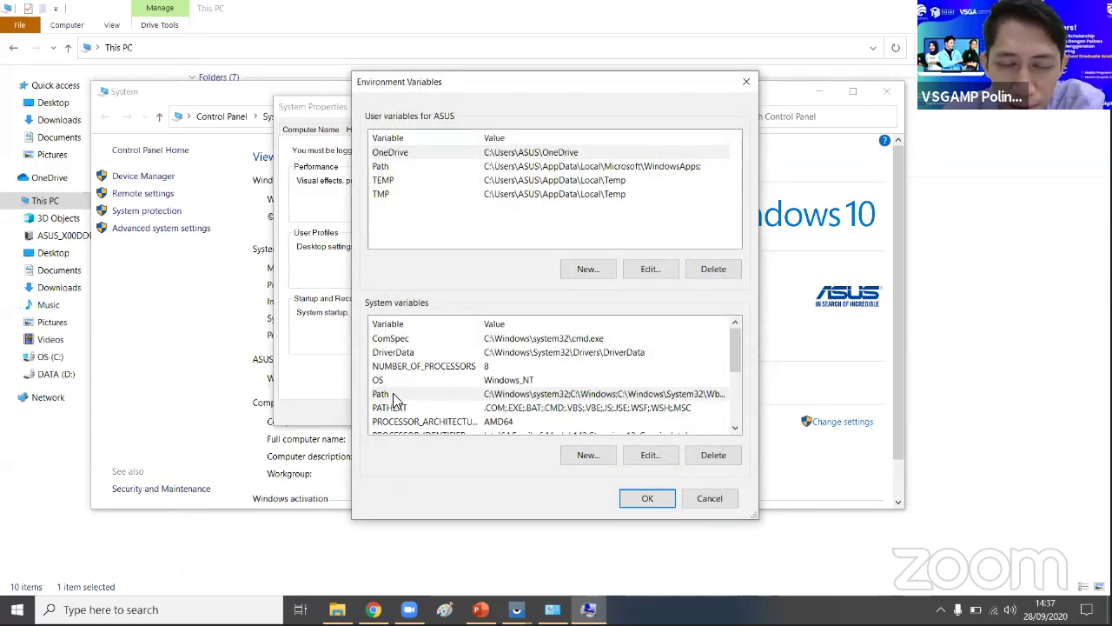
- Add a new blank system Path entry and browse into OS (C:) > Program Files
double_click(395, 398)
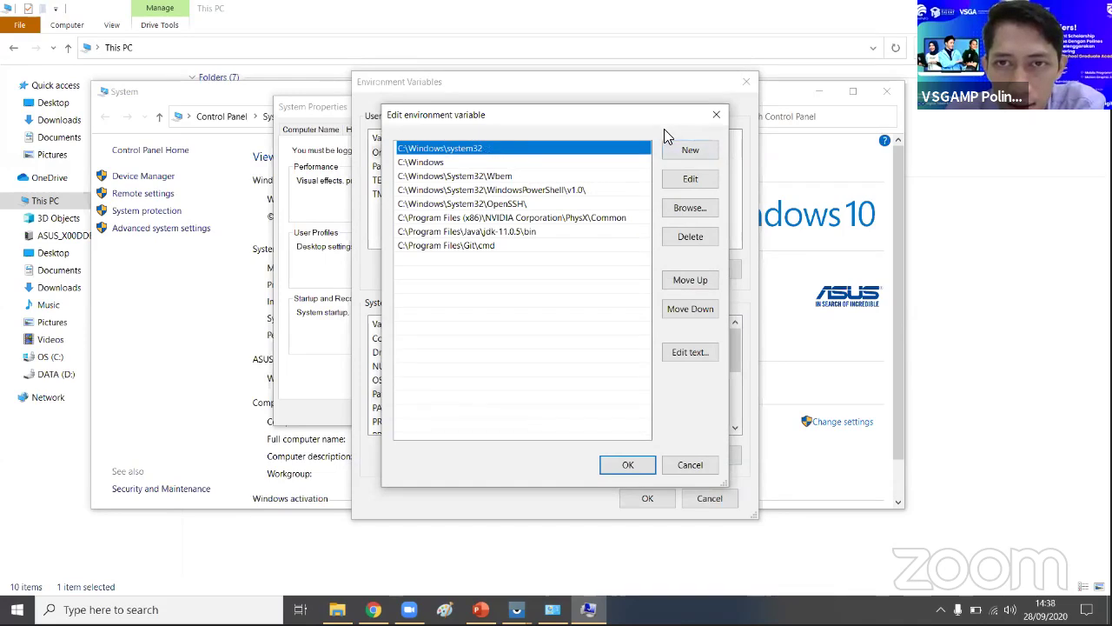
click(687, 151)
click(687, 208)
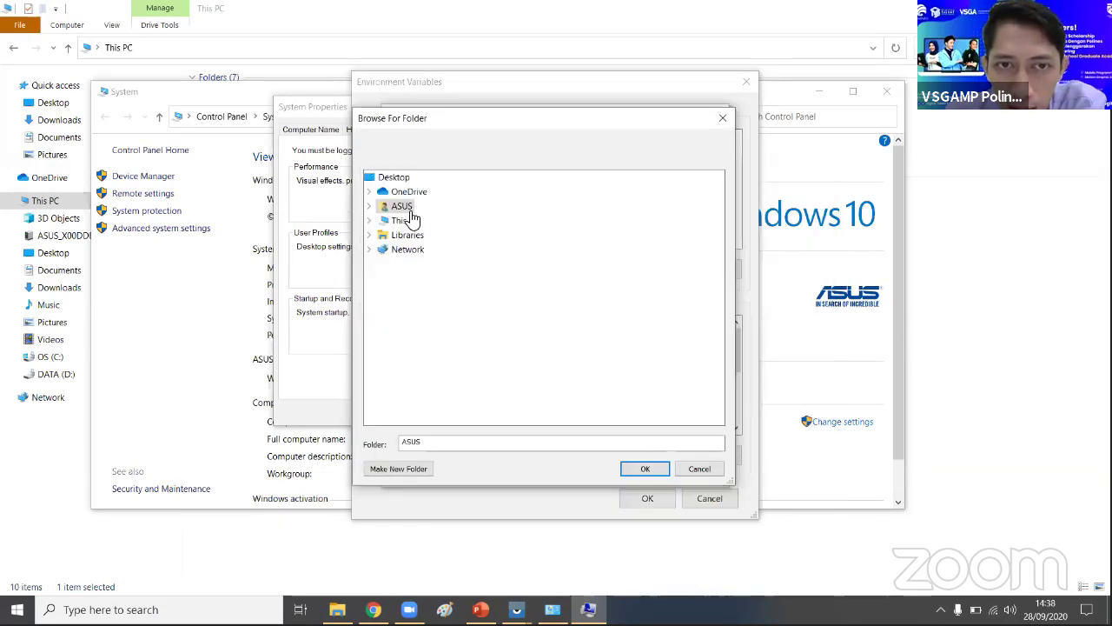
click(369, 221)
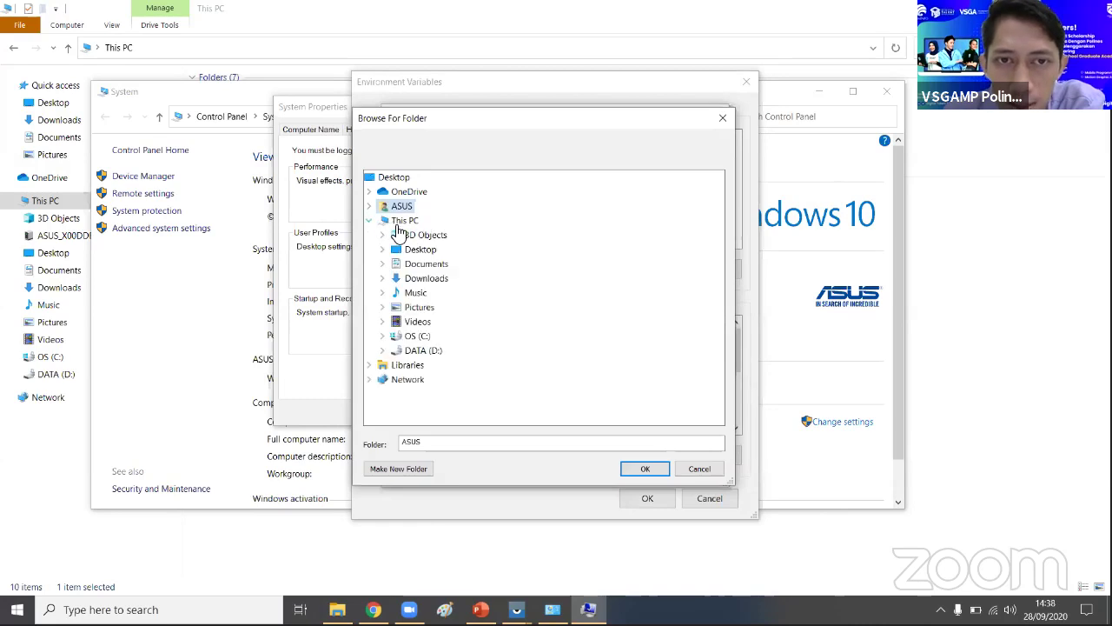
click(382, 336)
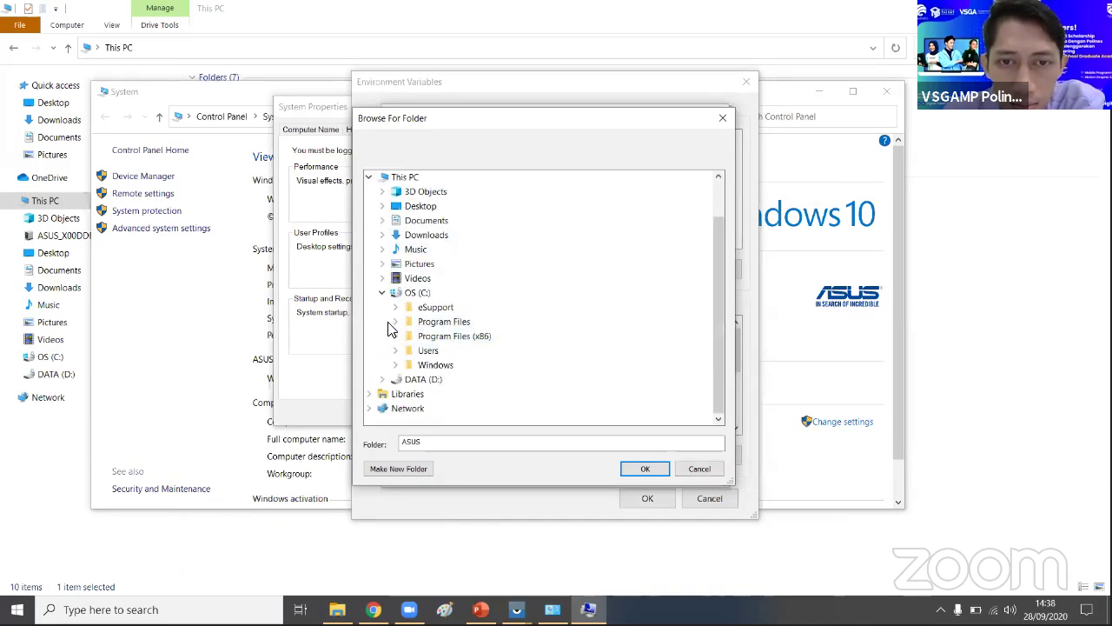
click(395, 321)
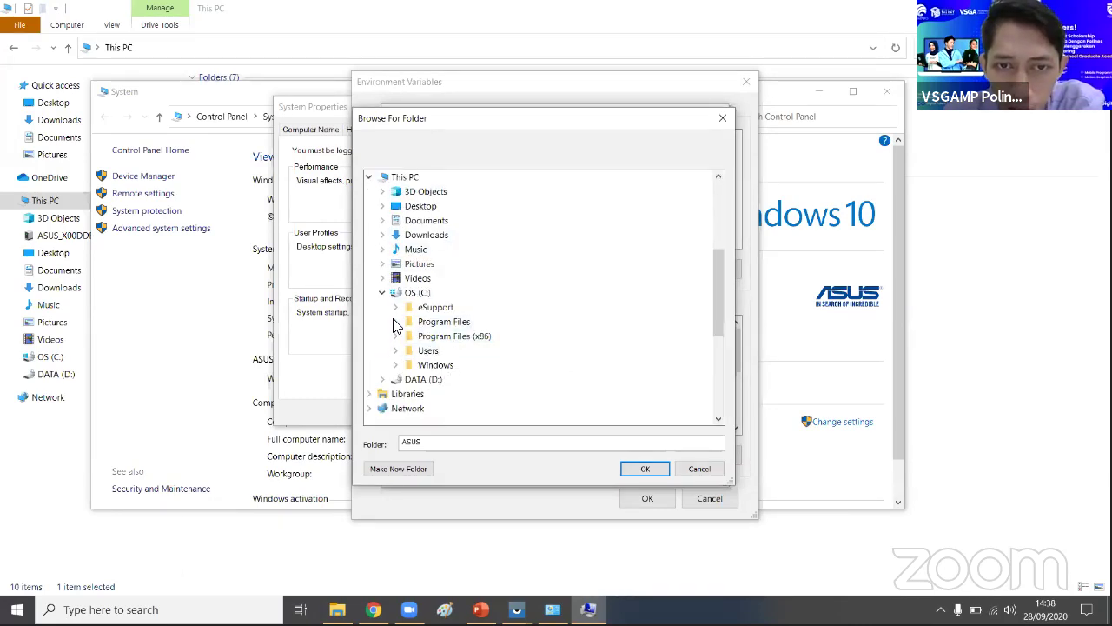
- Look through the Program Files and Program Files (x86) subfolders in the folder tree
scroll(474, 324, down, 1)
scroll(478, 323, down, 3)
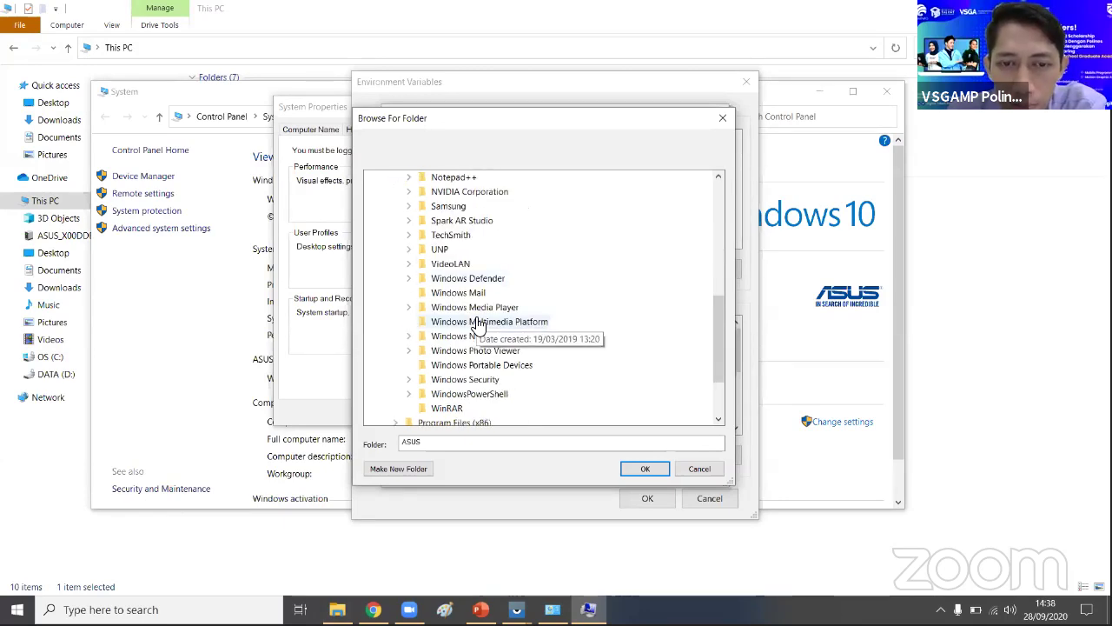
scroll(477, 324, up, 2)
scroll(476, 323, up, 2)
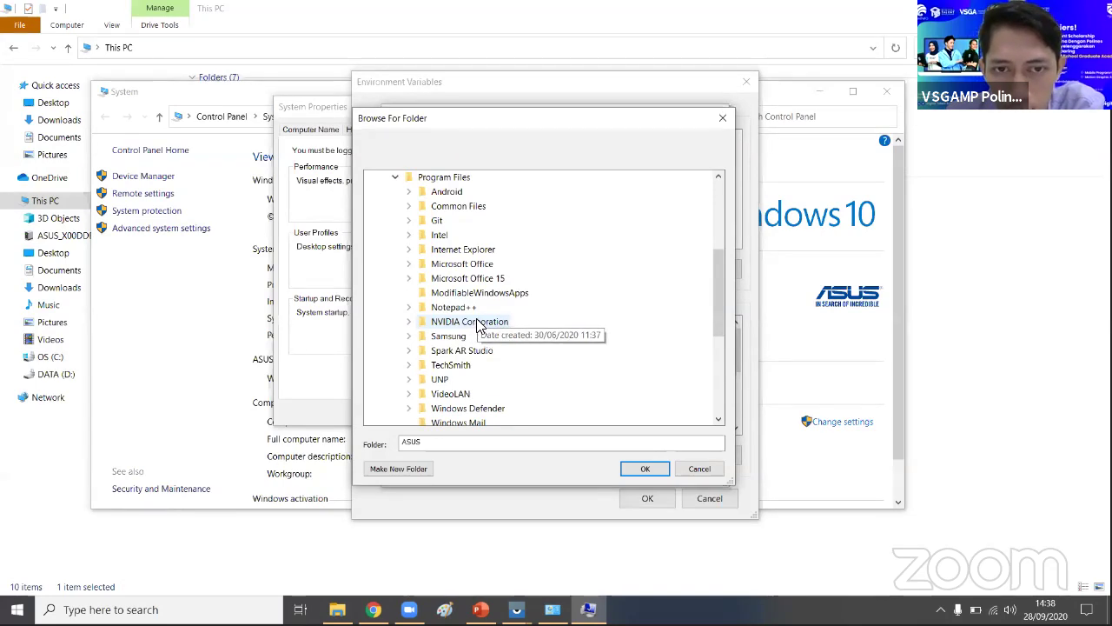
scroll(479, 325, down, 1)
scroll(482, 327, down, 1)
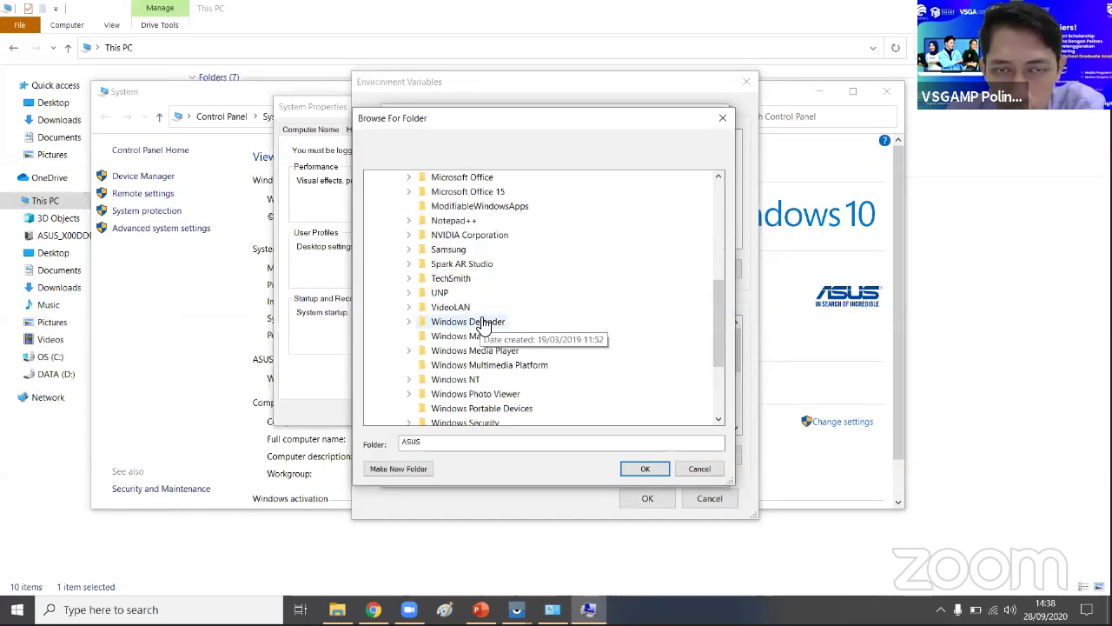
scroll(485, 325, down, 2)
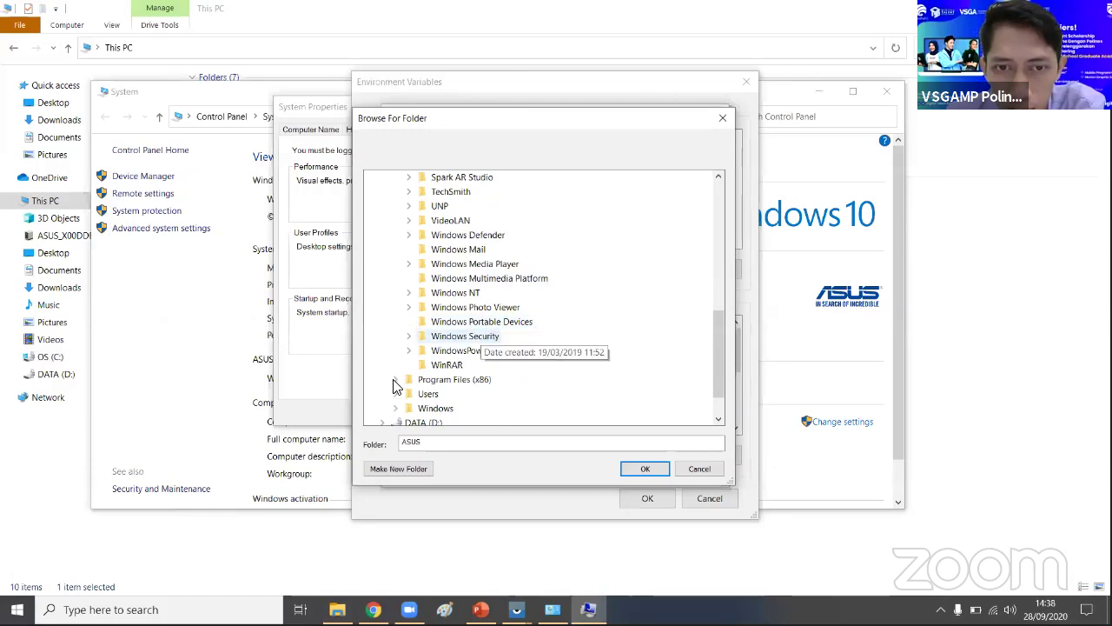
click(396, 379)
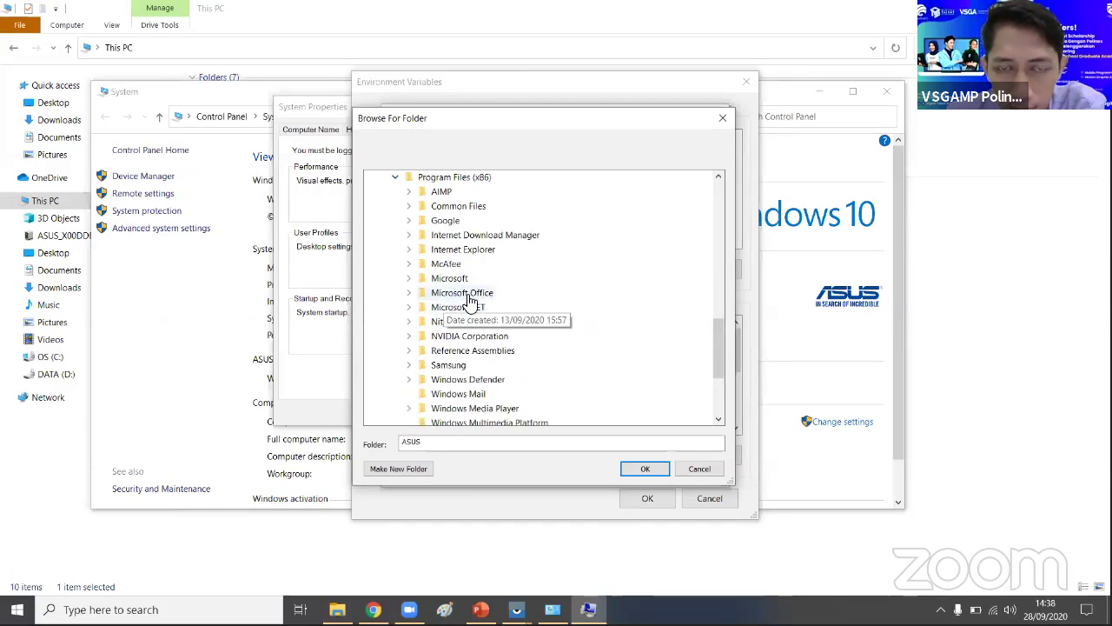
scroll(512, 304, down, 2)
scroll(517, 303, up, 3)
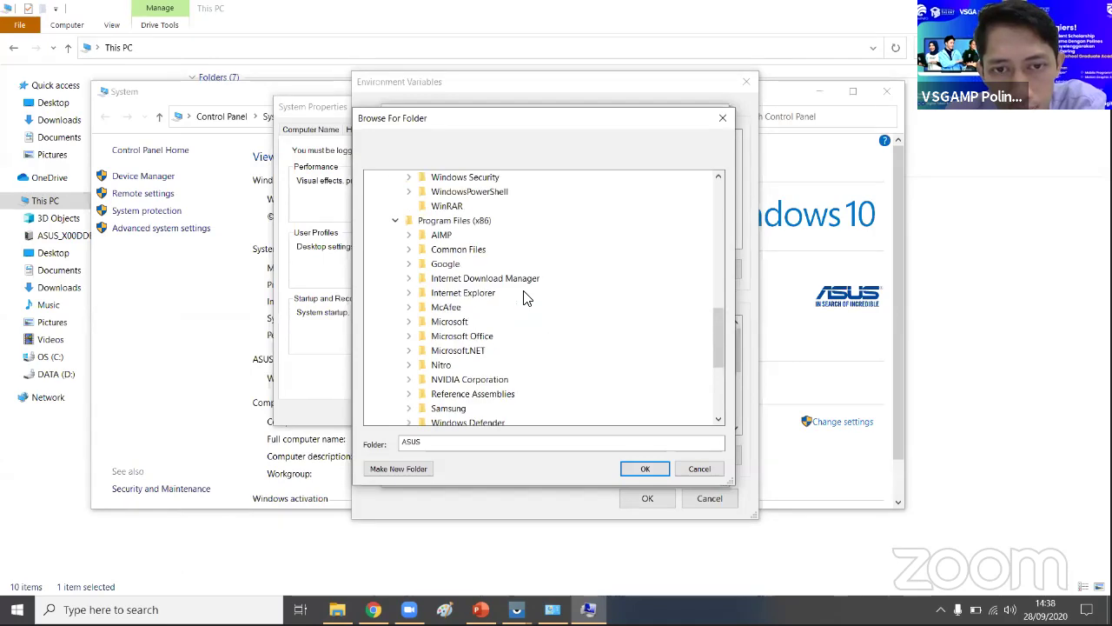
scroll(517, 299, up, 1)
click(397, 263)
- Choose the Windows folder on OS (C:) as the new entry's folder
scroll(460, 269, up, 3)
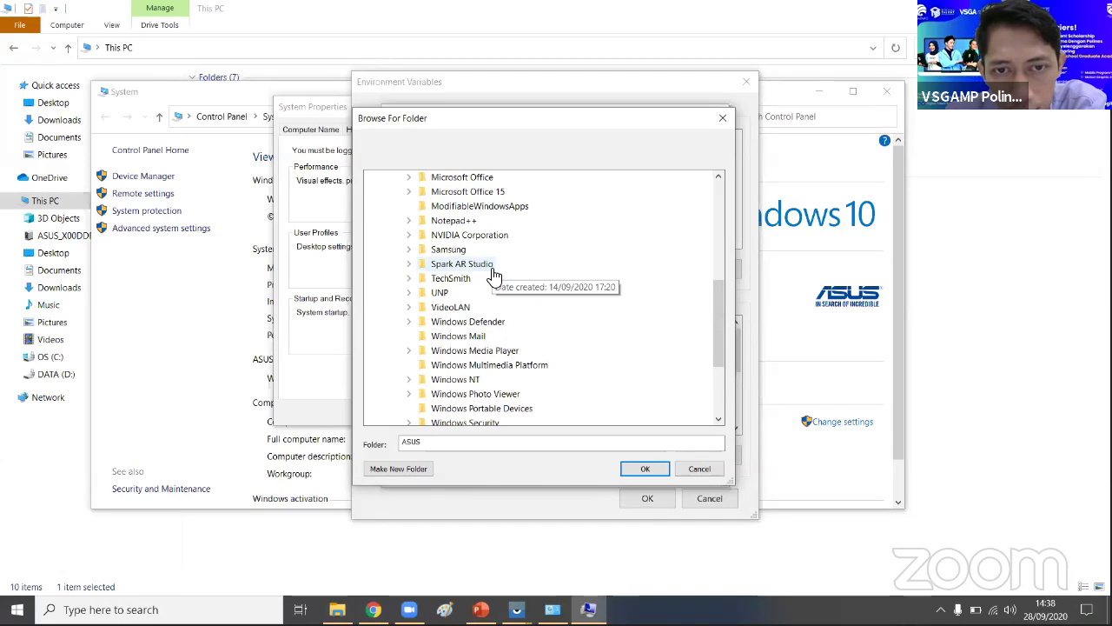
scroll(493, 274, up, 2)
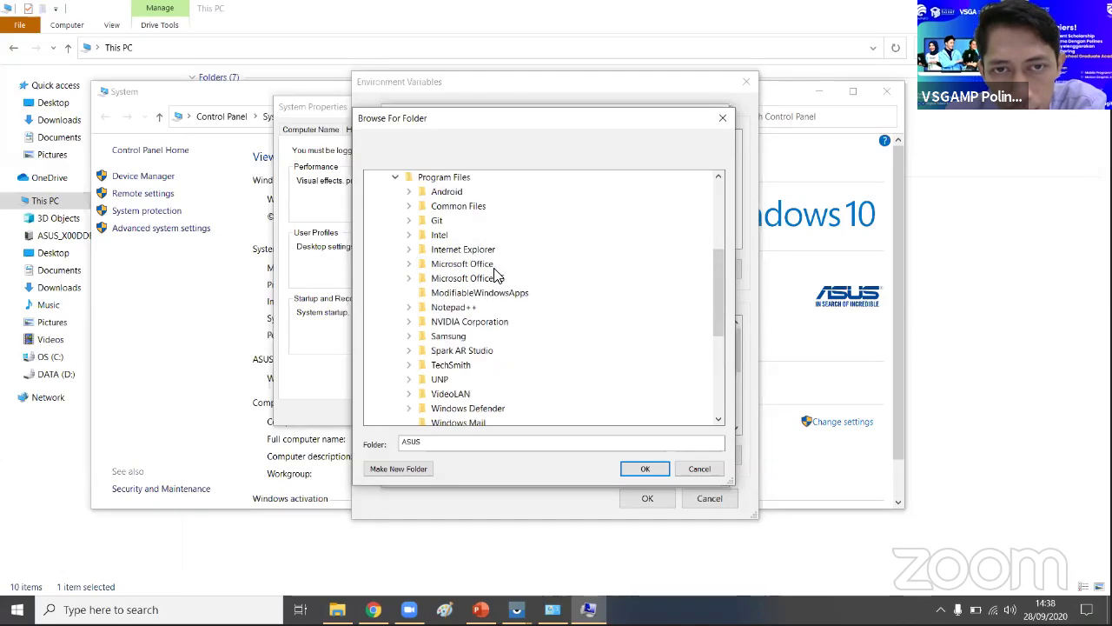
scroll(495, 275, down, 2)
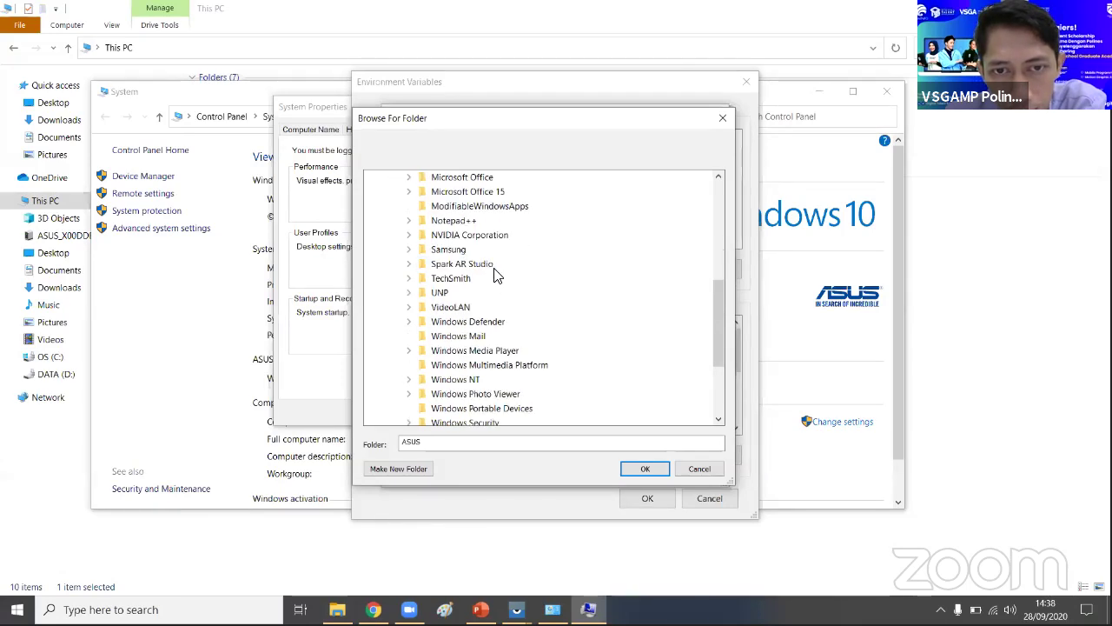
scroll(495, 274, down, 2)
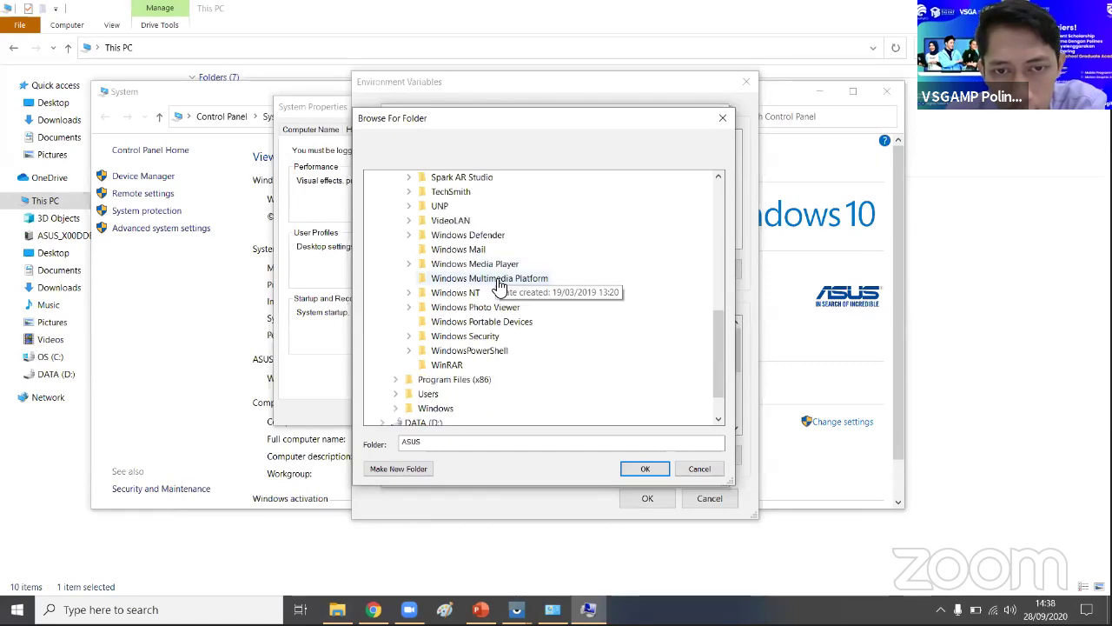
click(396, 409)
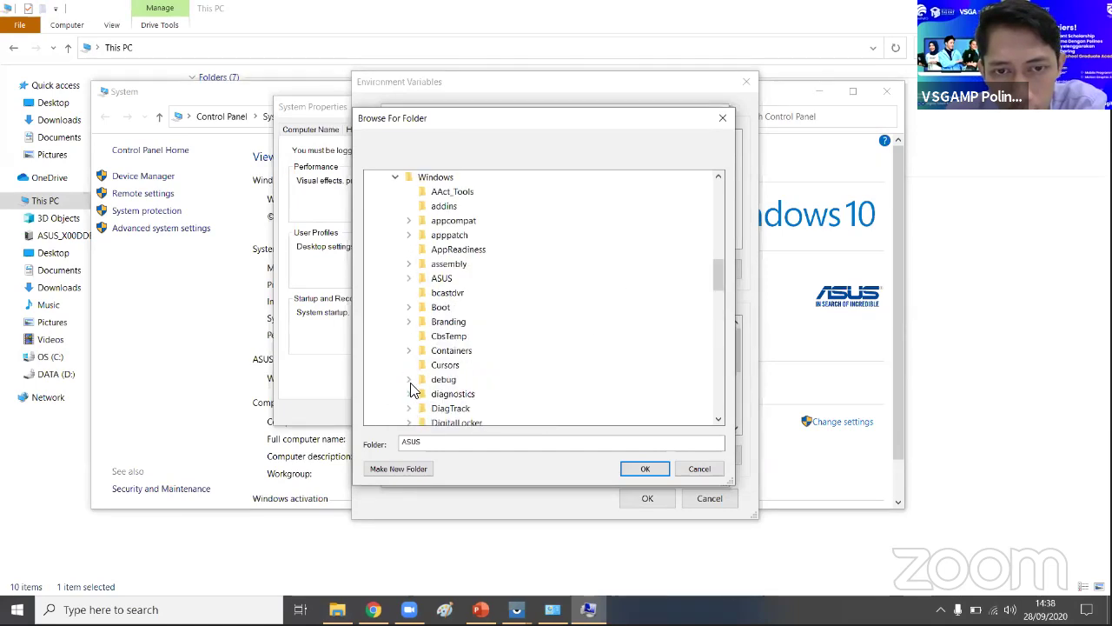
click(392, 180)
click(393, 182)
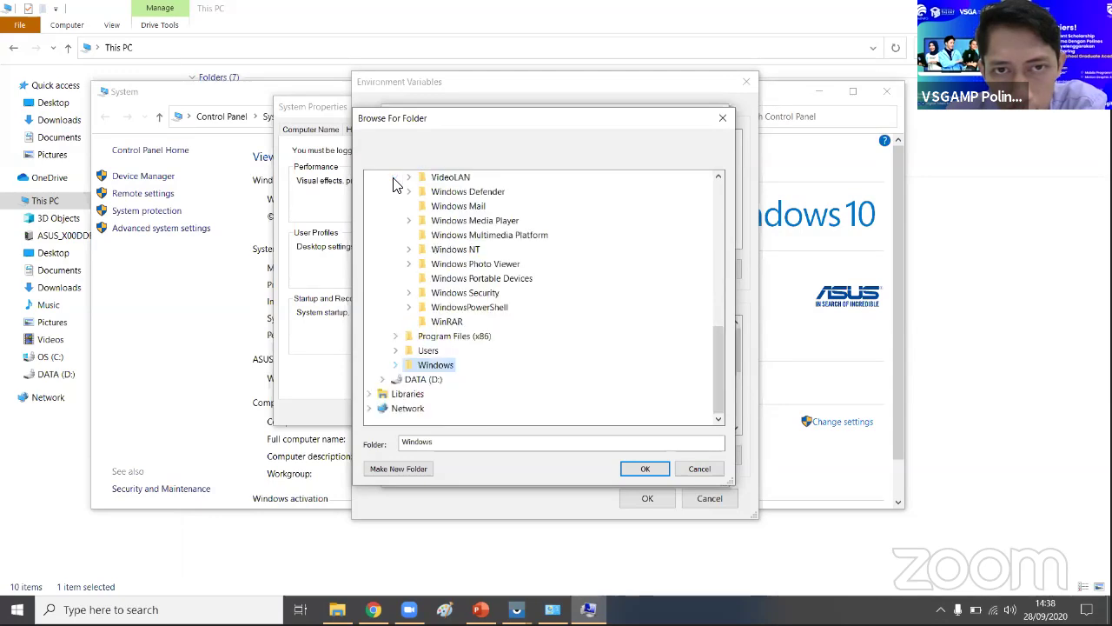
click(653, 74)
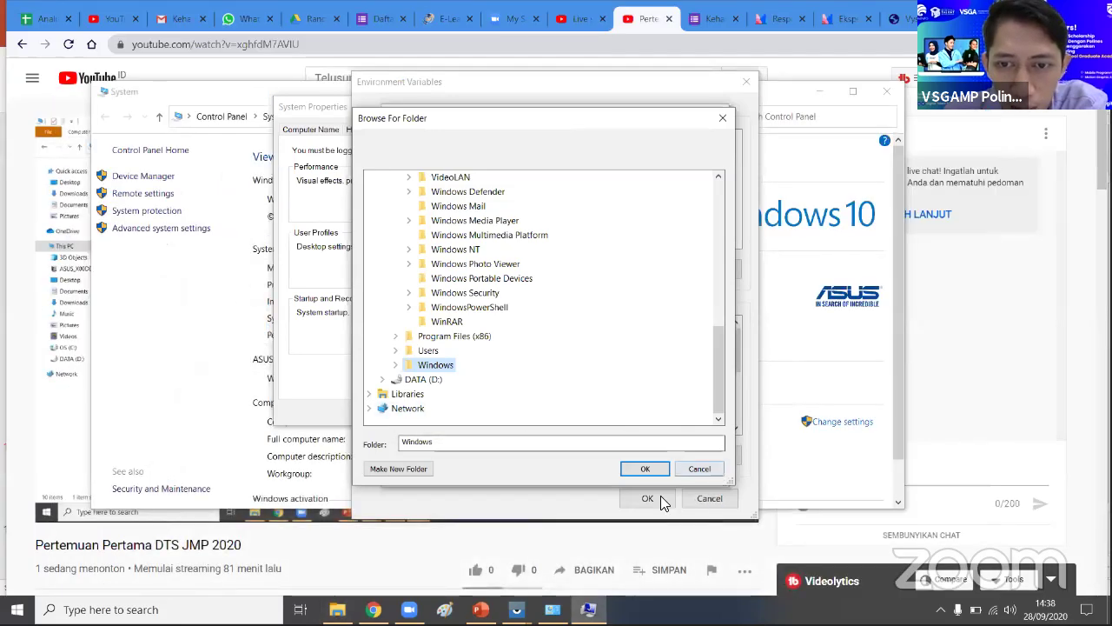
- Close the folder picker, Path editor, Environment Variables and System Properties dialogs
click(643, 469)
click(636, 469)
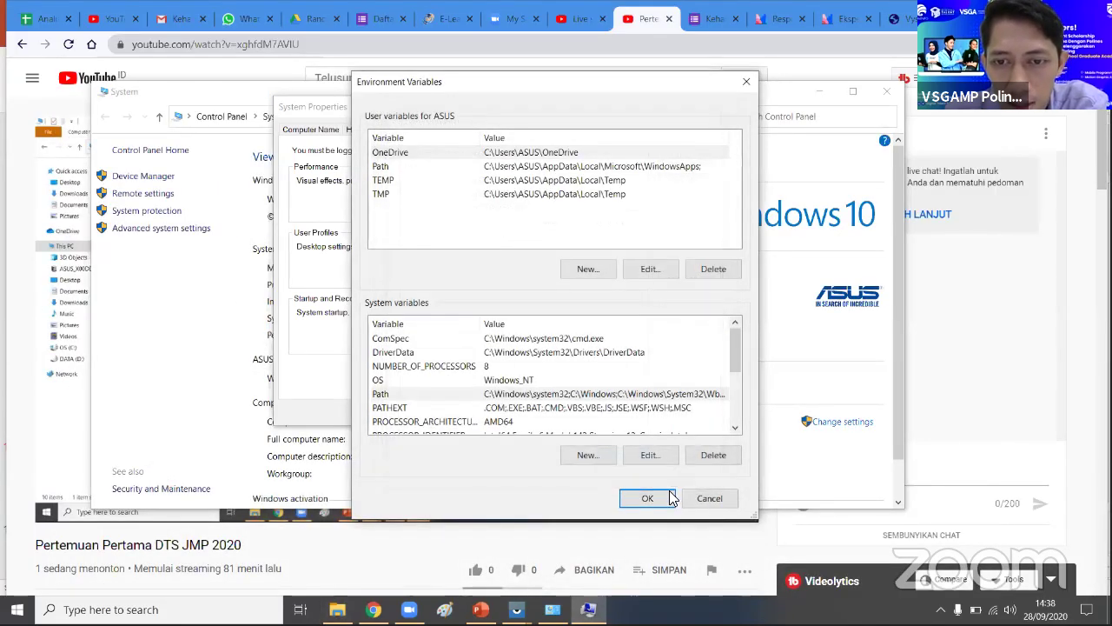
click(649, 497)
click(450, 413)
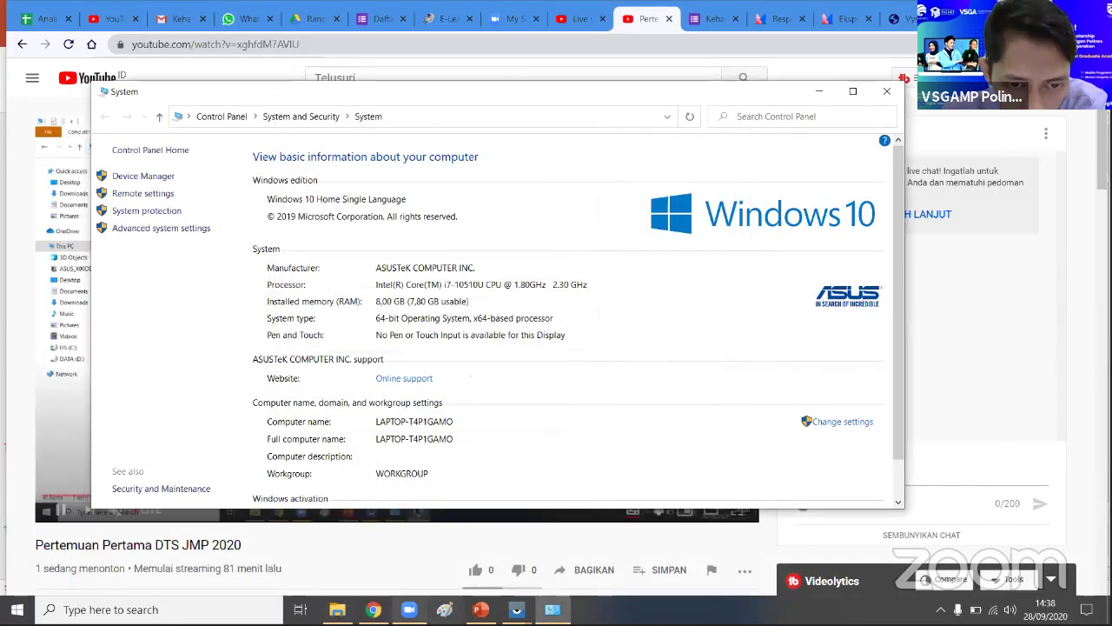
- In File Explorer, open the Windows folder on OS (C:)
key(alt+Tab)
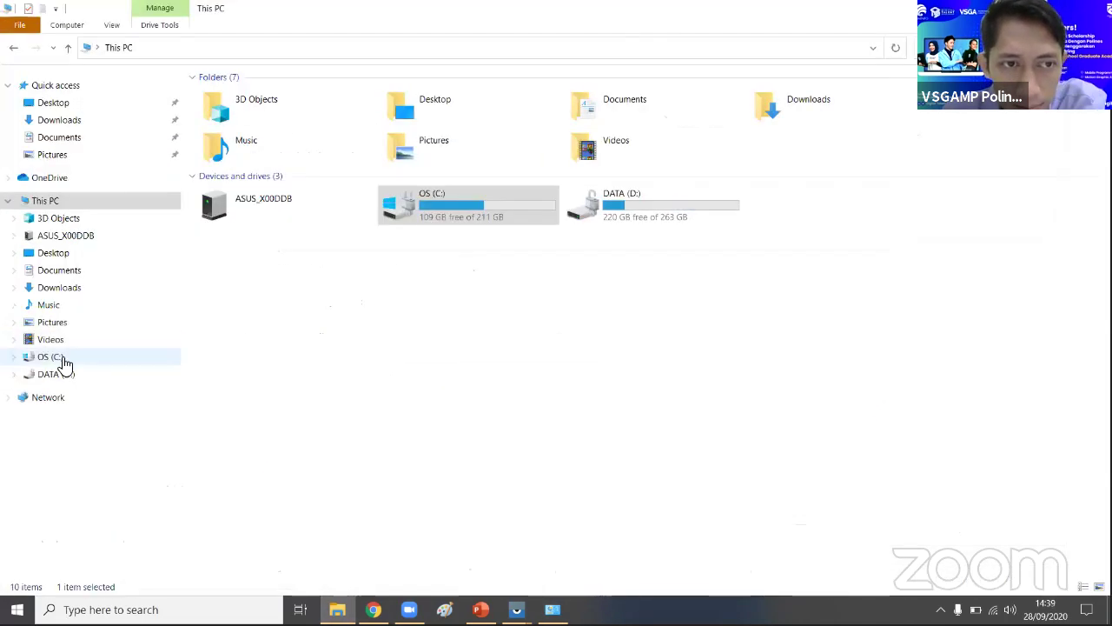
click(53, 357)
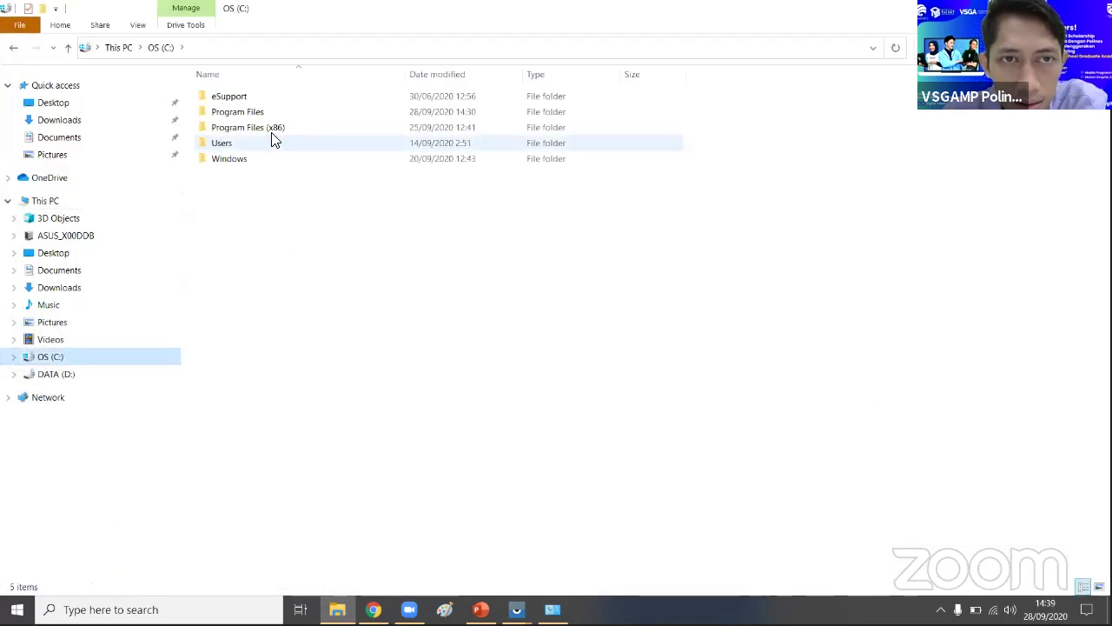
double_click(251, 159)
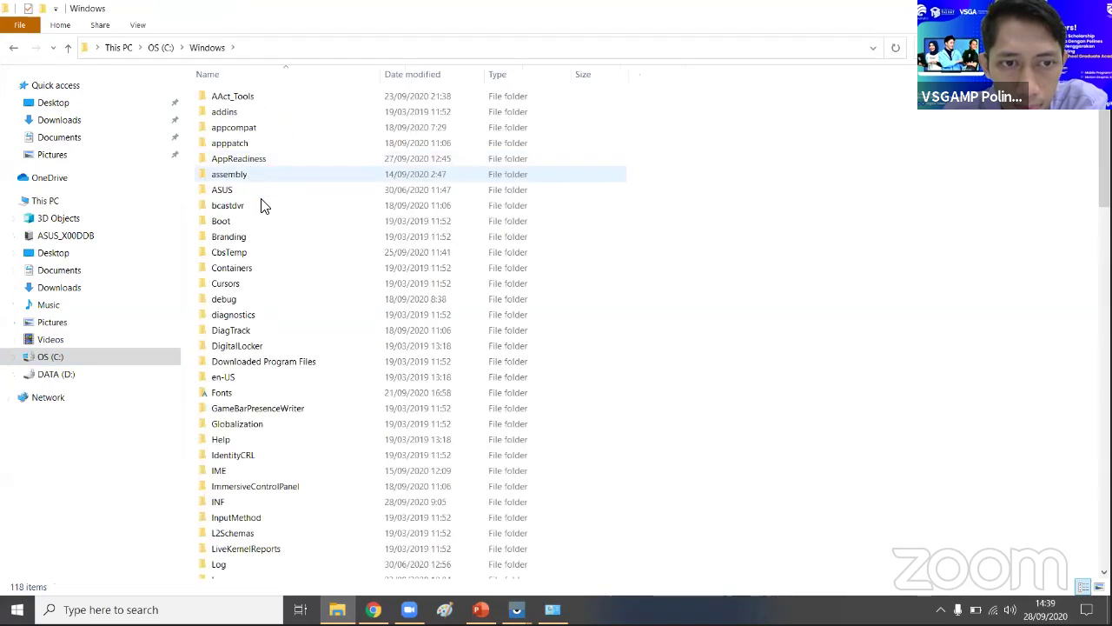
scroll(273, 383, down, 1)
- Browse Program Files\Android and Program Files (x86) on C:, then show the DATA (D:) drive
scroll(194, 193, up, 1)
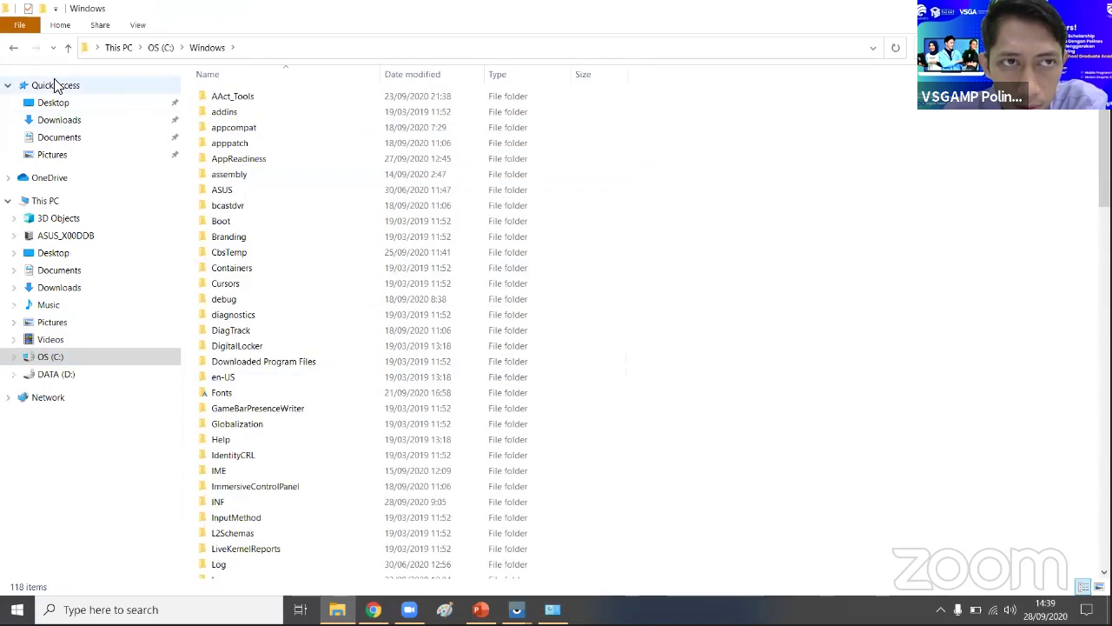
click(14, 48)
double_click(238, 113)
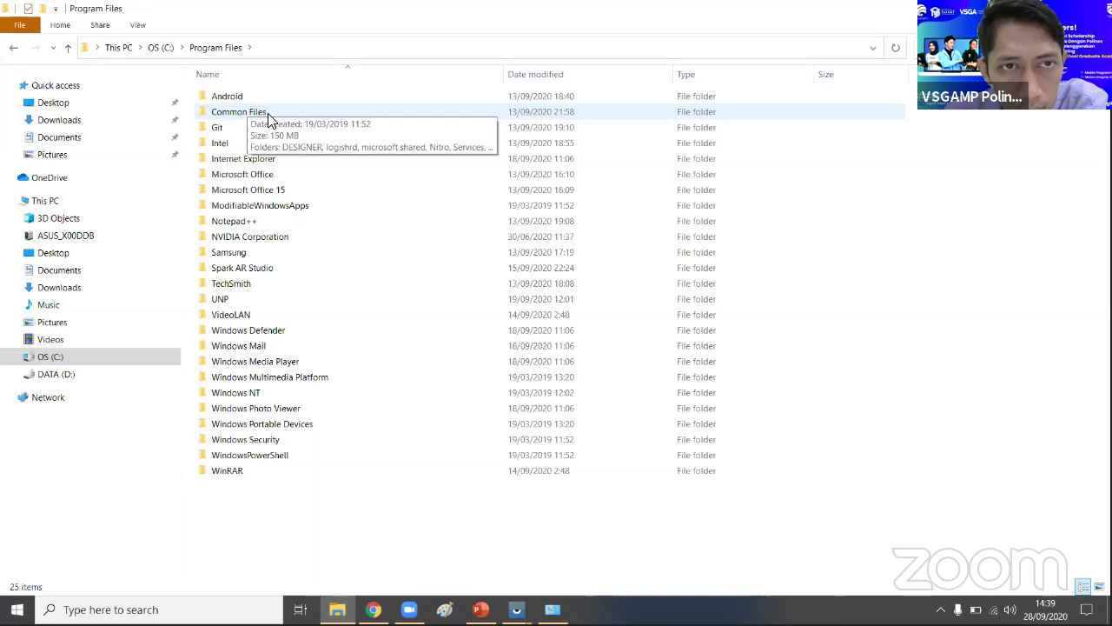
double_click(294, 96)
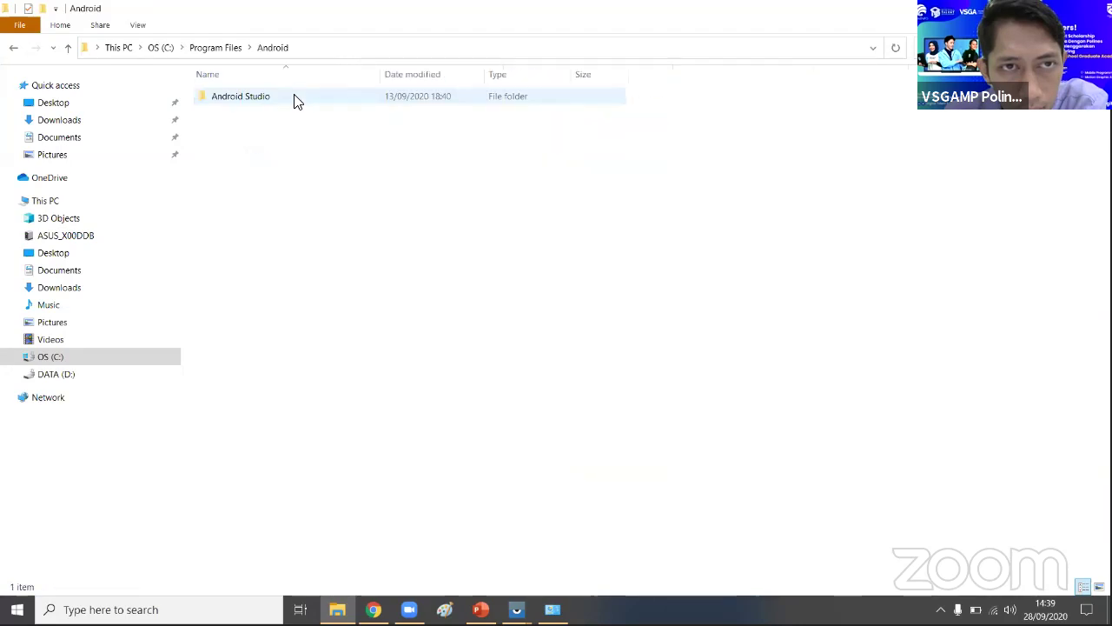
click(14, 49)
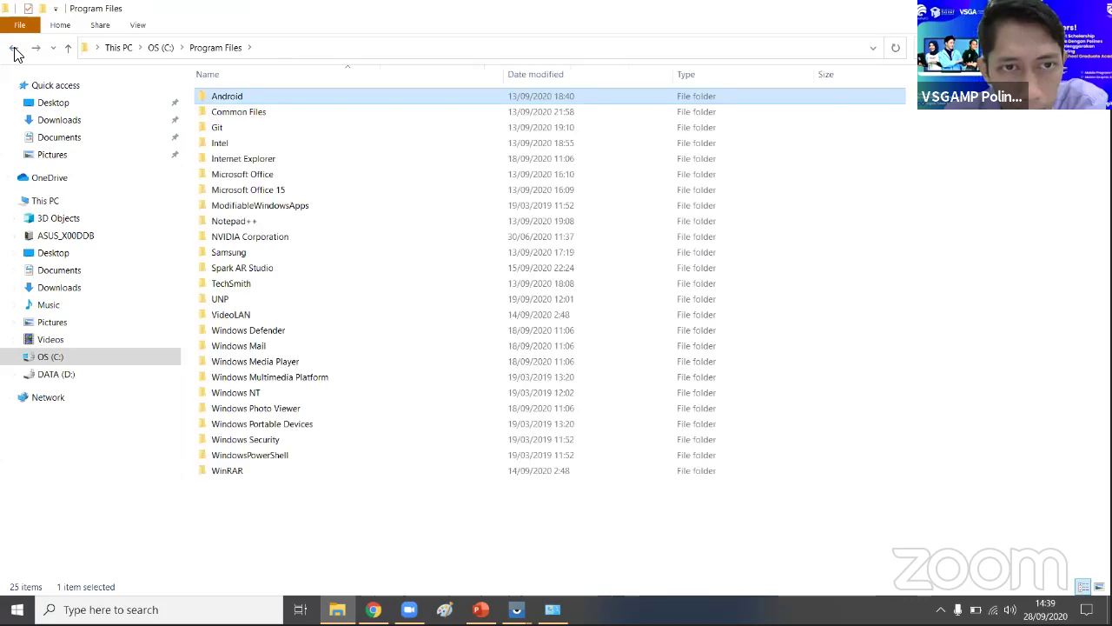
click(14, 50)
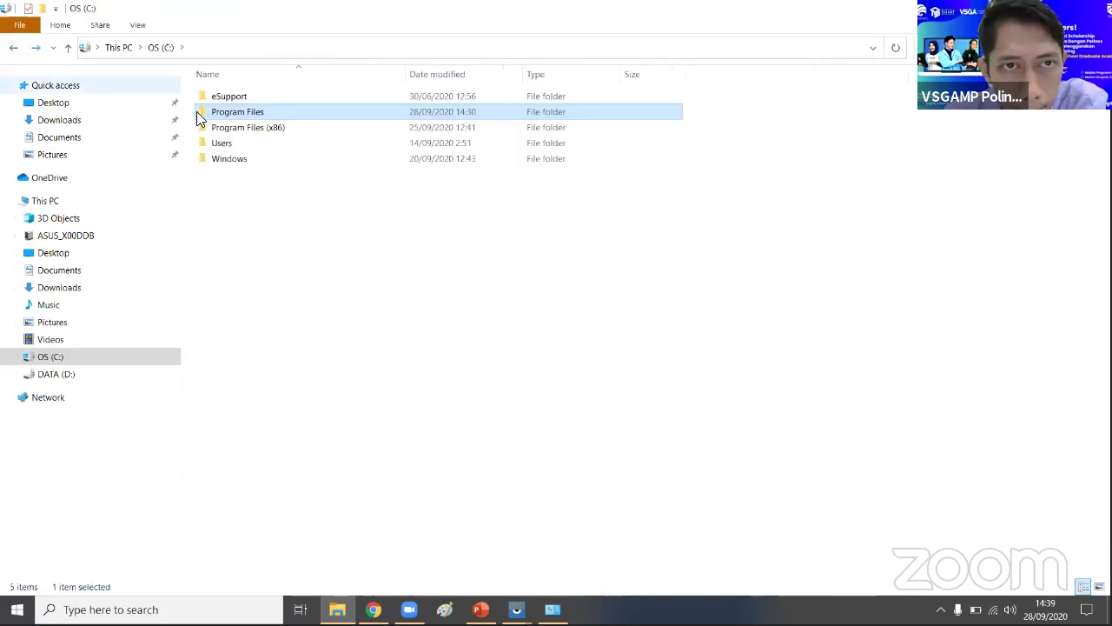
double_click(238, 131)
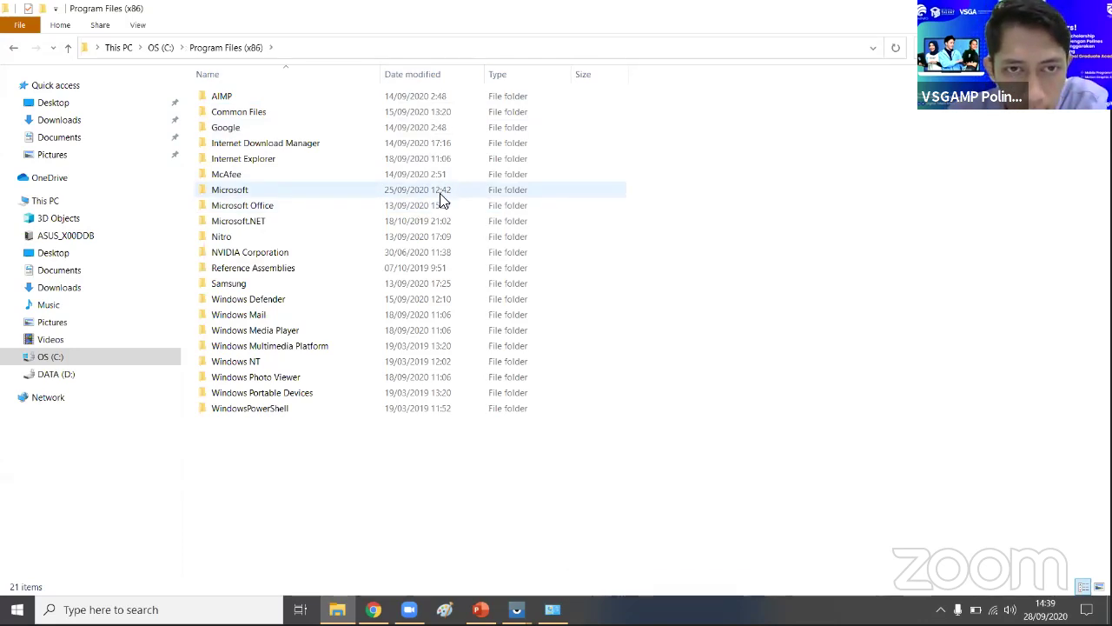
click(120, 376)
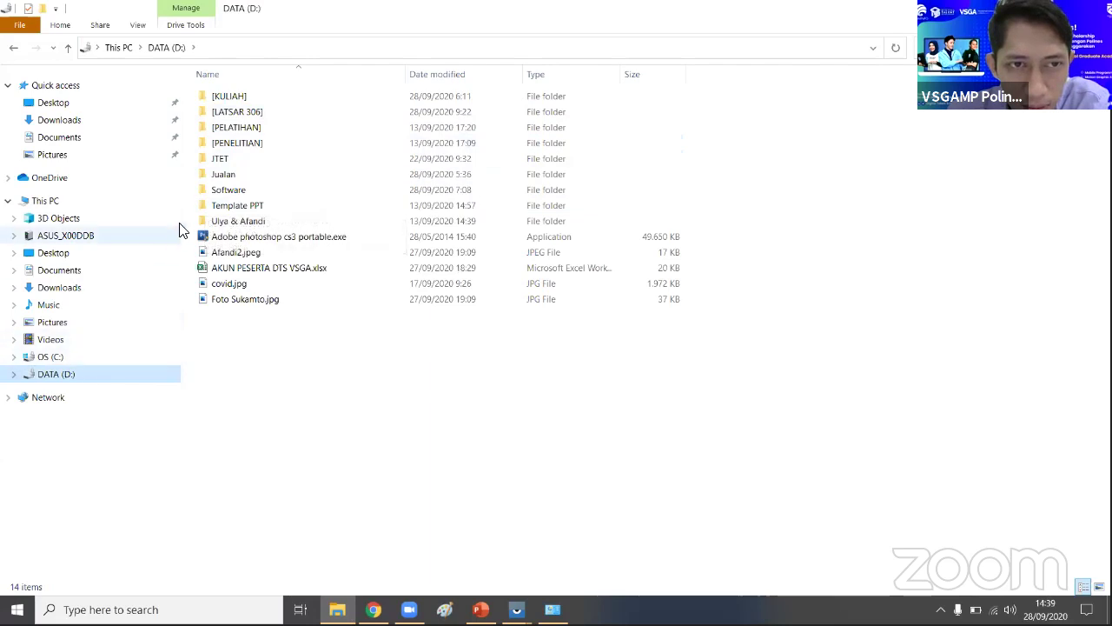
- Install JDK 11.0.5 from D:\Software\jdk-11.0.5_windows-x64_bin.exe with default features, then close the installer
double_click(240, 191)
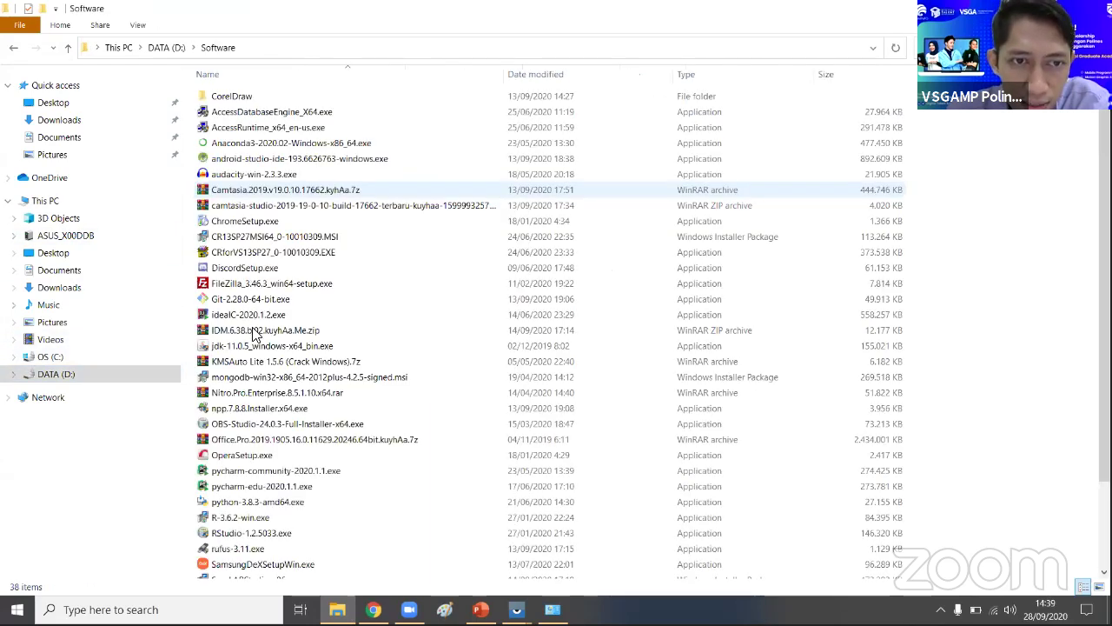
double_click(285, 346)
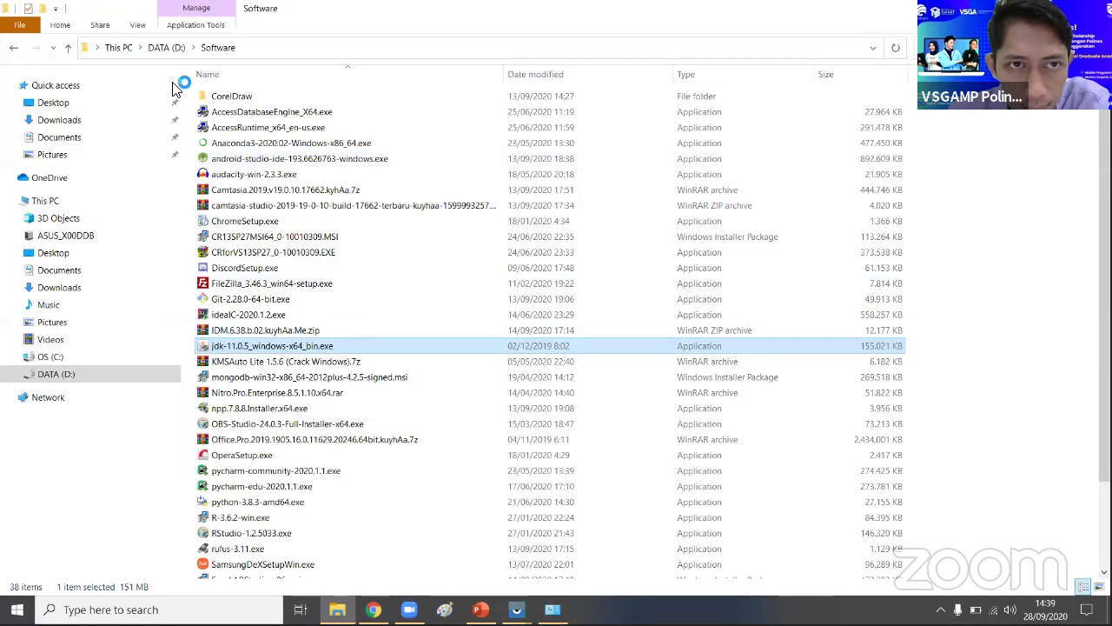
click(639, 416)
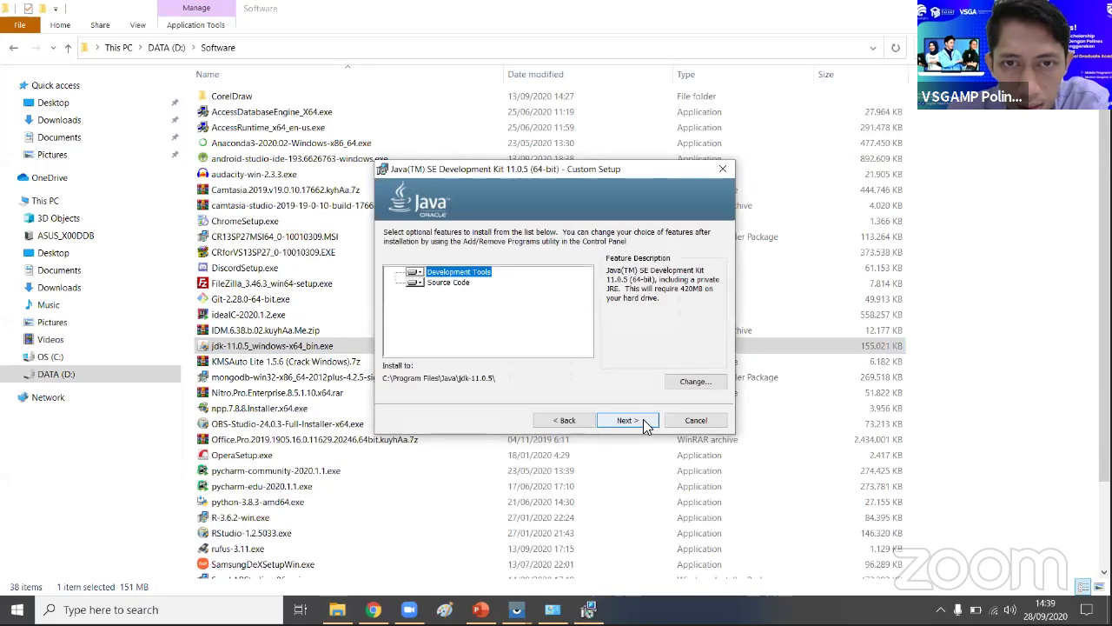
click(641, 418)
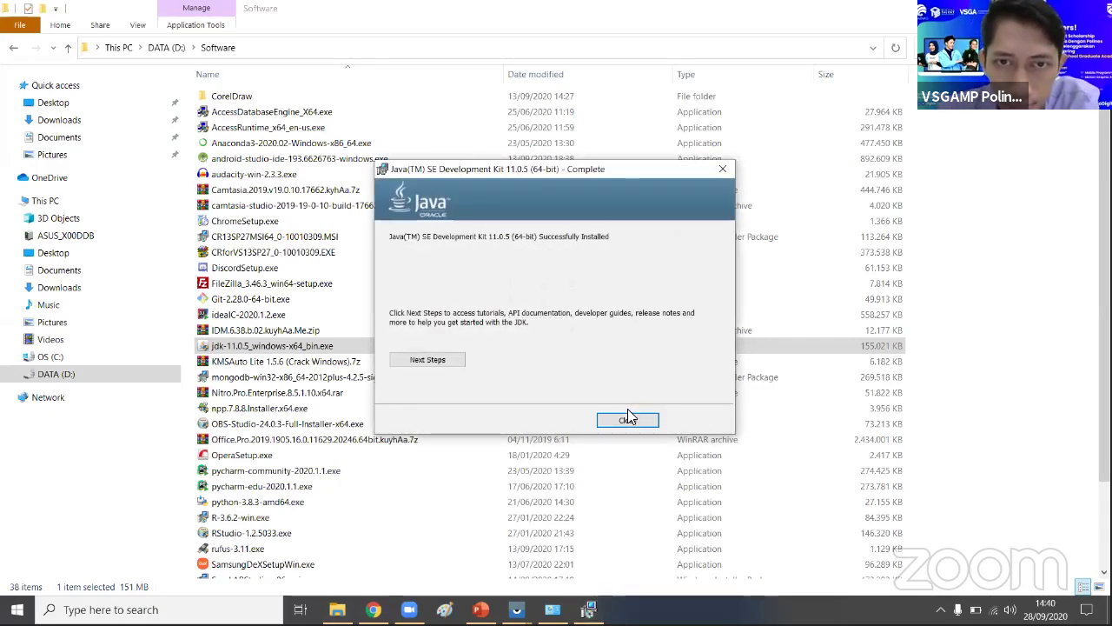
click(640, 419)
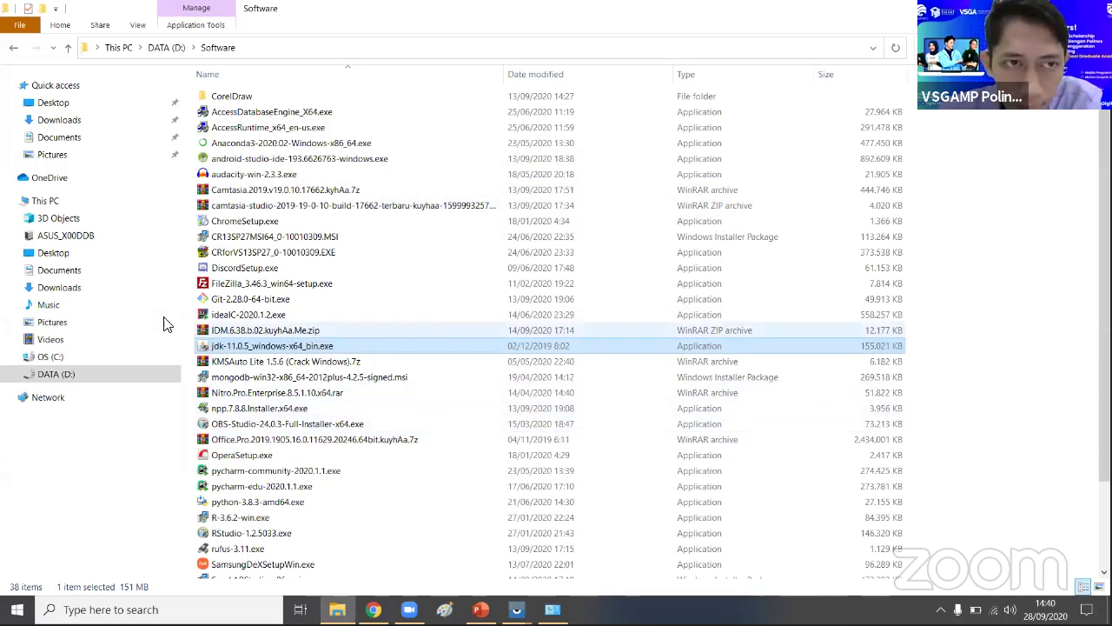
- Open Program Files on OS (C:) and close the System information window
click(91, 356)
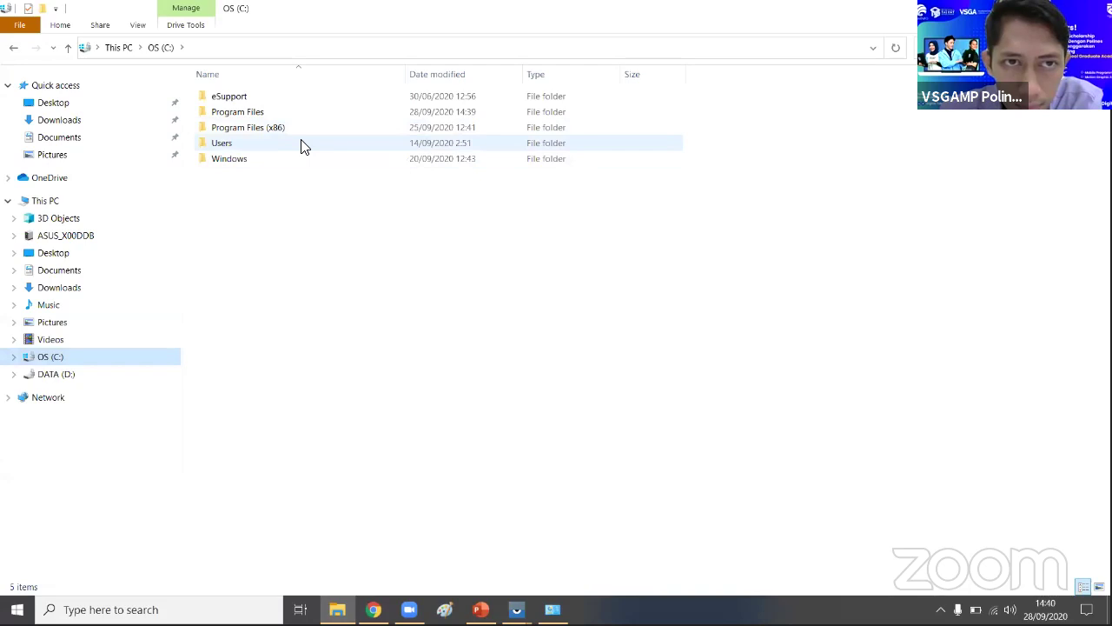
click(301, 144)
double_click(313, 113)
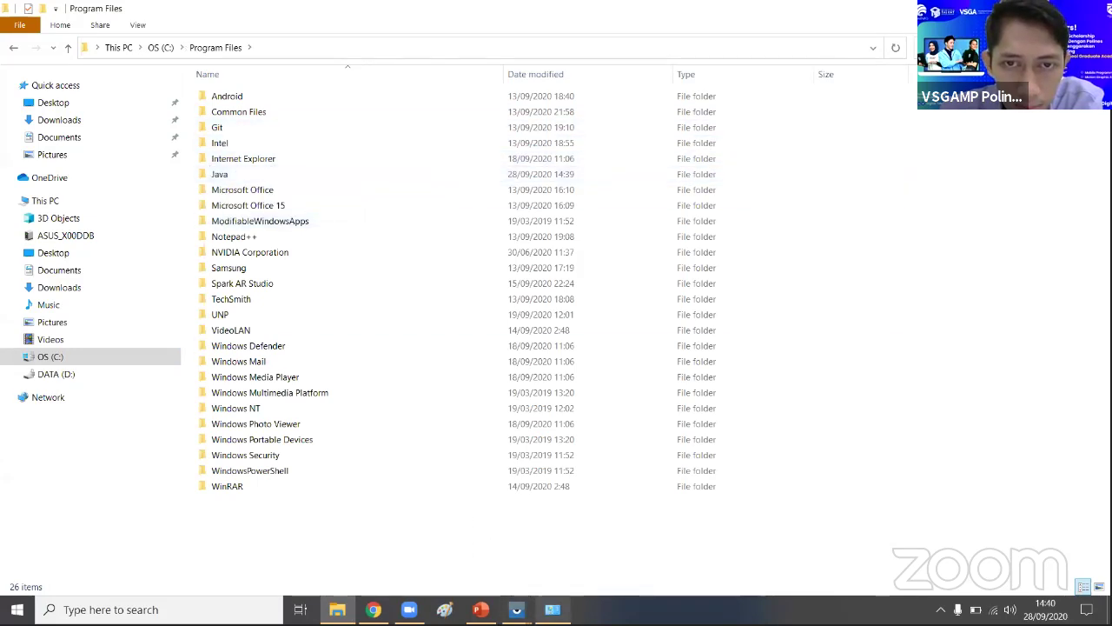
mouse_move(552, 609)
click(564, 457)
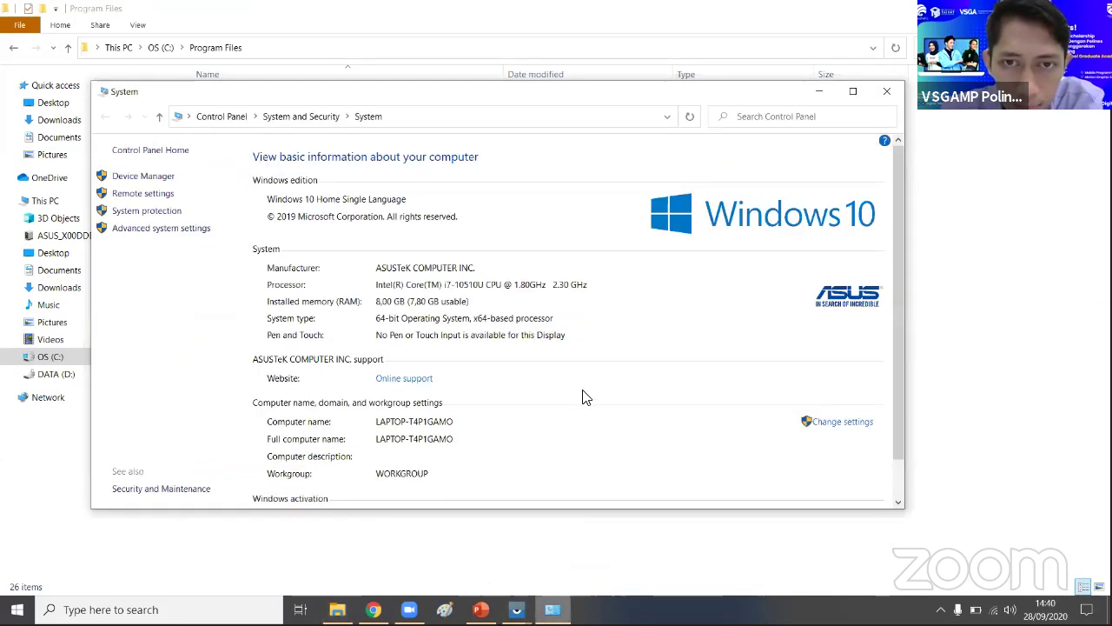
click(887, 92)
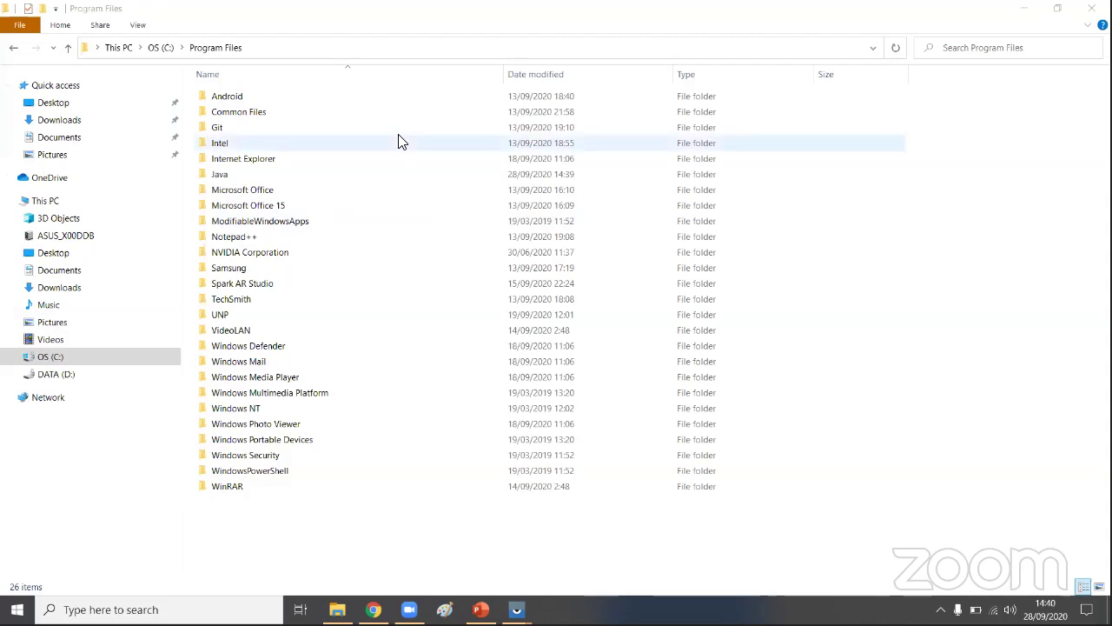
- Return to C:\Program Files and open the new Java folder
click(74, 359)
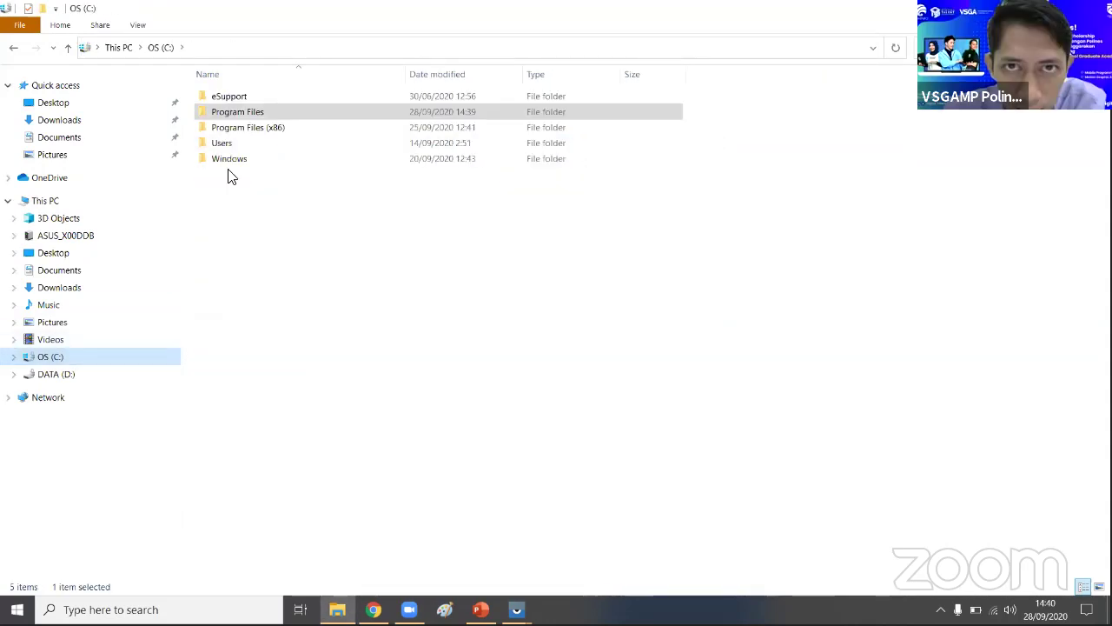
double_click(236, 111)
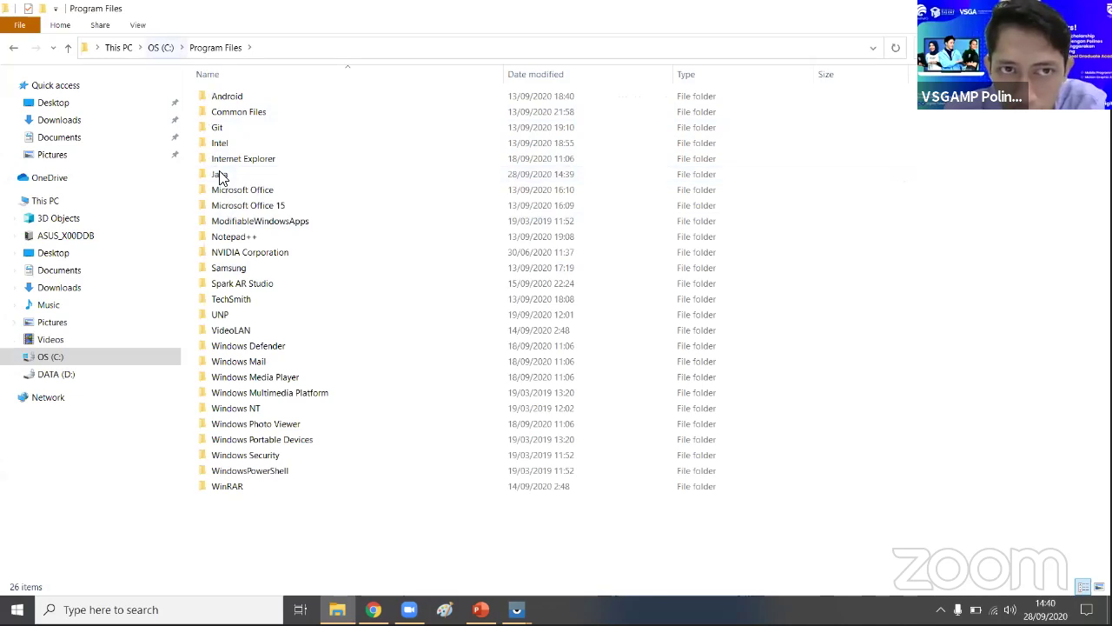
double_click(219, 175)
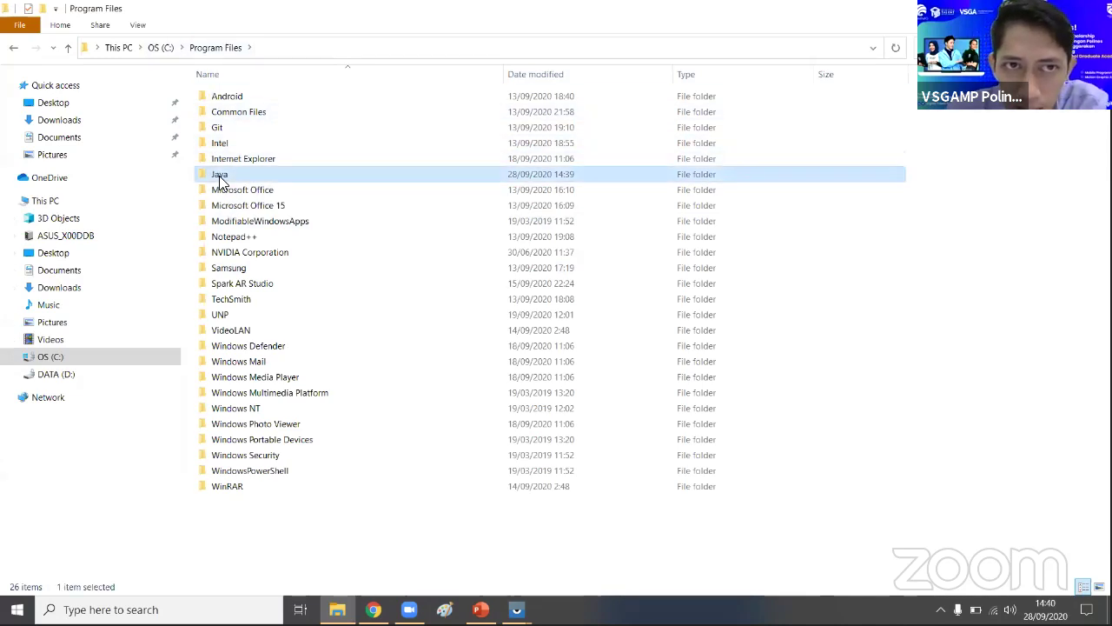
- Open jdk-11.0.5\bin and copy its path C:\Program Files\Java\jdk-11.0.5\bin
double_click(306, 96)
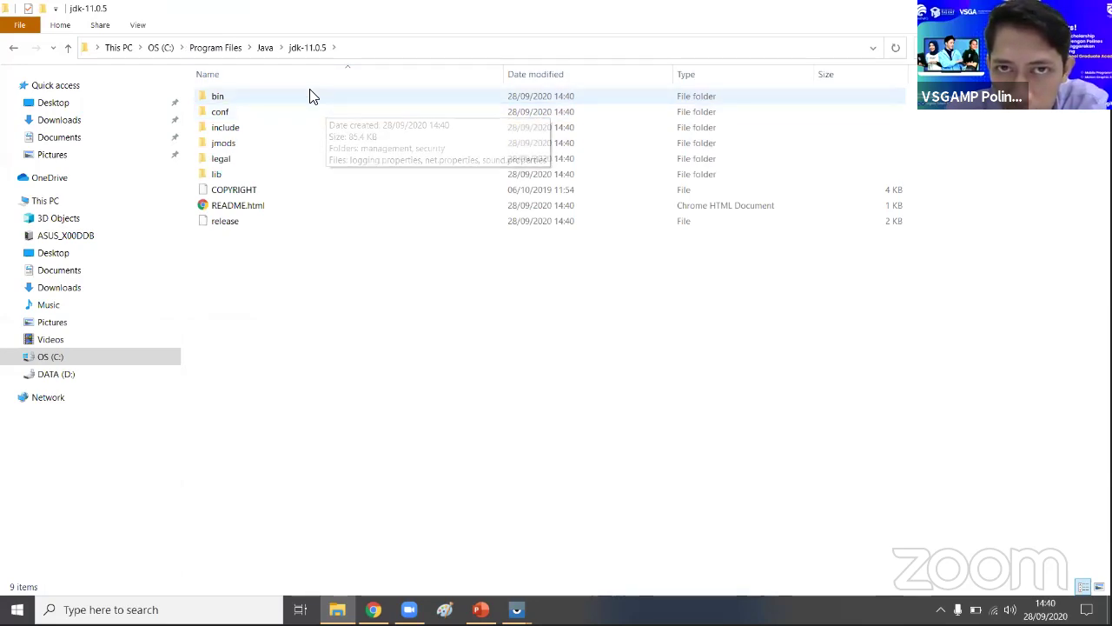
double_click(311, 96)
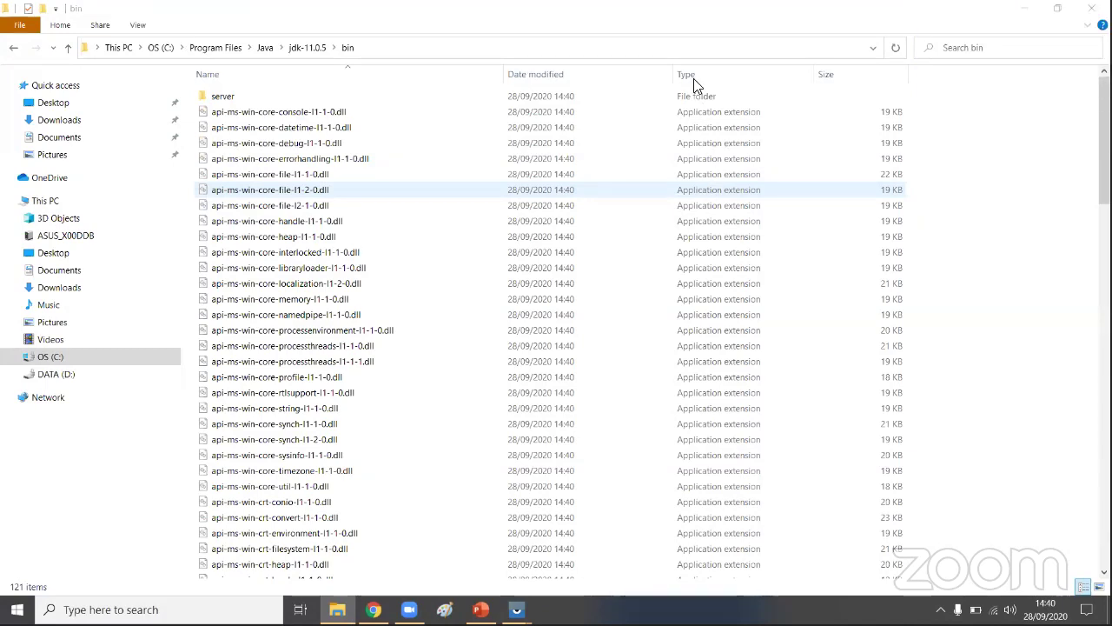
click(377, 53)
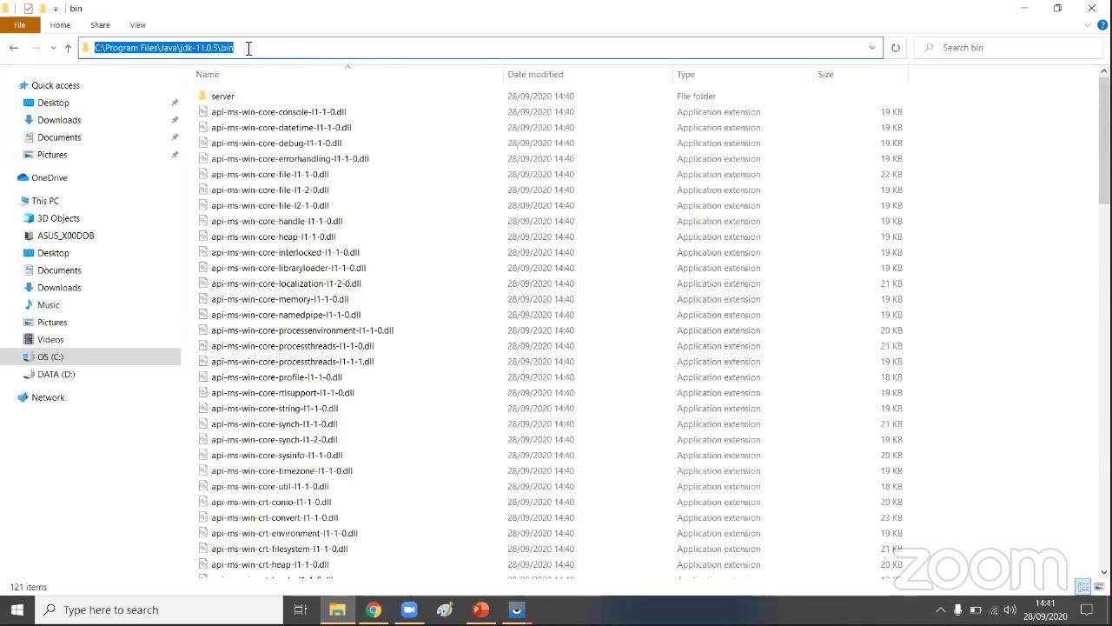
right_click(208, 46)
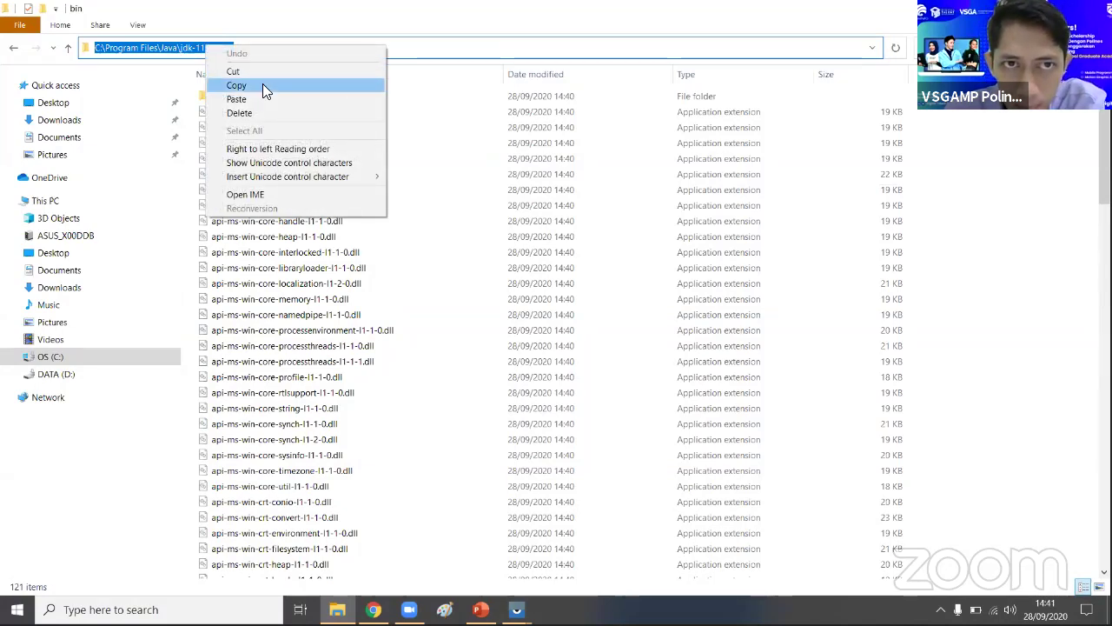
click(278, 89)
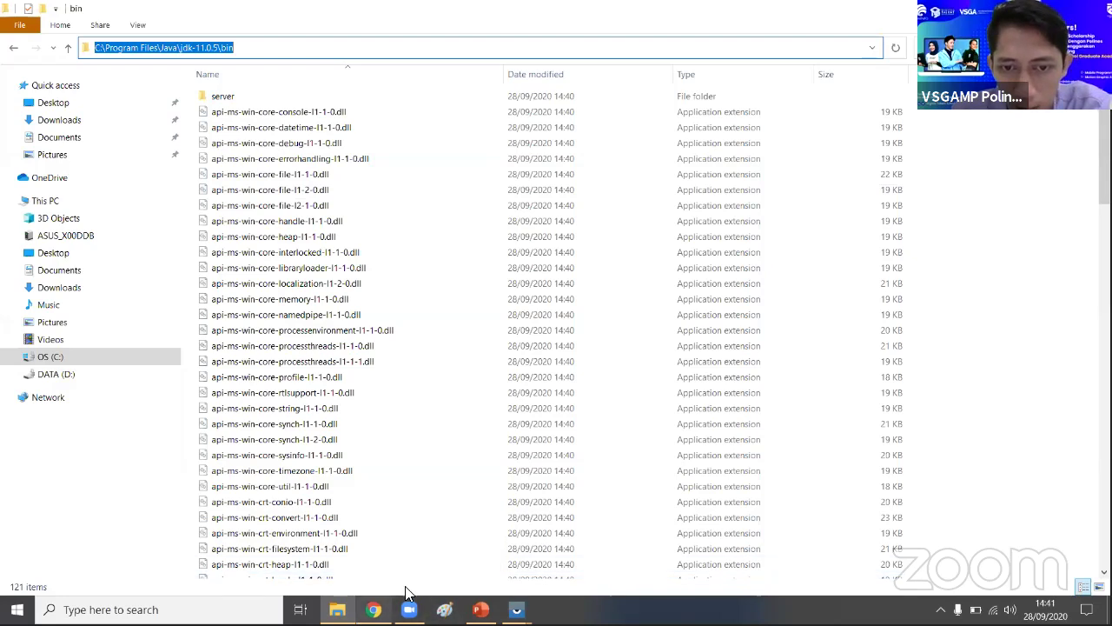
- Copy the jdk-11.0.5\bin path from the address bar a second time
click(341, 607)
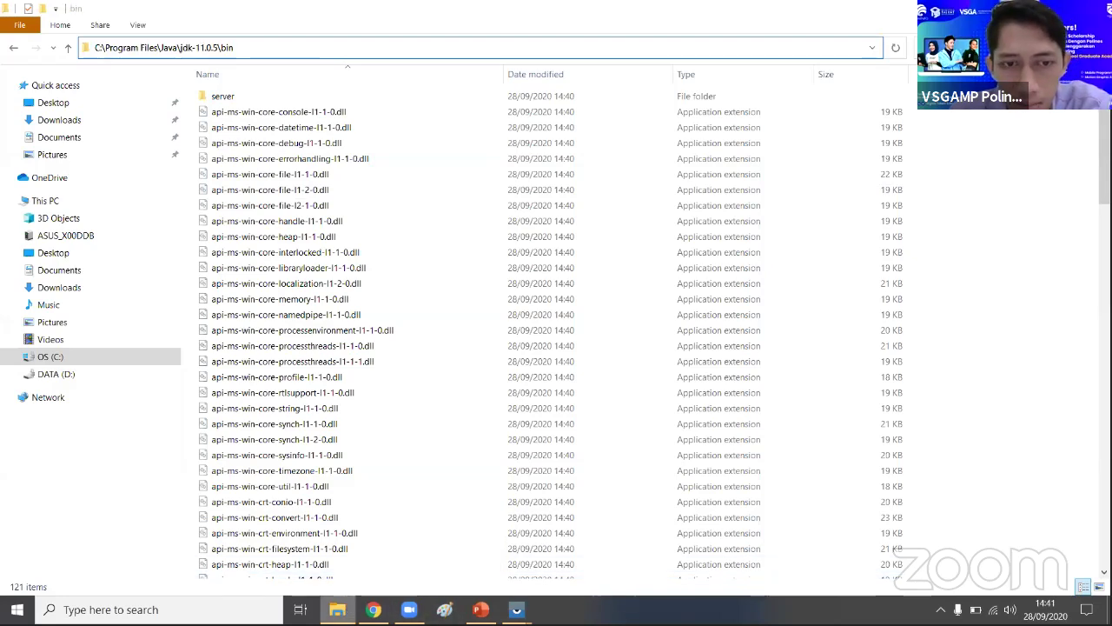
key(alt+Tab)
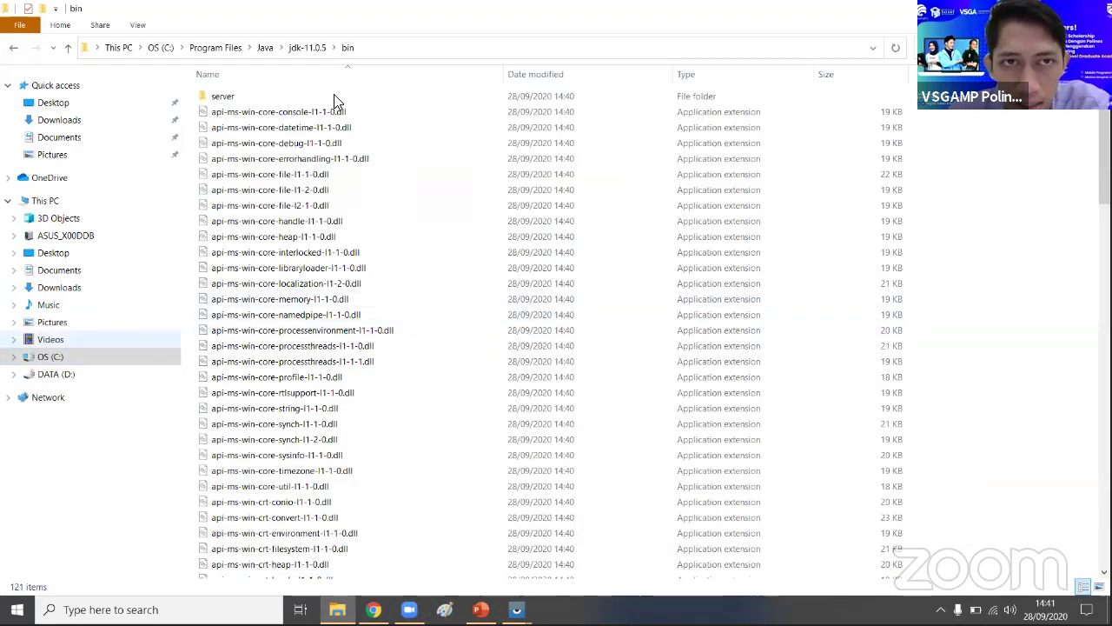
click(343, 47)
right_click(303, 53)
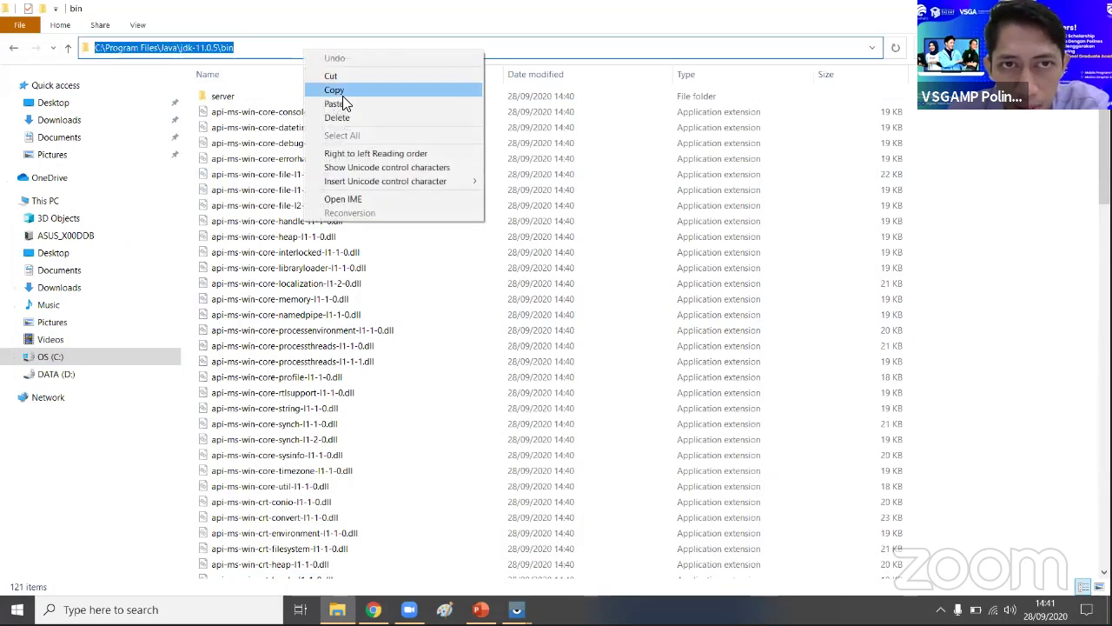
click(344, 92)
key(Escape)
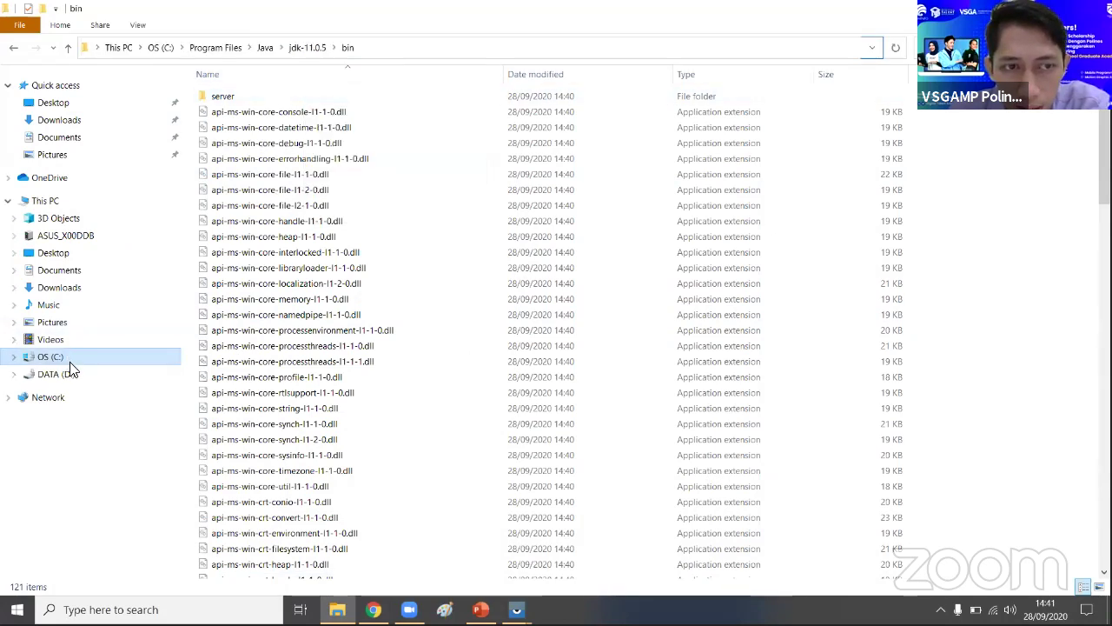
- Open Environment Variables through This PC's properties and Advanced system settings
right_click(69, 361)
click(111, 342)
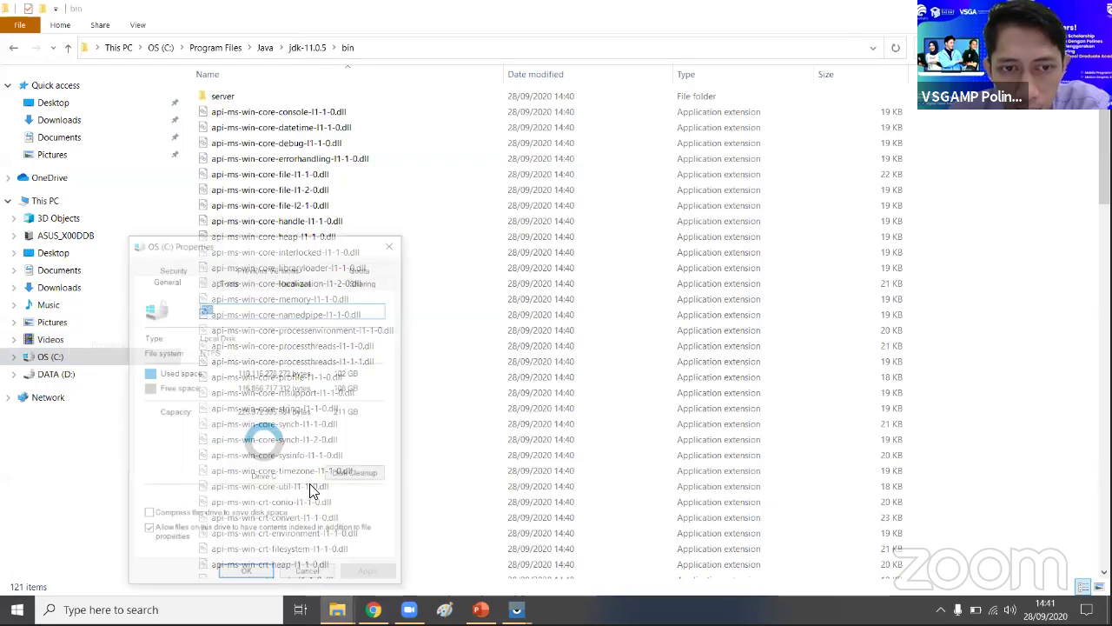
click(390, 247)
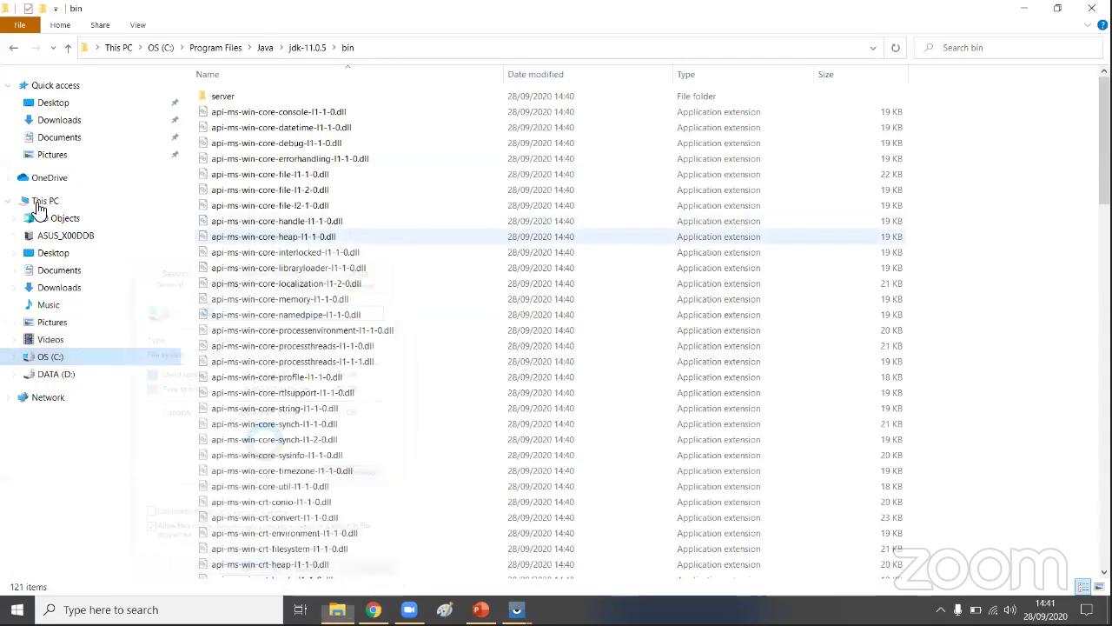
right_click(42, 205)
click(46, 402)
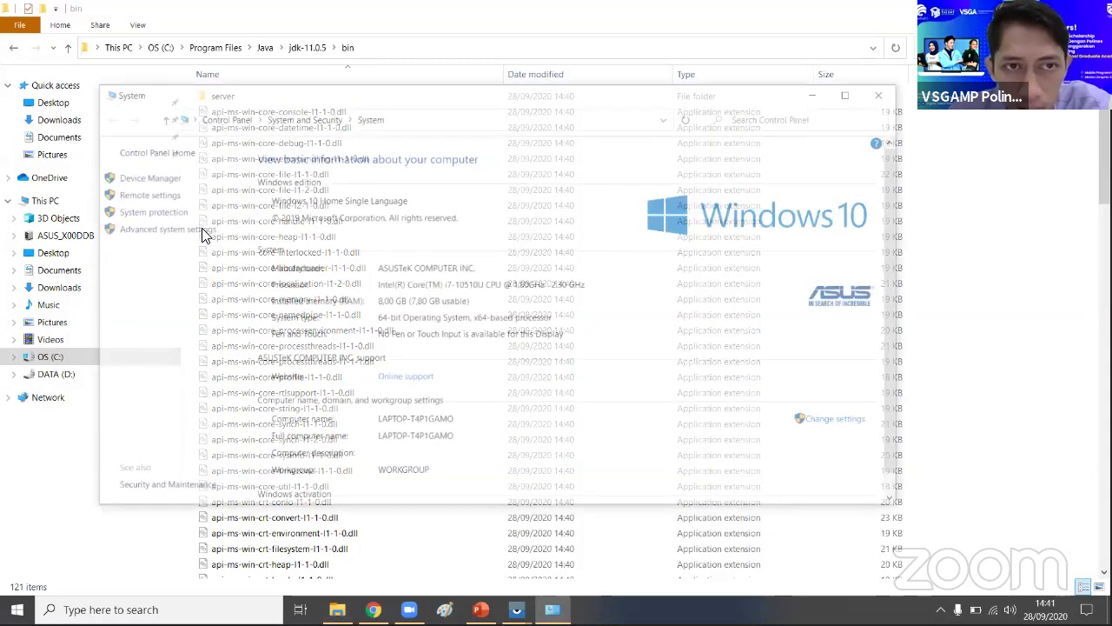
click(202, 233)
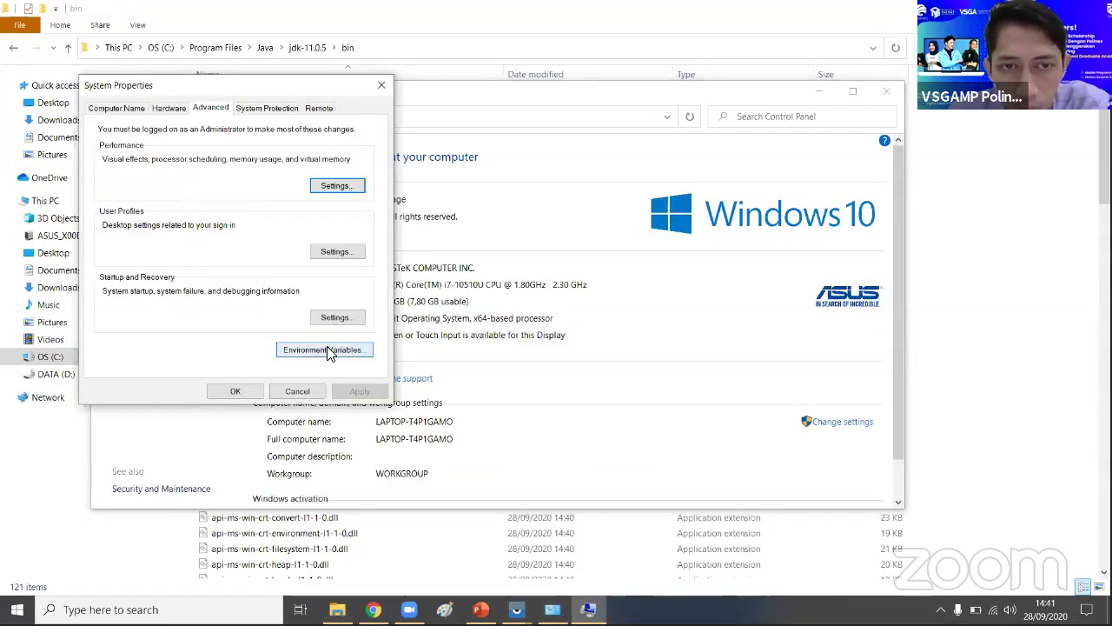
click(329, 350)
- Paste C:\Program Files\Java\jdk-11.0.5\bin as a new system Path entry and confirm all dialogs
double_click(399, 394)
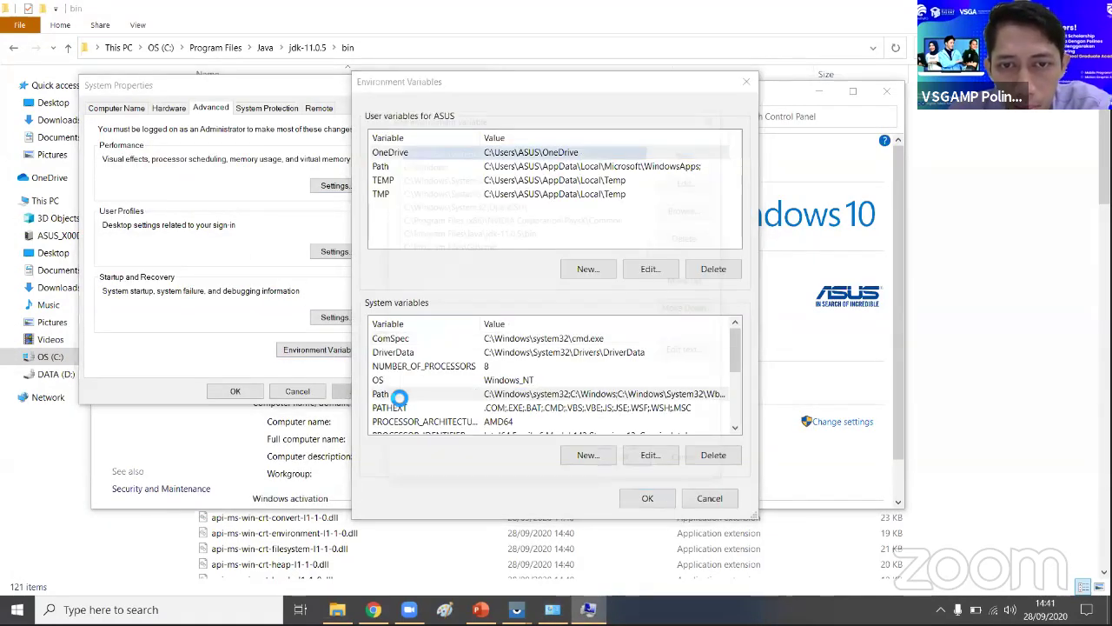
click(703, 153)
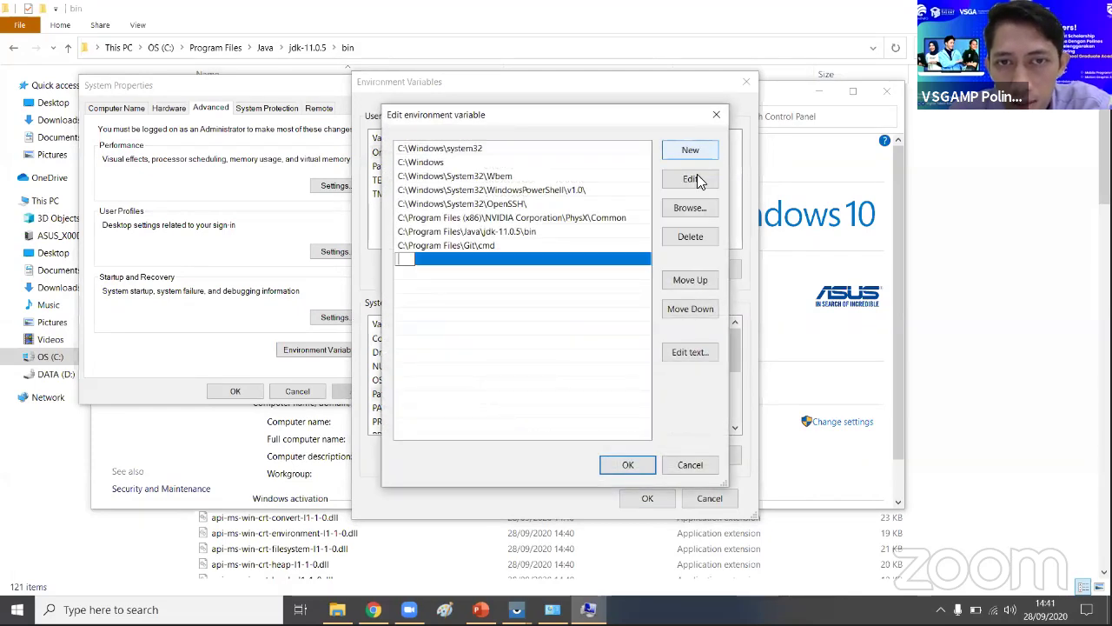
key(ctrl+v)
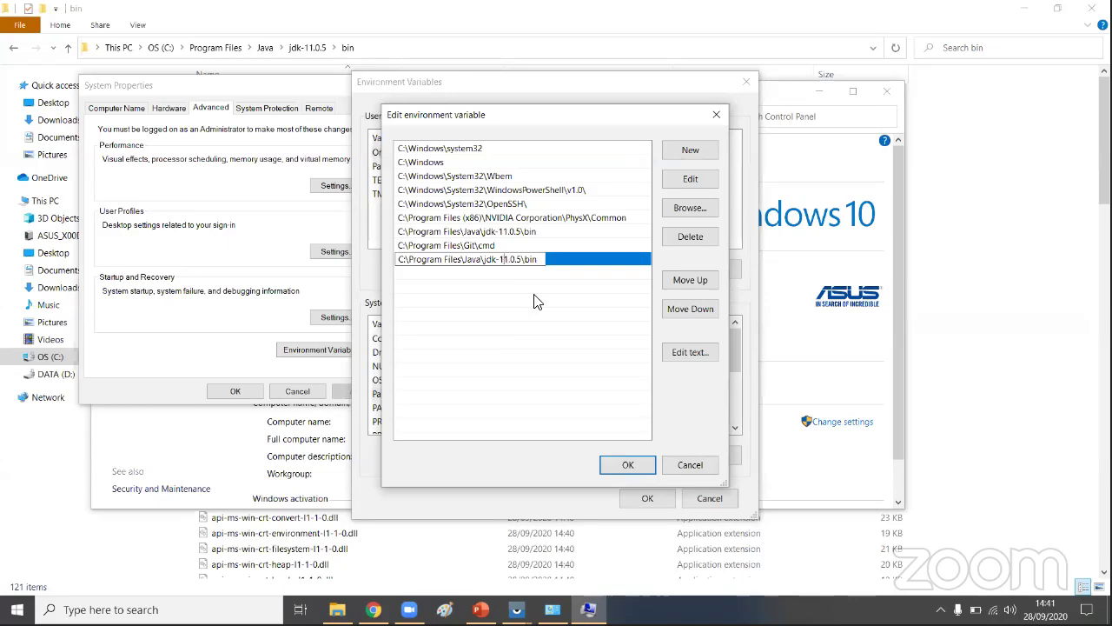
click(631, 467)
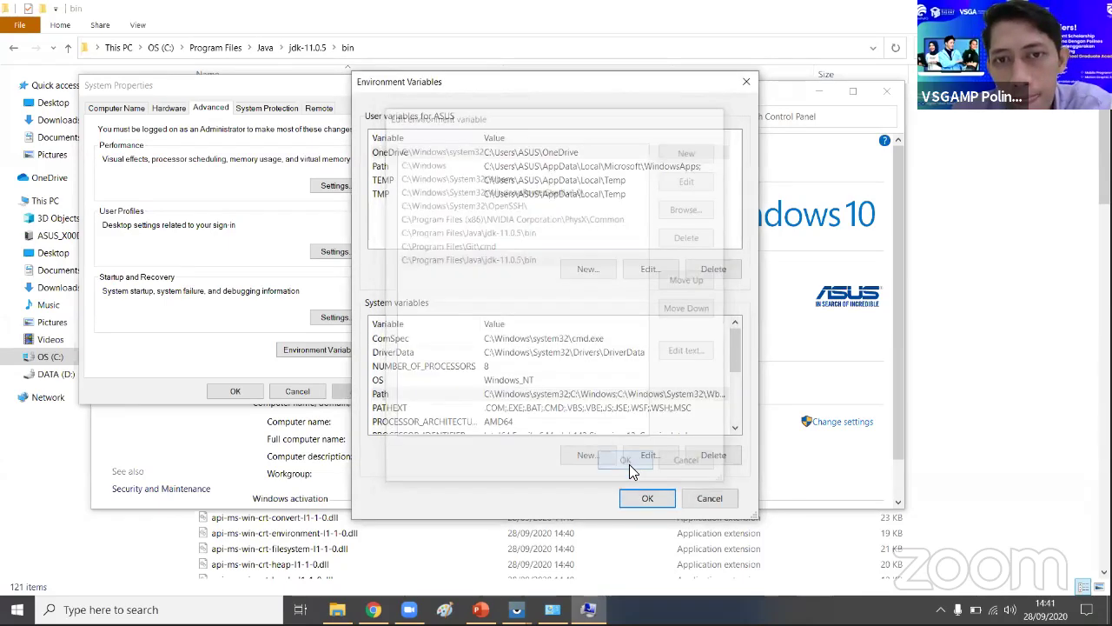
click(644, 503)
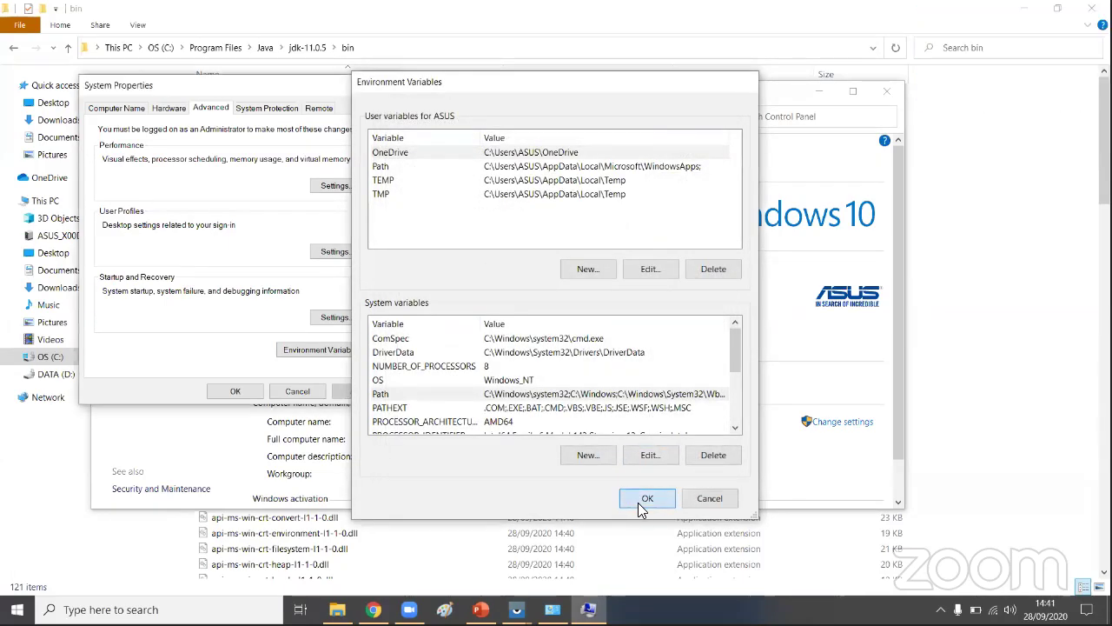
click(235, 391)
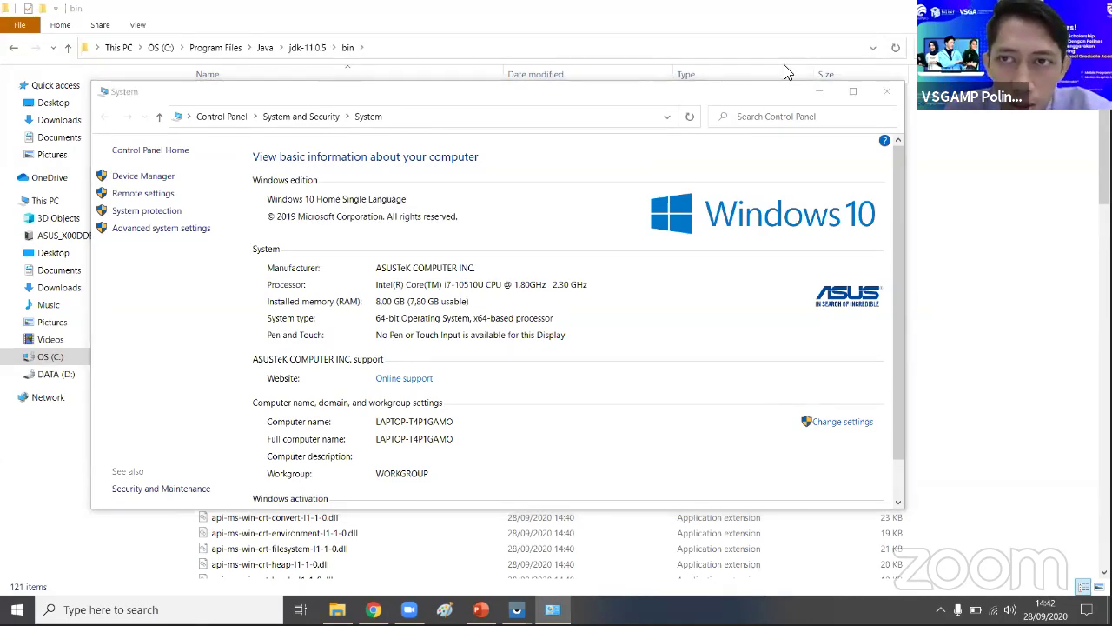
- Close the System Control Panel window to reveal the jdk-11.0.5\bin listing
click(895, 94)
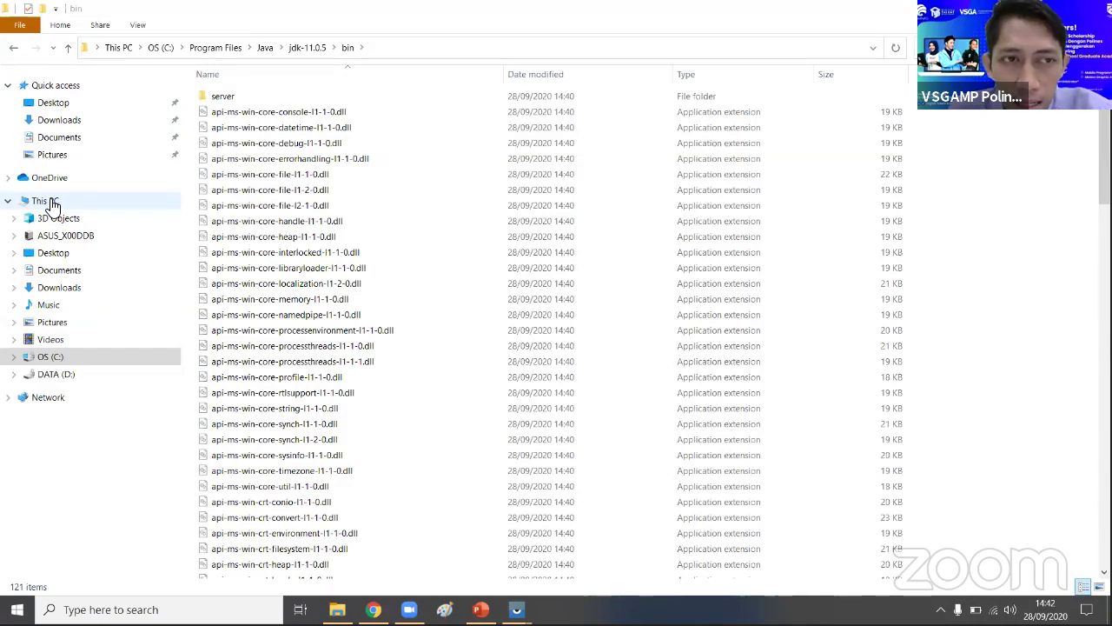
right_click(52, 204)
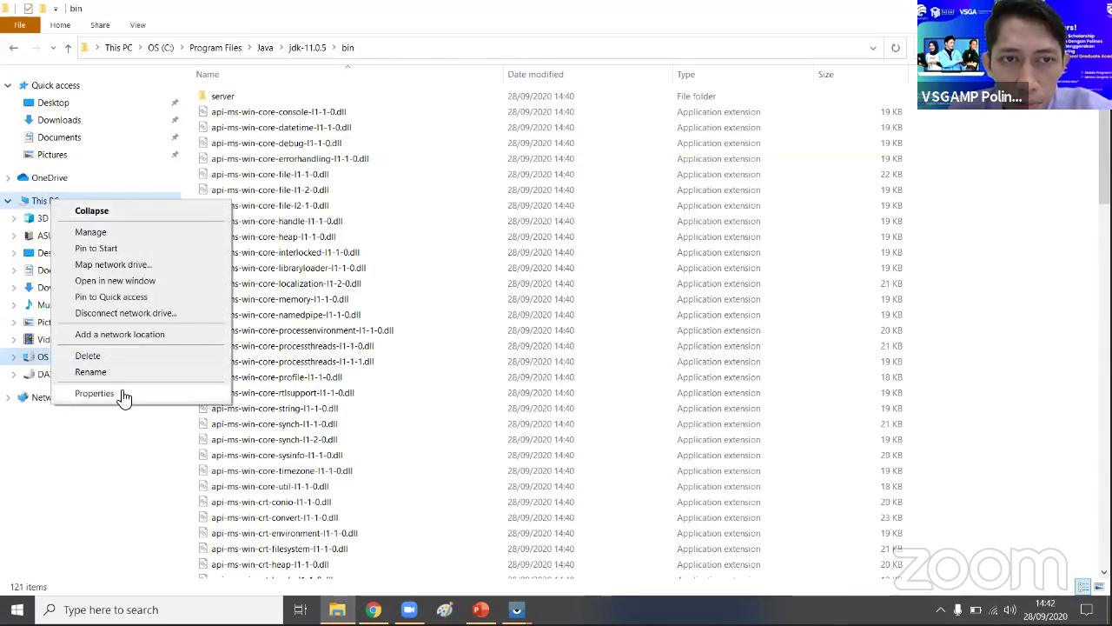
click(94, 394)
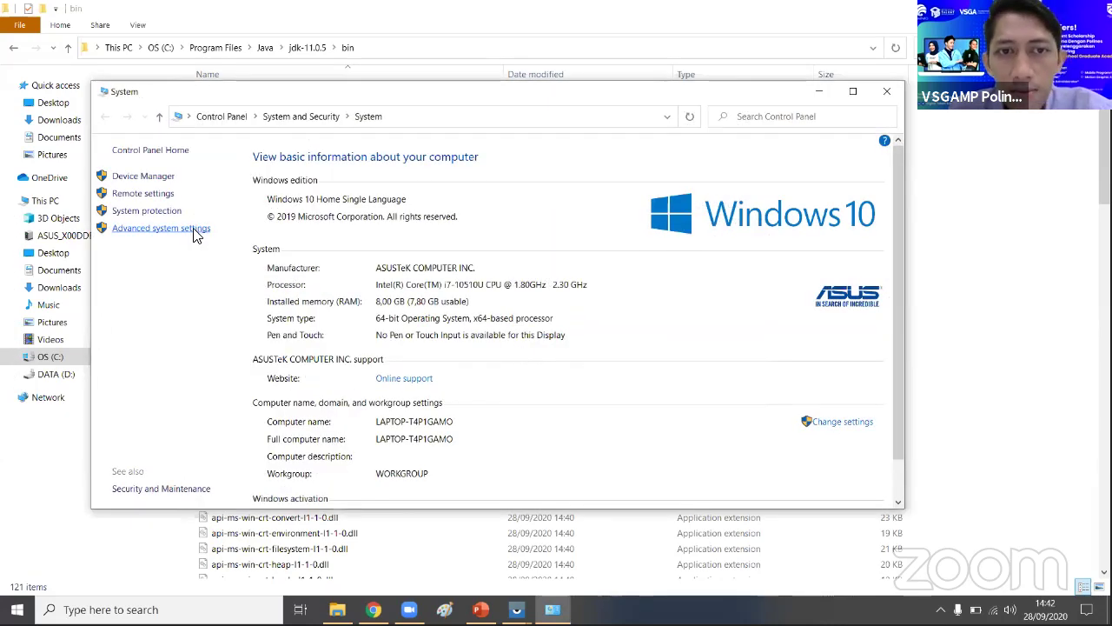
click(195, 230)
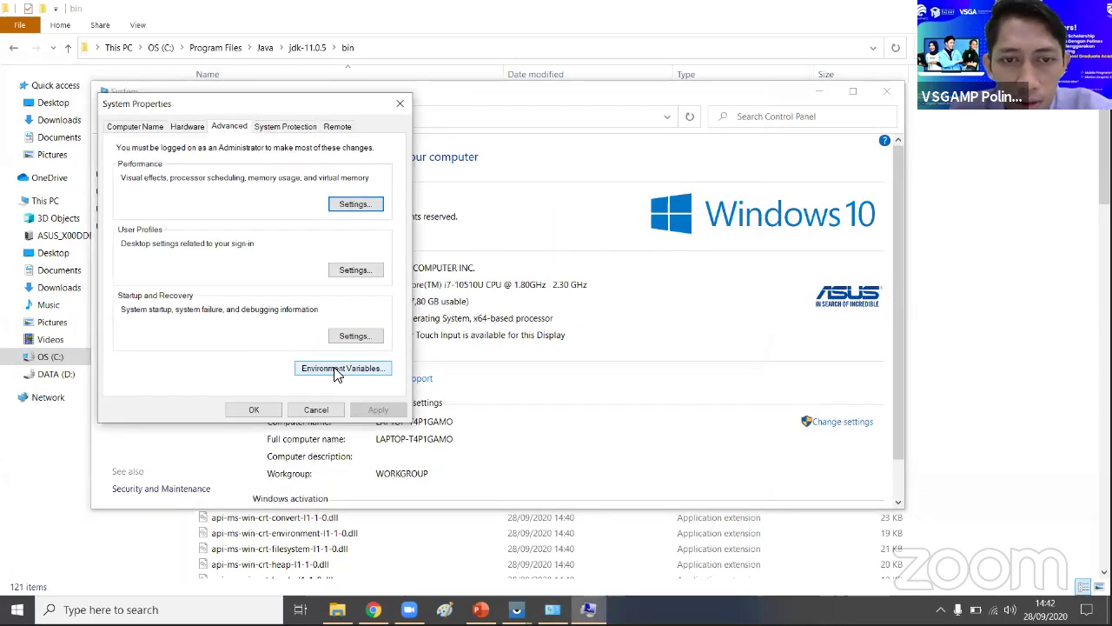
click(338, 370)
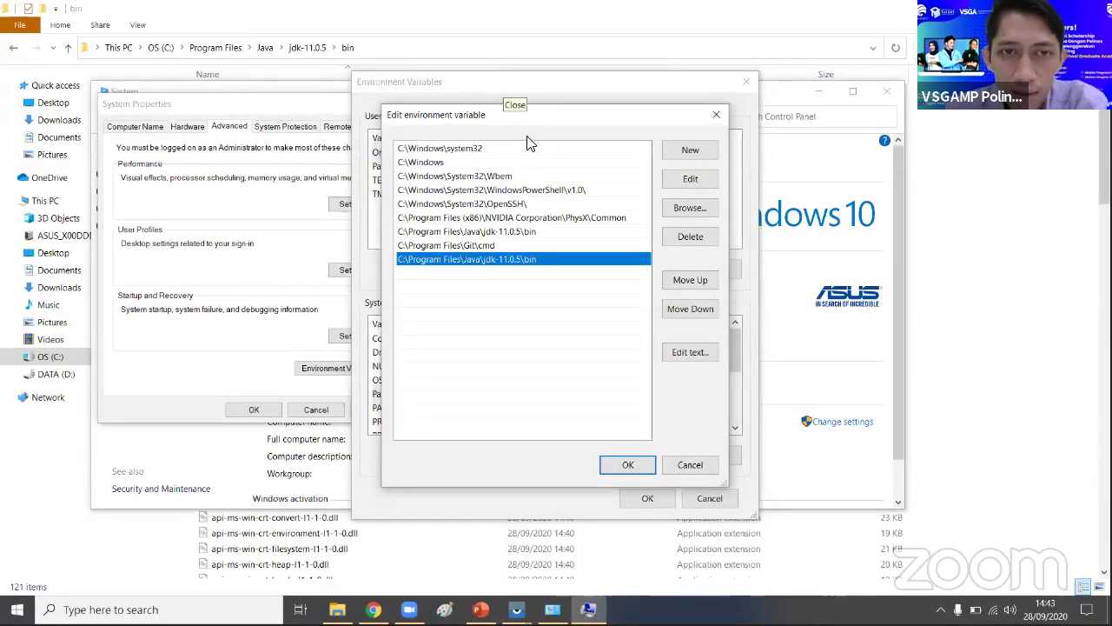
click(636, 471)
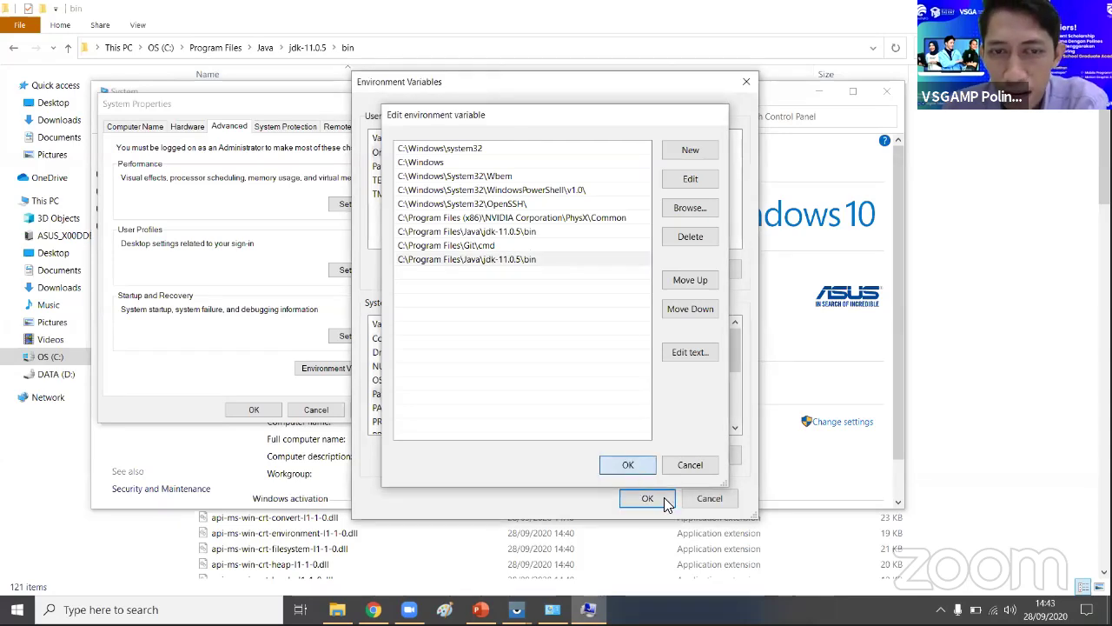
click(648, 498)
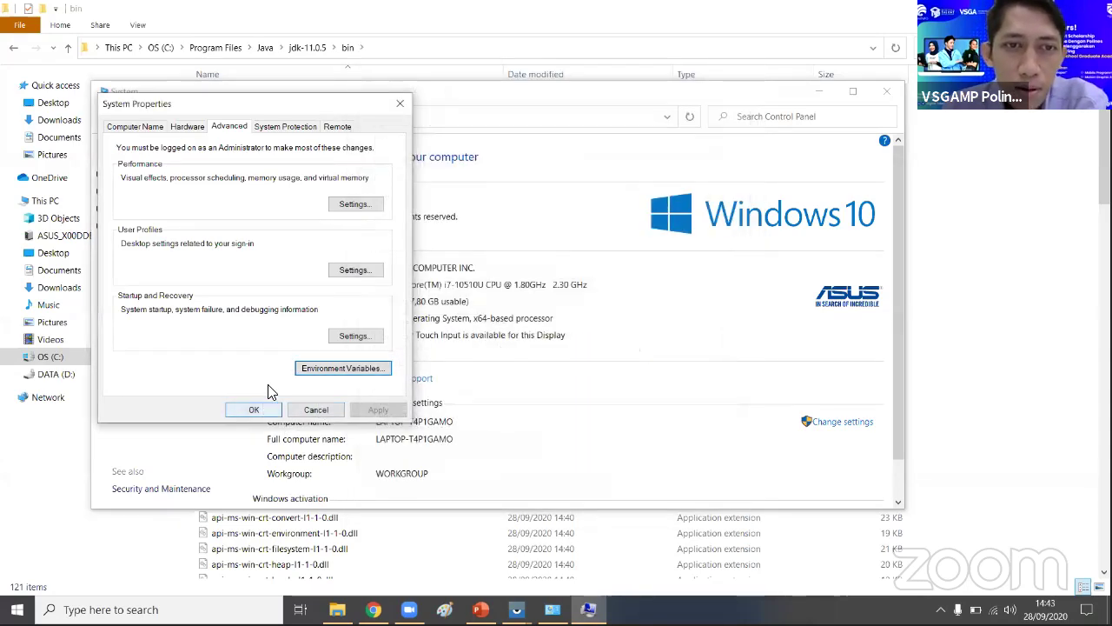
key(Return)
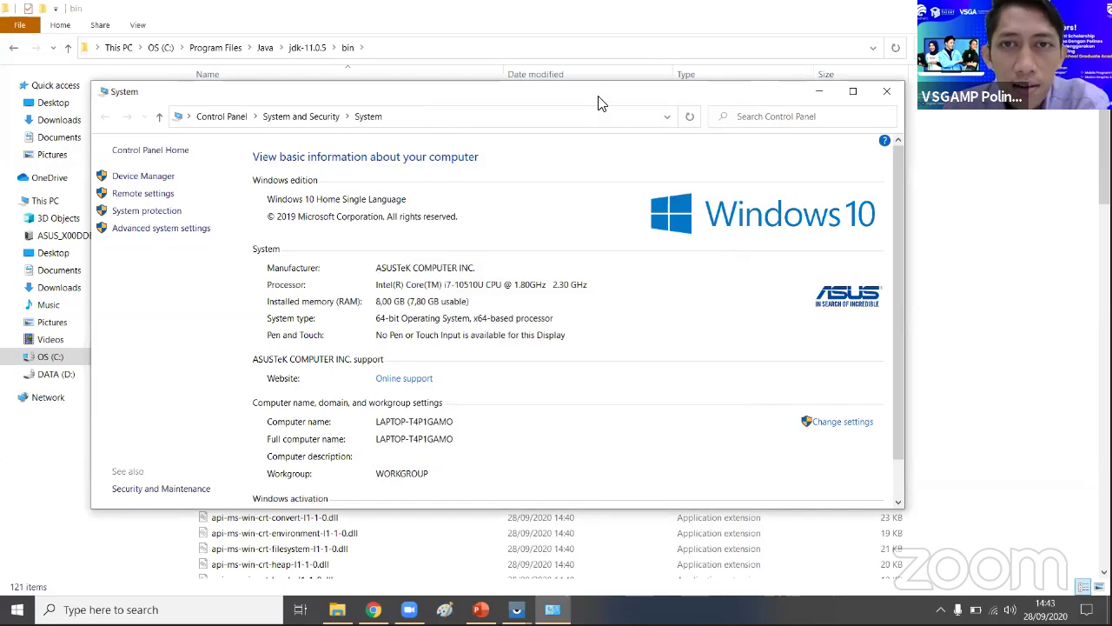
click(887, 91)
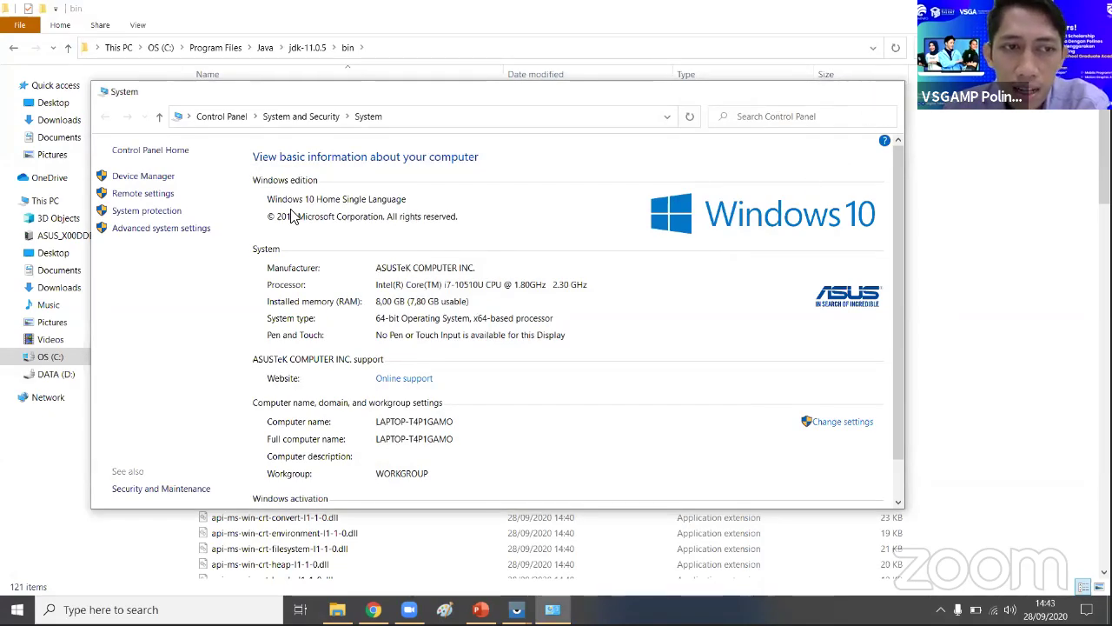
right_click(55, 209)
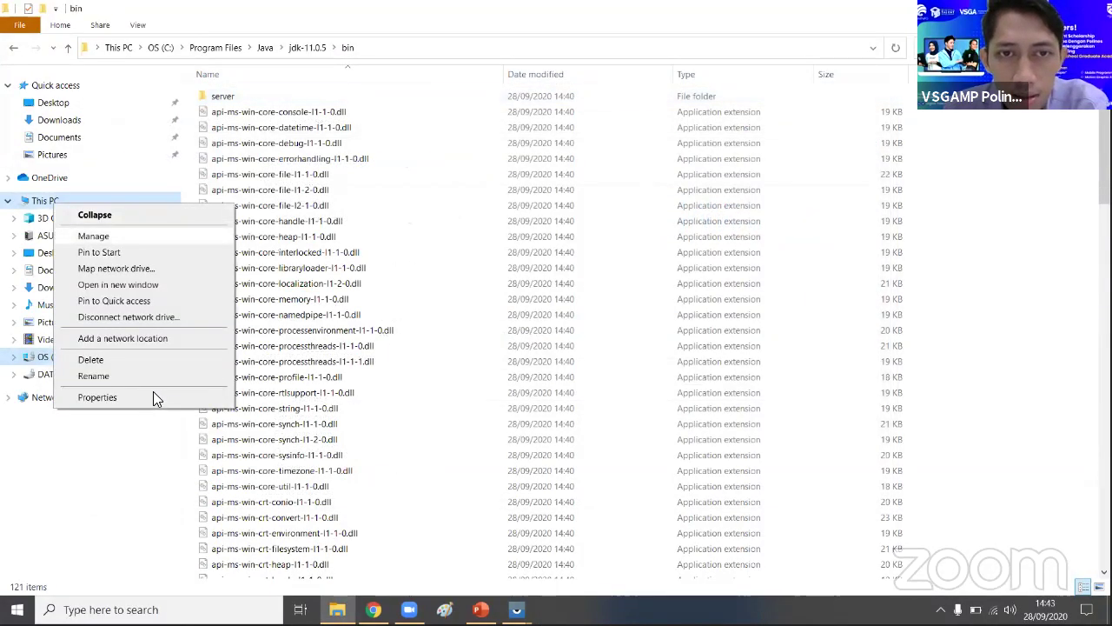
key(r)
- Reopen the system Path editor via Environment Variables and select the last jdk-11.0.5\bin entry
click(193, 228)
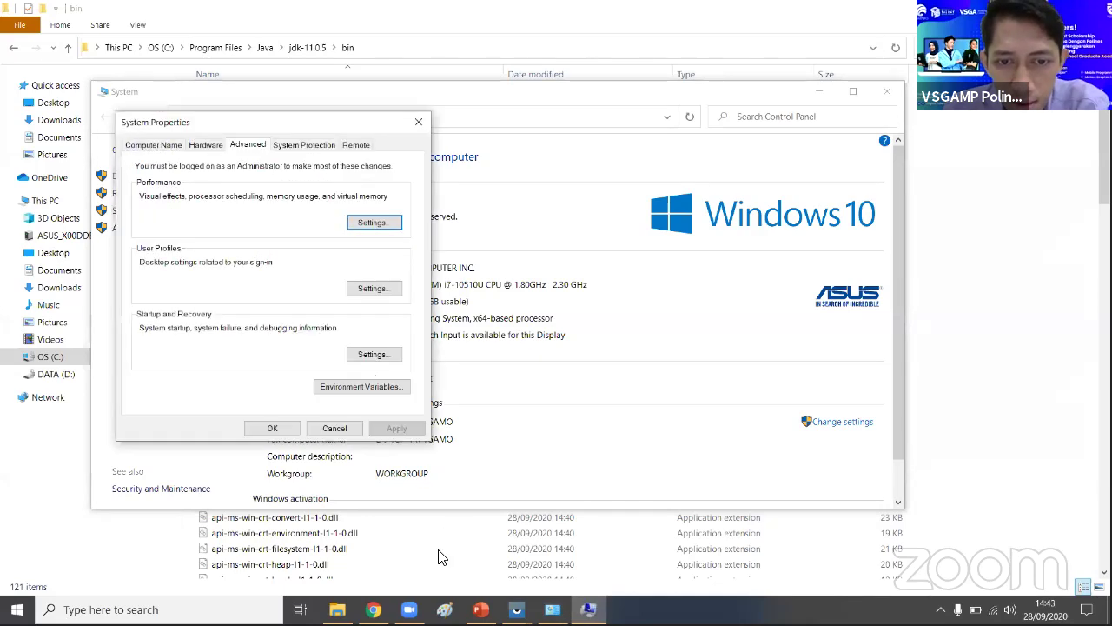
click(380, 393)
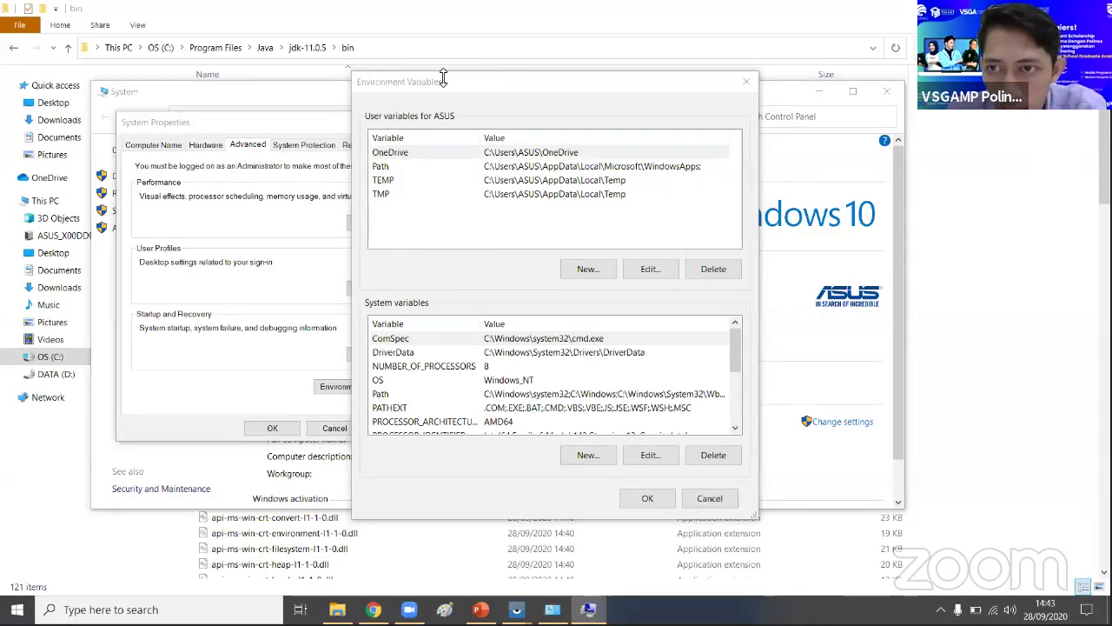
double_click(465, 395)
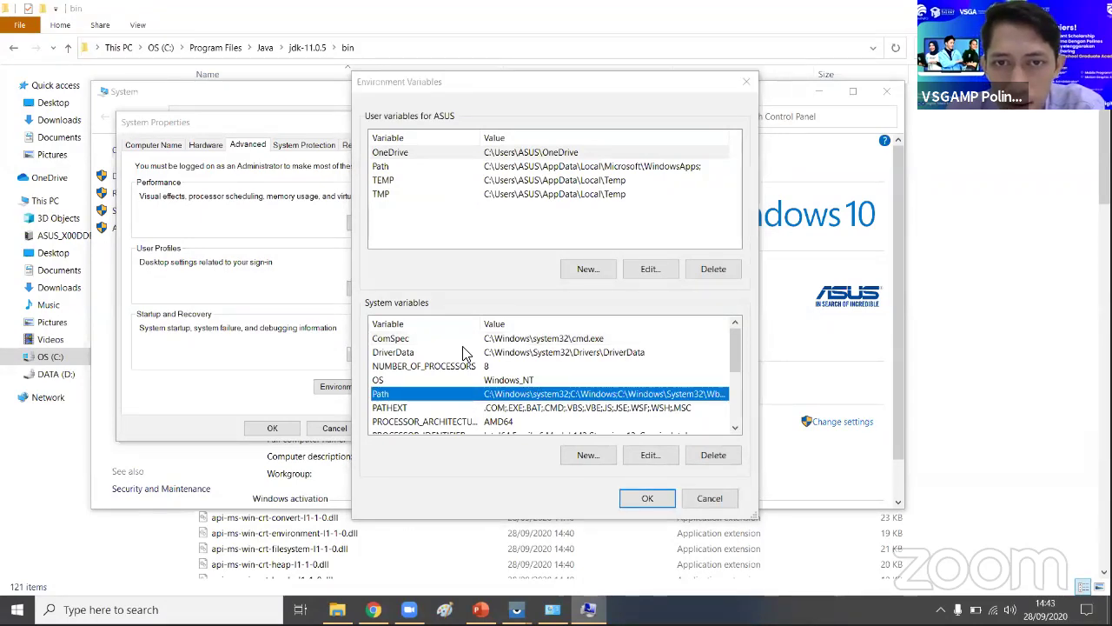
click(621, 467)
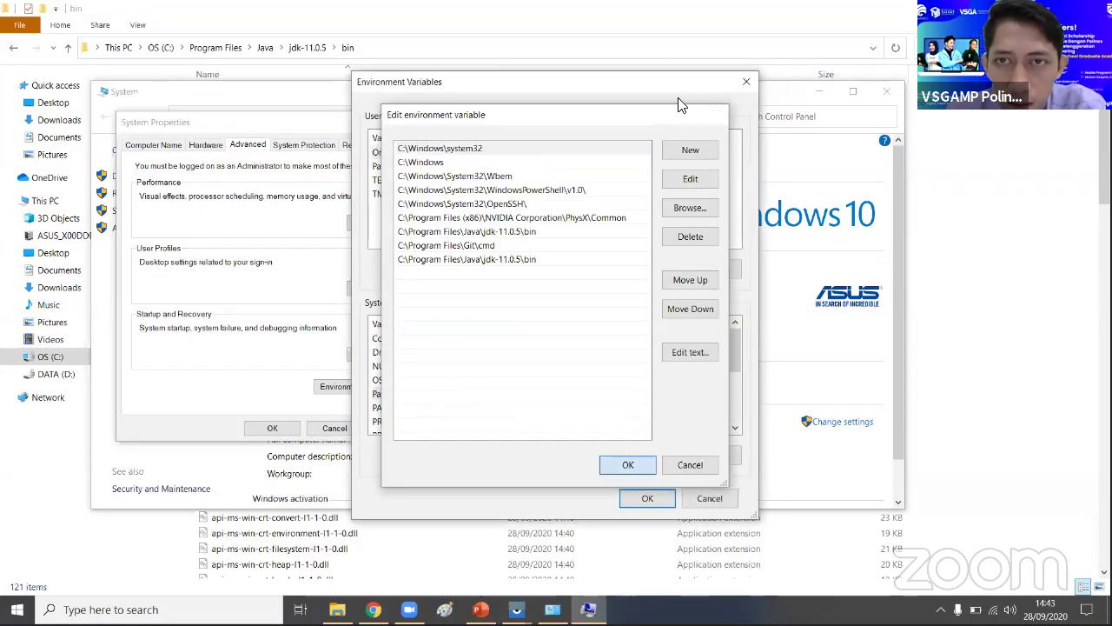
key(Return)
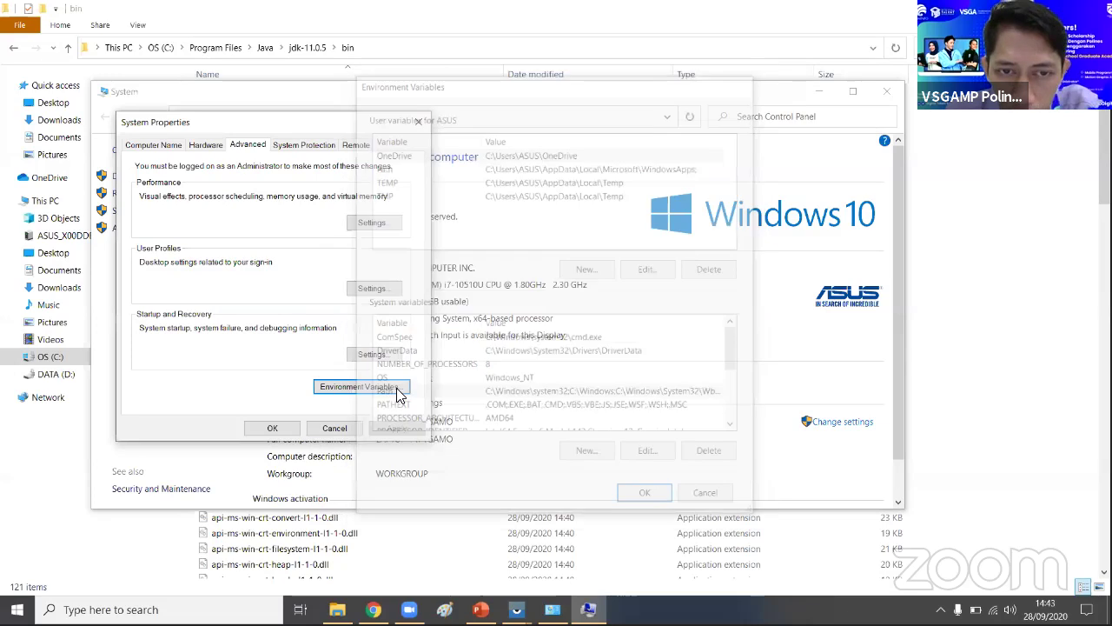
click(397, 387)
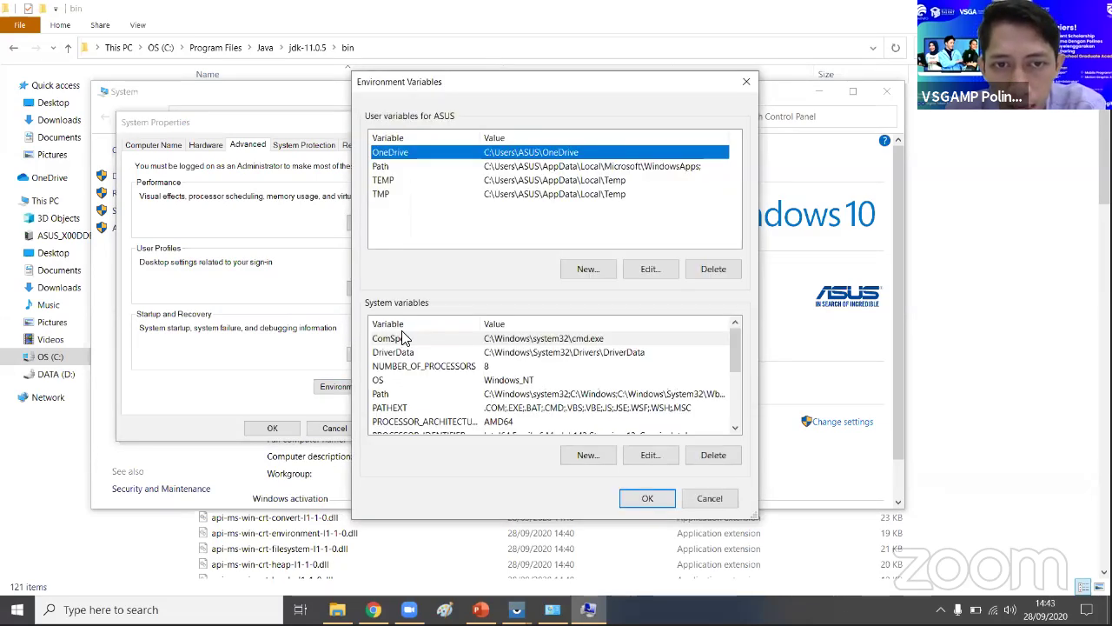
double_click(390, 397)
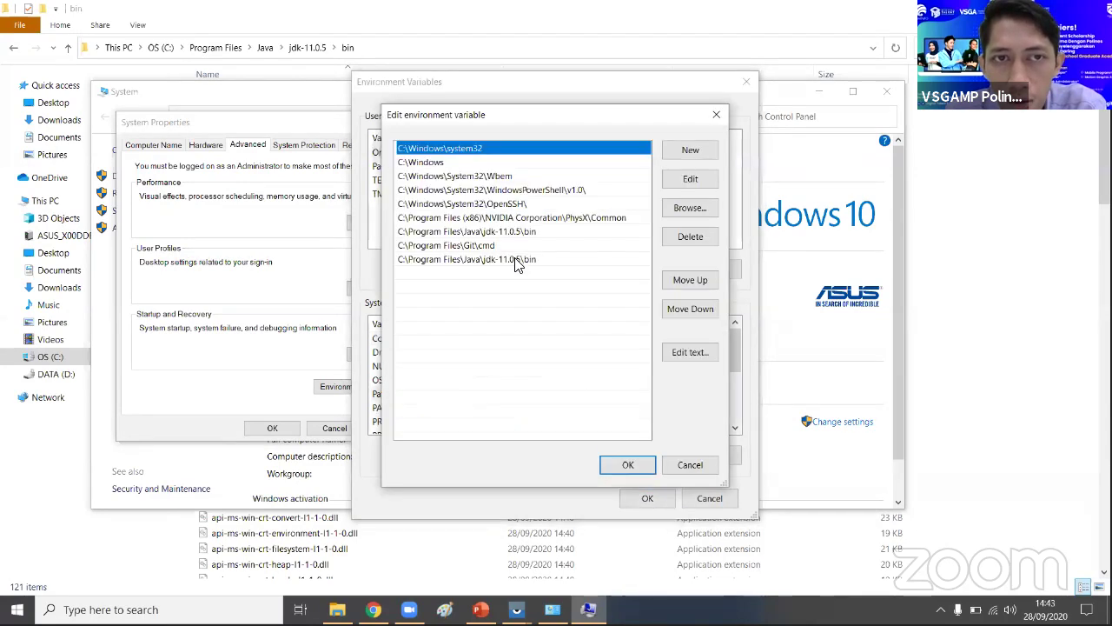
click(516, 260)
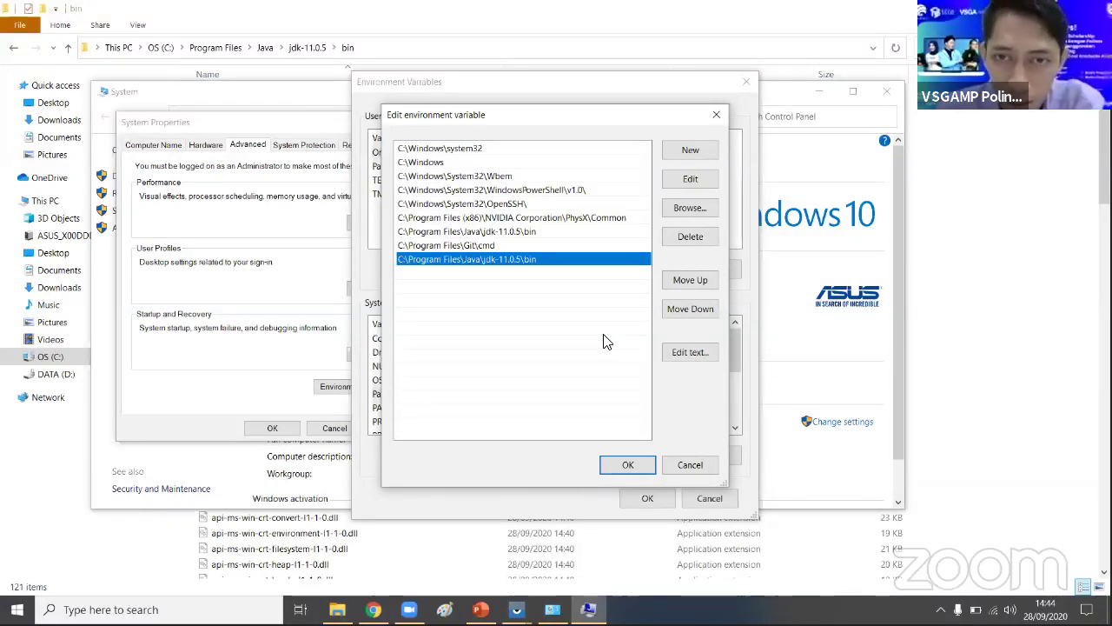
- Confirm the Path editor with OK, returning to the Environment Variables window
click(628, 466)
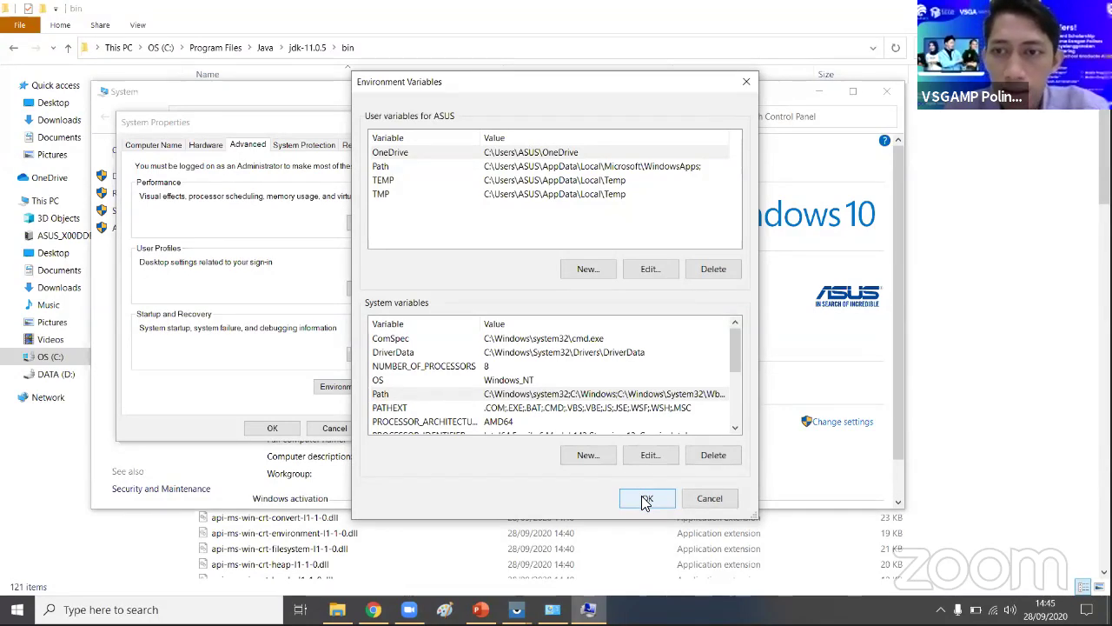
- Confirm the jdk-11.0.5\bin entry in the system Path variable and close Environment Variables
double_click(480, 396)
click(509, 261)
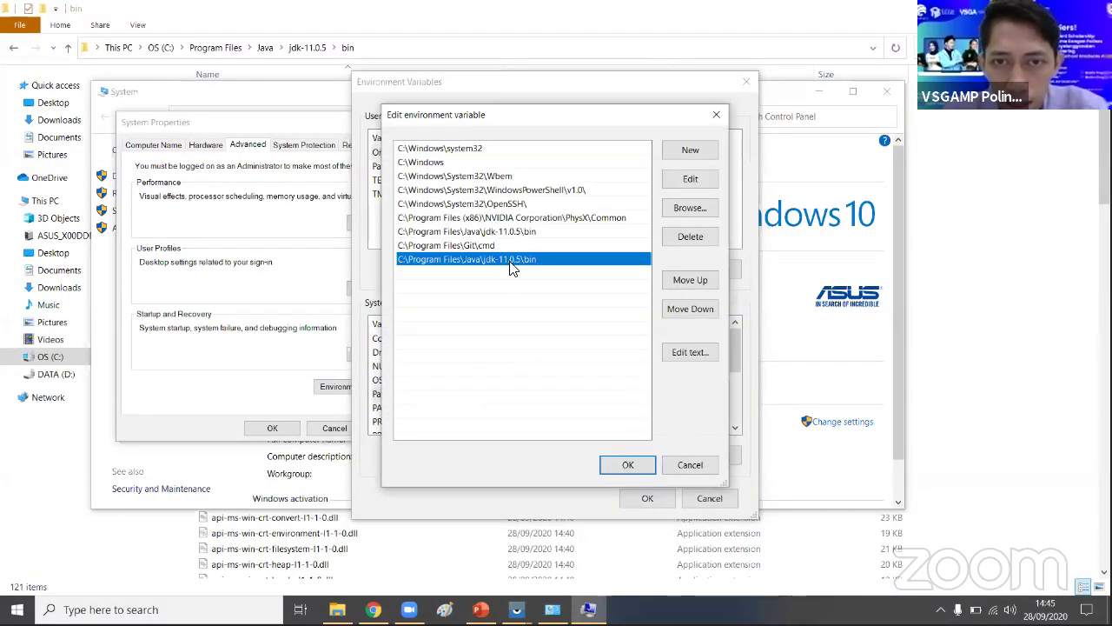
click(613, 470)
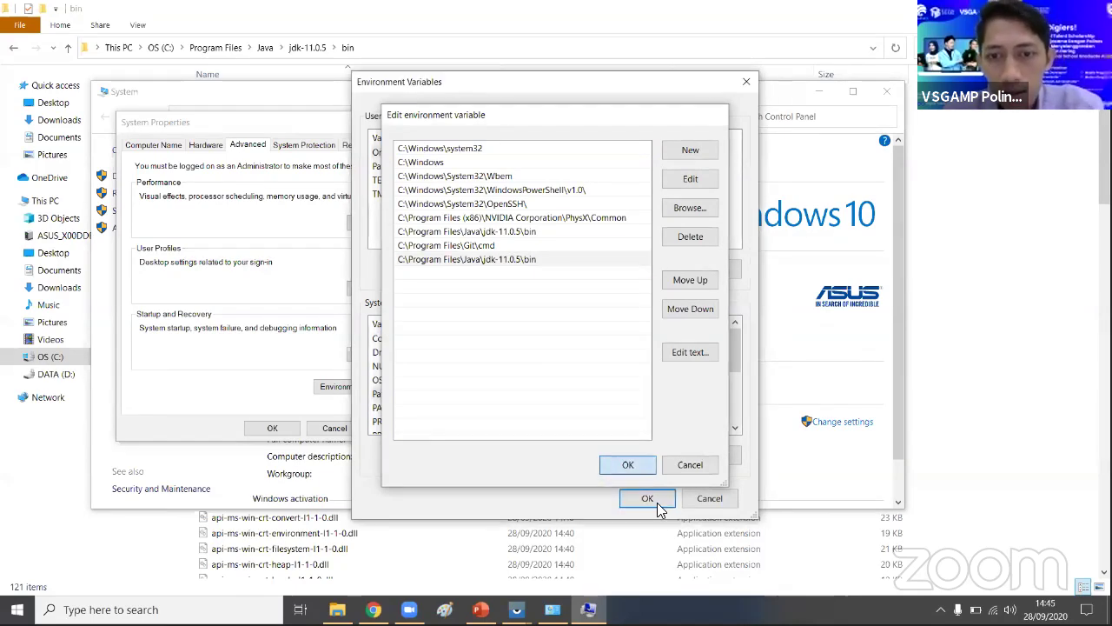
key(Return)
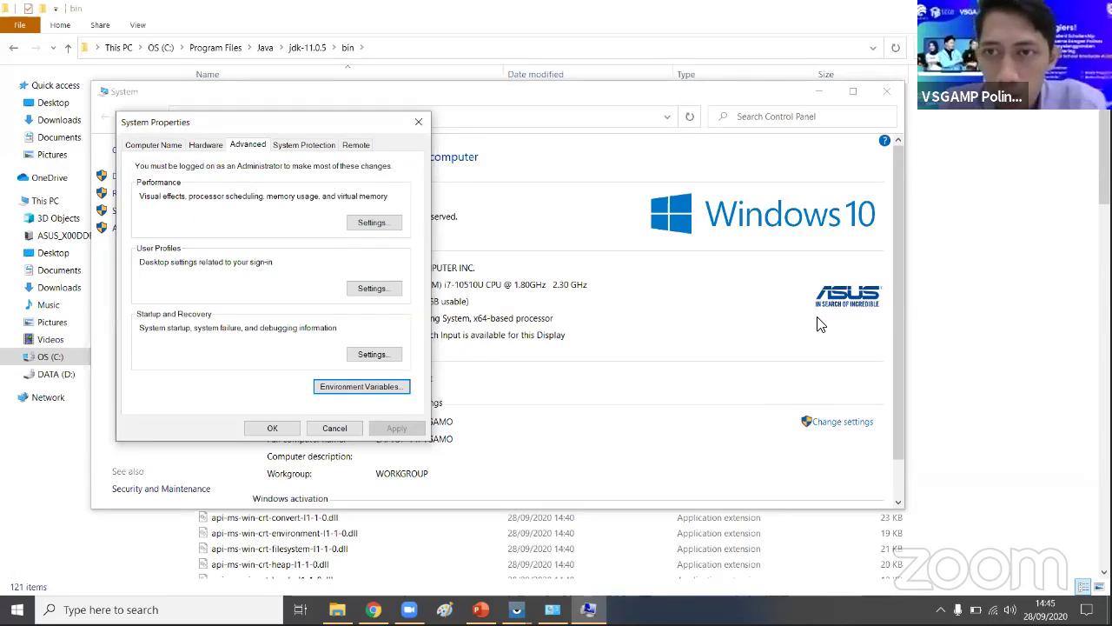
- Close System Properties and the System window to reveal the JDK bin folder
click(268, 429)
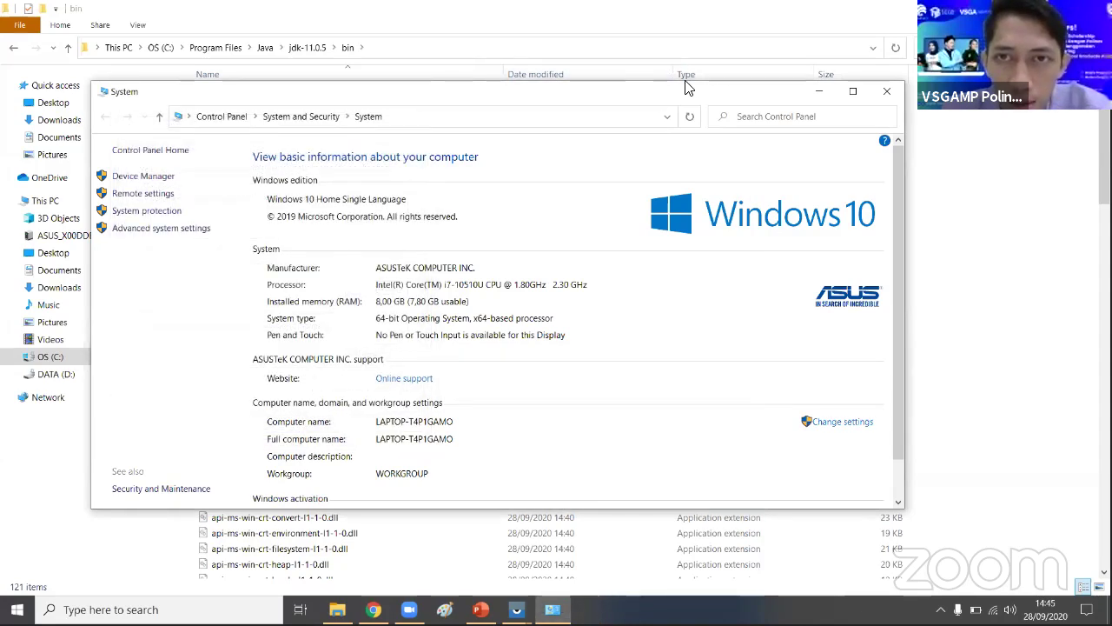
drag(686, 87, 454, 62)
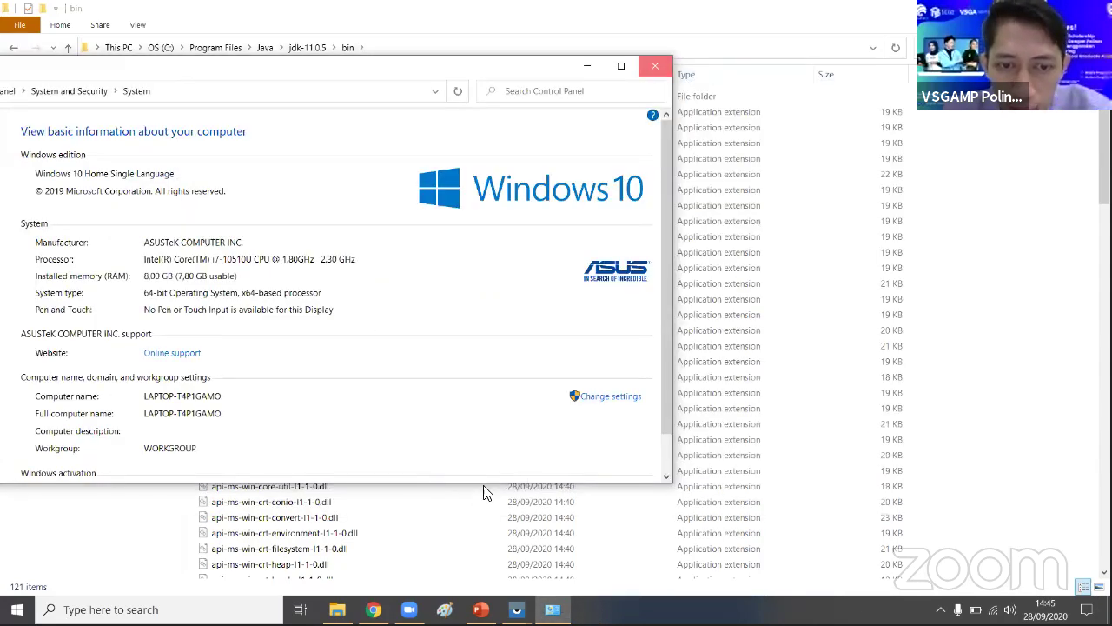
key(alt+F4)
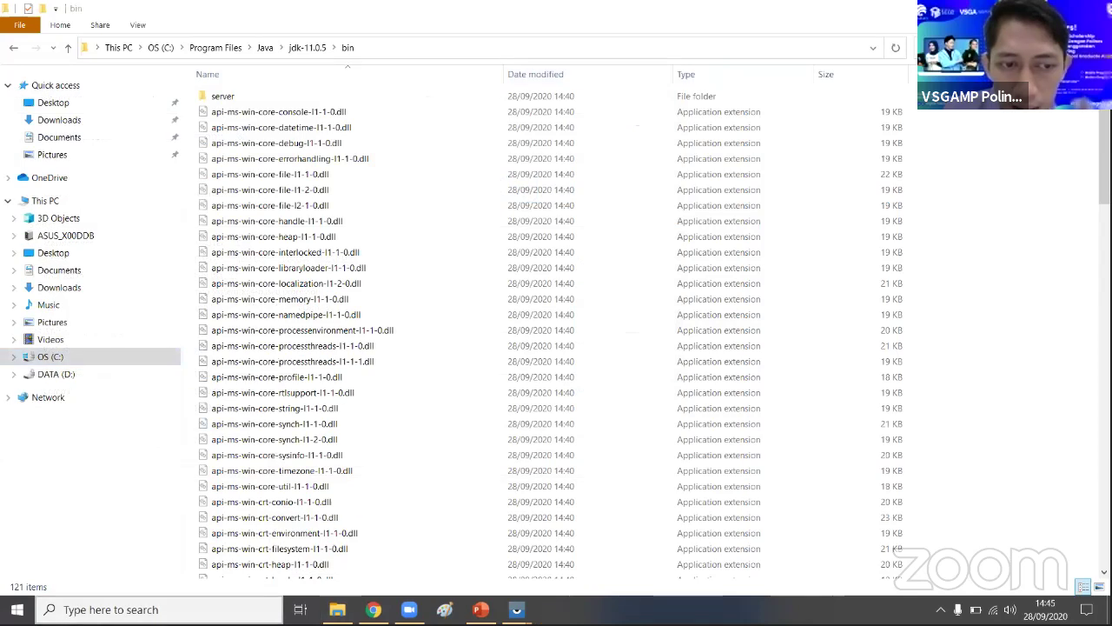
- Launch Command Prompt via search for 'cmd', leaving an empty C:\Users\ASUS> prompt
key(super+s)
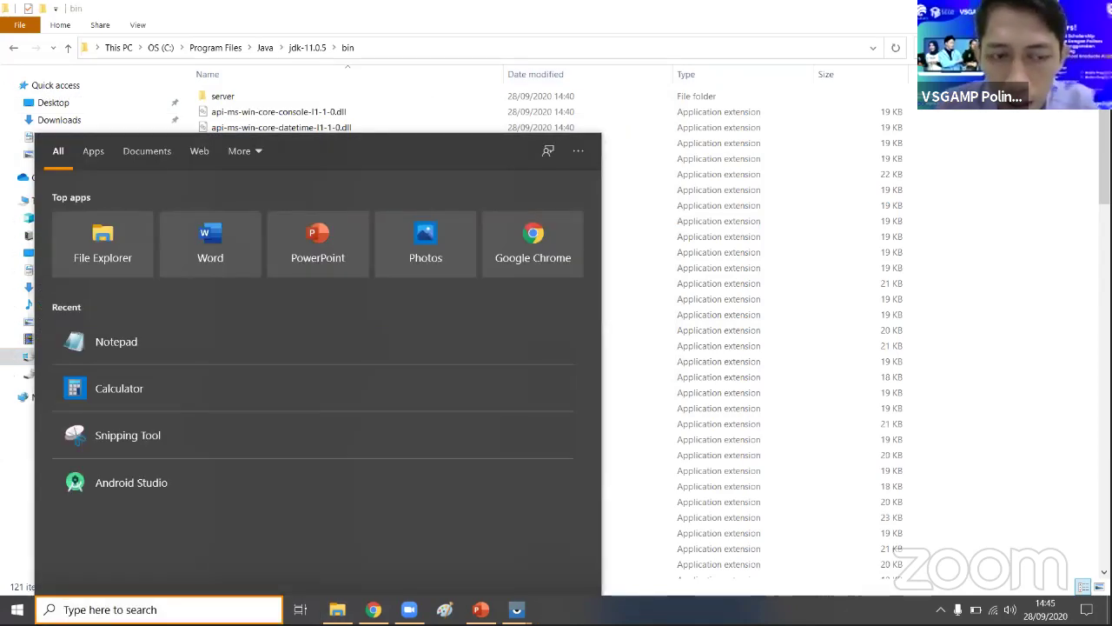
text(cmd)
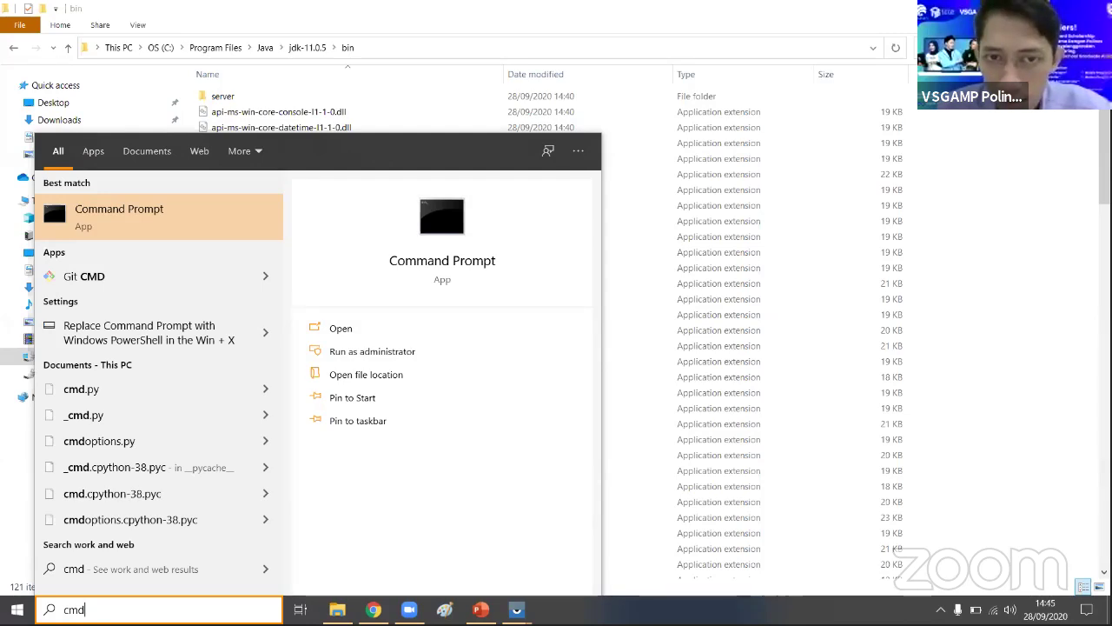
key(Return)
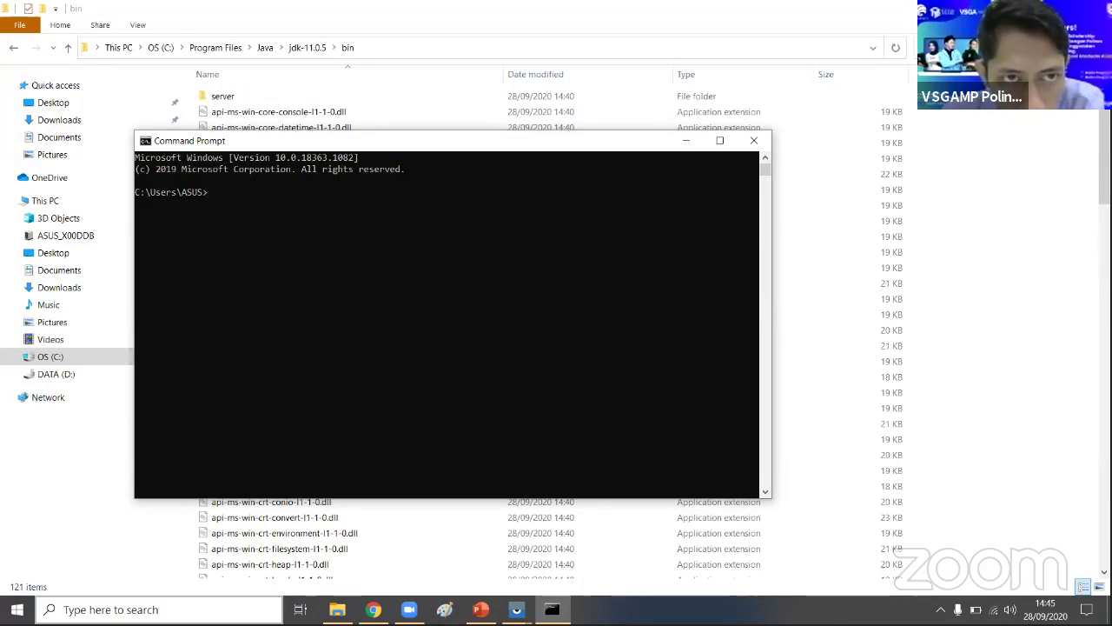
text(C:\Program Files\Java\jdk-11.0.5\bin)
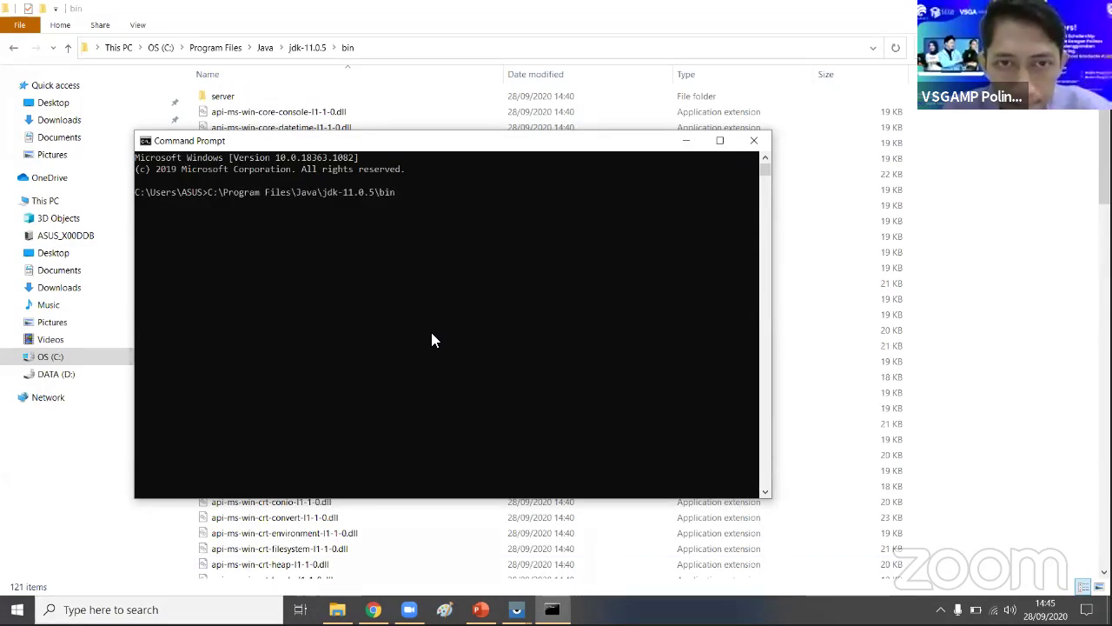
key(BackSpace)
key(BackSpace)
key(BackSpace)
key(BackSpace)
key(BackSpace)
key(BackSpace)
key(BackSpace)
key(BackSpace)
key(BackSpace)
key(BackSpace)
key(BackSpace)
key(BackSpace)
key(BackSpace)
key(BackSpace)
key(BackSpace)
key(BackSpace)
key(BackSpace)
key(BackSpace)
key(BackSpace)
key(BackSpace)
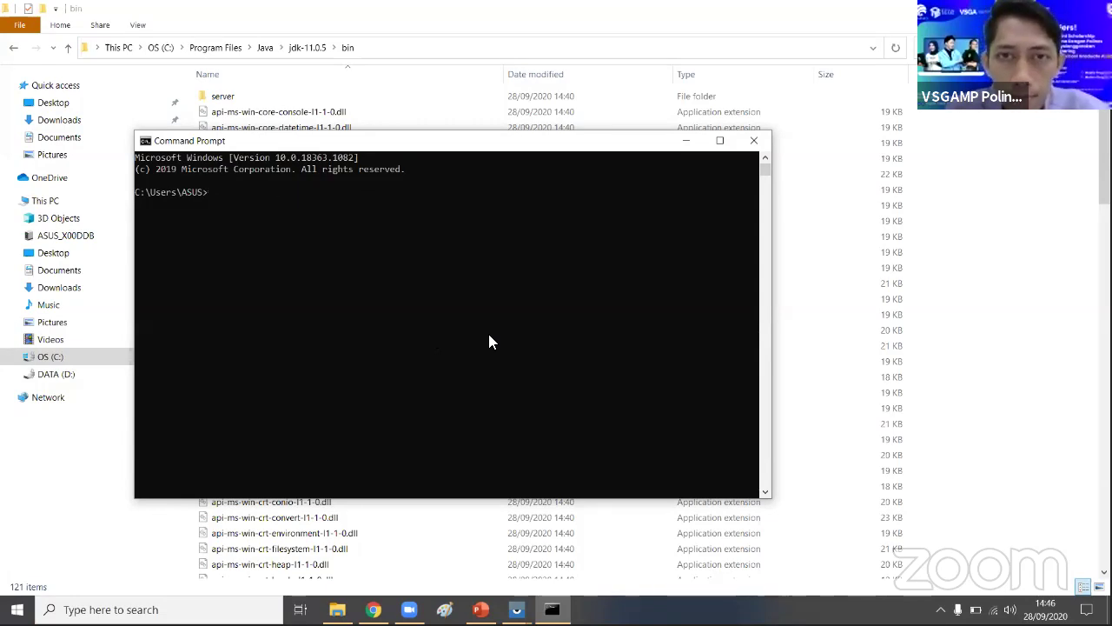
- Enlarge the console font, then resize and reposition the window toward the upper left
right_click(519, 142)
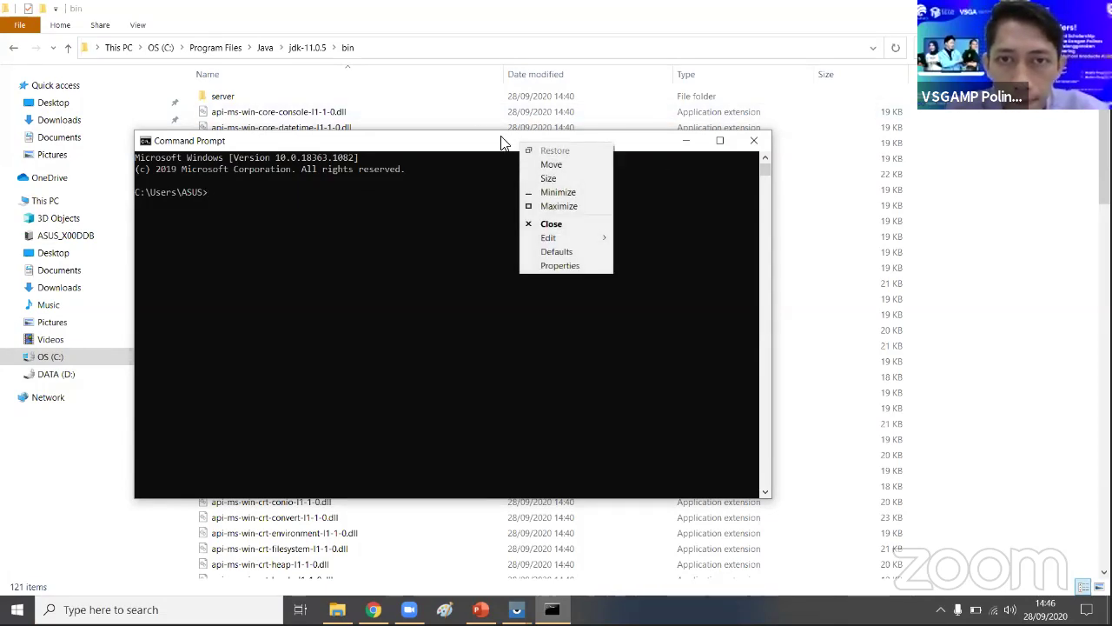
click(504, 140)
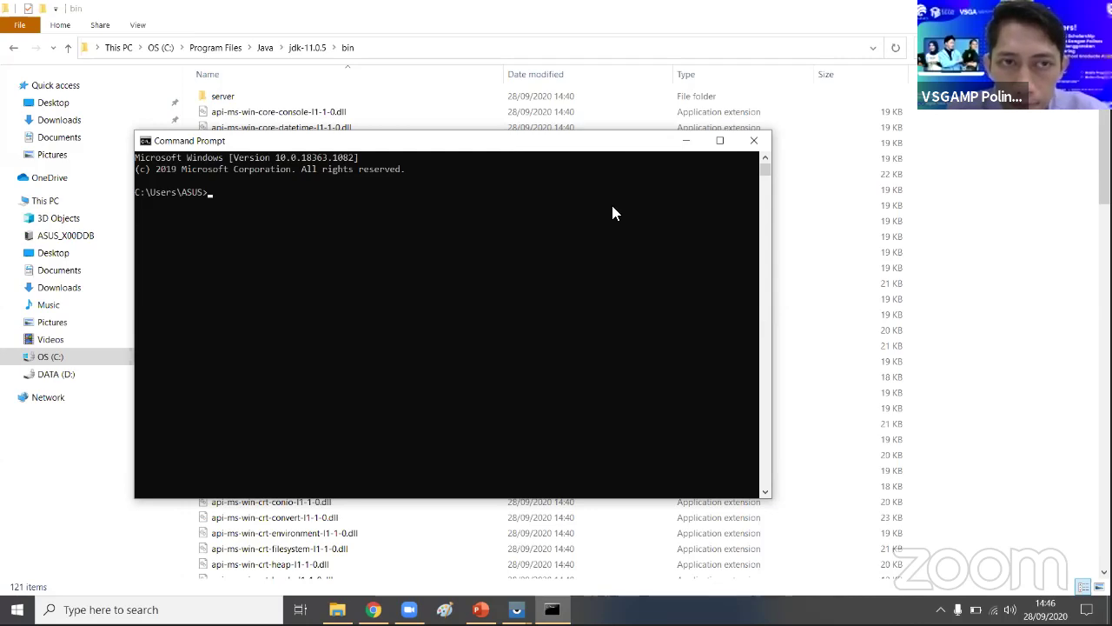
scroll(612, 213, up, 2)
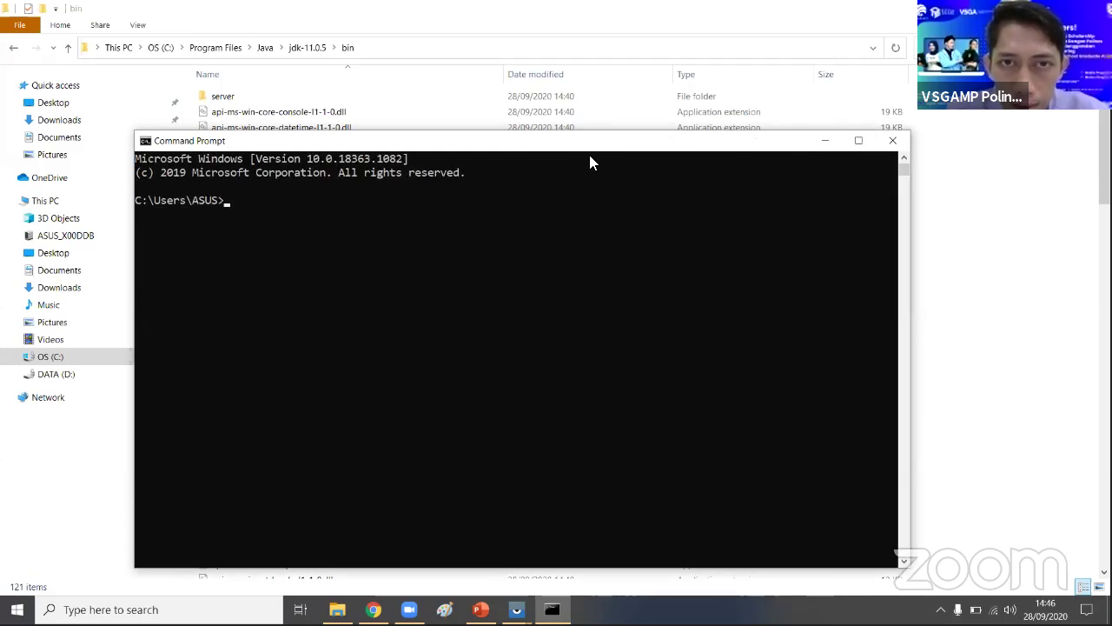
drag(222, 139, 164, 132)
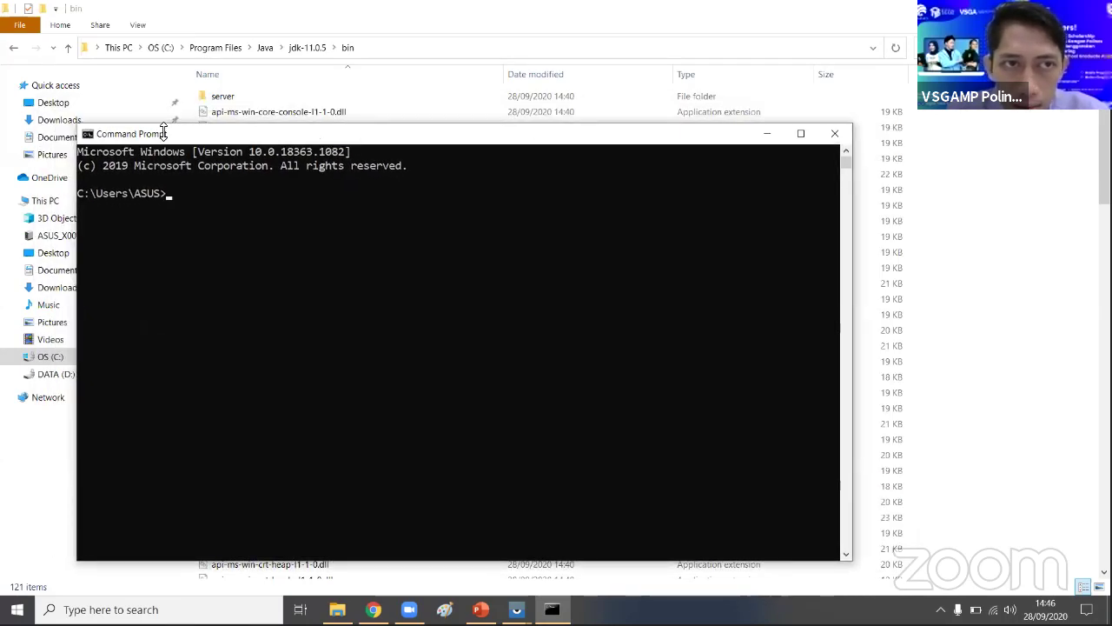
drag(78, 128, 169, 162)
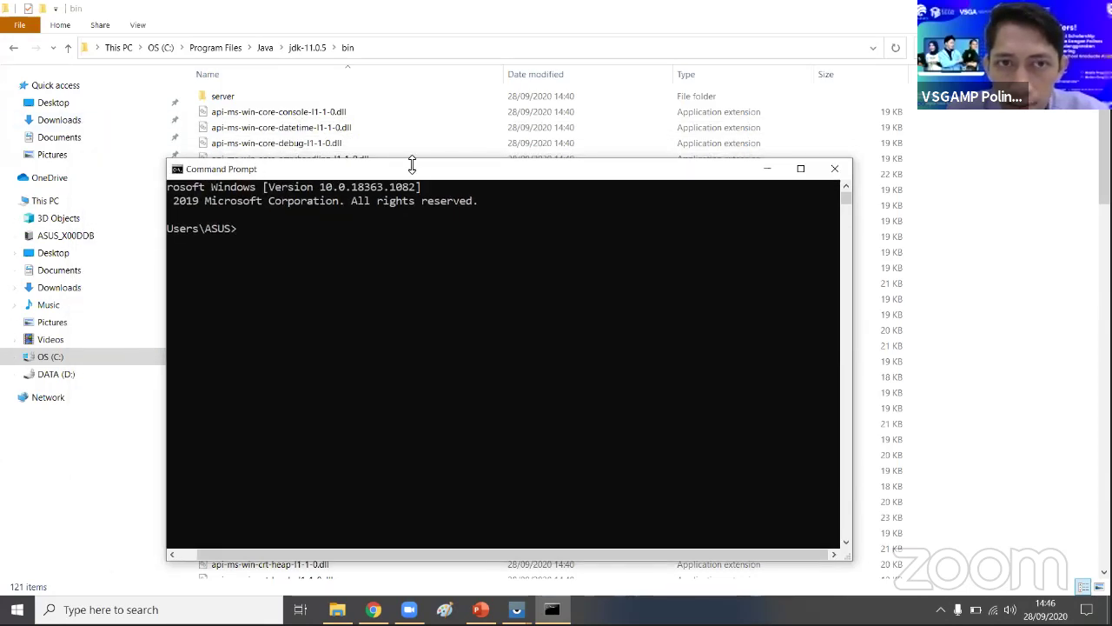
drag(424, 172, 350, 142)
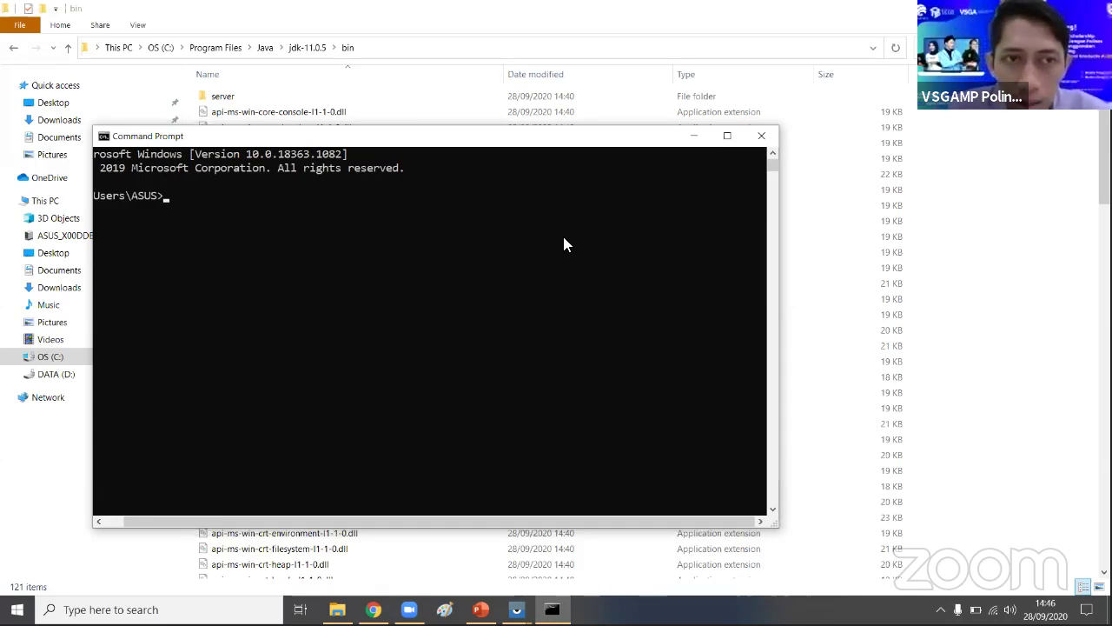
- Run java -version and highlight the reported version 11.0.5
text(java)
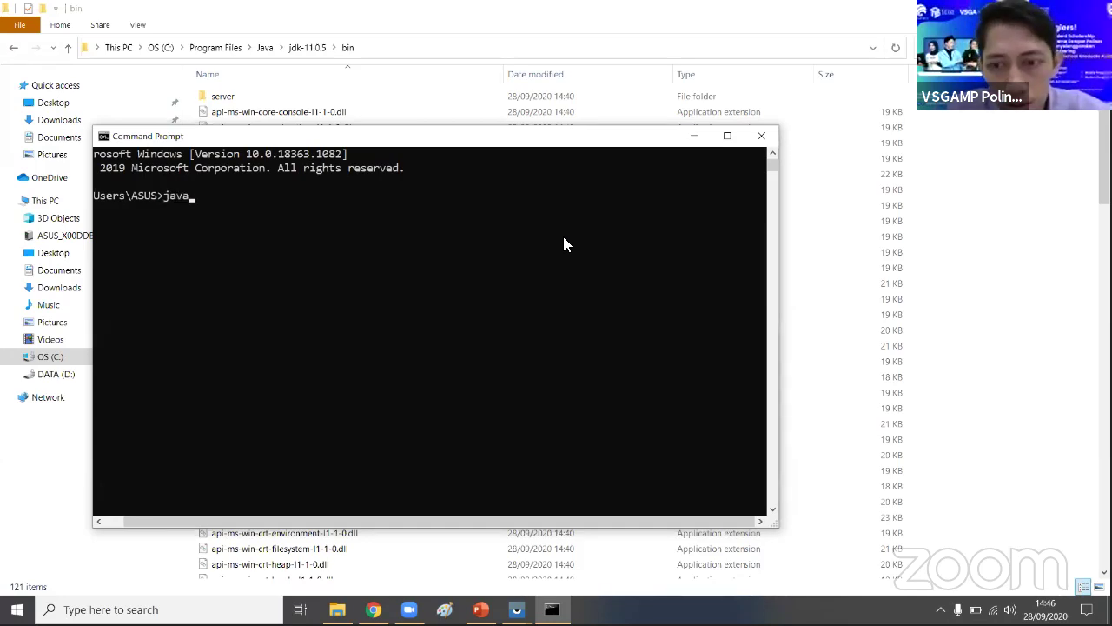
text( -)
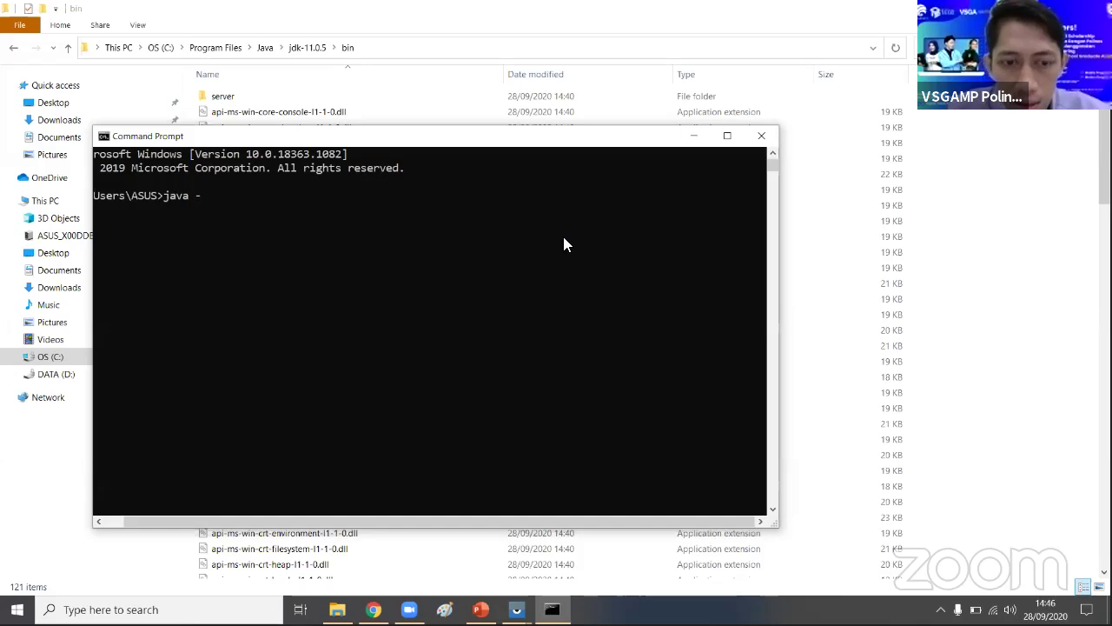
text(version)
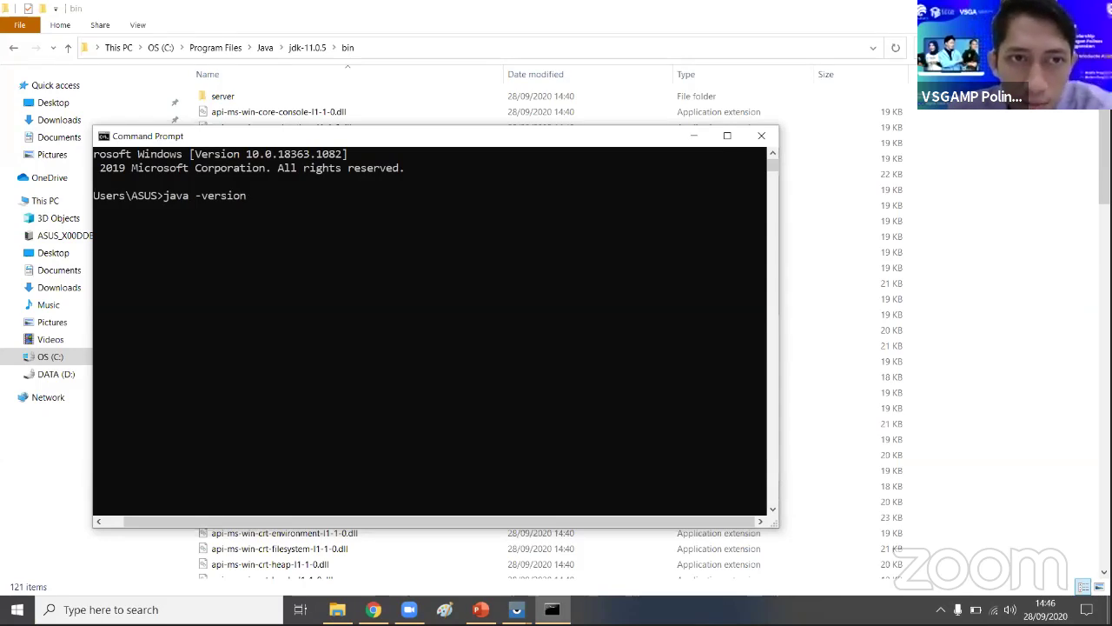
key(Return)
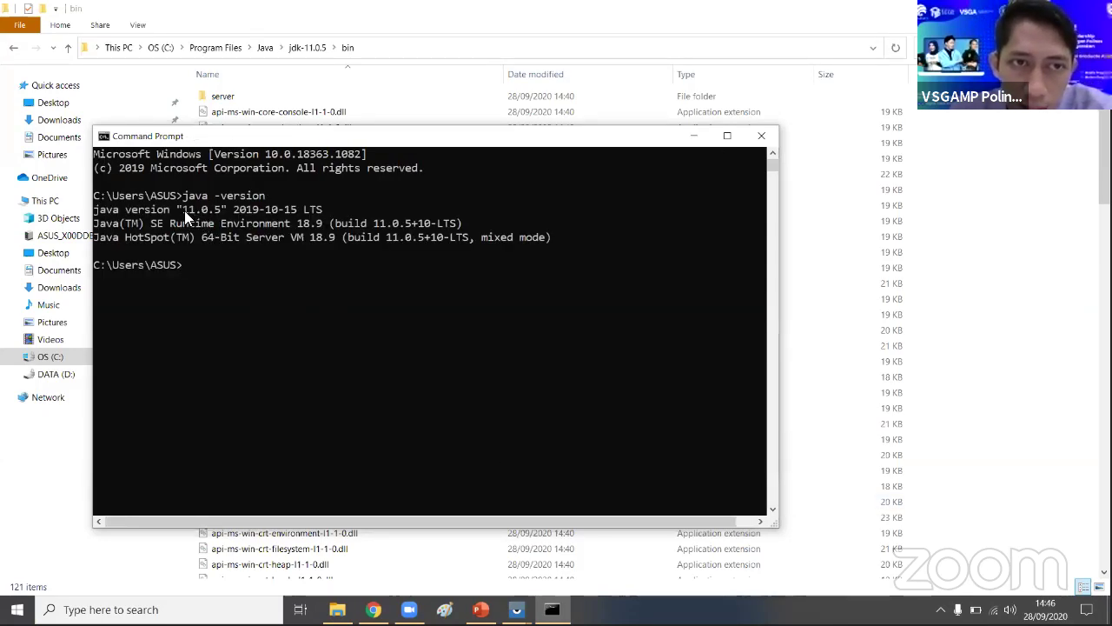
drag(182, 211, 219, 217)
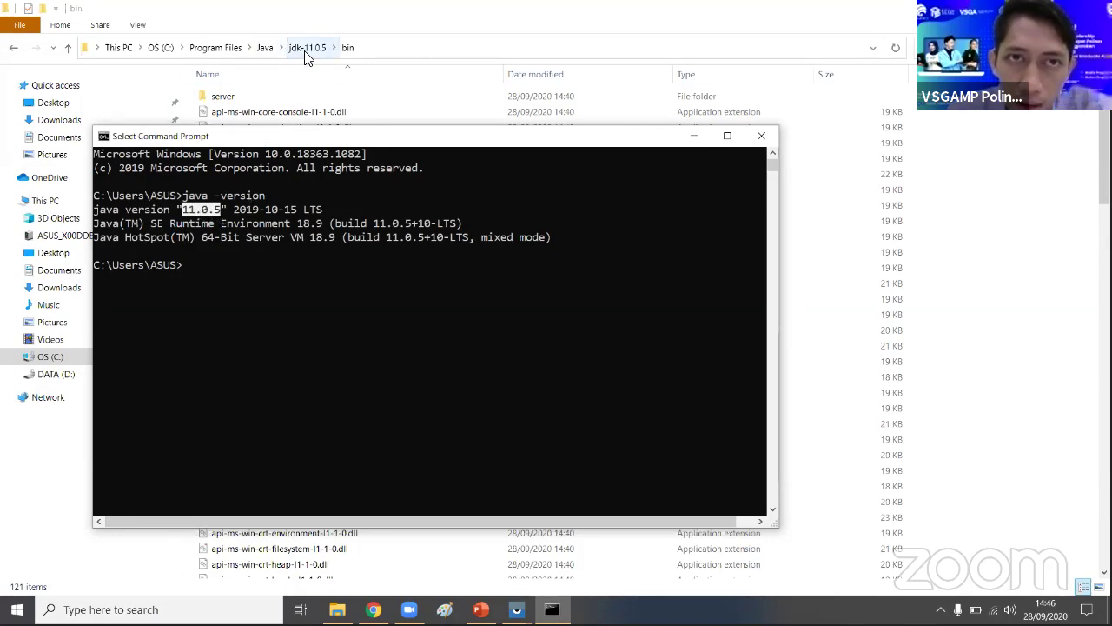
- Check the full jdk-11.0.5 folder path in Explorer, then return to the console
click(314, 54)
click(318, 52)
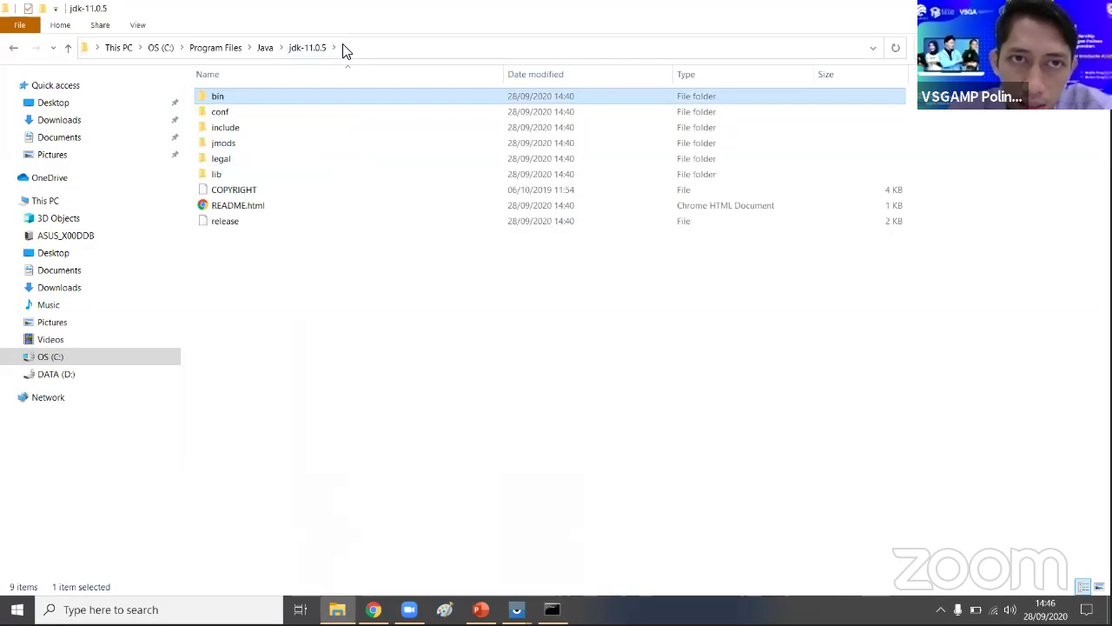
click(347, 48)
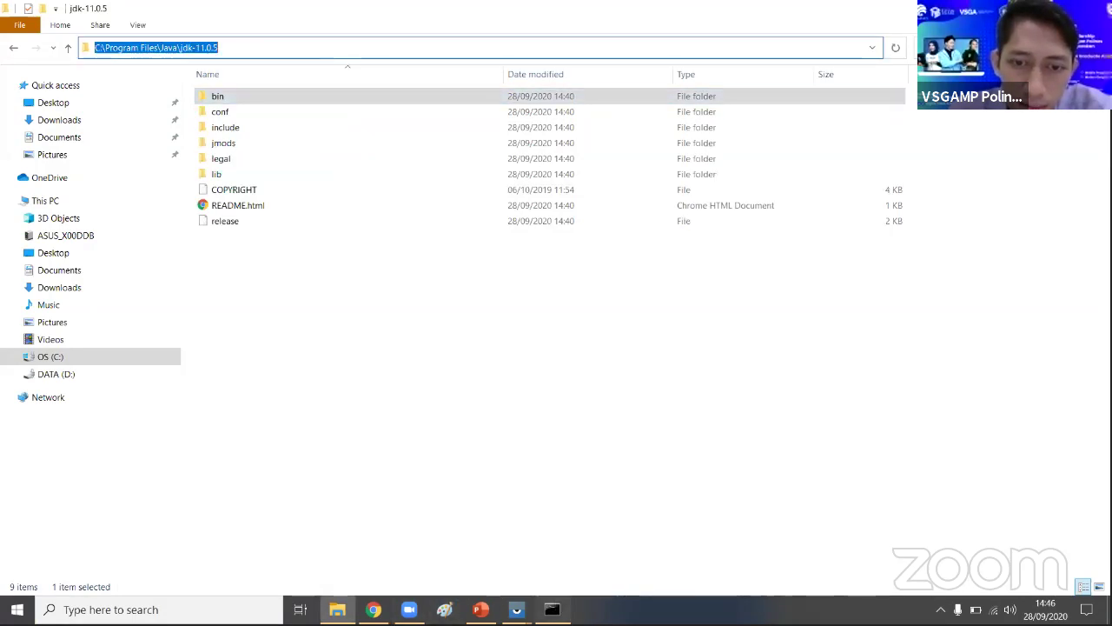
click(552, 610)
click(356, 241)
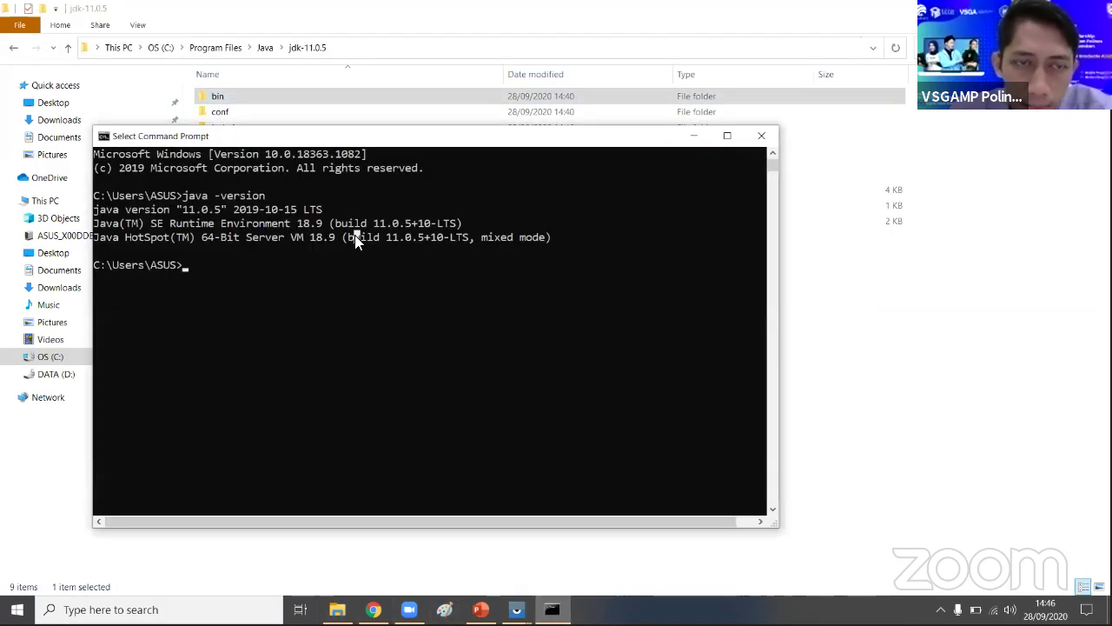
- Run javac -version, confirming the compiler reports 11.0.5
click(280, 252)
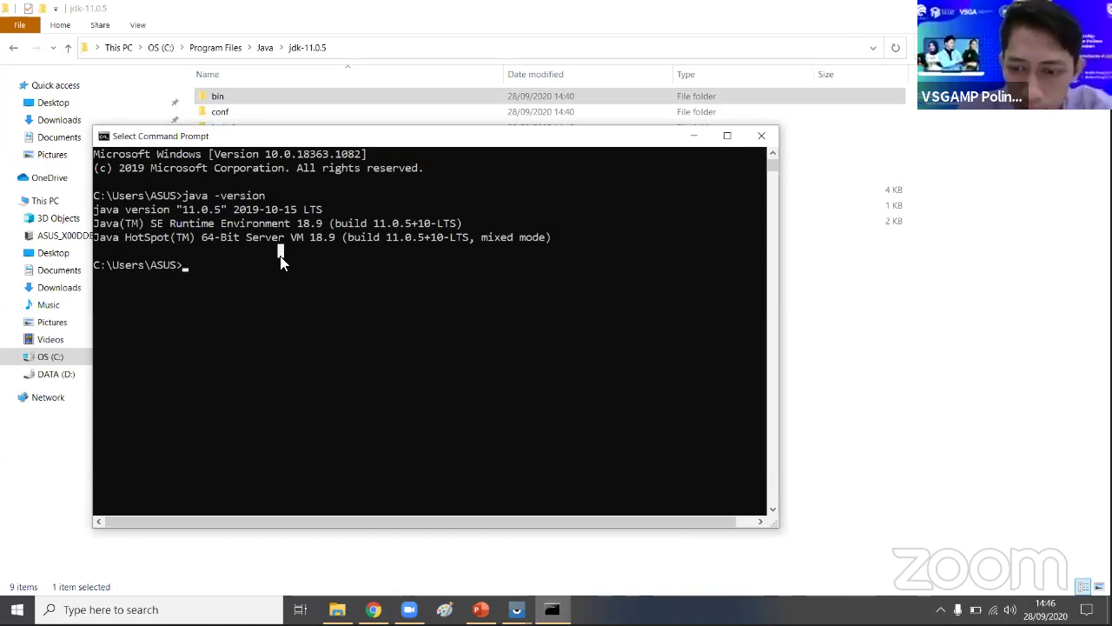
key(Up)
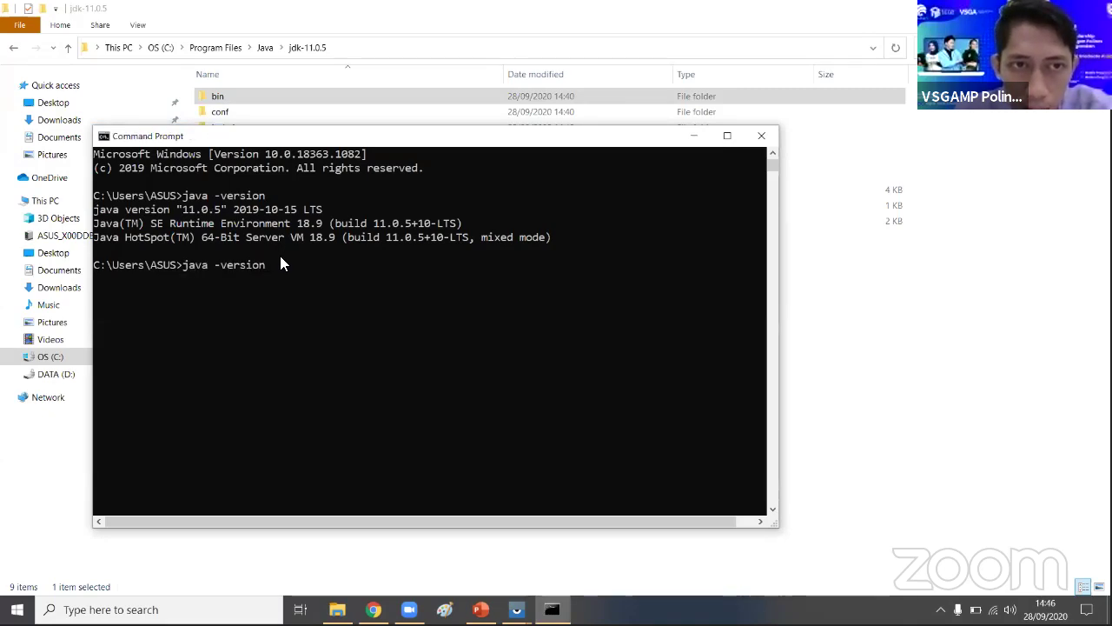
key(Left)
key(Left)
key(Left)
key(Left)
key(Left)
key(Left)
key(Left)
key(Left)
key(Left)
text(c)
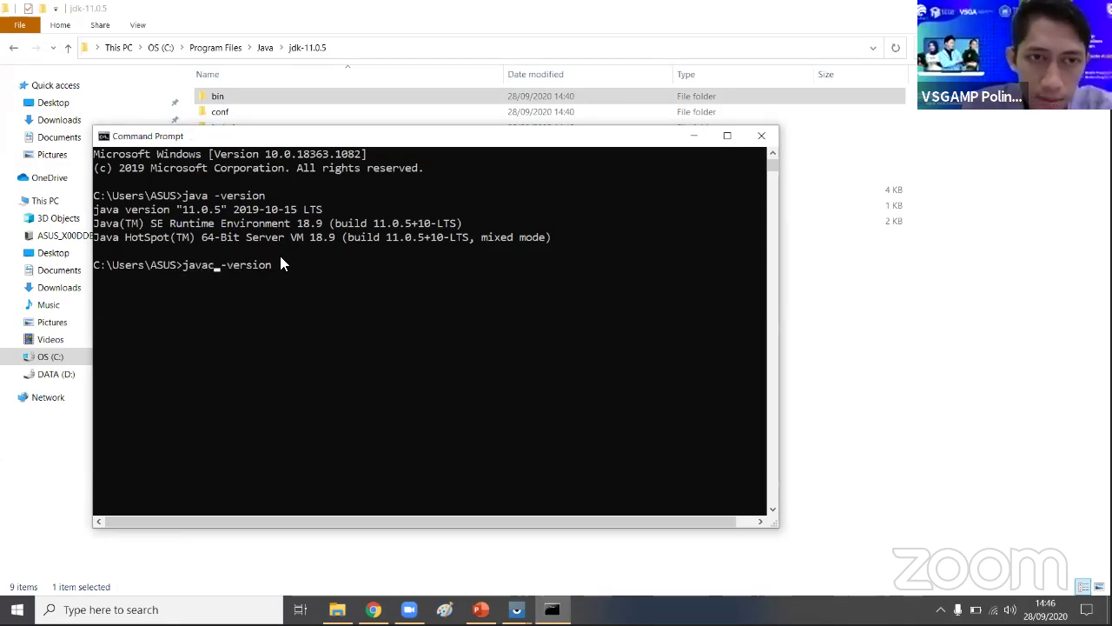
key(Return)
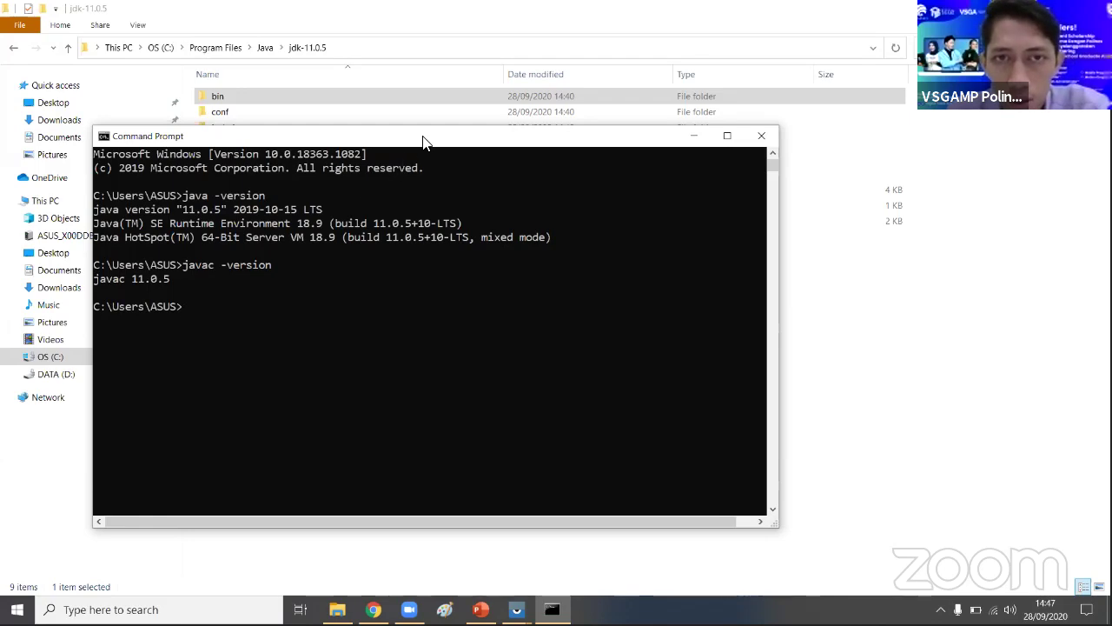
- Move the console up-left and mark the javac -version command with its output
drag(423, 139, 501, 144)
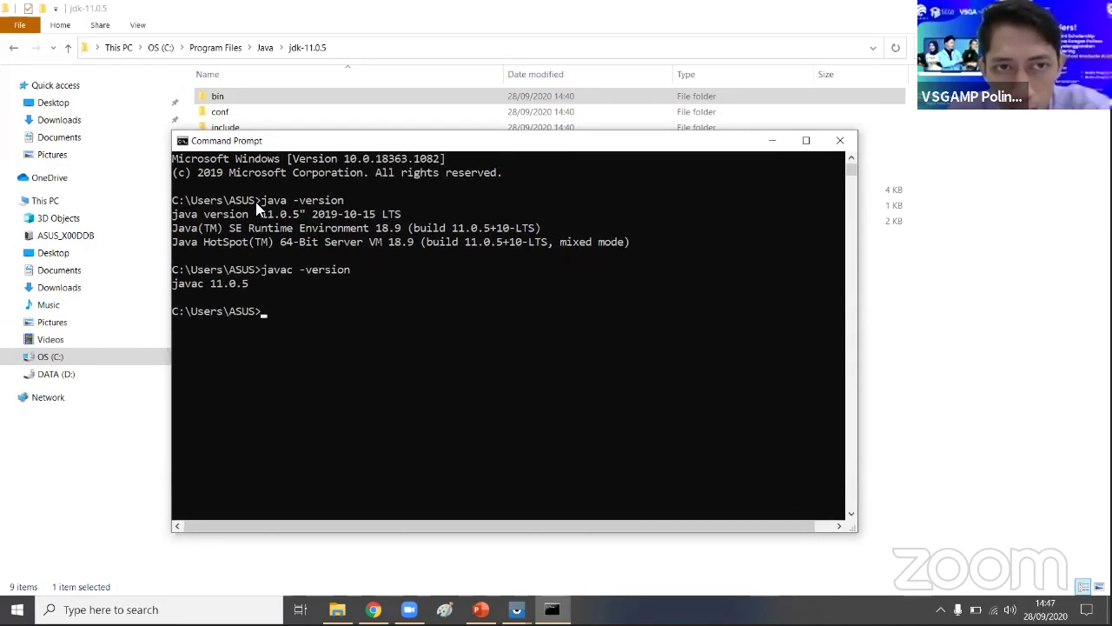
drag(259, 202, 346, 202)
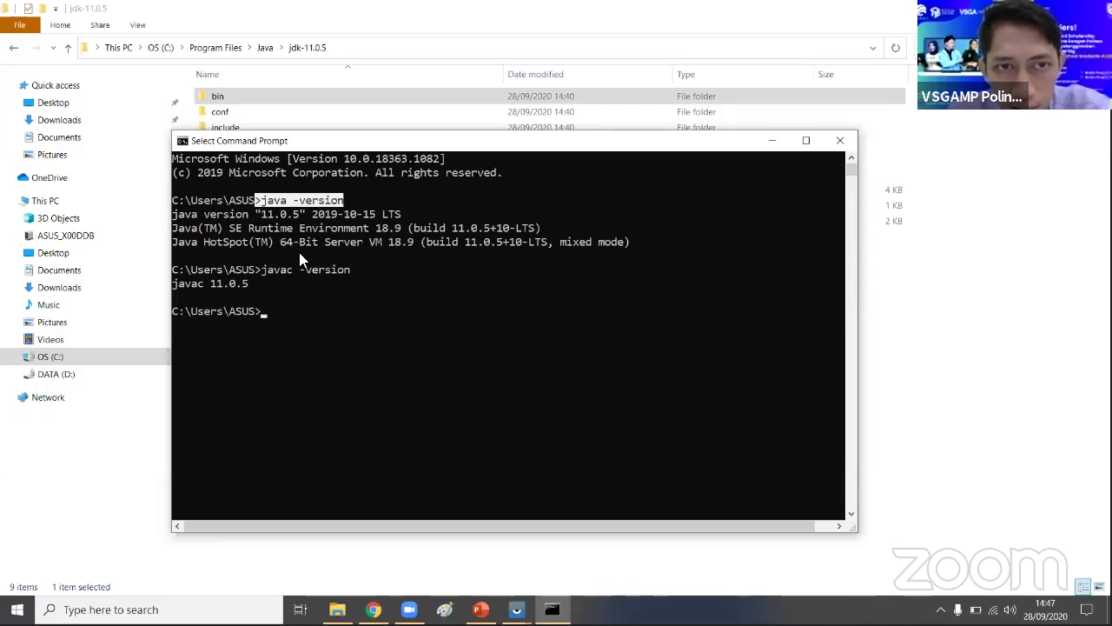
click(271, 270)
drag(281, 271, 393, 287)
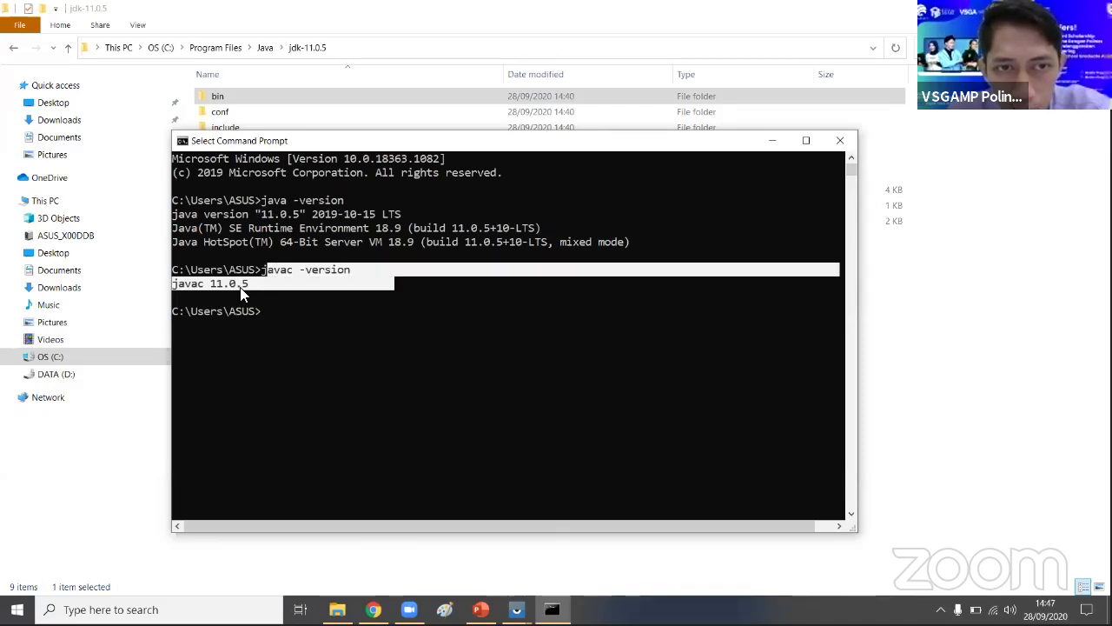
click(319, 320)
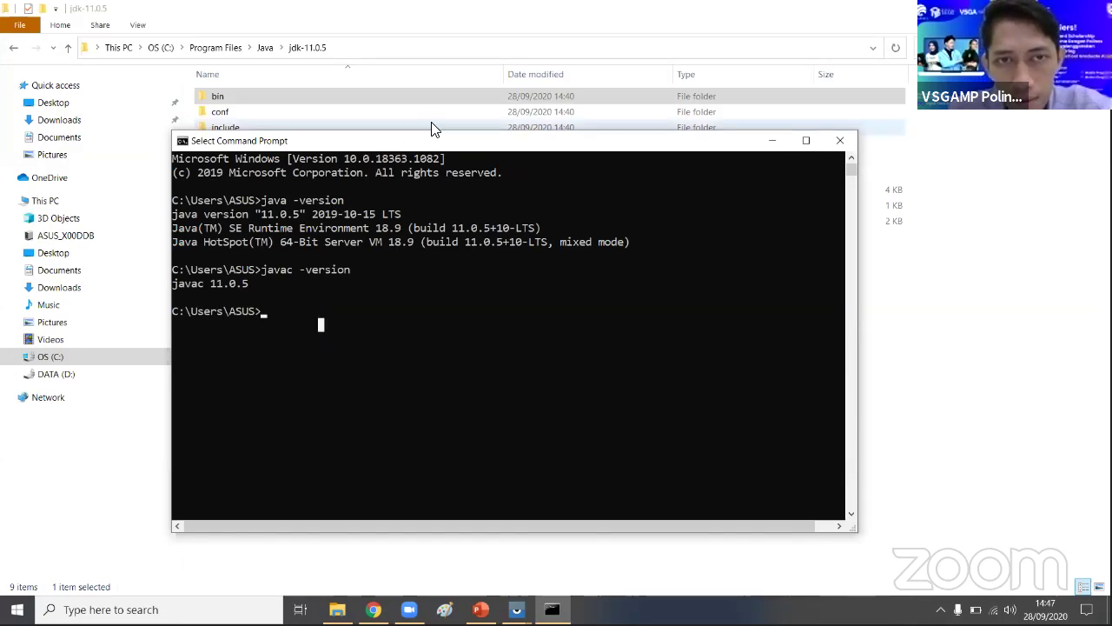
drag(435, 140, 369, 120)
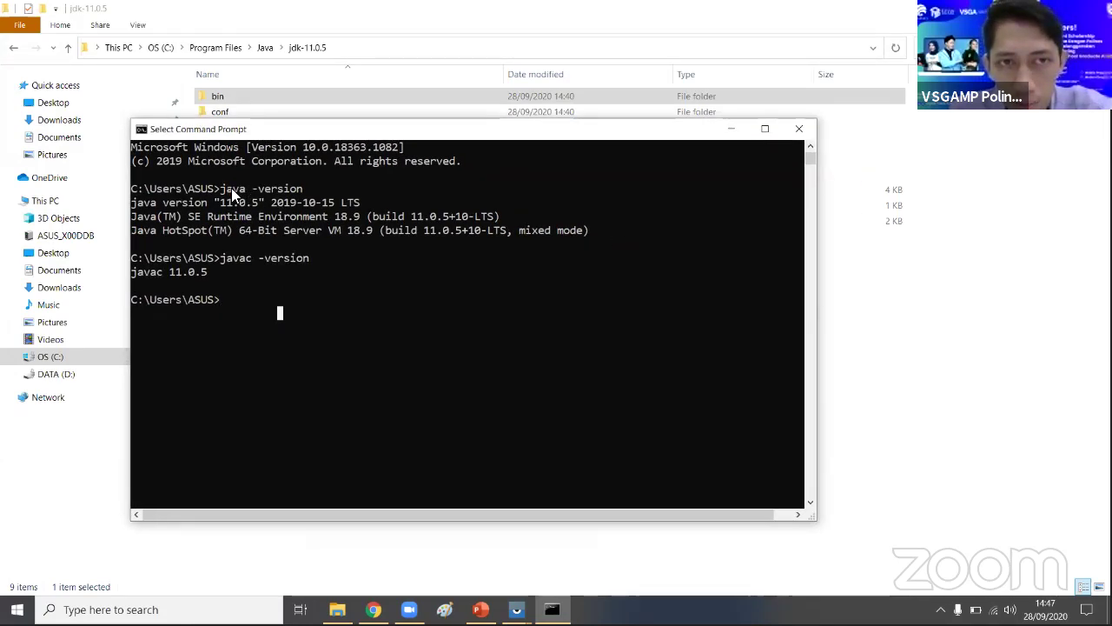
drag(232, 188, 314, 188)
drag(221, 258, 309, 258)
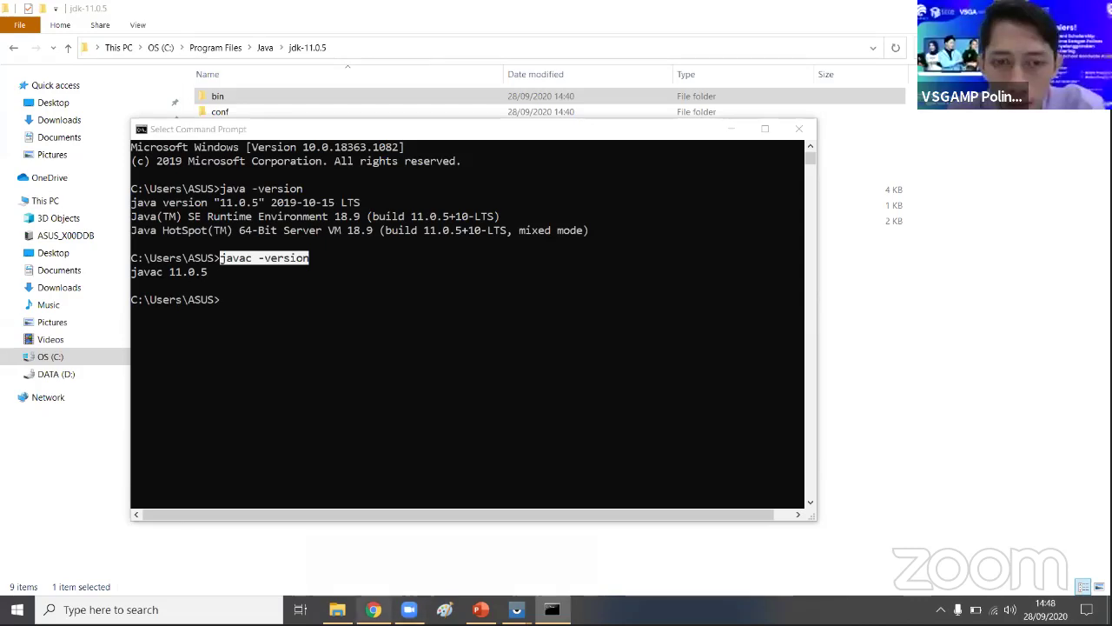
- Switch from Command Prompt to the Chrome window showing the YouTube live stream
key(alt+Tab)
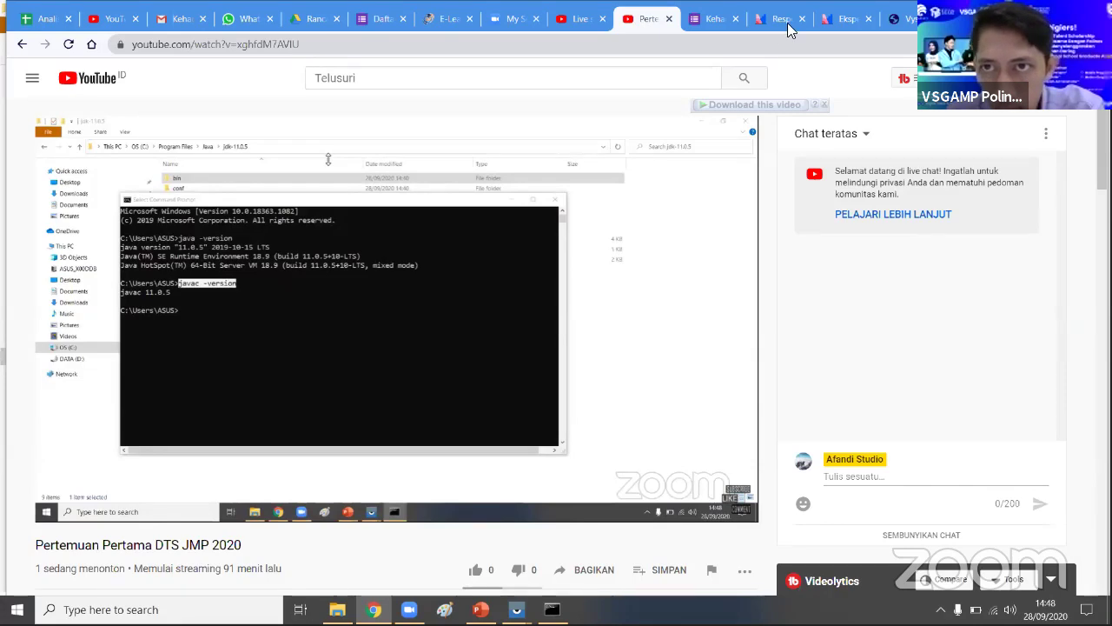
- Close the Mentimeter presentation tab in Chrome
click(839, 21)
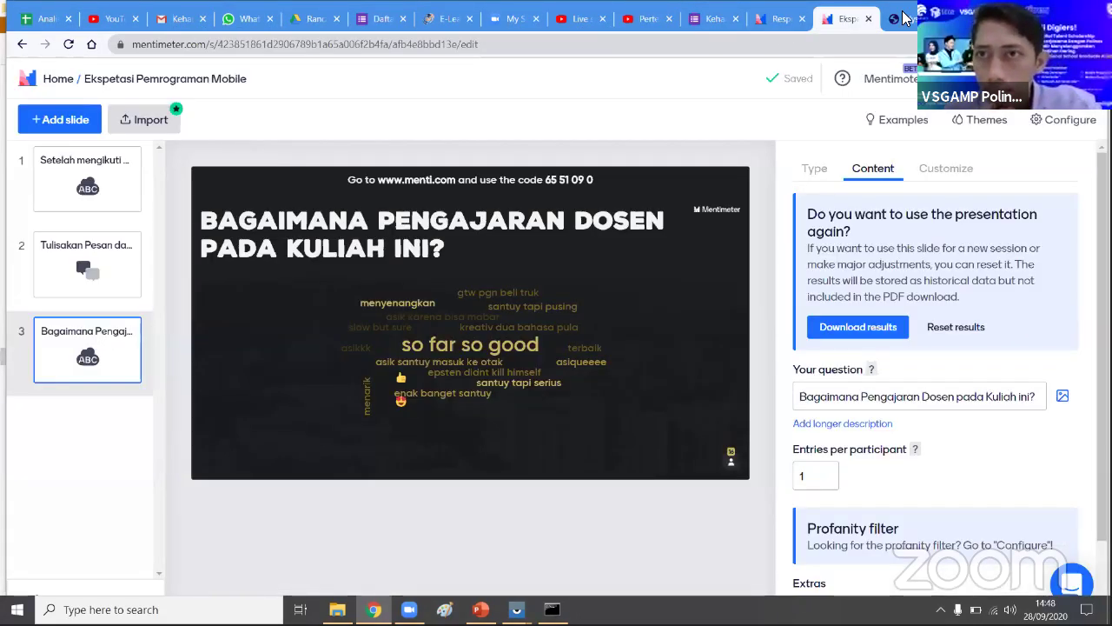
click(904, 19)
click(866, 19)
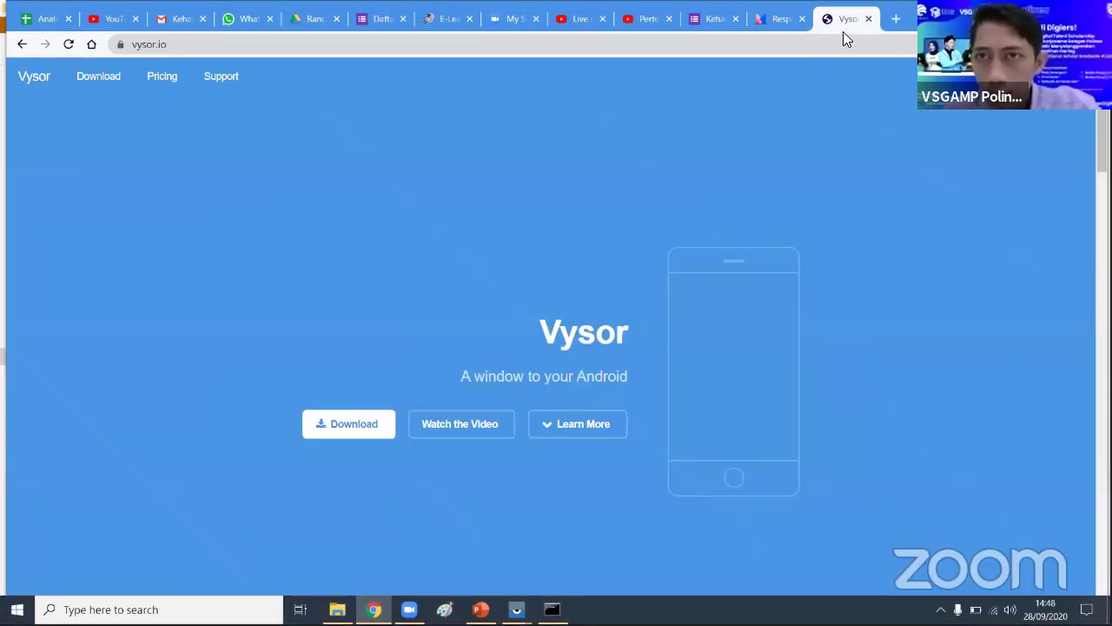
- Search Google for 'android studio' from the address bar
click(846, 40)
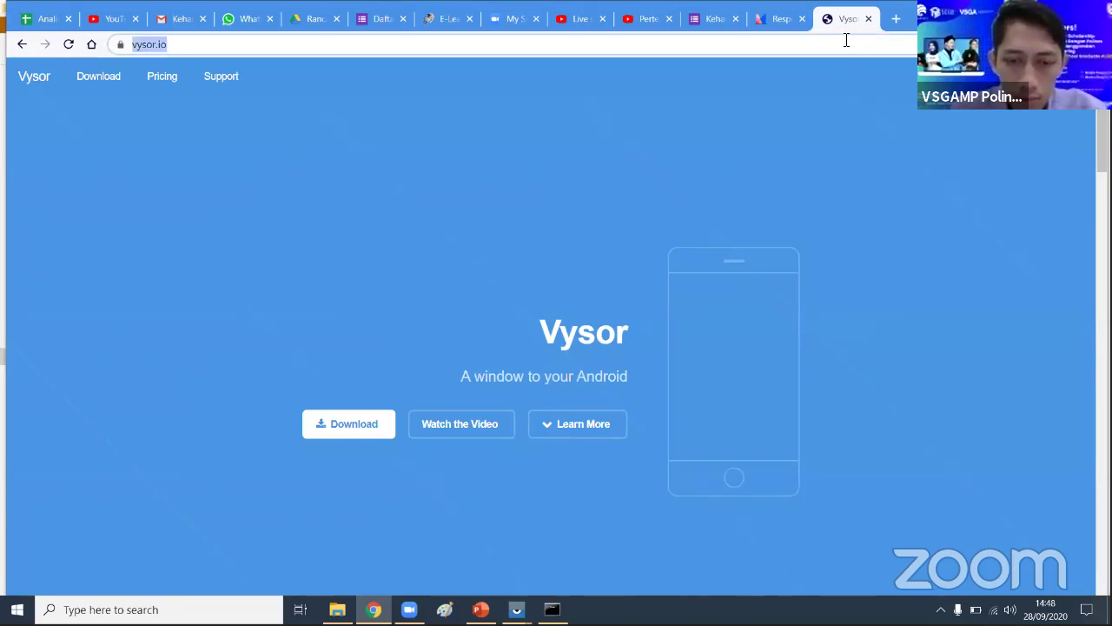
text(you)
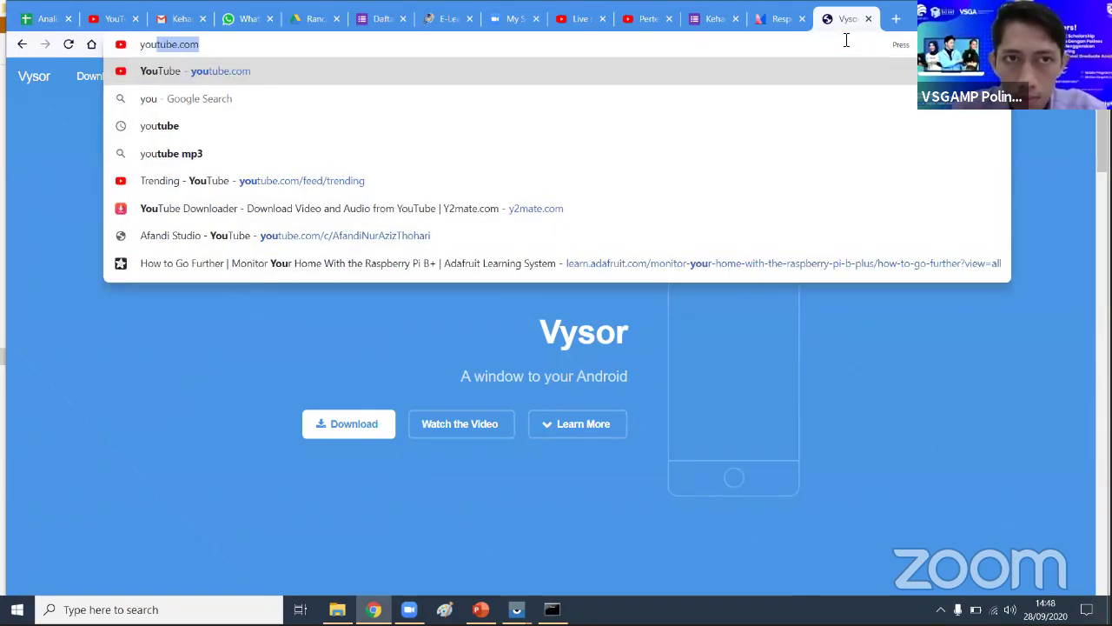
key(BackSpace)
key(BackSpace)
key(BackSpace)
key(BackSpace)
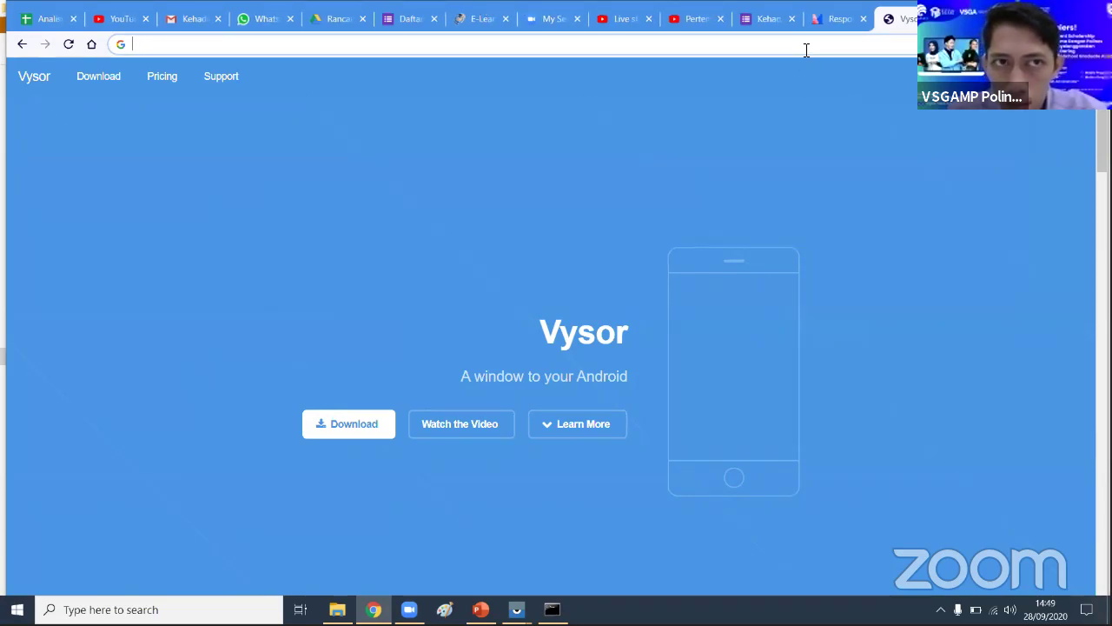
text(and)
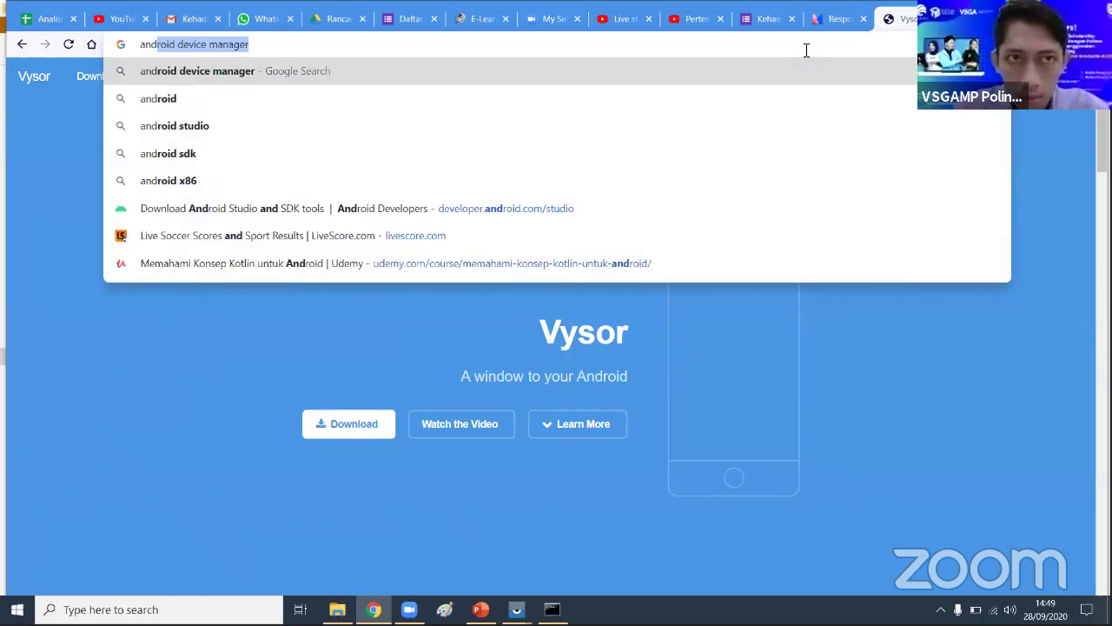
text(roid s)
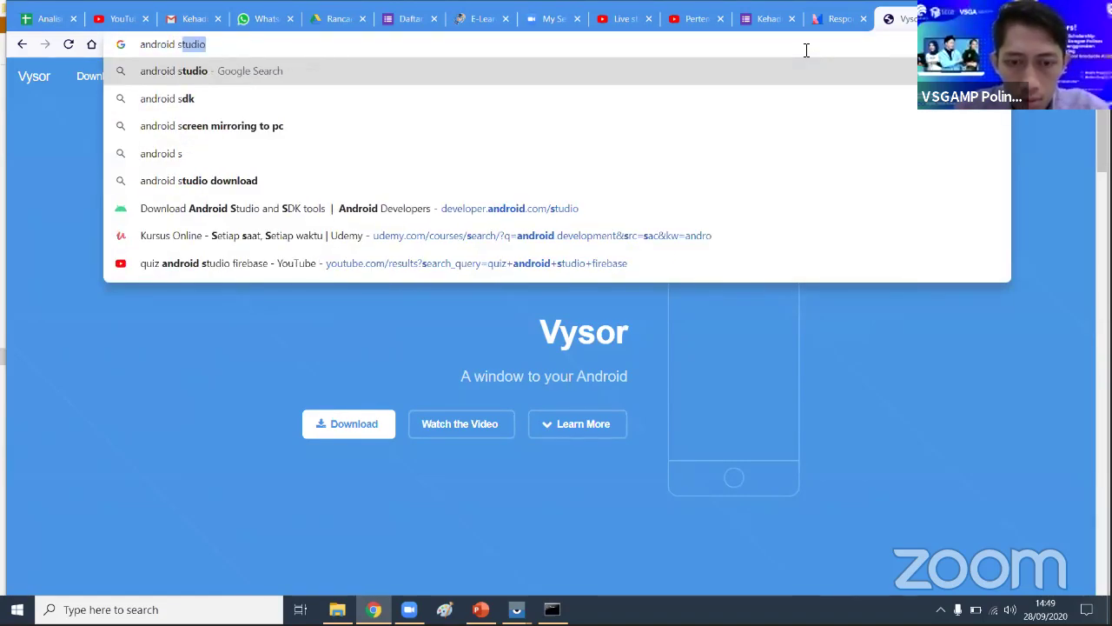
key(Return)
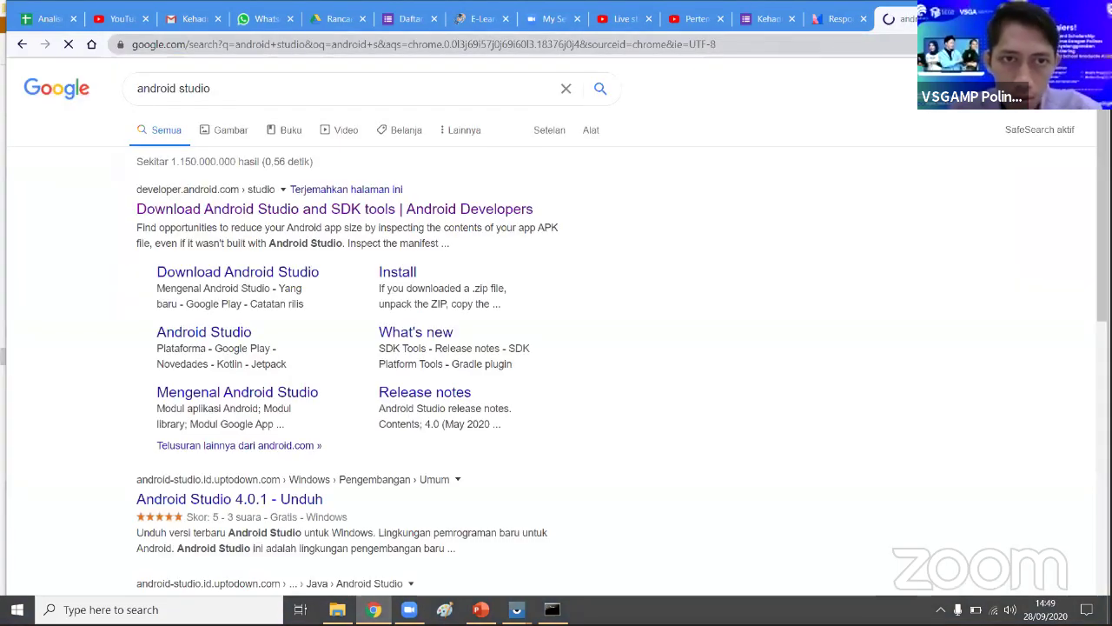
- Open the Android Studio 4.0.1 download page, scroll it, then return to the jdk-11.0.5 folder
click(372, 216)
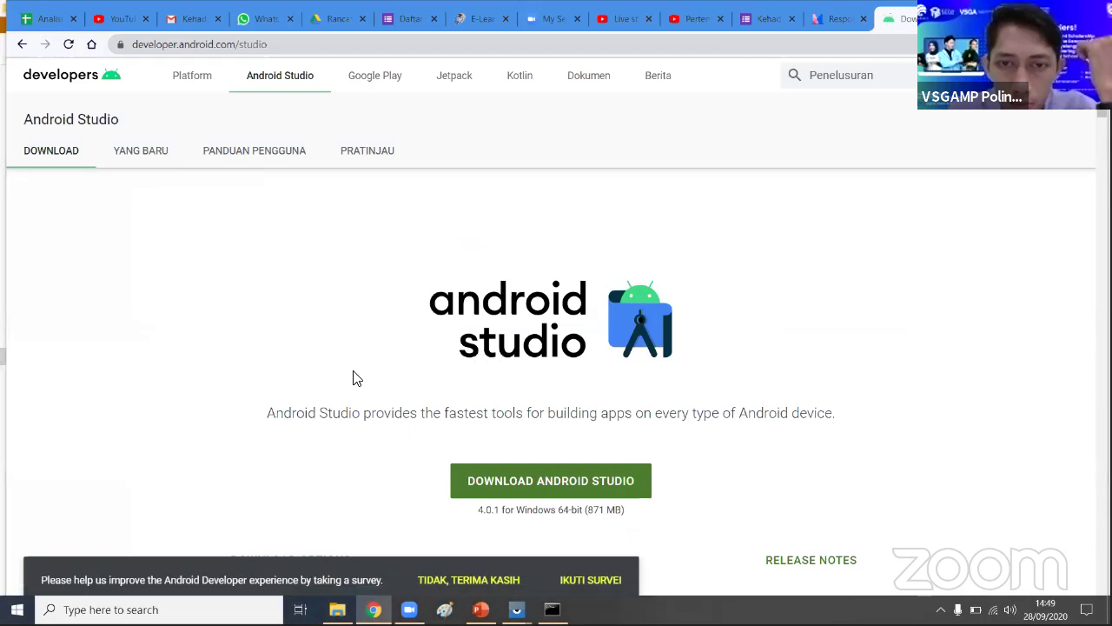
scroll(353, 378, down, 3)
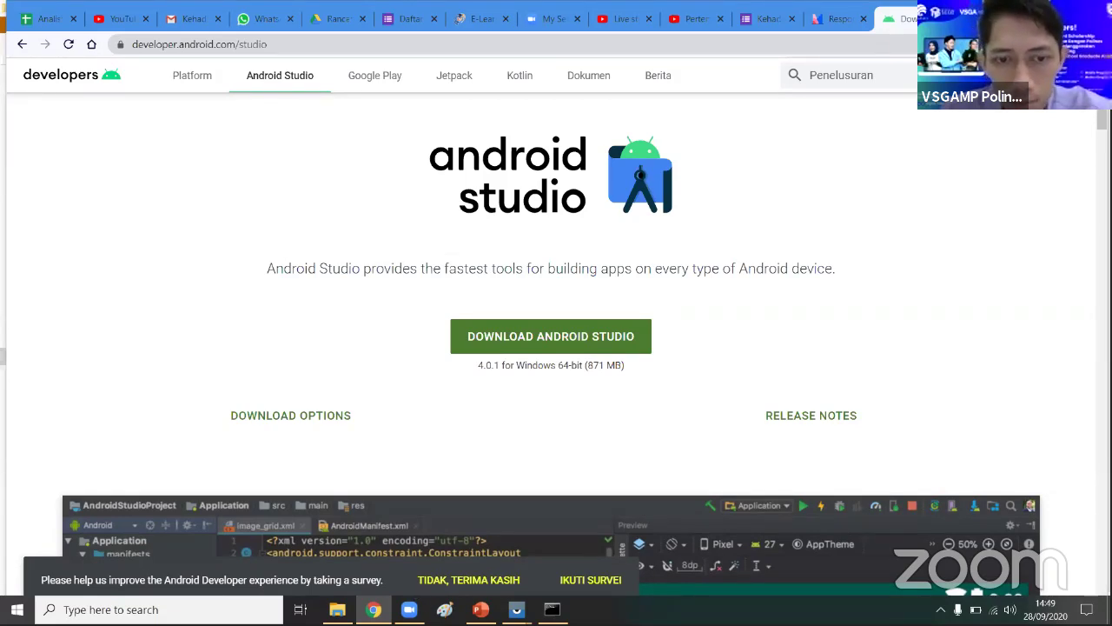
click(338, 609)
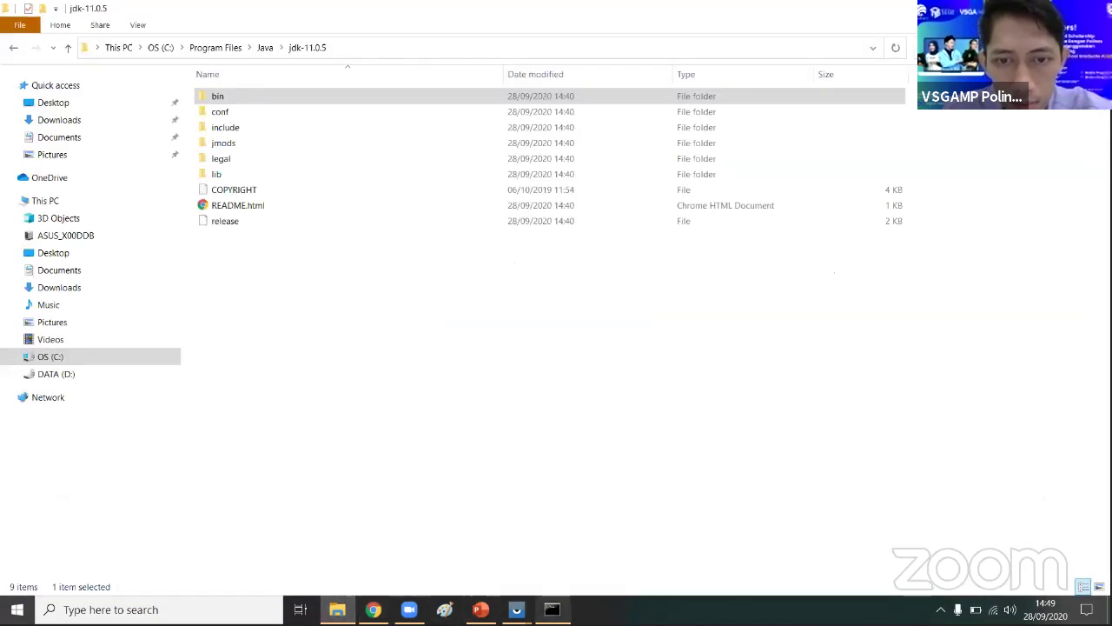
click(552, 609)
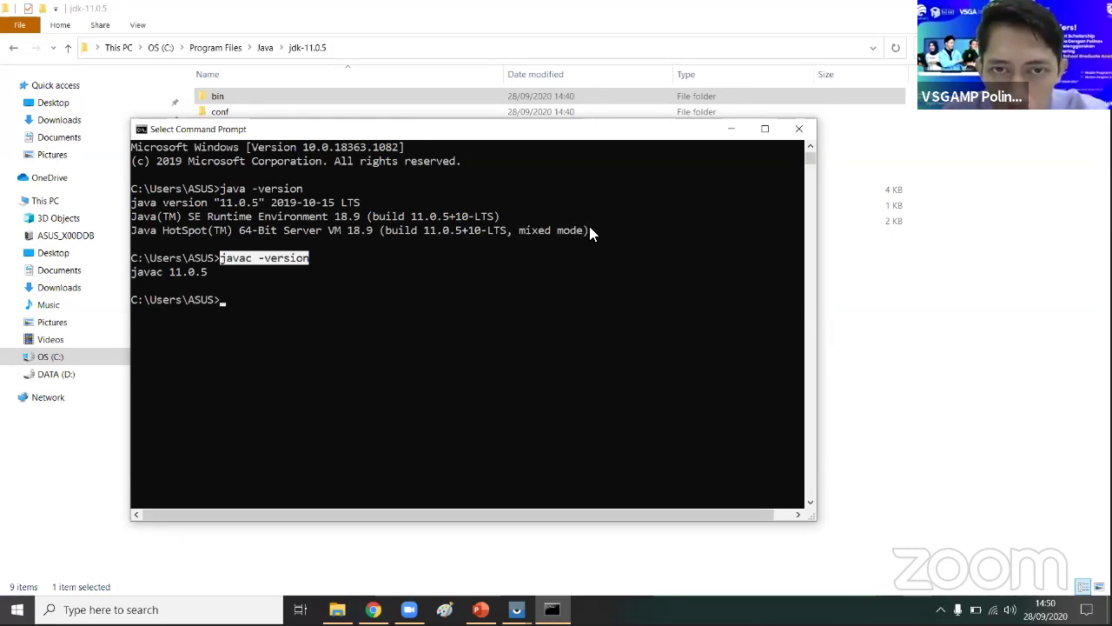
drag(593, 231, 131, 204)
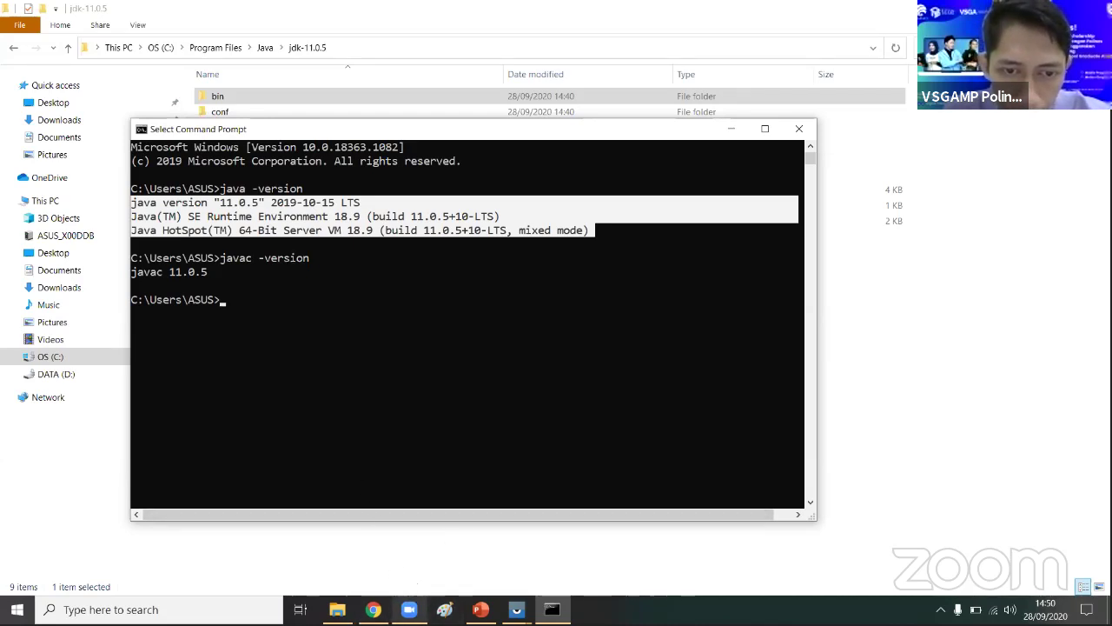
mouse_move(408, 606)
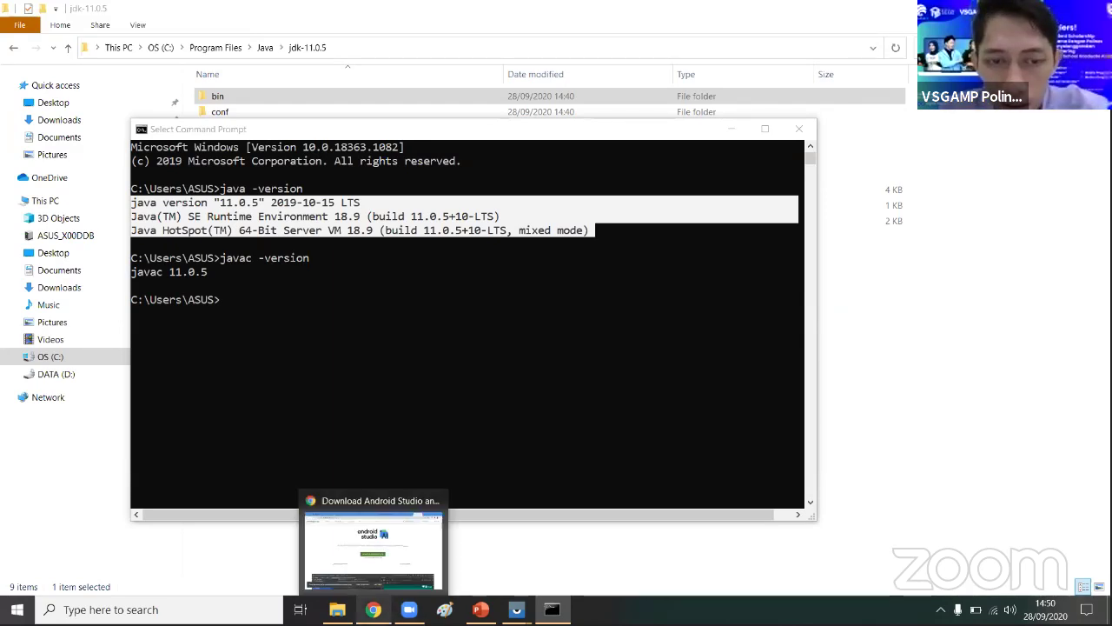
click(643, 550)
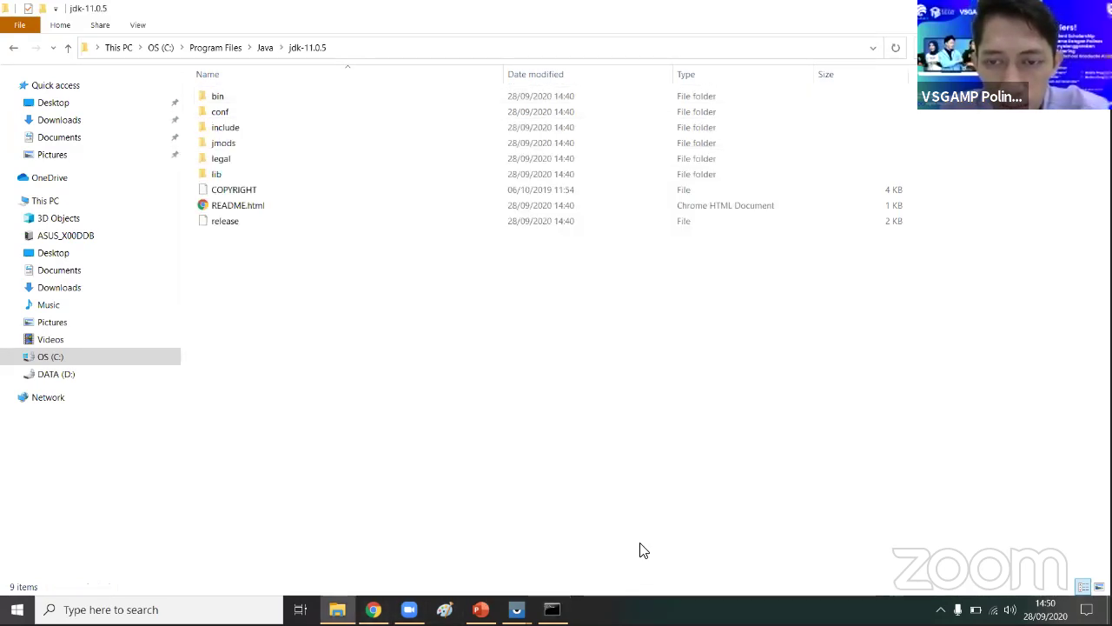
- Bring back and reload the Android Studio download page in Chrome
click(374, 609)
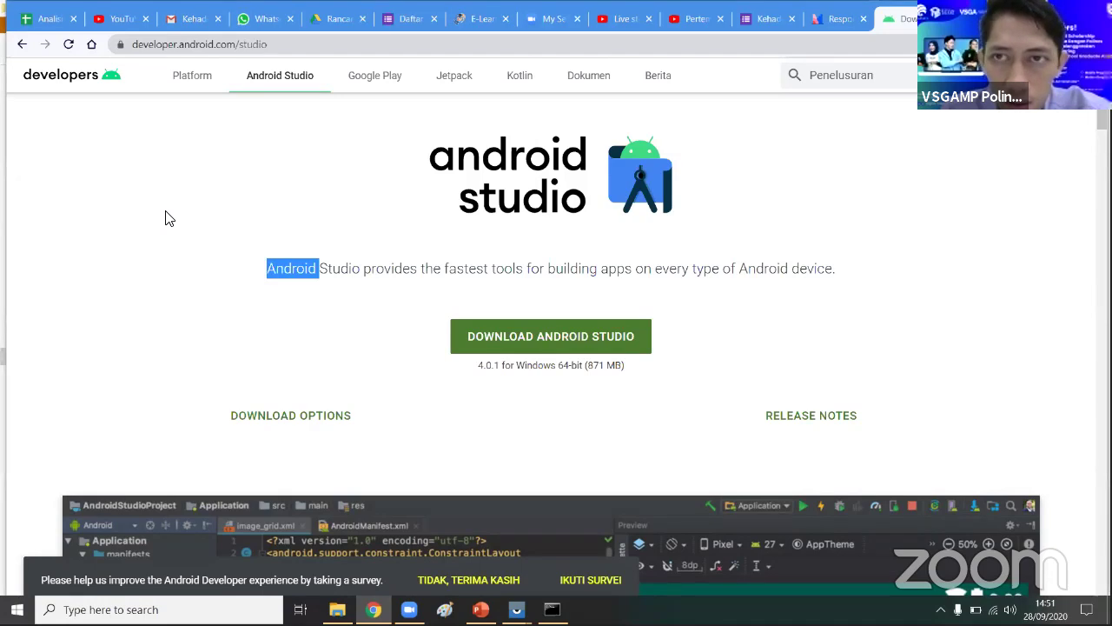
click(196, 238)
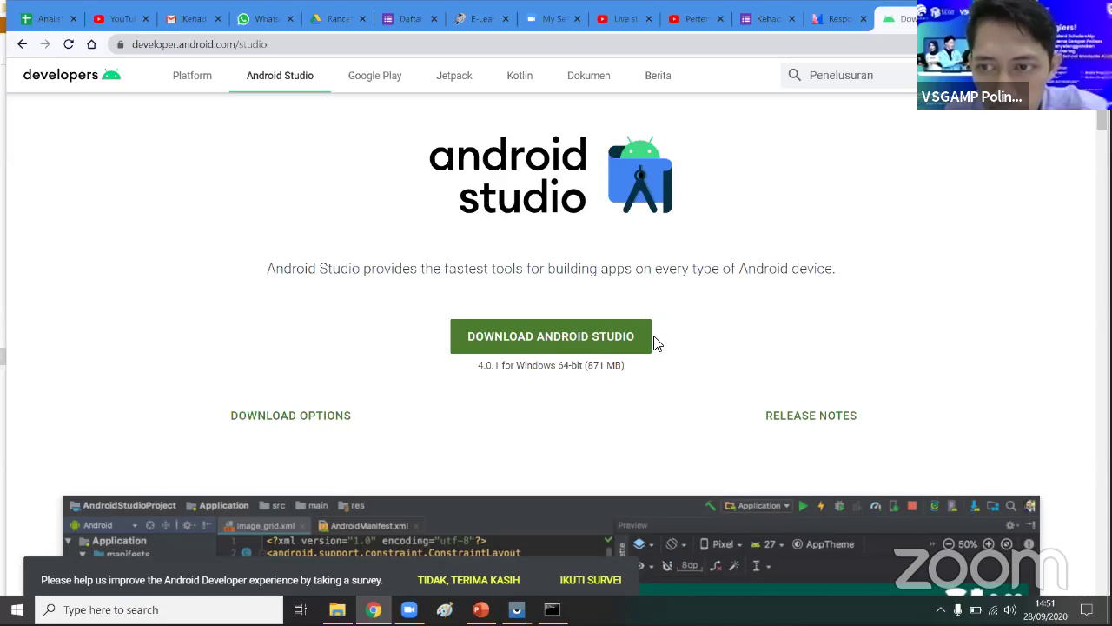
click(246, 87)
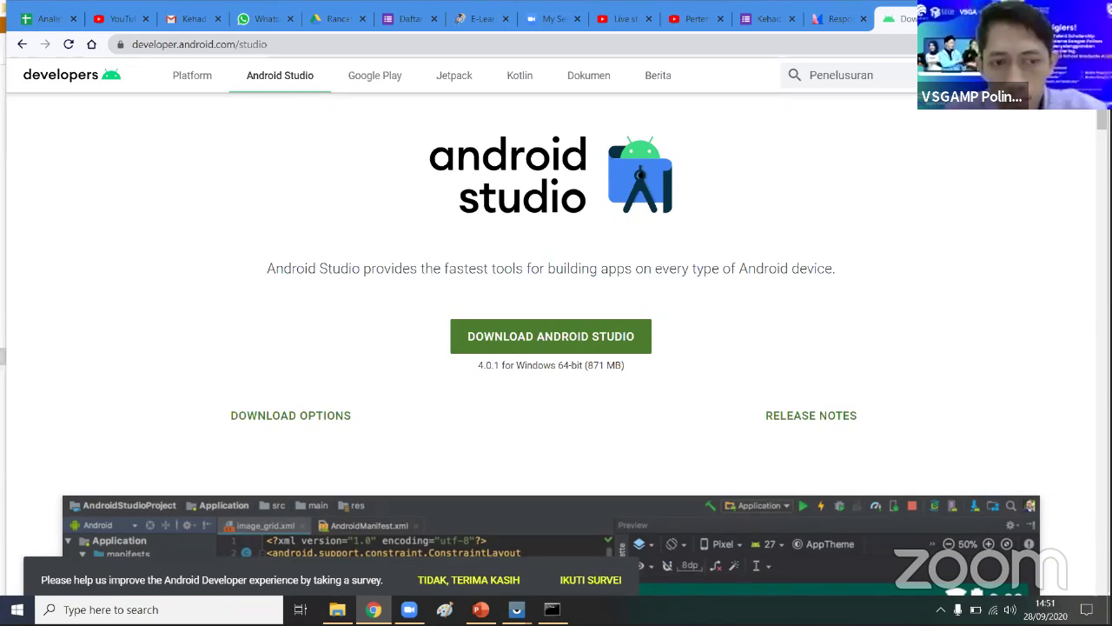
- Decline the survey with 'TIDAK, TERIMA KASIH', scroll the page, and return to jdk-11.0.5
click(497, 580)
scroll(702, 318, down, 2)
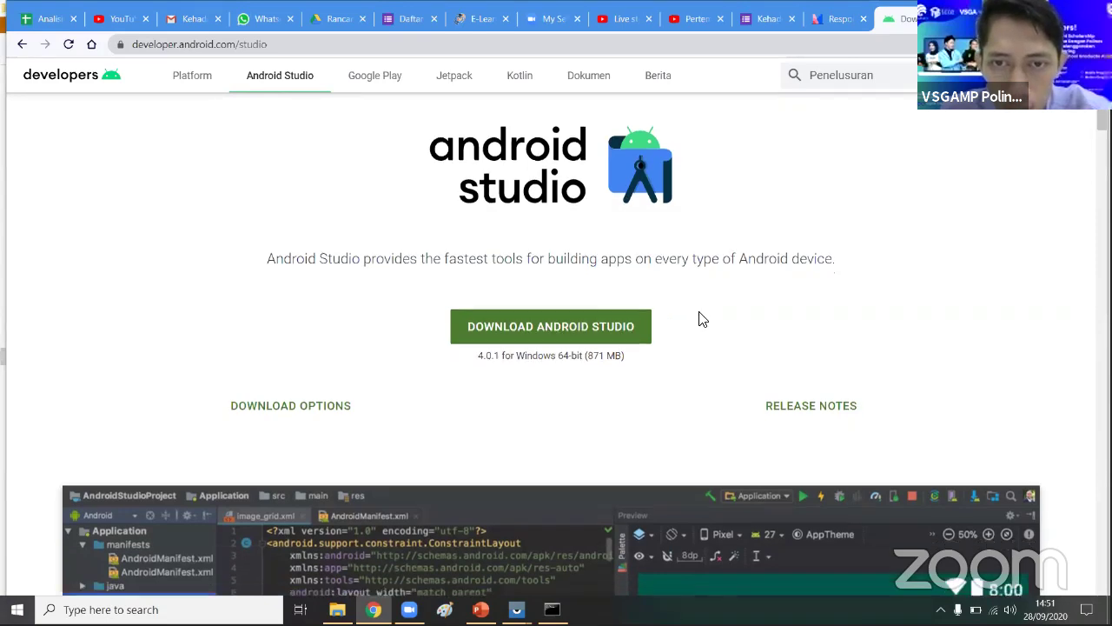
scroll(706, 311, down, 2)
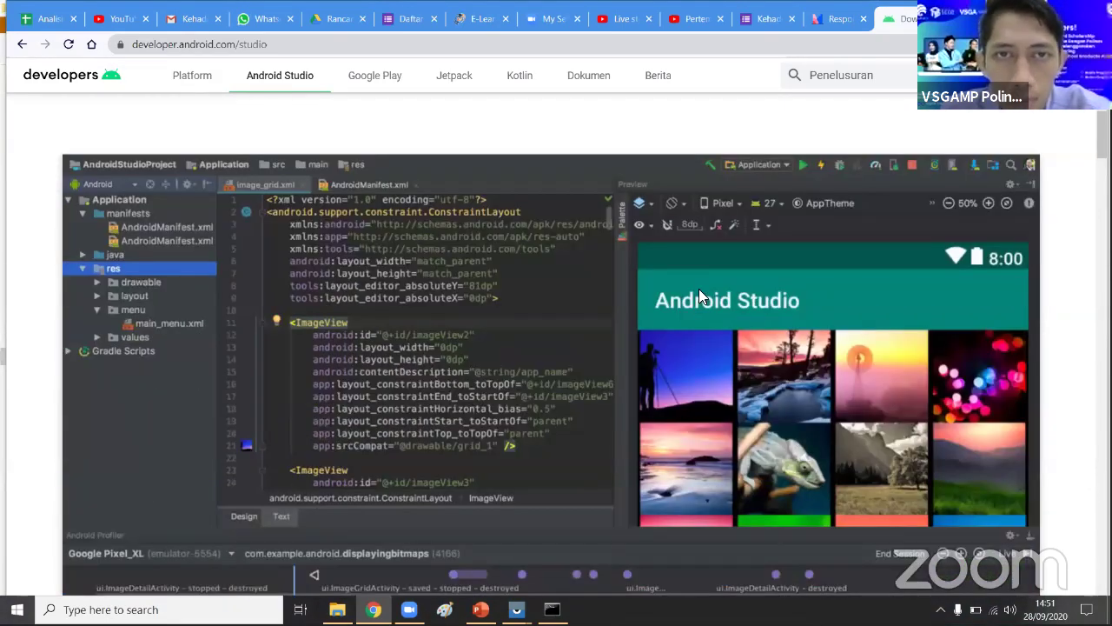
scroll(693, 279, up, 4)
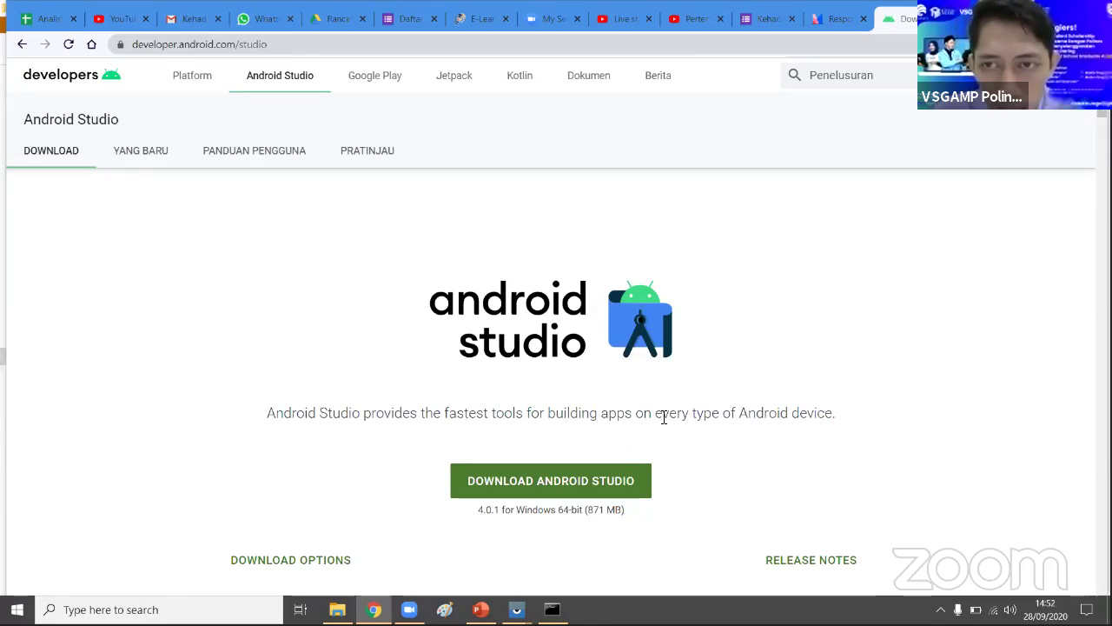
scroll(664, 417, down, 1)
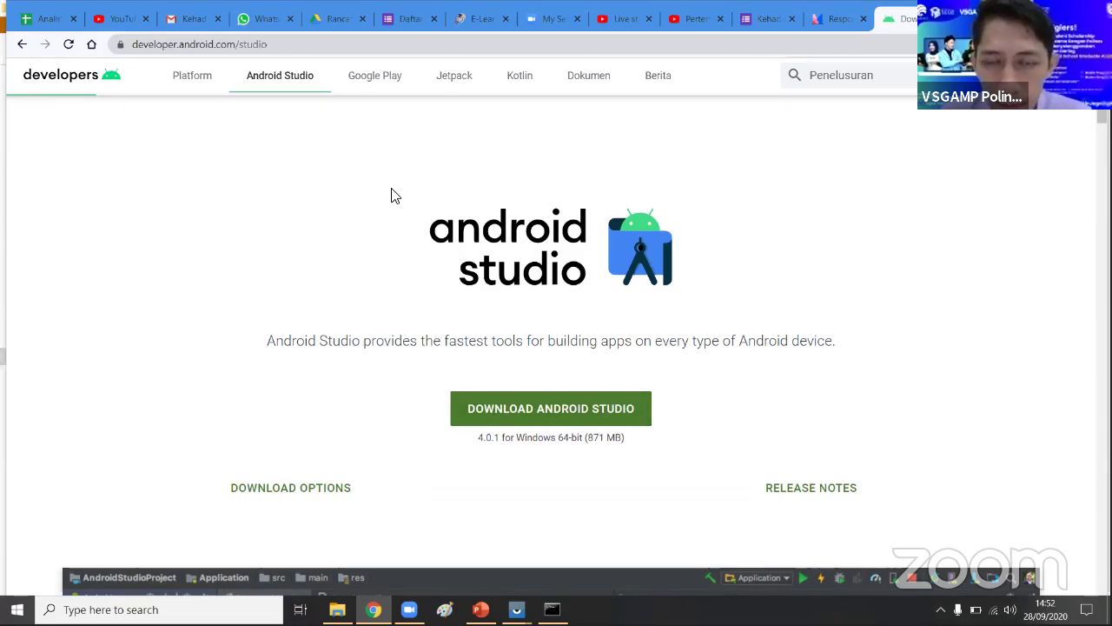
click(337, 609)
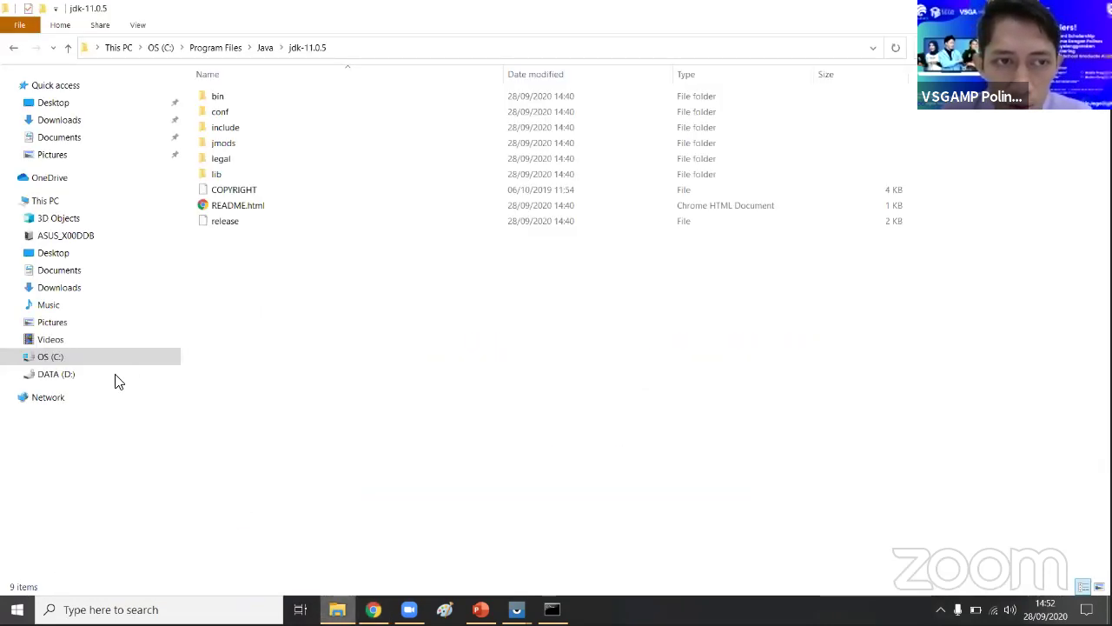
- Browse to D:\Software and select android-studio-ide-193.6626763-windows.exe
click(92, 378)
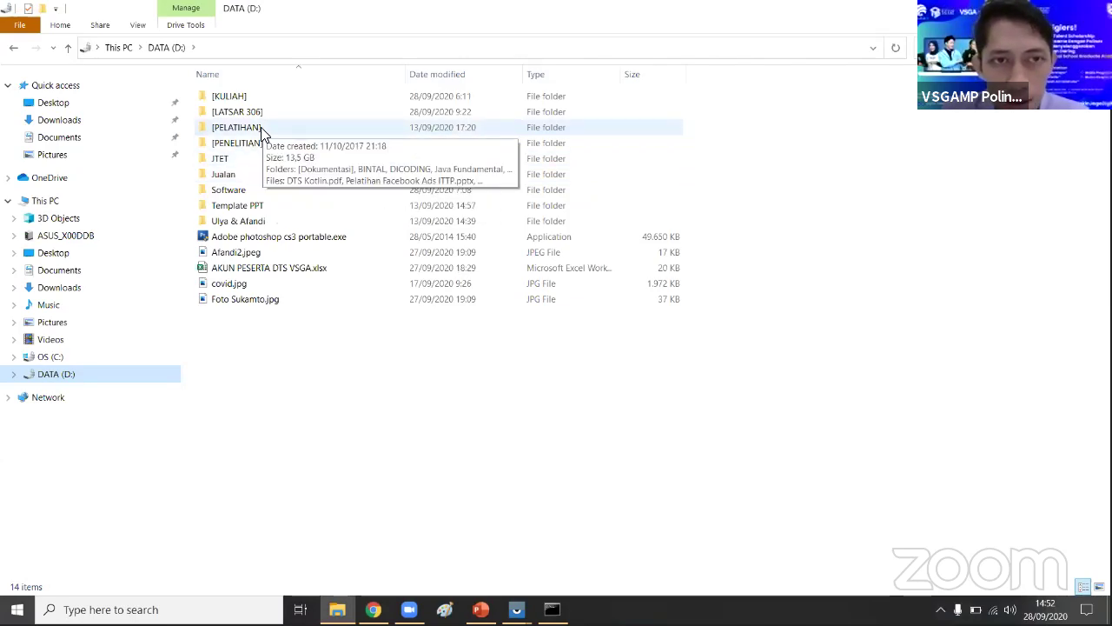
double_click(253, 190)
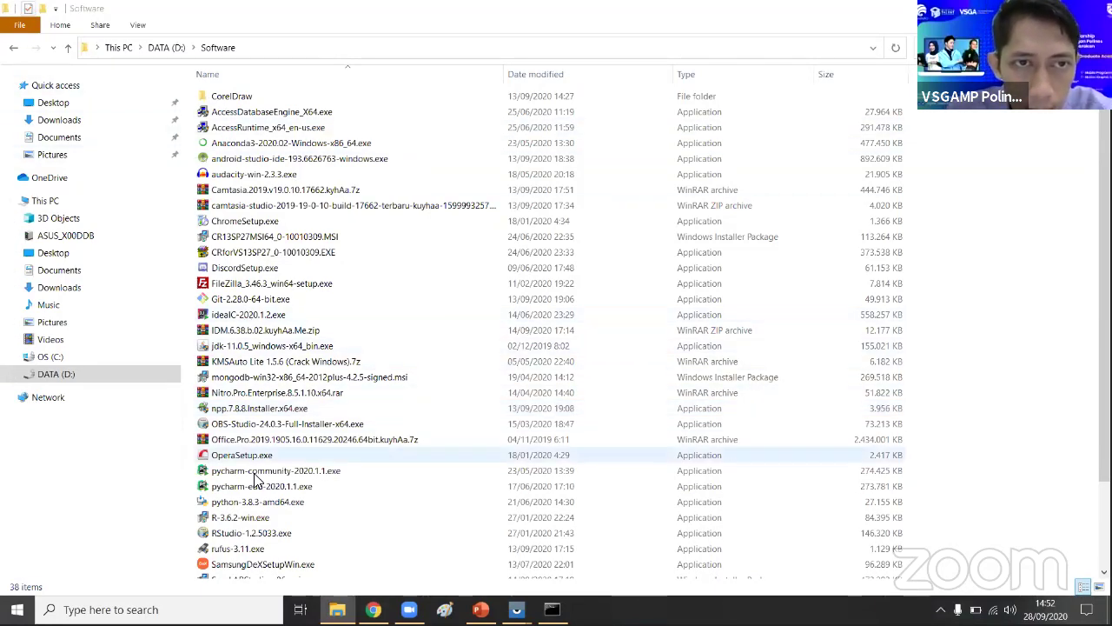
click(294, 159)
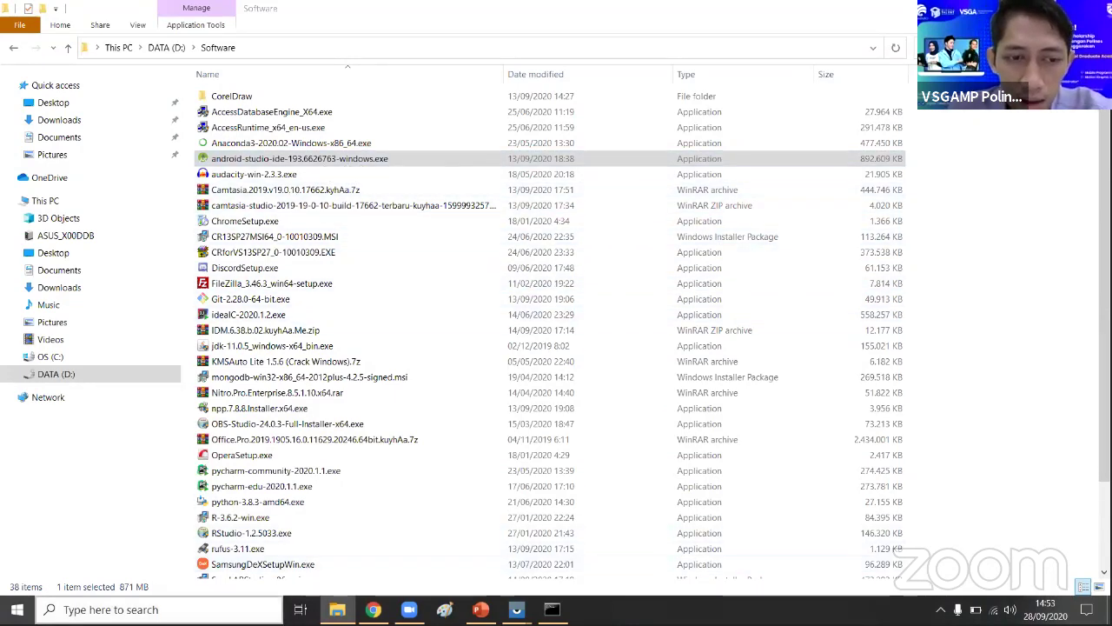
- Search 'an' from the taskbar and launch the Android Studio best match
click(110, 609)
text(an)
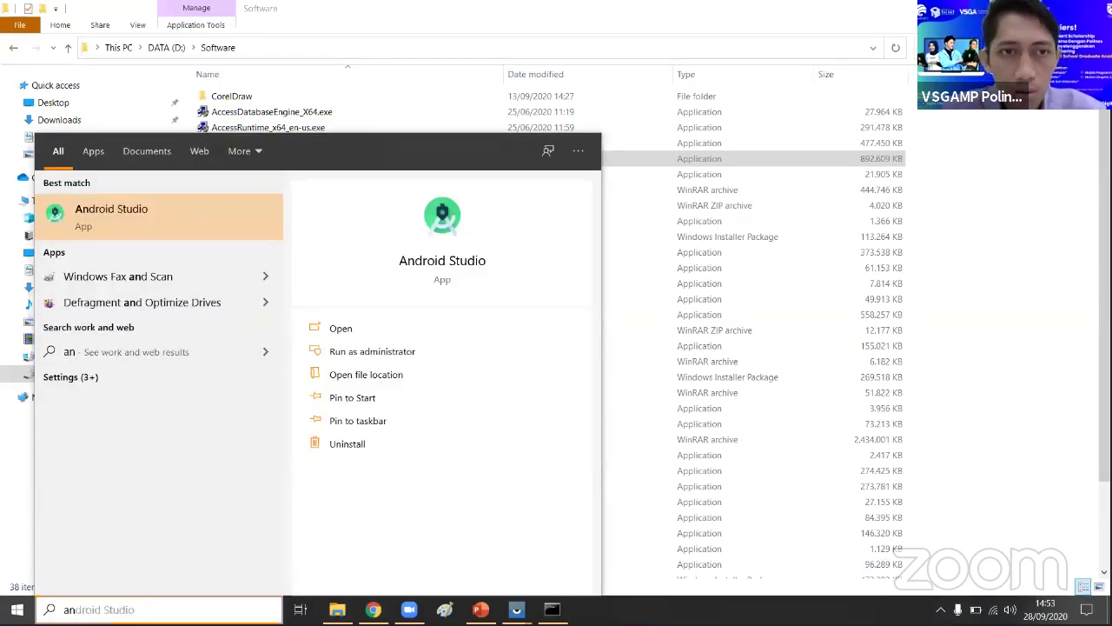
key(Return)
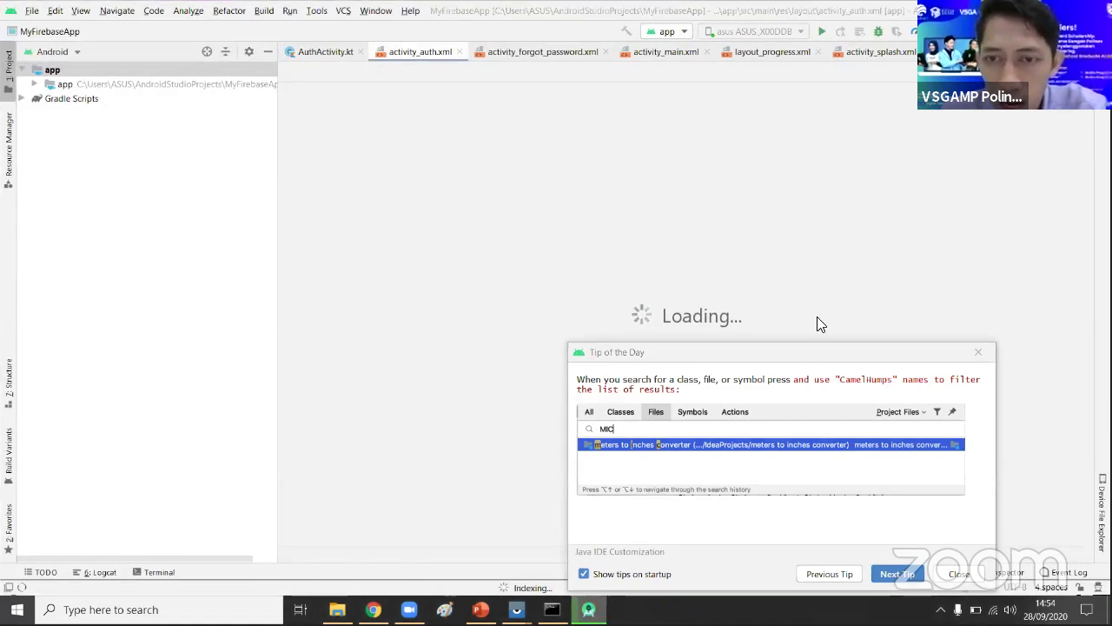
- Show Android Studio's About screen with version 4.0.1, build AI-193.6911.18.40.6626763
click(826, 355)
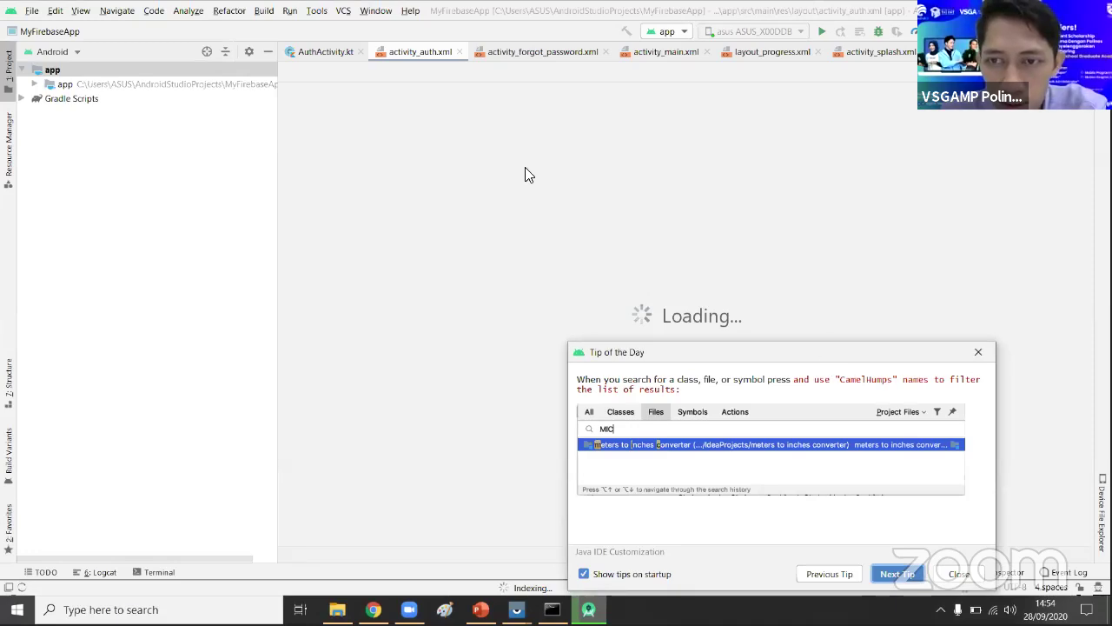
click(532, 79)
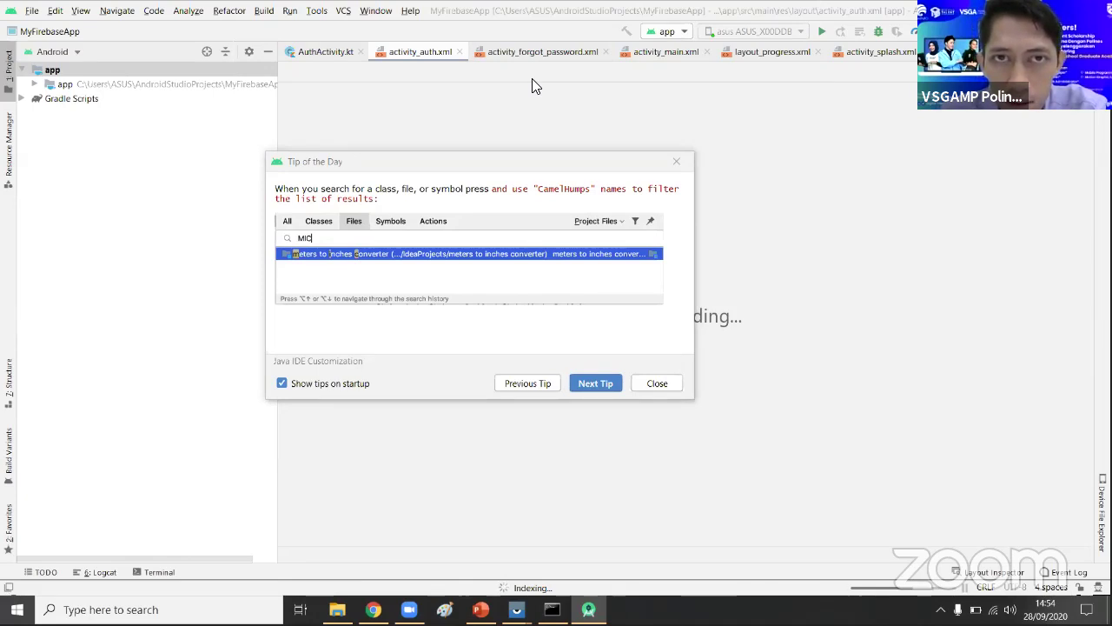
click(411, 11)
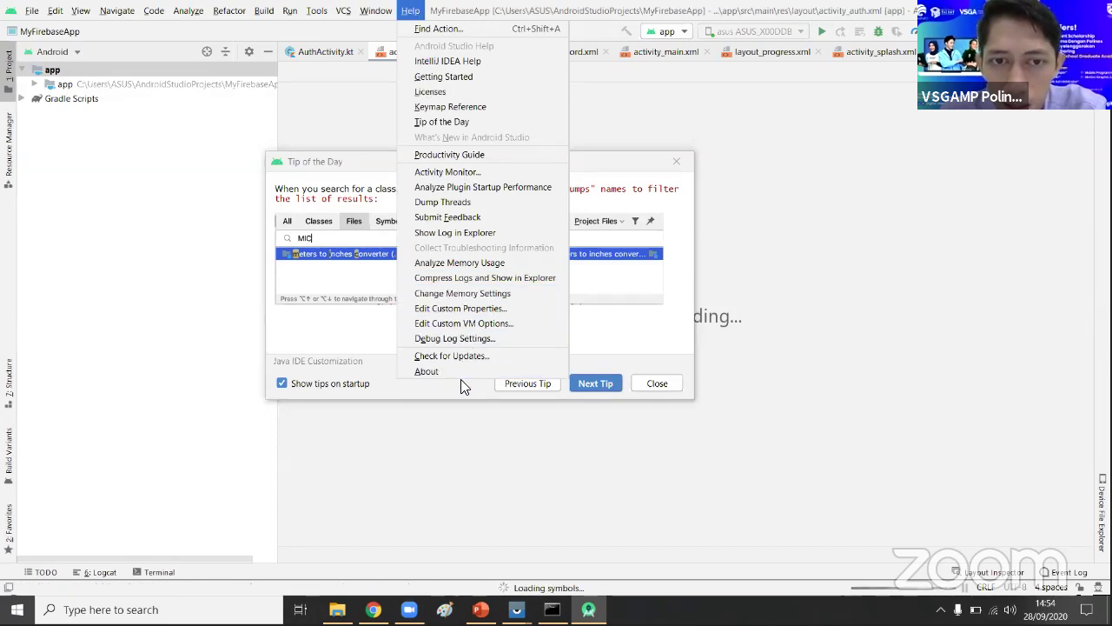
click(424, 373)
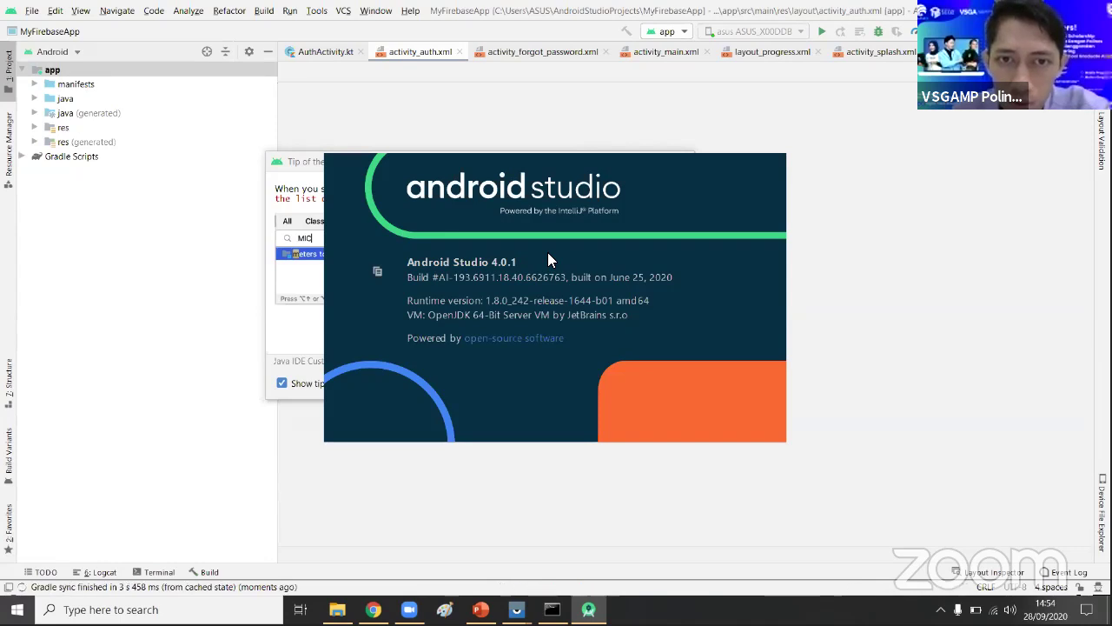
- Close the About screen and Tip of the Day, and browse the java package in the project panel
click(286, 336)
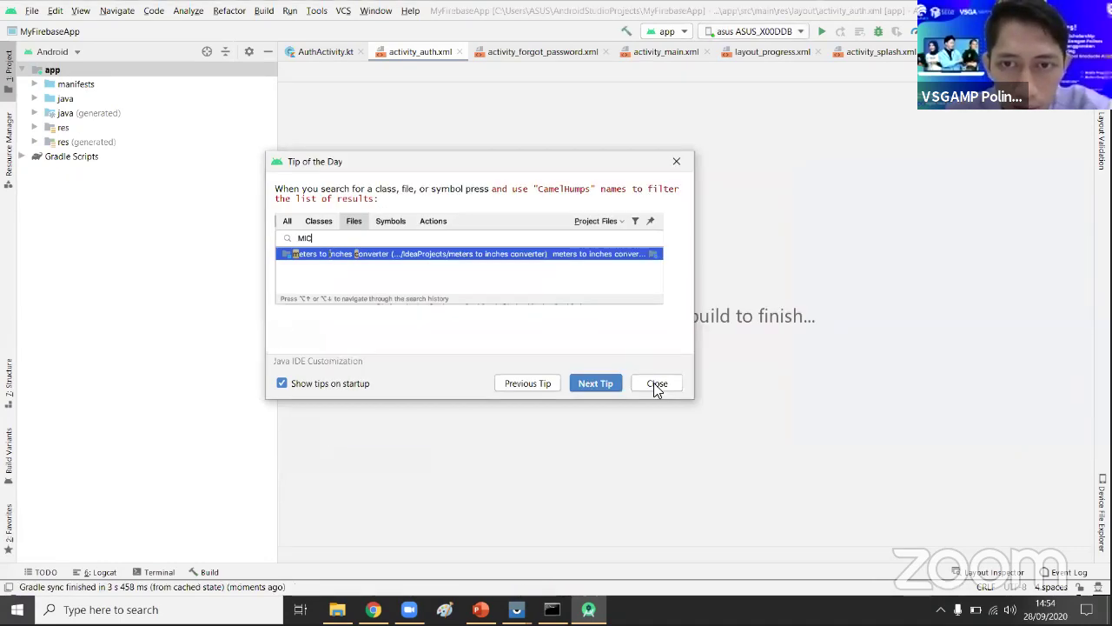
click(656, 385)
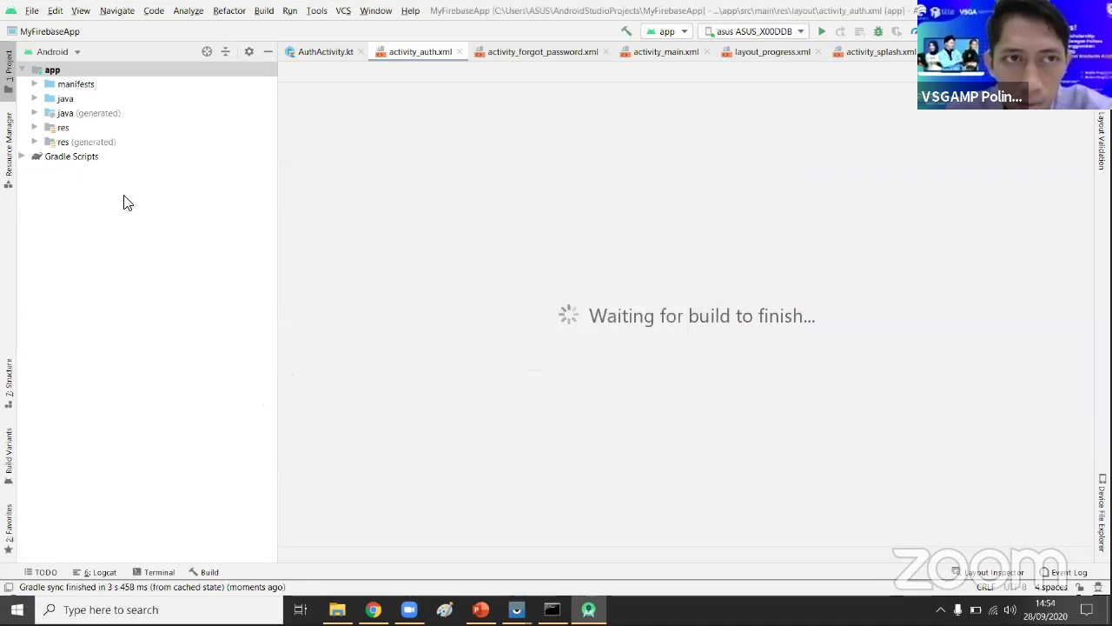
click(34, 99)
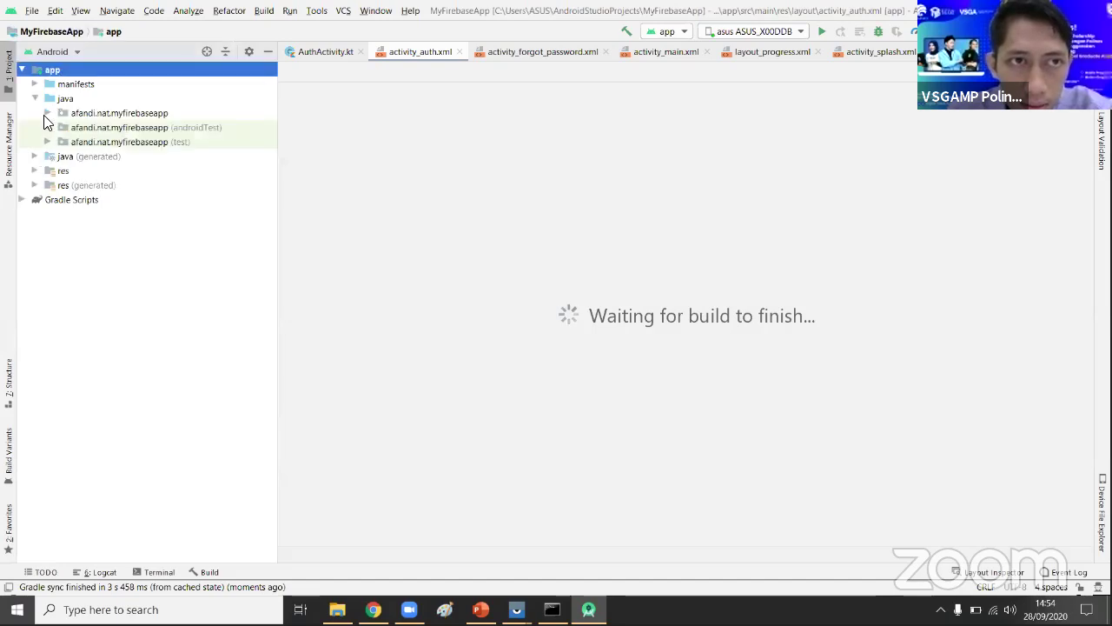
click(48, 113)
click(48, 113)
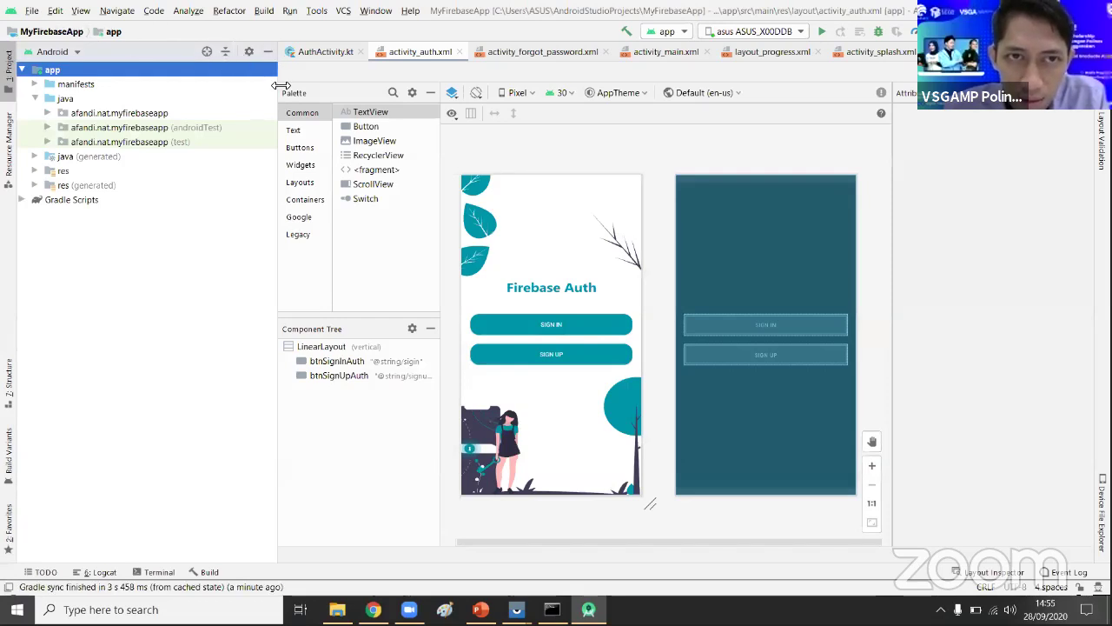
- Narrow the project panel, open res > layout > activity_splash.xml, and show File's recent projects
drag(276, 91, 200, 106)
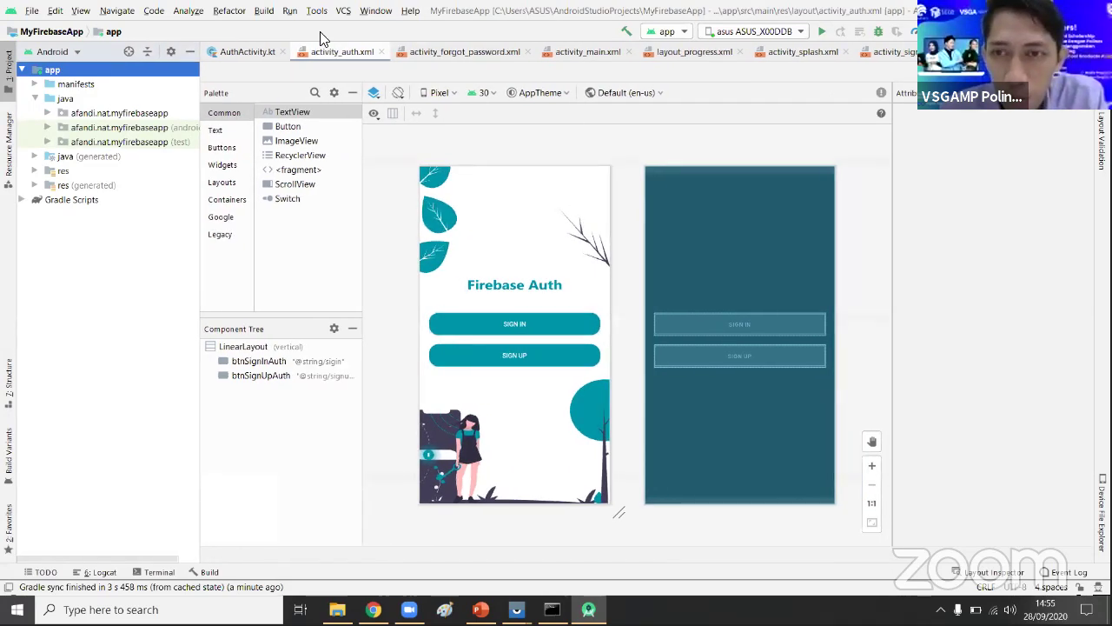
click(34, 172)
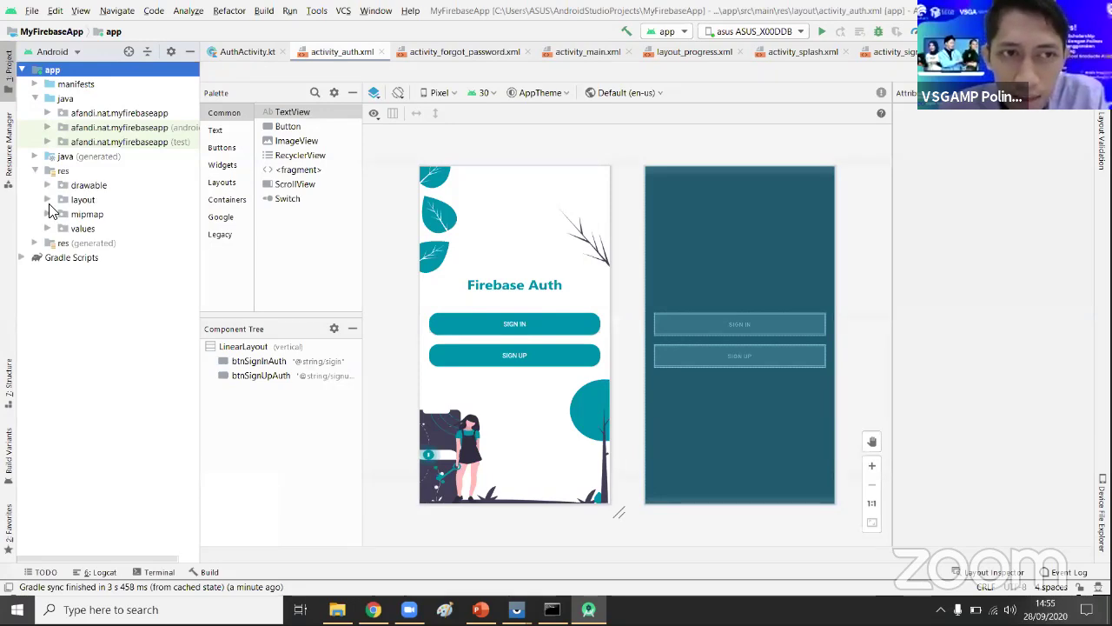
click(48, 200)
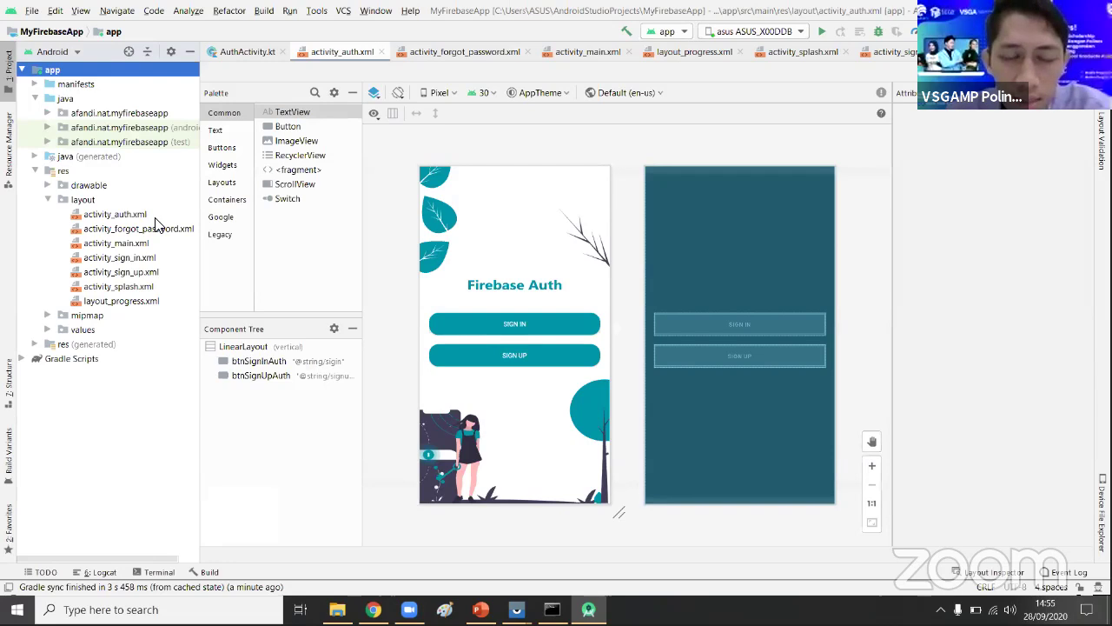
double_click(148, 289)
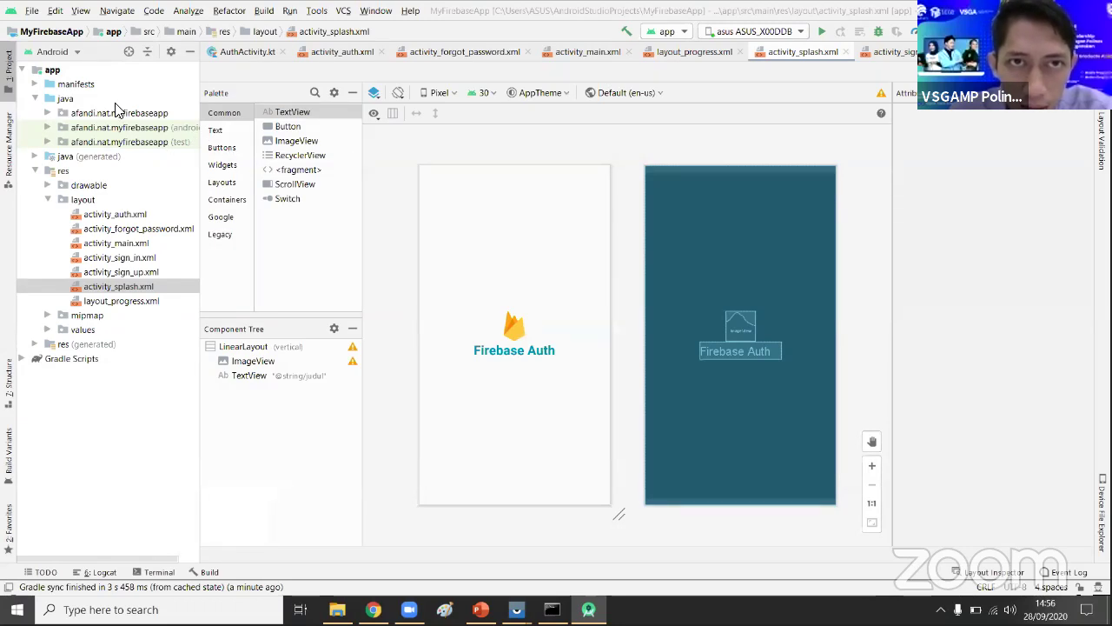
click(31, 11)
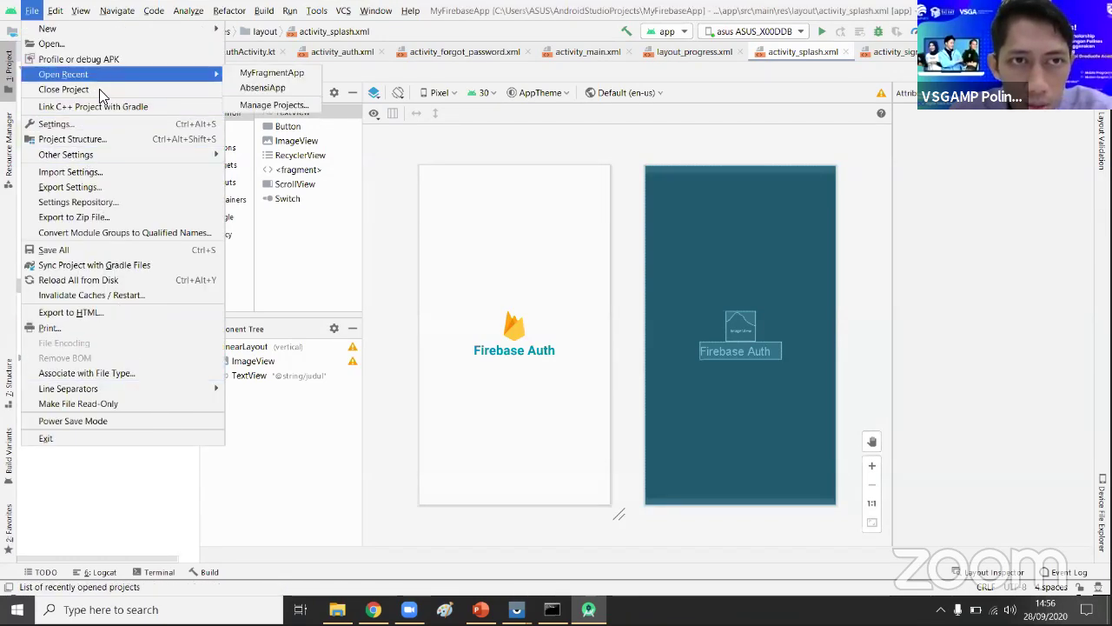
- Close MyFirebaseApp and open MyFragmentApp from the Welcome to Android Studio window
click(99, 89)
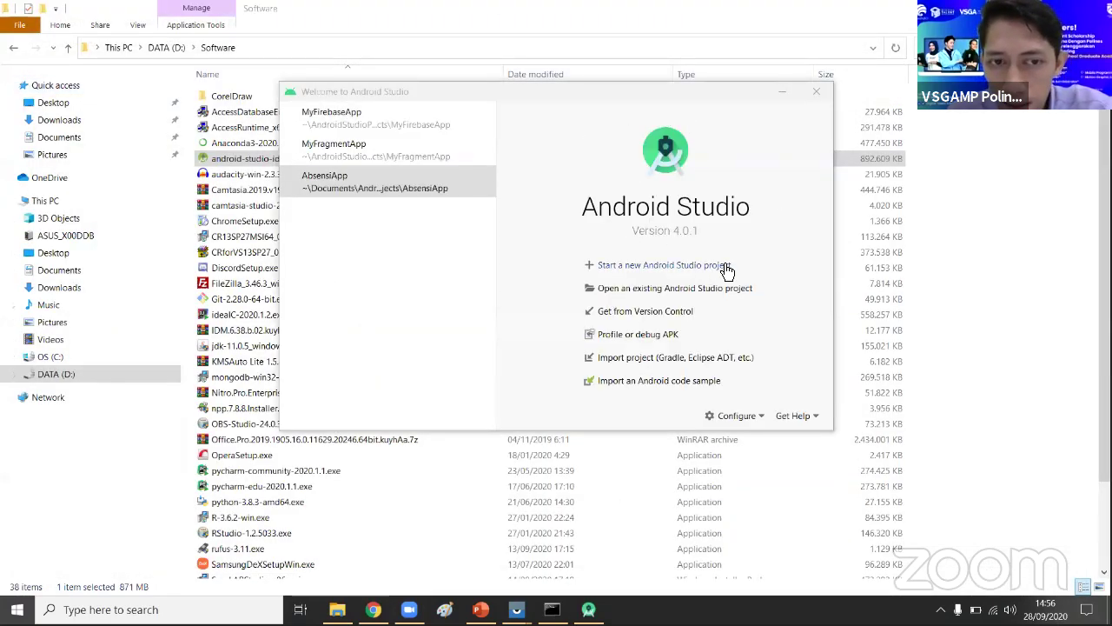
click(750, 100)
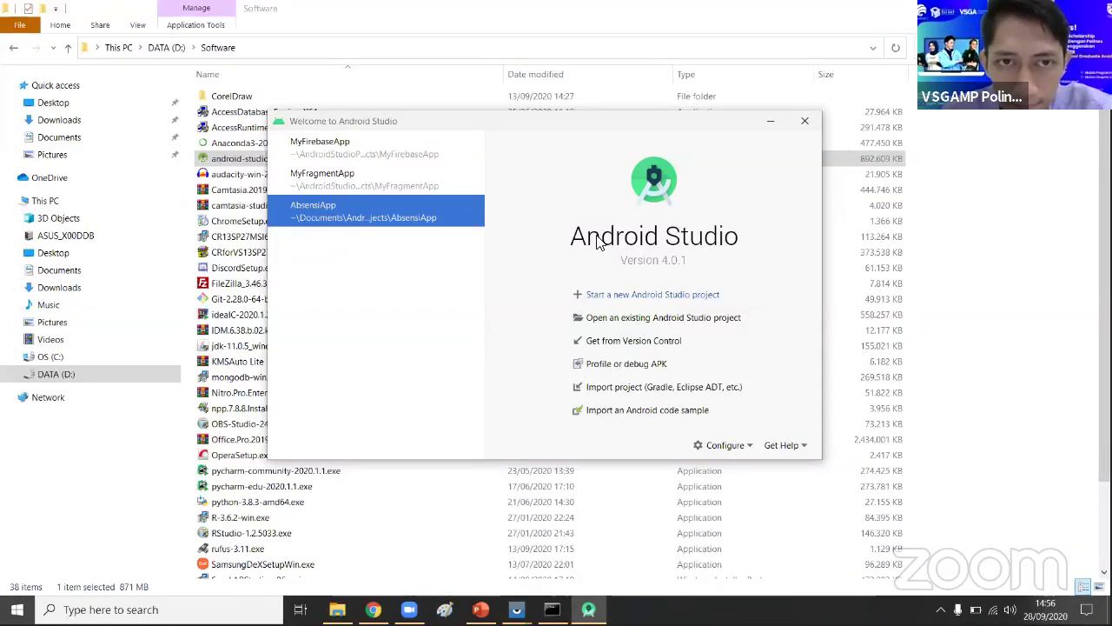
click(406, 175)
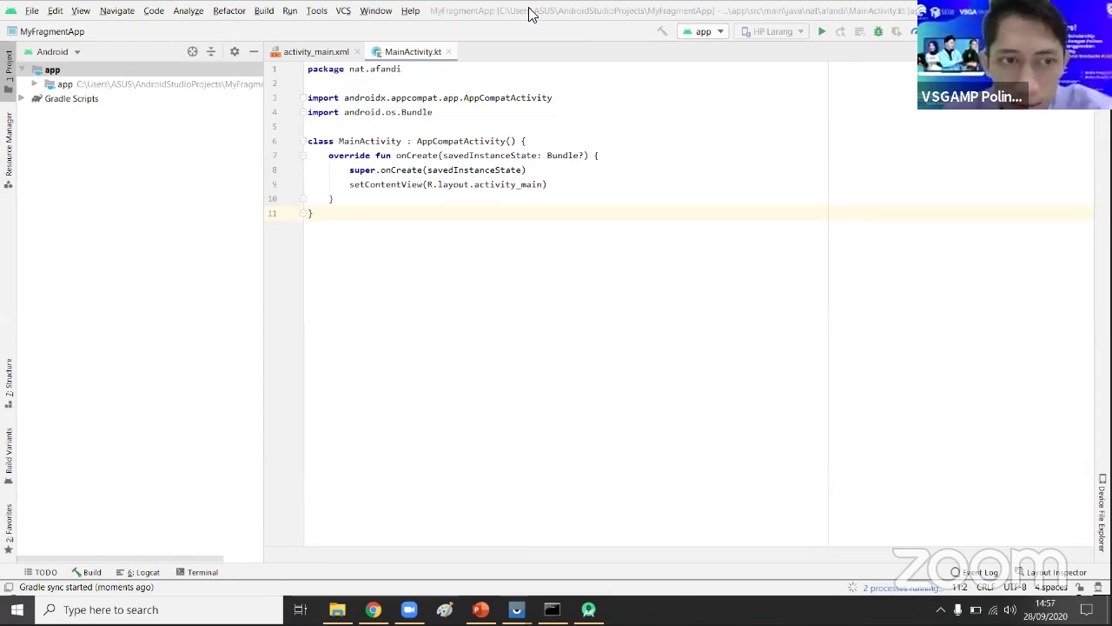
- Wait for MyFragmentApp's Gradle sync to finish, then check the run target device list showing HP Larang
click(575, 234)
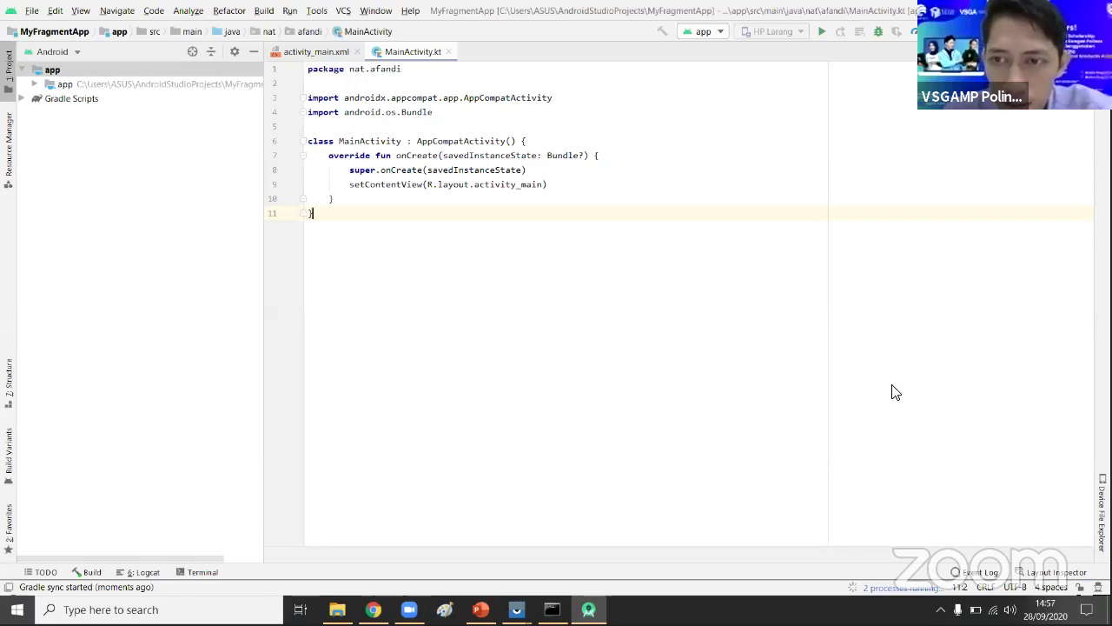
click(891, 597)
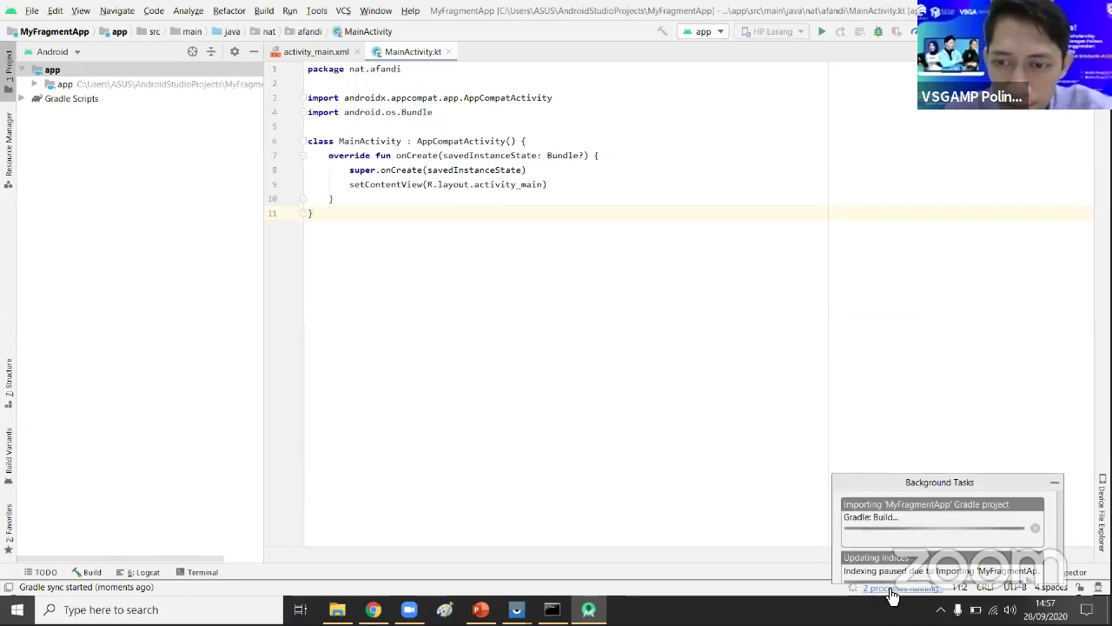
click(889, 597)
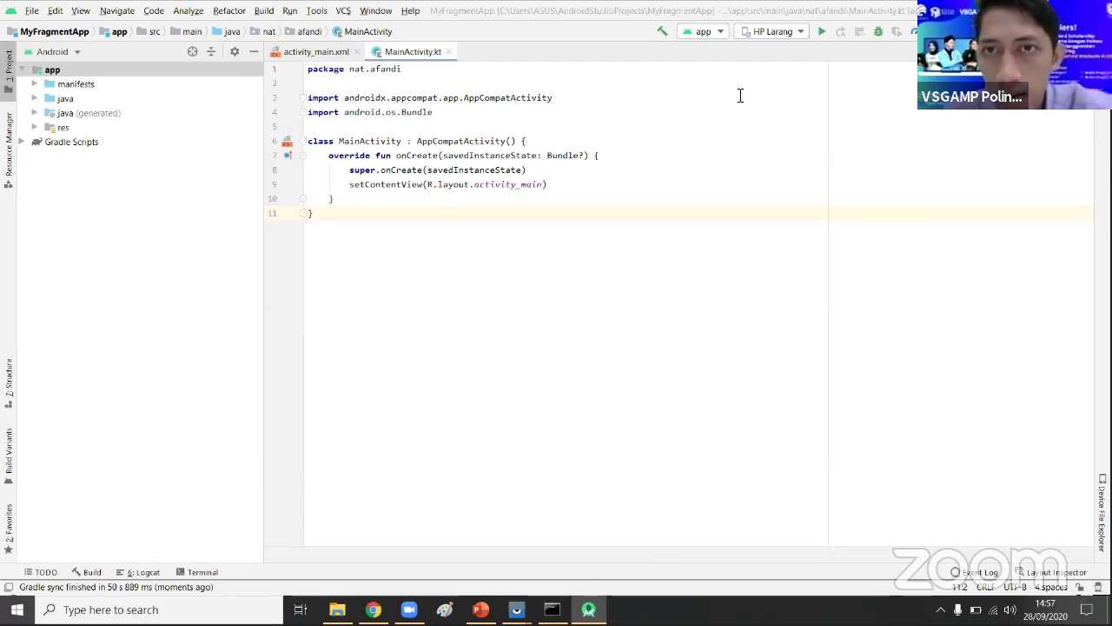
click(790, 32)
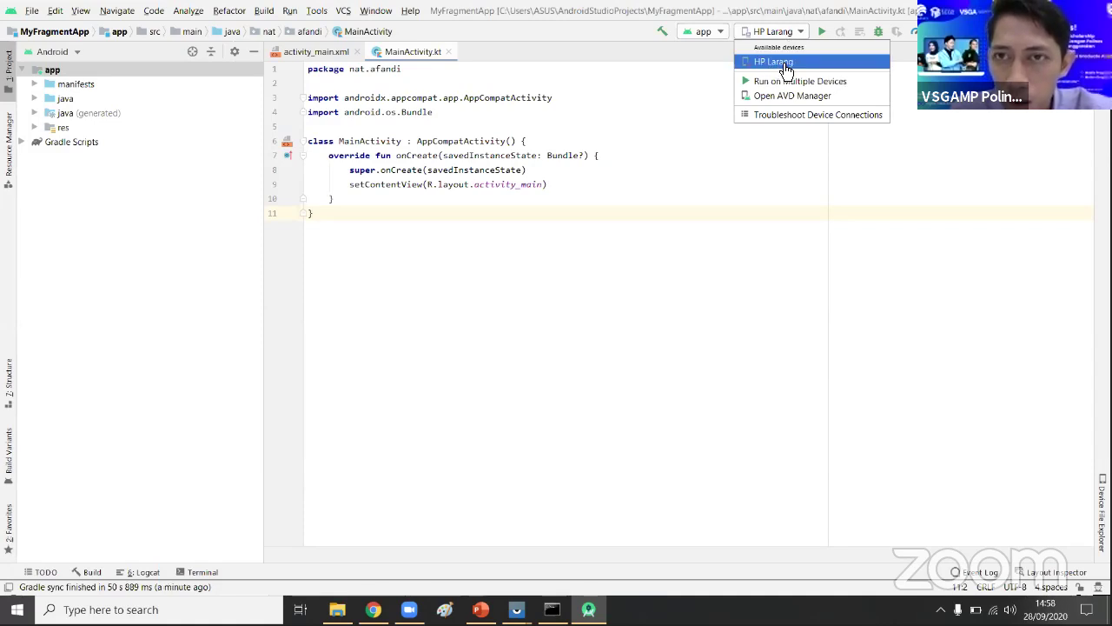
click(842, 238)
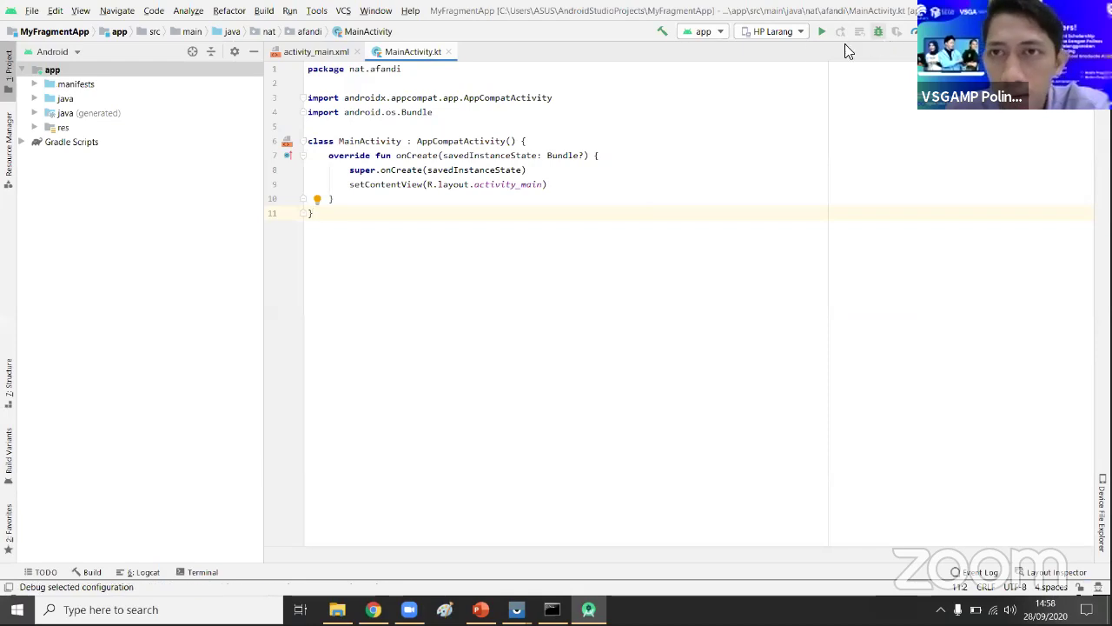
click(803, 34)
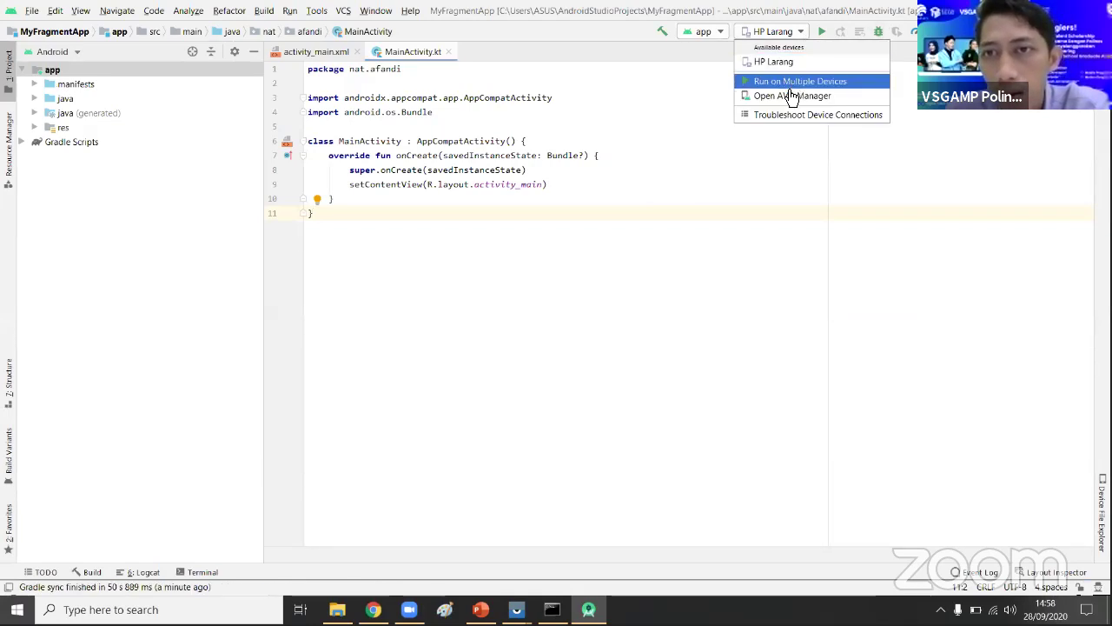
click(802, 35)
click(803, 34)
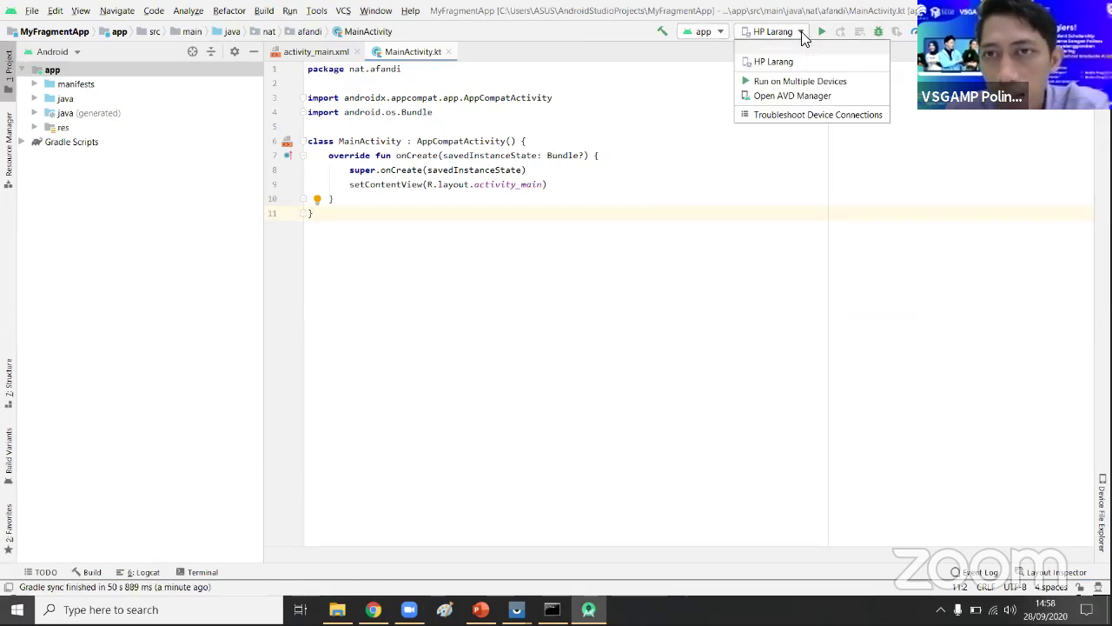
click(805, 95)
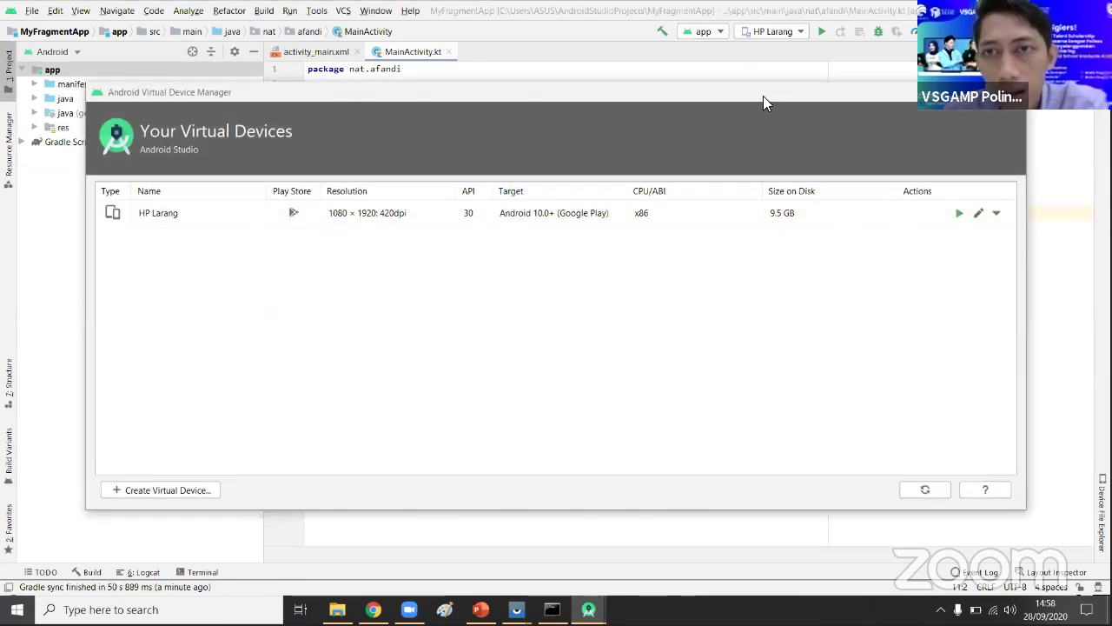
drag(763, 87, 701, 58)
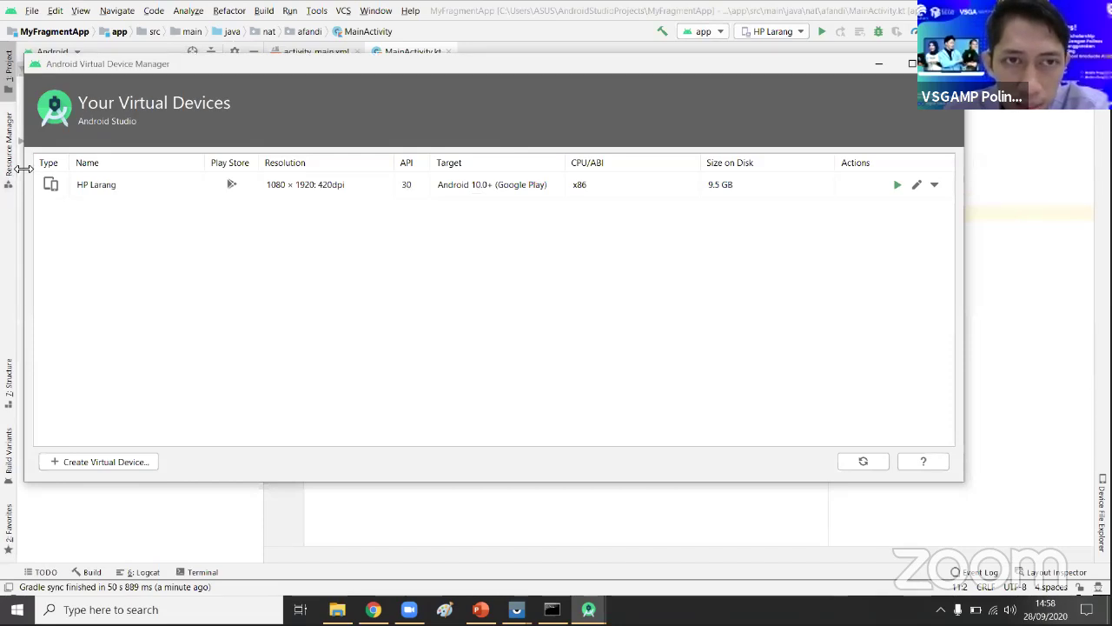
drag(23, 169, 163, 178)
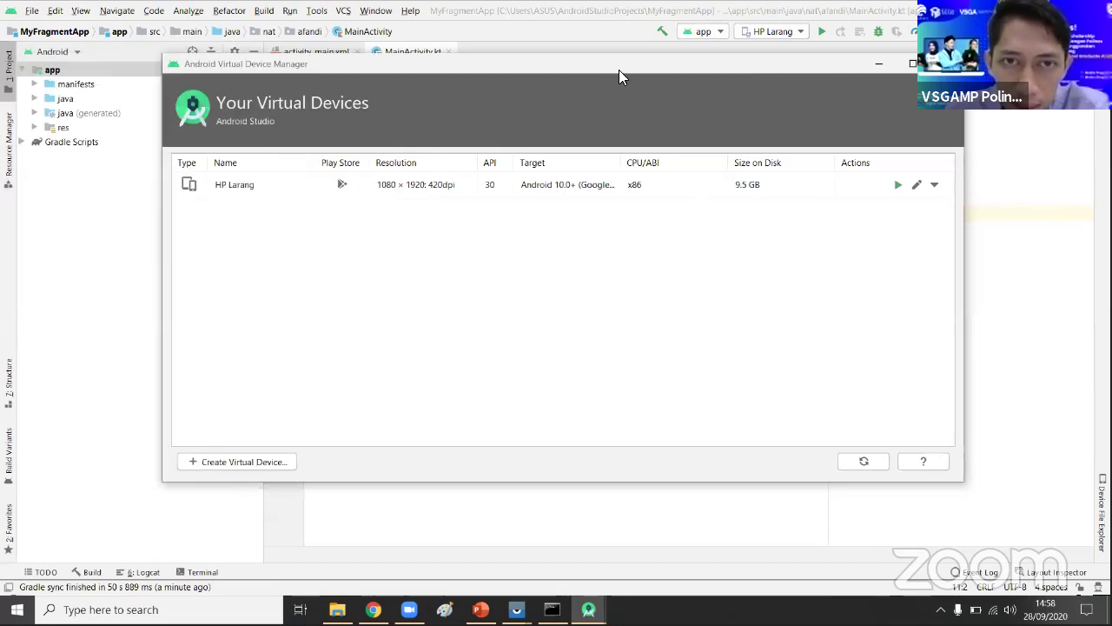
drag(489, 65, 368, 57)
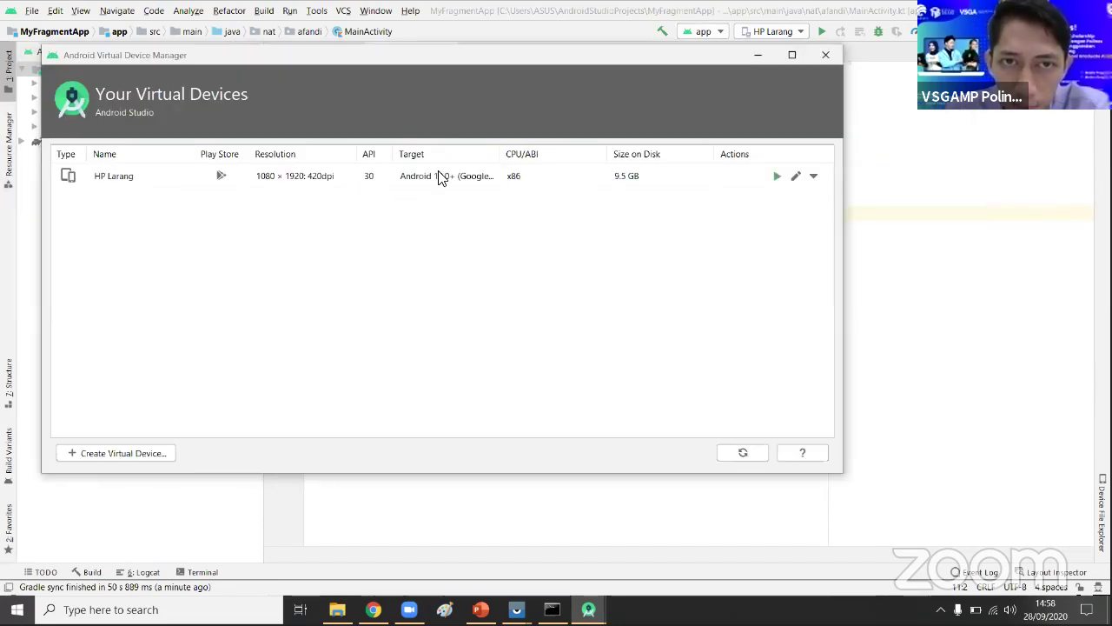
click(371, 181)
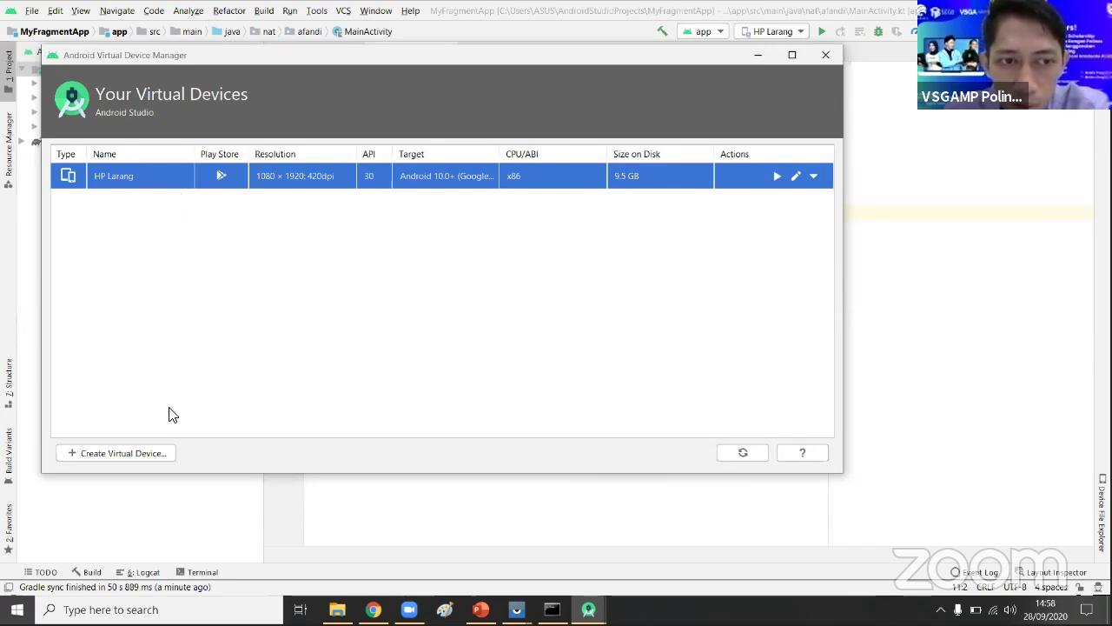
click(159, 460)
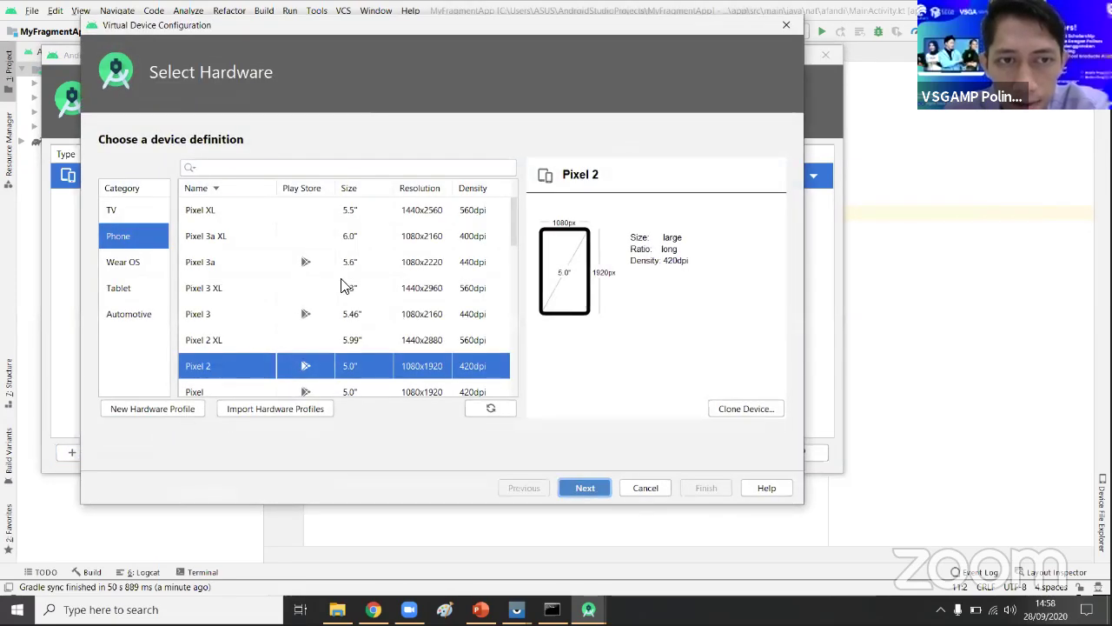
- Pick Pixel 2 from the Phone hardware list and advance to the R (API 30) system image
scroll(323, 317, down, 5)
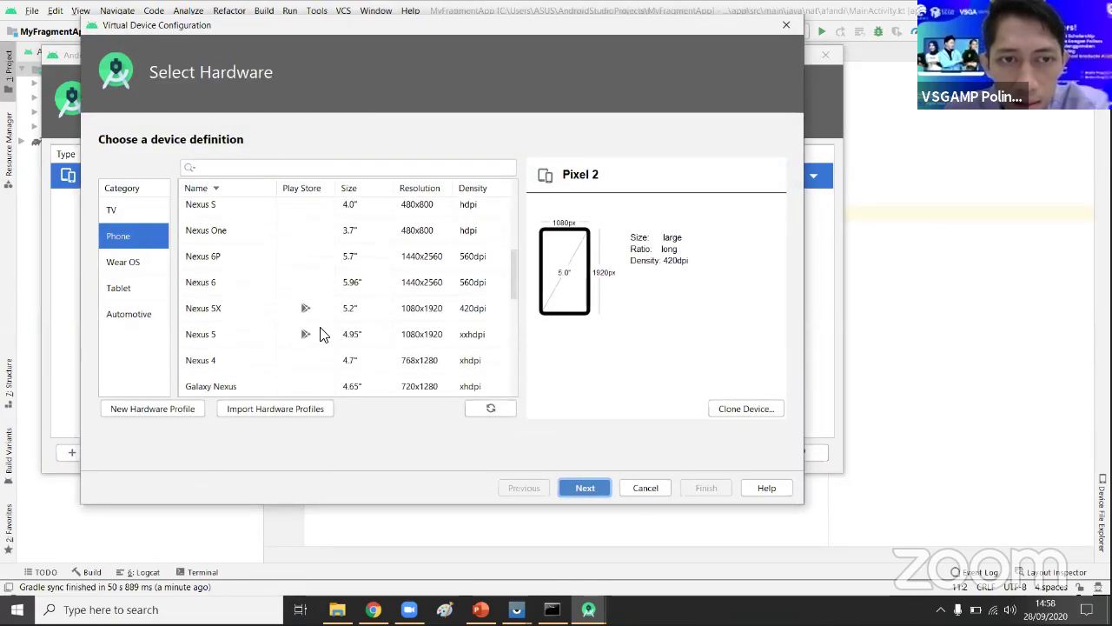
scroll(321, 333, up, 5)
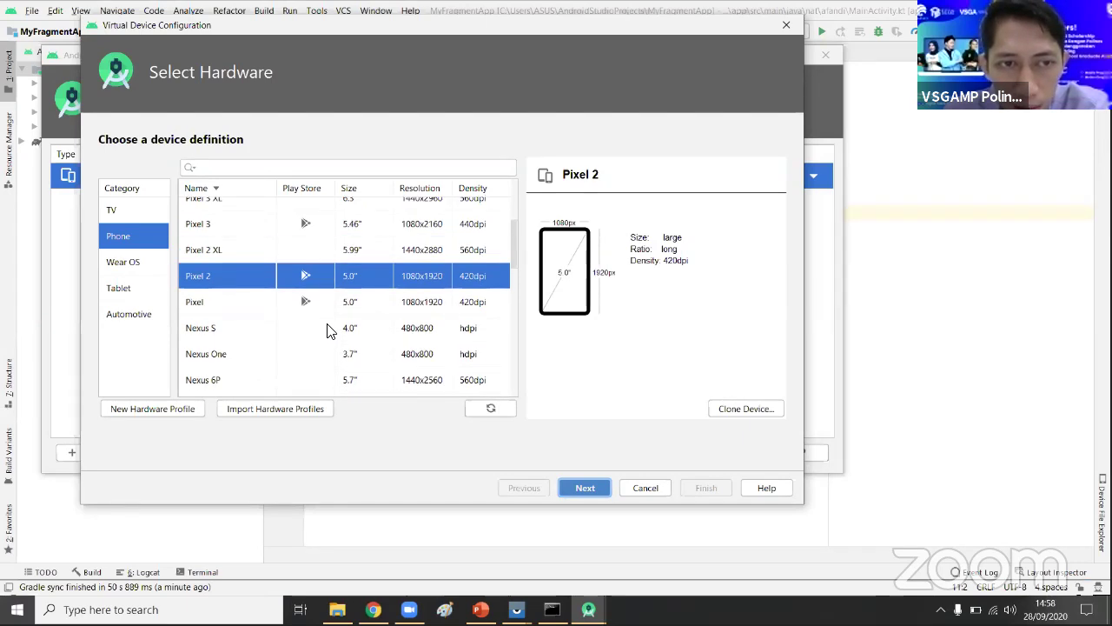
scroll(295, 322, up, 2)
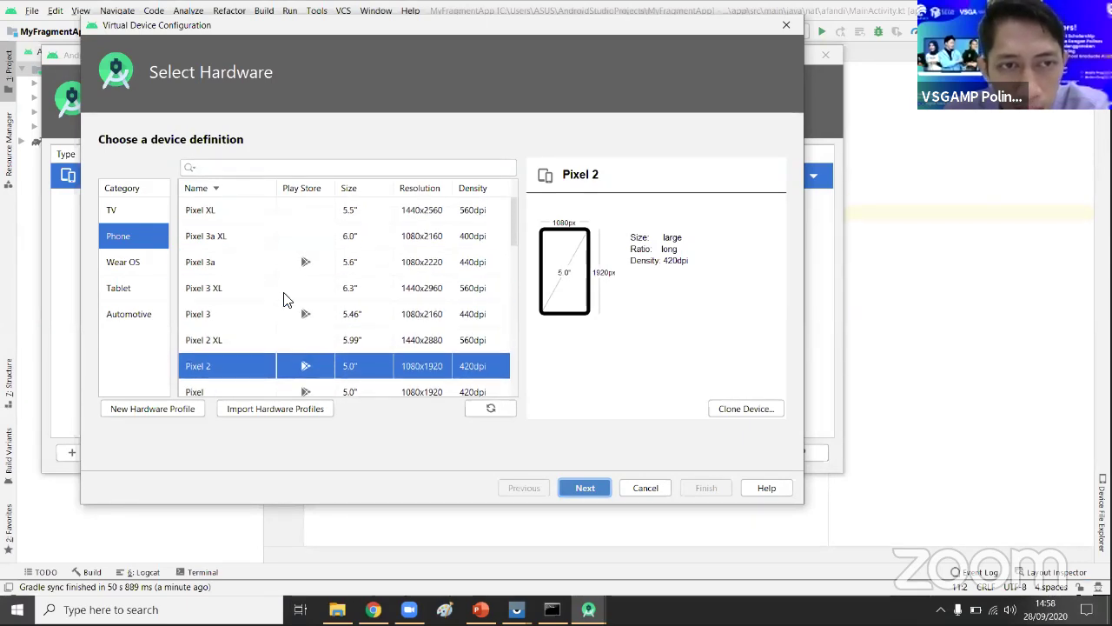
scroll(241, 278, down, 2)
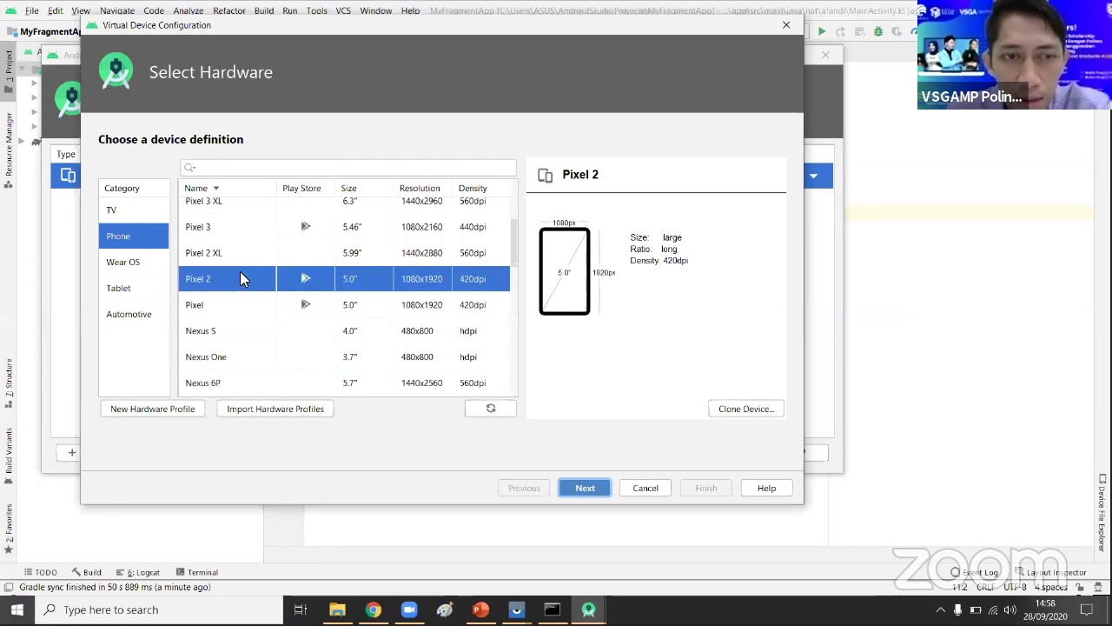
click(230, 252)
click(236, 331)
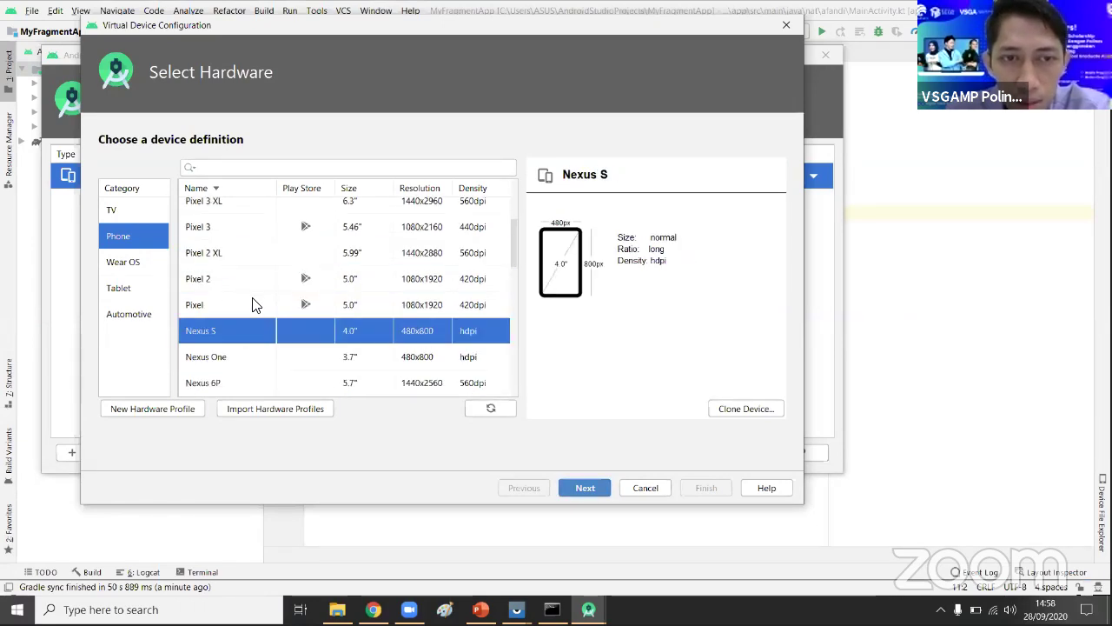
scroll(276, 261, up, 2)
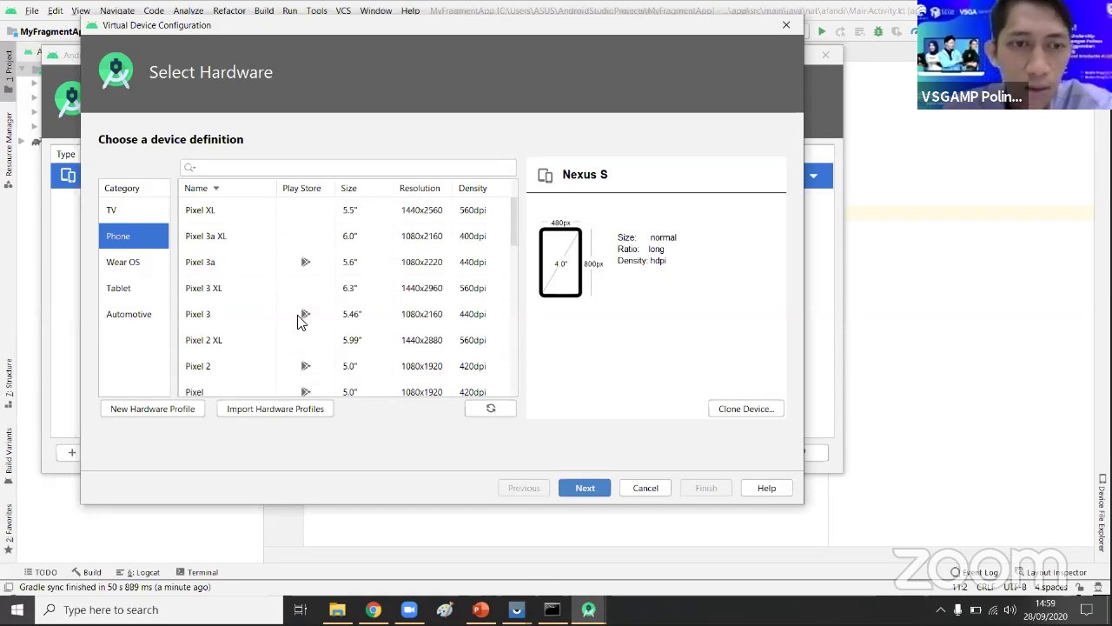
scroll(235, 344, down, 3)
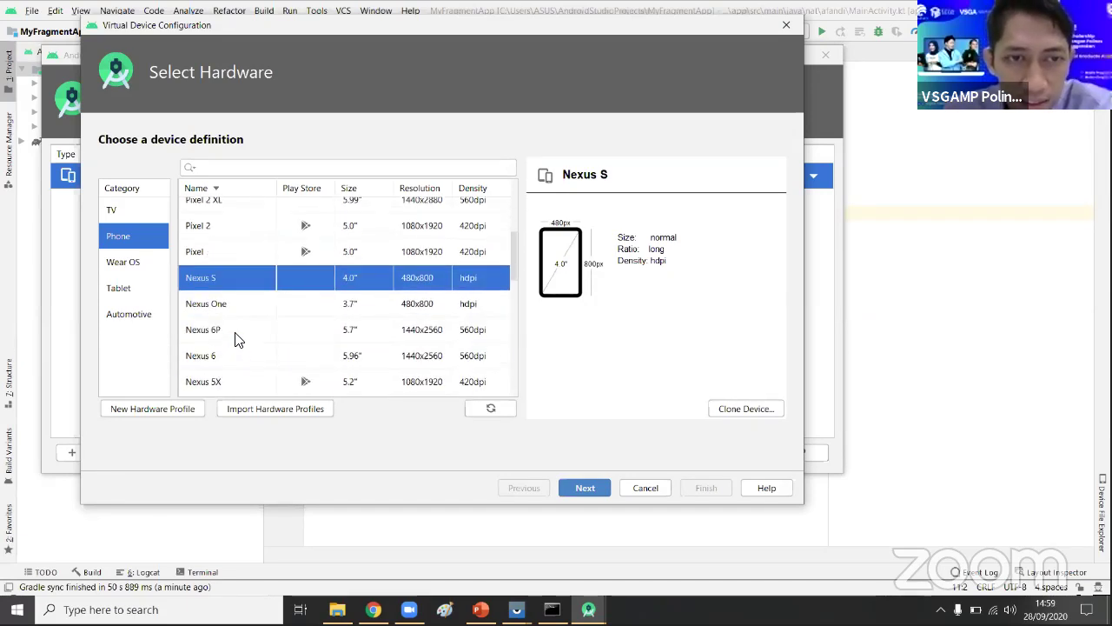
scroll(239, 337, up, 2)
click(262, 327)
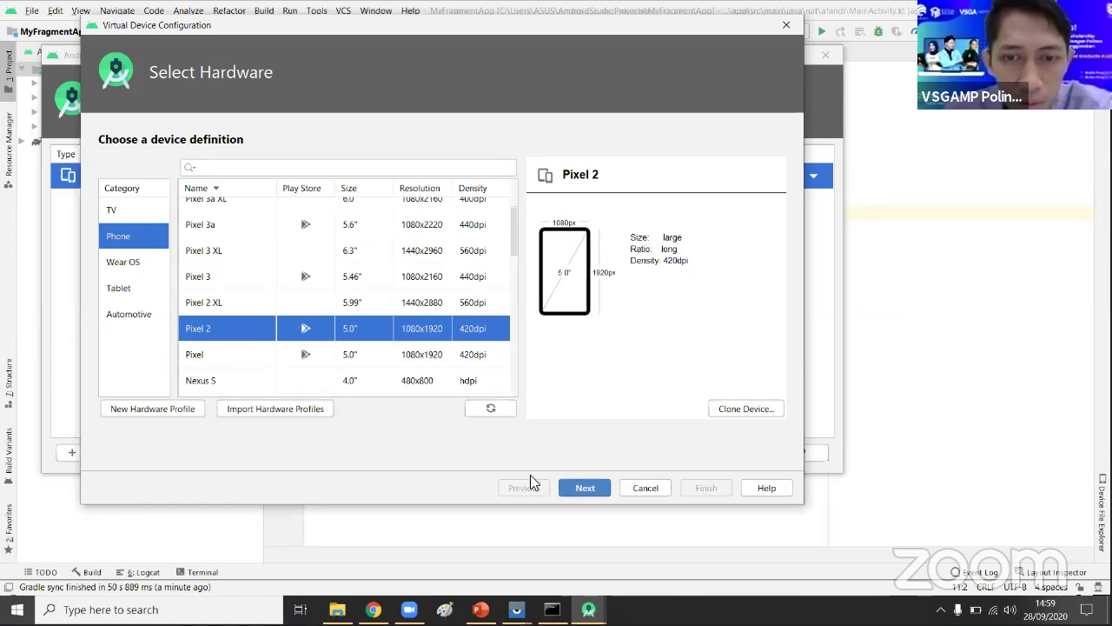
click(572, 485)
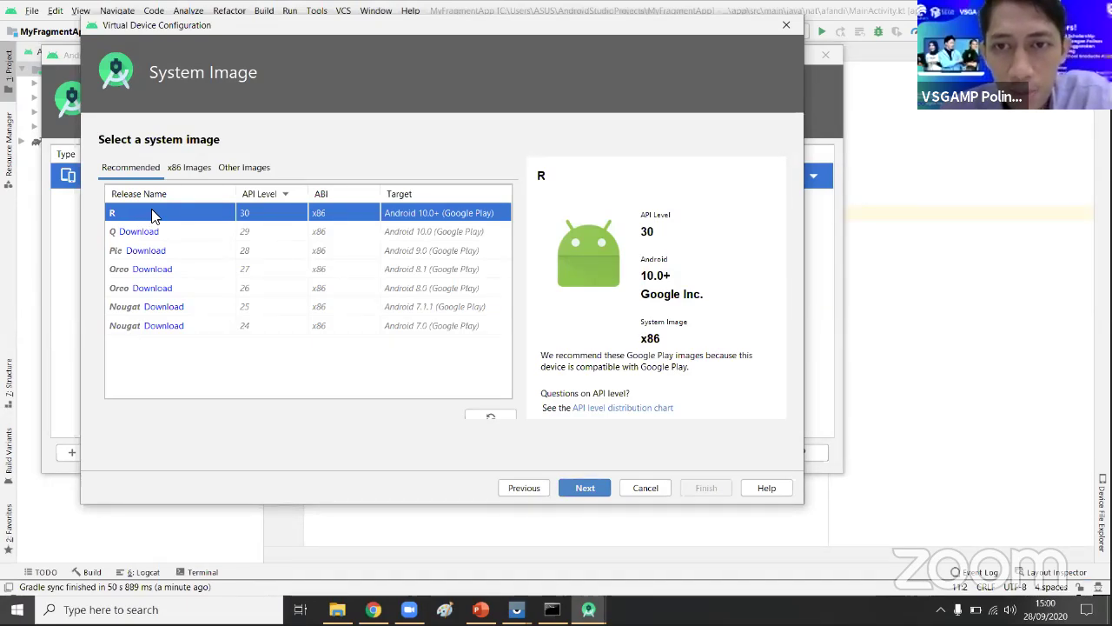
- Accept the R API 30 image, rename the AVD to 'Afandi Phone', and finish creating it
click(586, 489)
drag(234, 173, 129, 165)
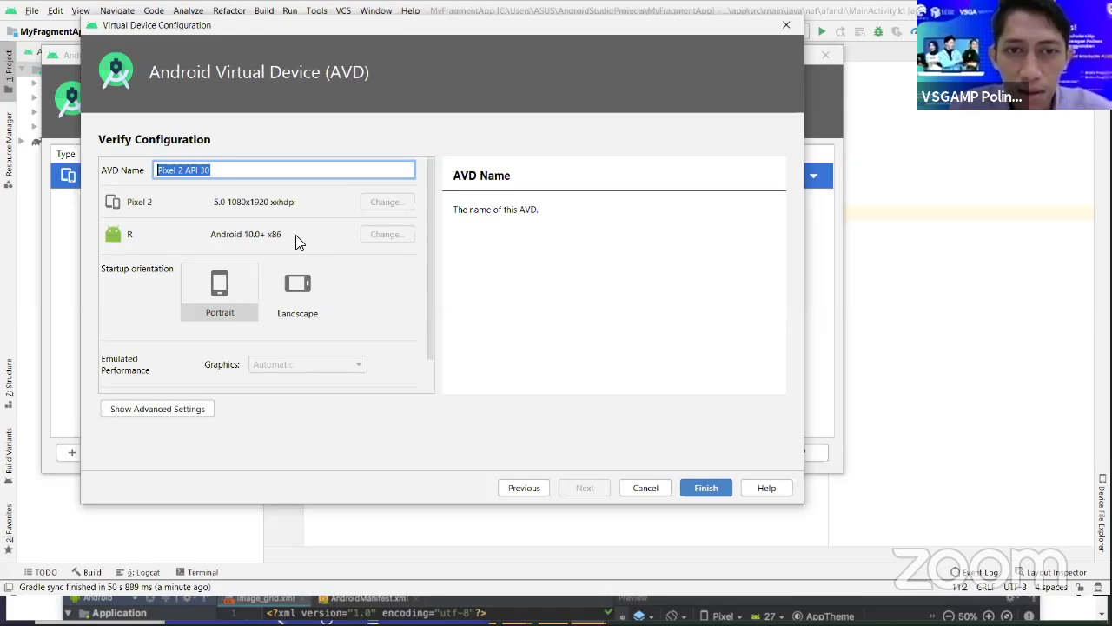
text(A)
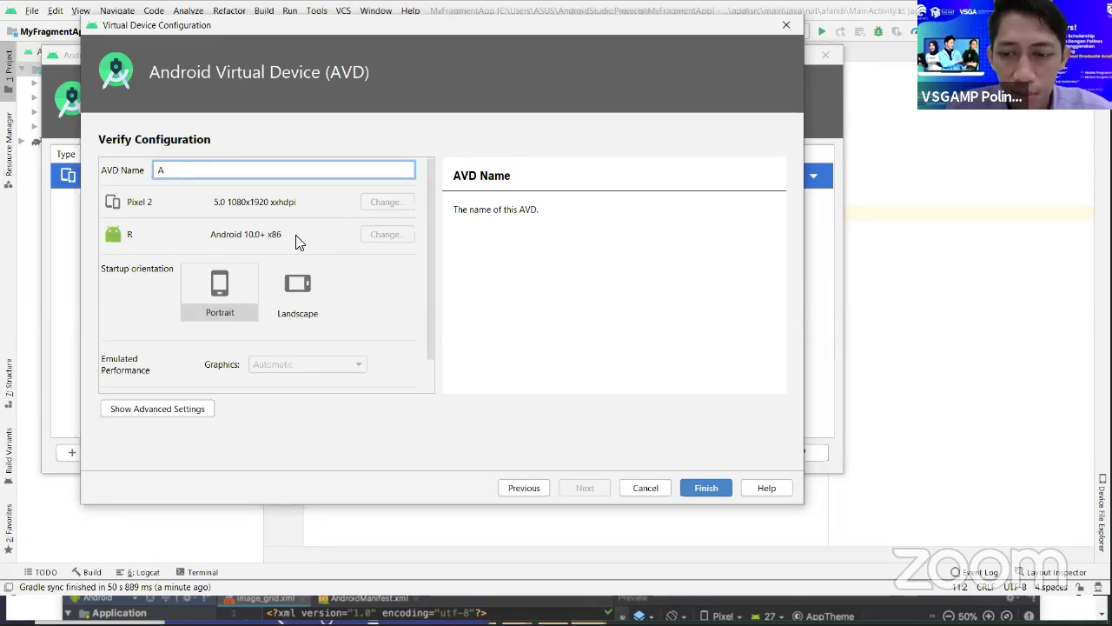
key(BackSpace)
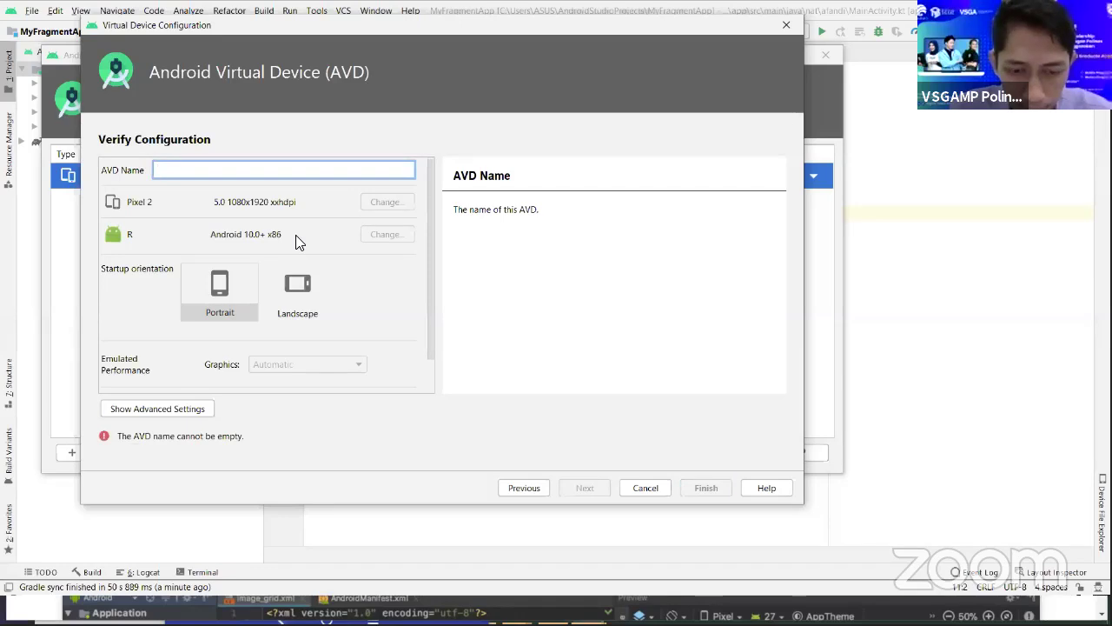
text(And)
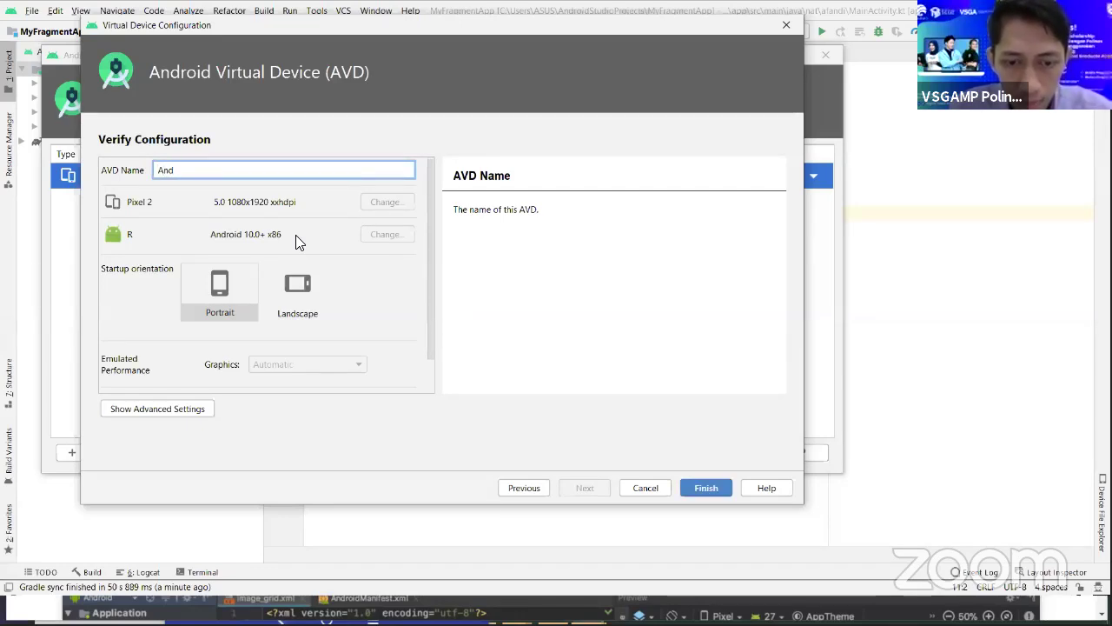
key(BackSpace)
key(BackSpace)
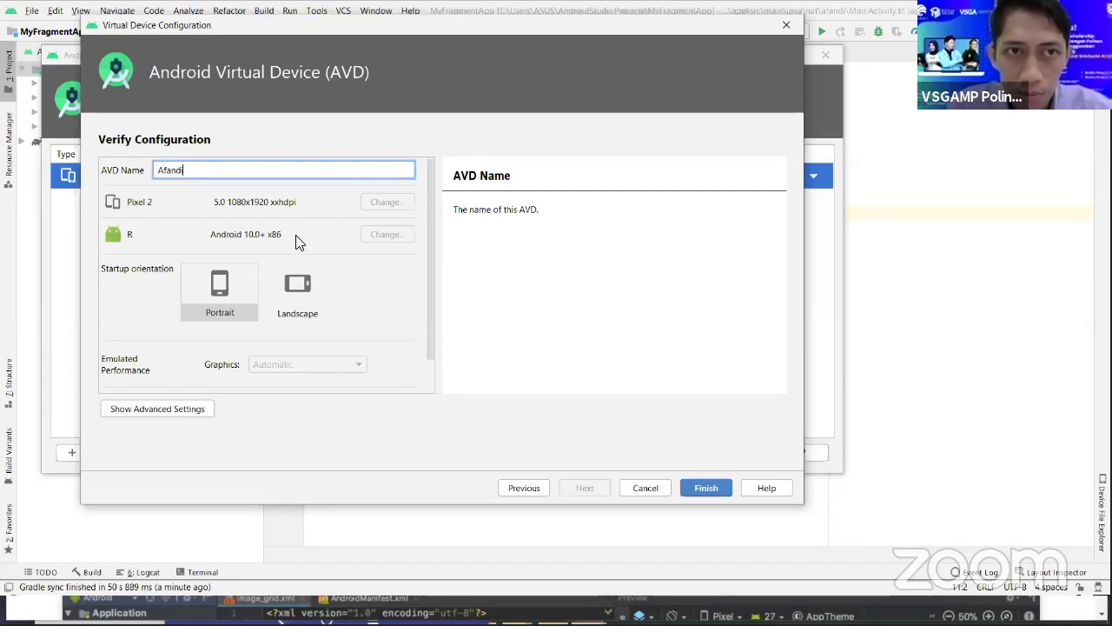
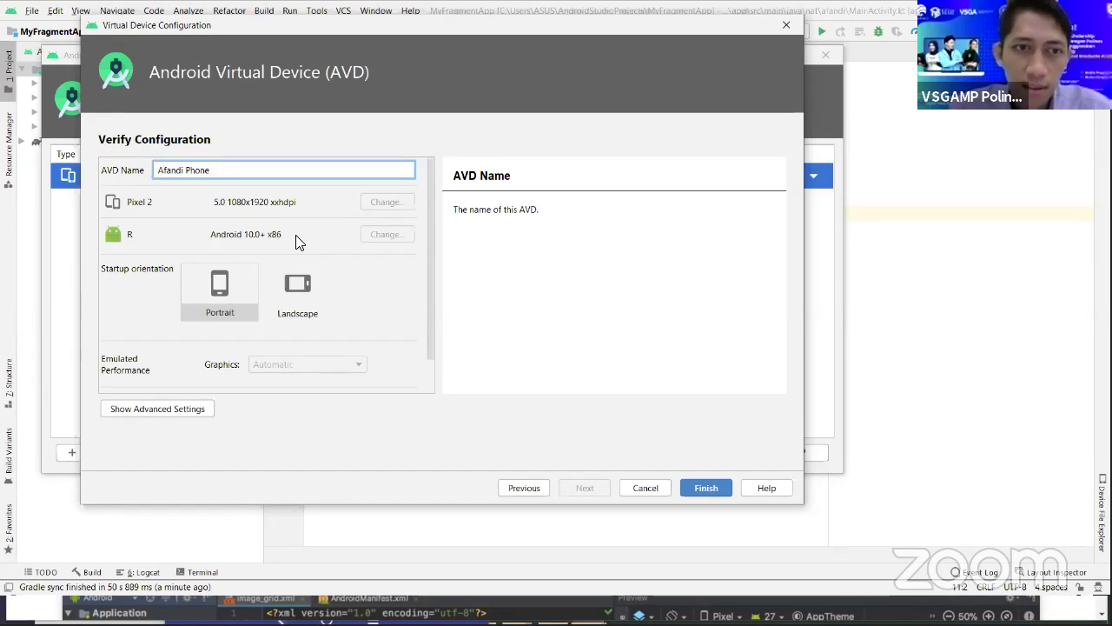
scroll(276, 321, down, 1)
scroll(276, 335, up, 1)
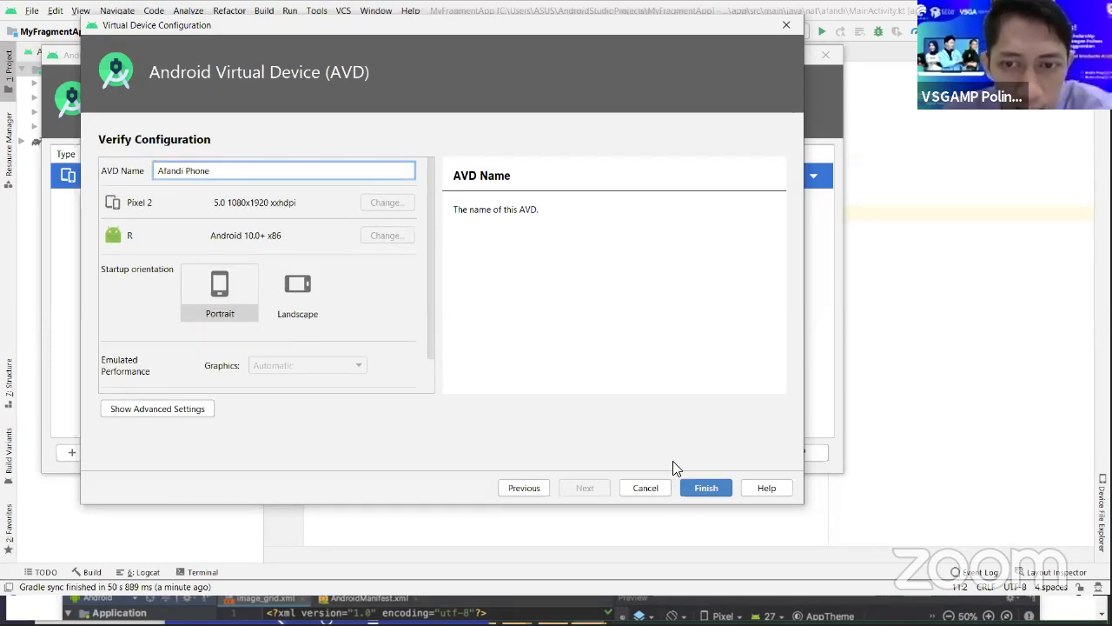
click(706, 488)
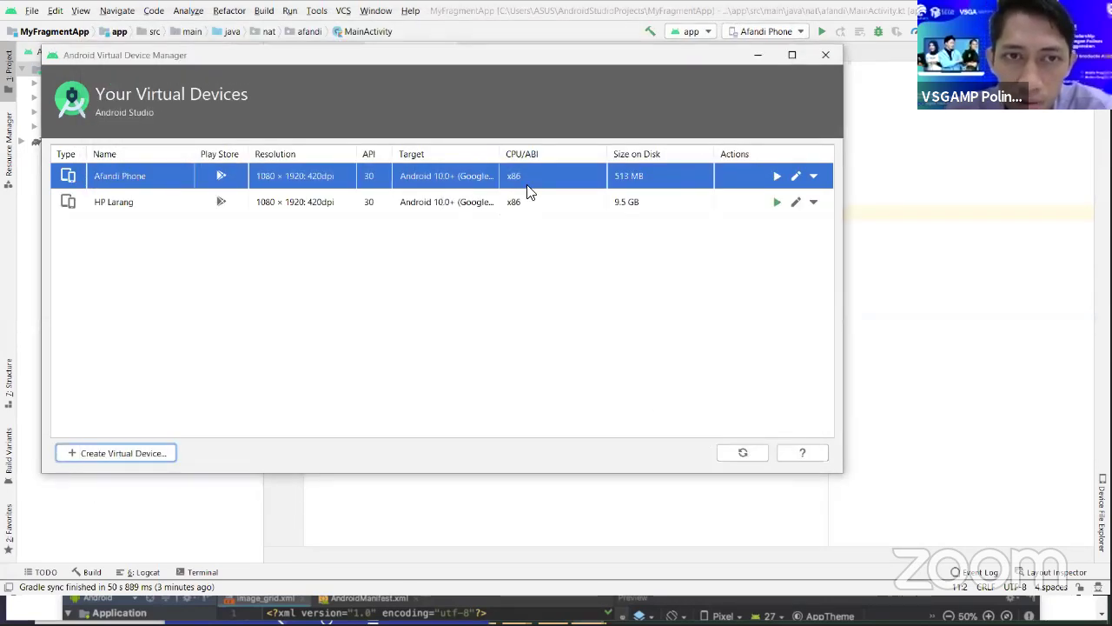
- Select between the Afandi Phone and HP Larang rows, then close the Virtual Device Manager
click(665, 203)
click(664, 182)
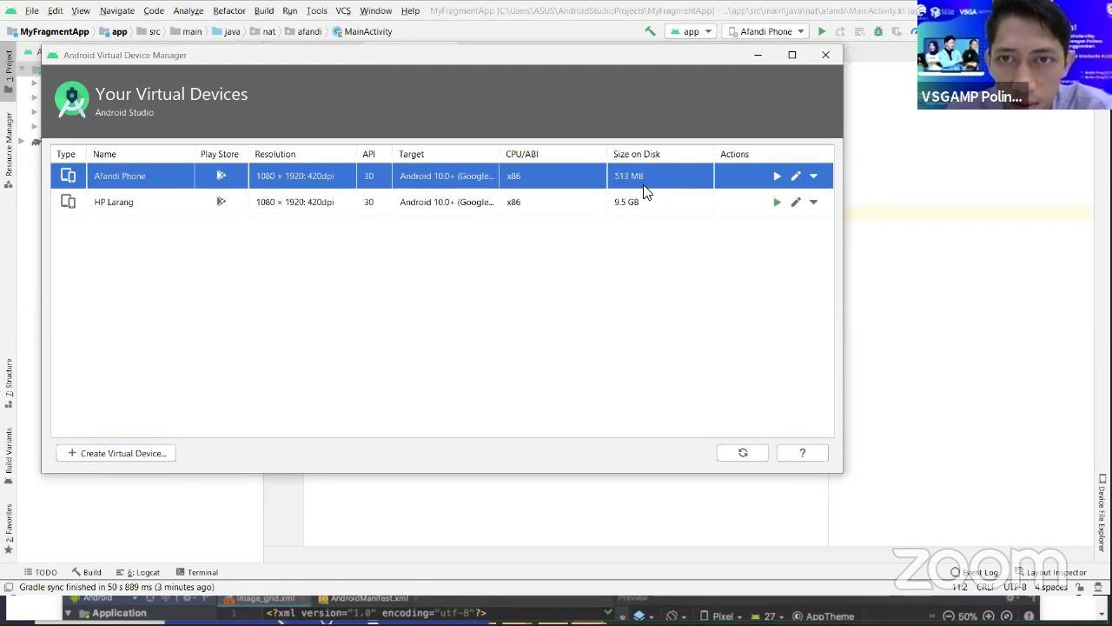
click(561, 193)
click(565, 184)
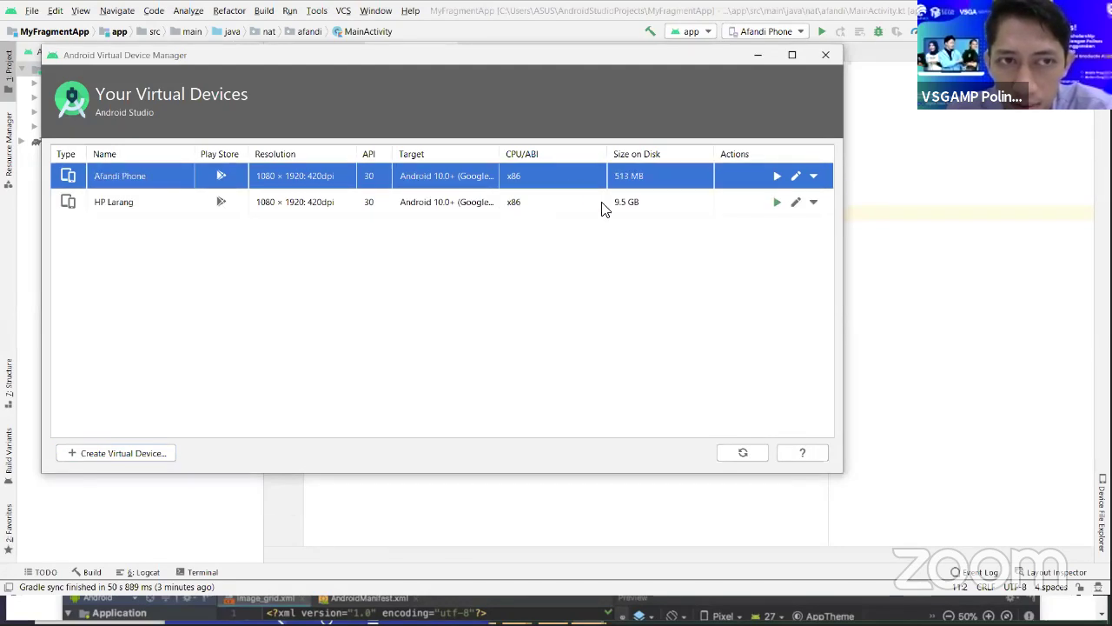
click(649, 203)
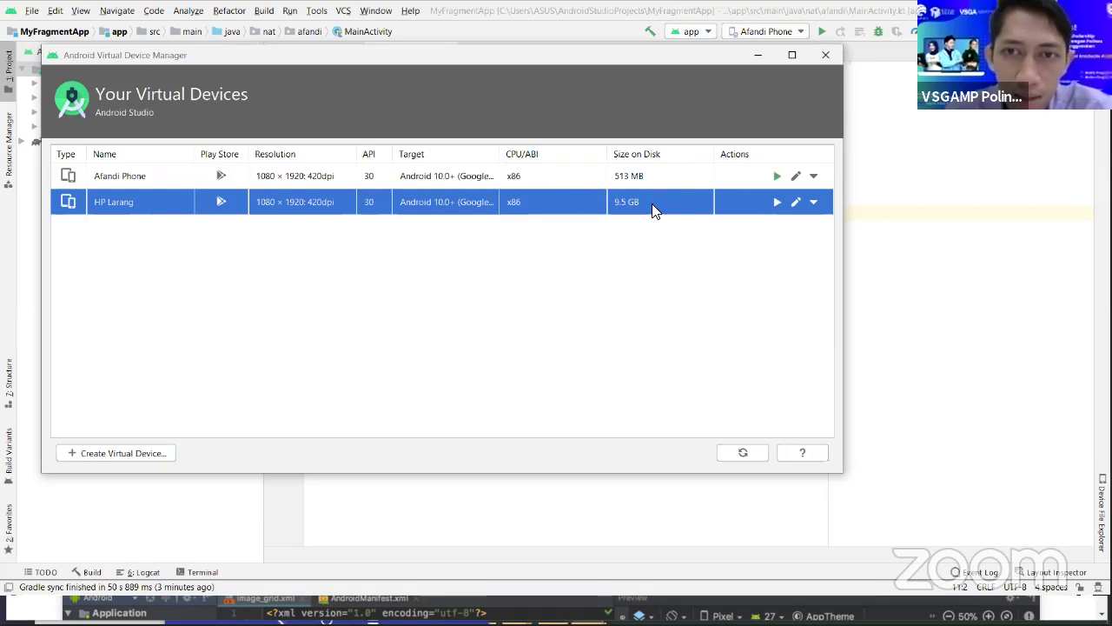
click(824, 58)
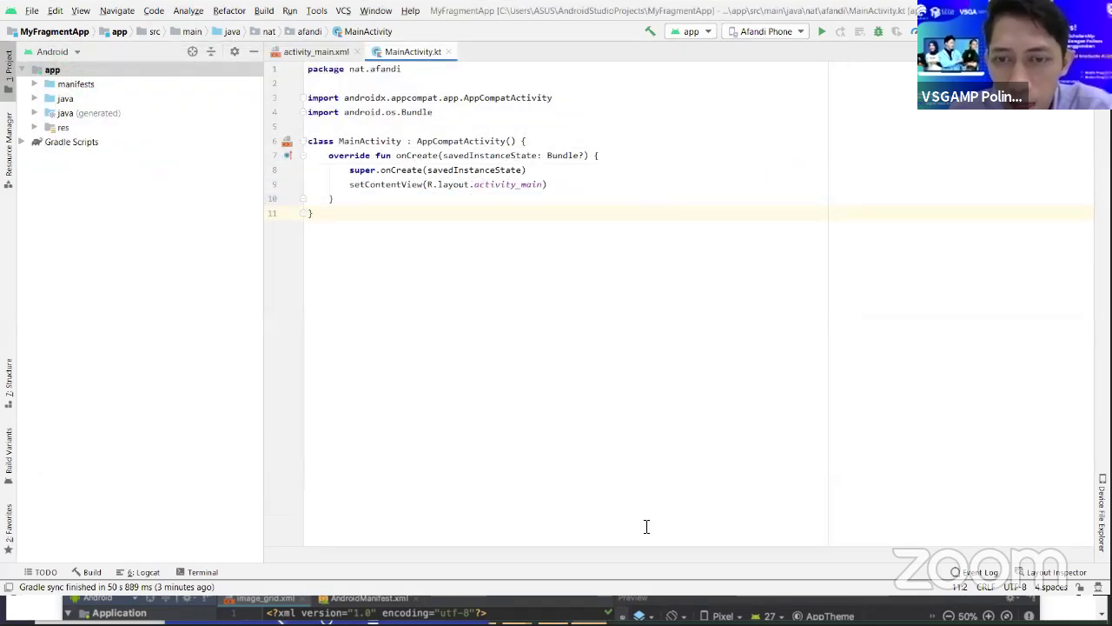
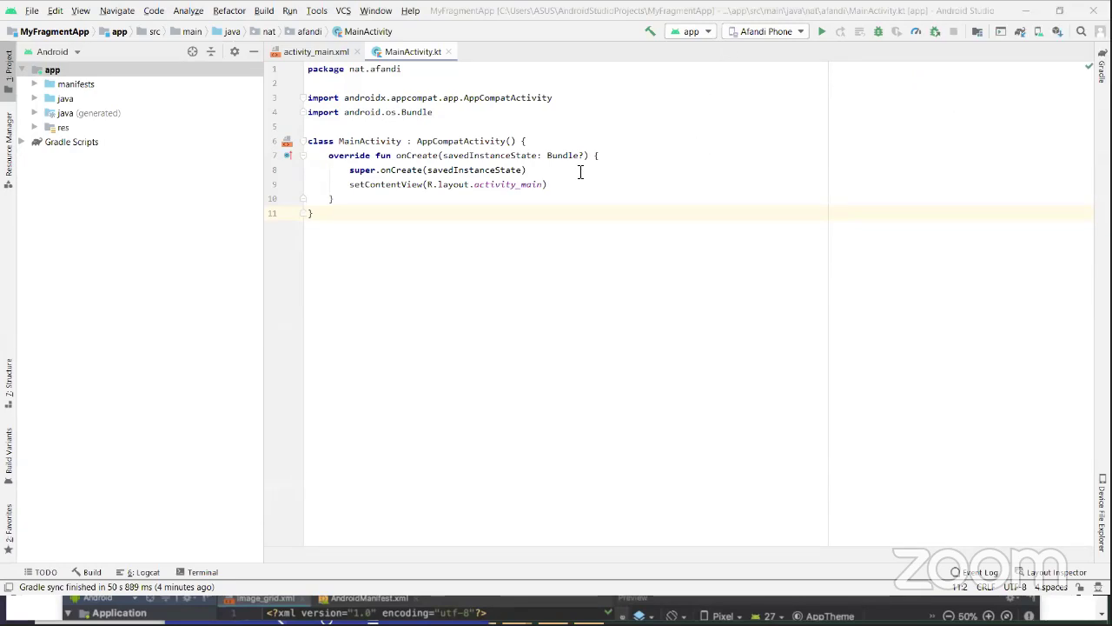
- Open the MyLecturer project in this window and accept the local Android SDK path
click(31, 11)
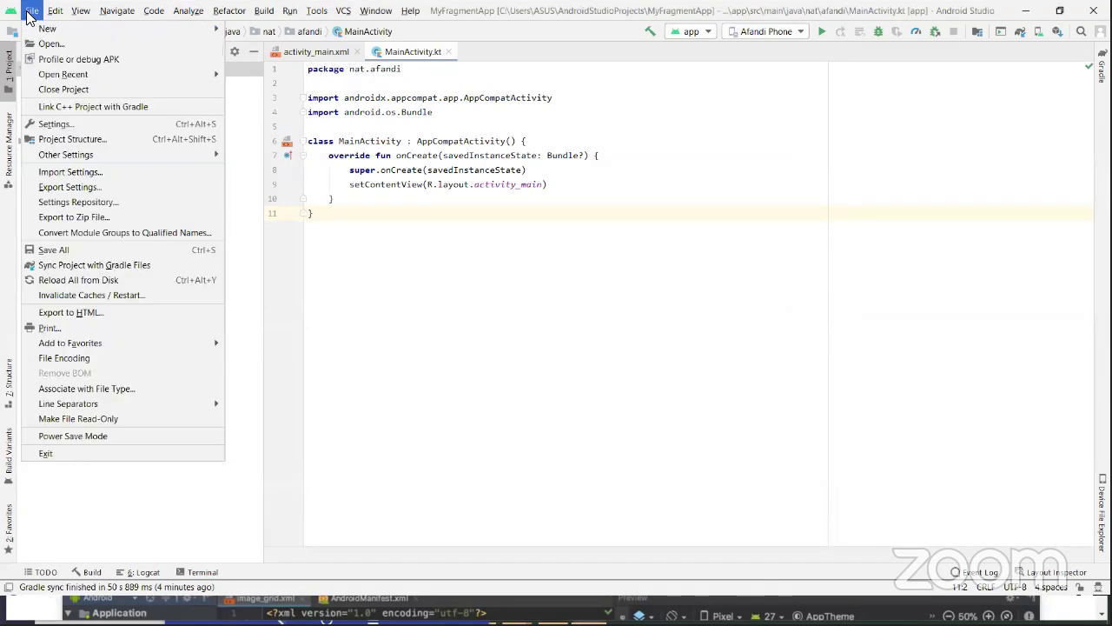
click(38, 44)
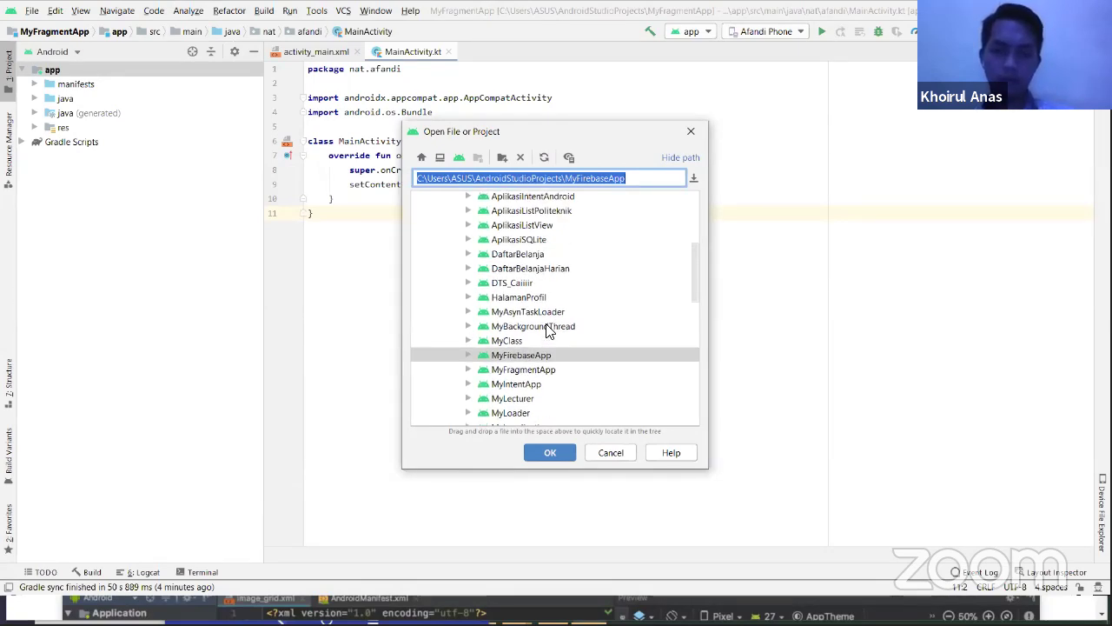
scroll(548, 339, down, 1)
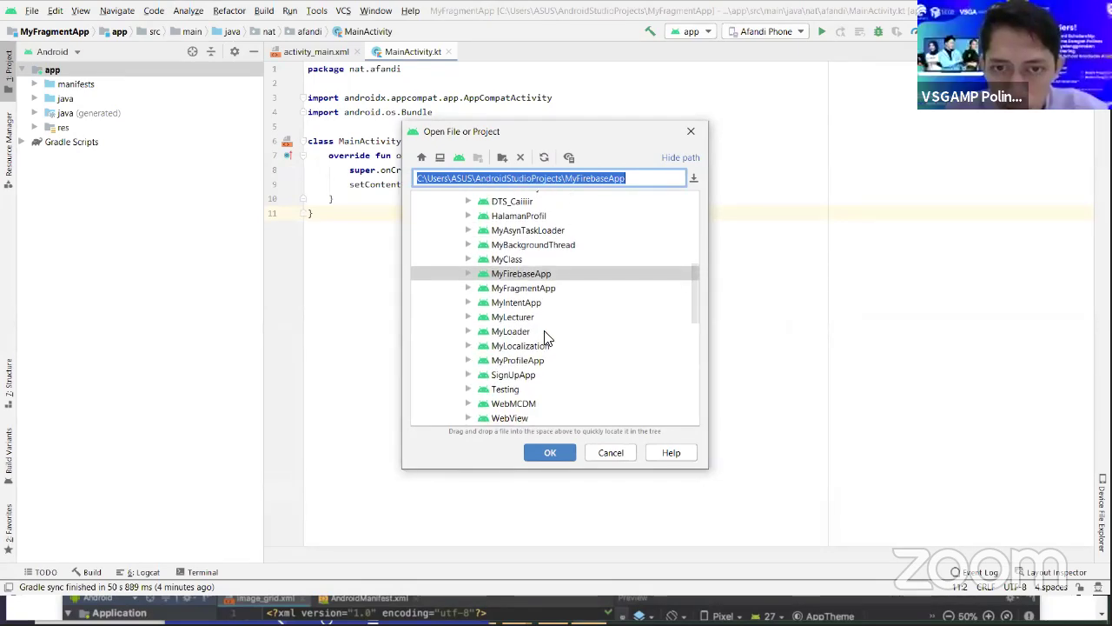
scroll(547, 348, down, 2)
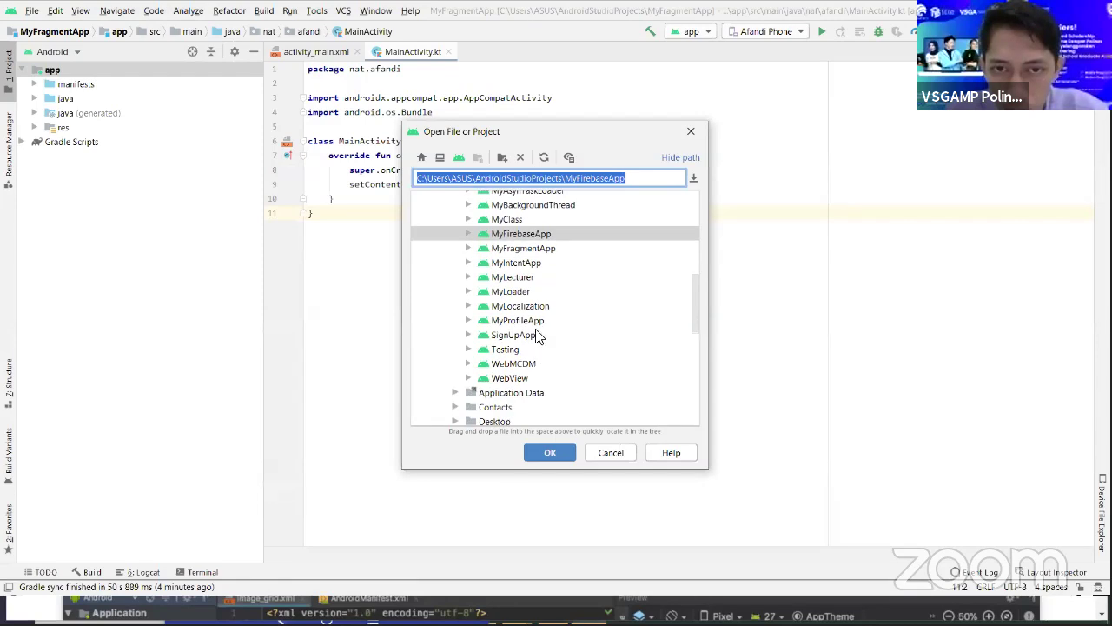
click(525, 280)
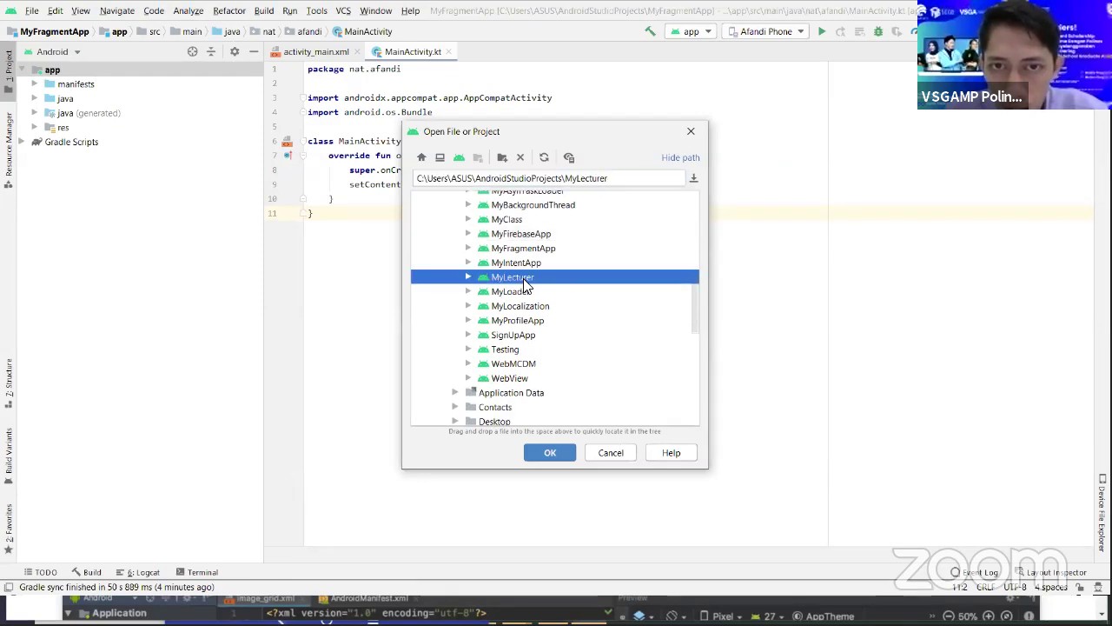
click(560, 450)
click(584, 322)
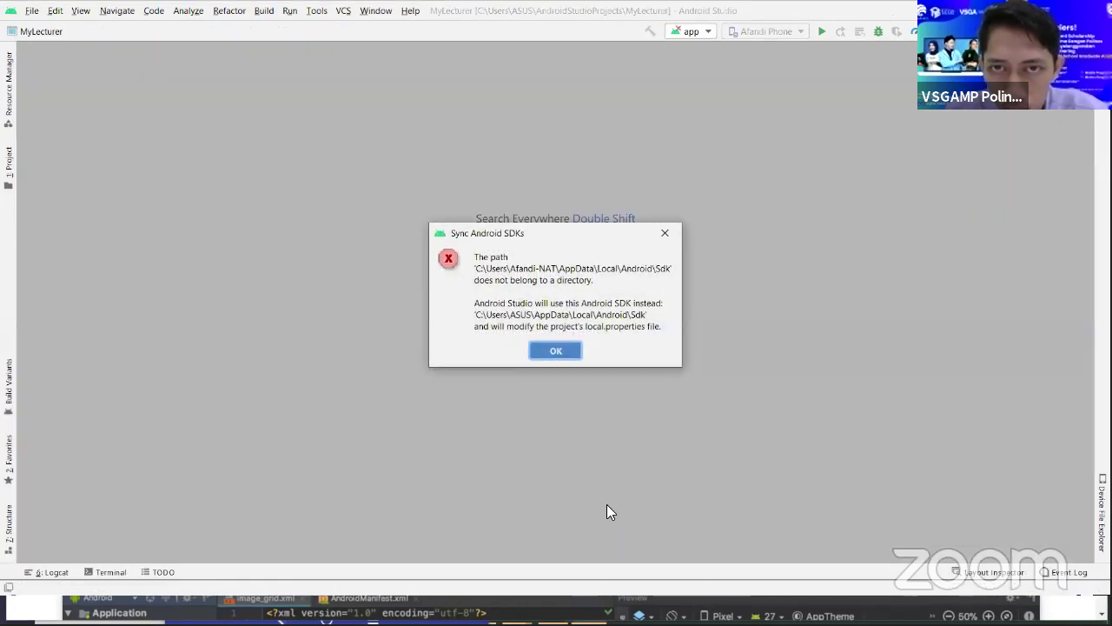
click(547, 351)
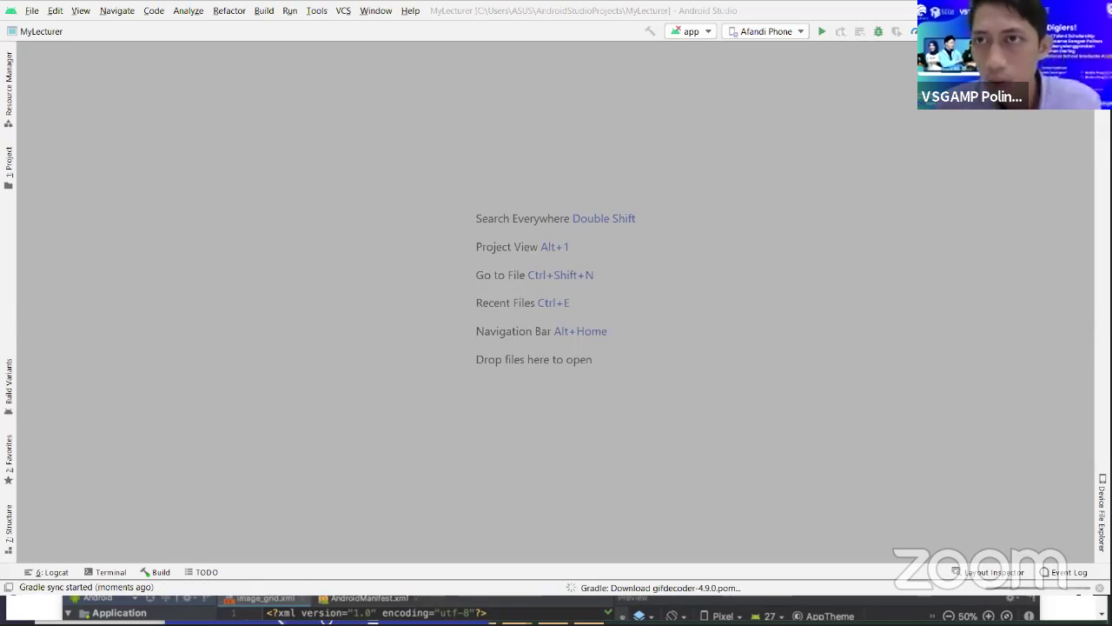
- Dismiss the Build menu that was opened by mistake
click(289, 12)
mouse_move(270, 17)
click(231, 24)
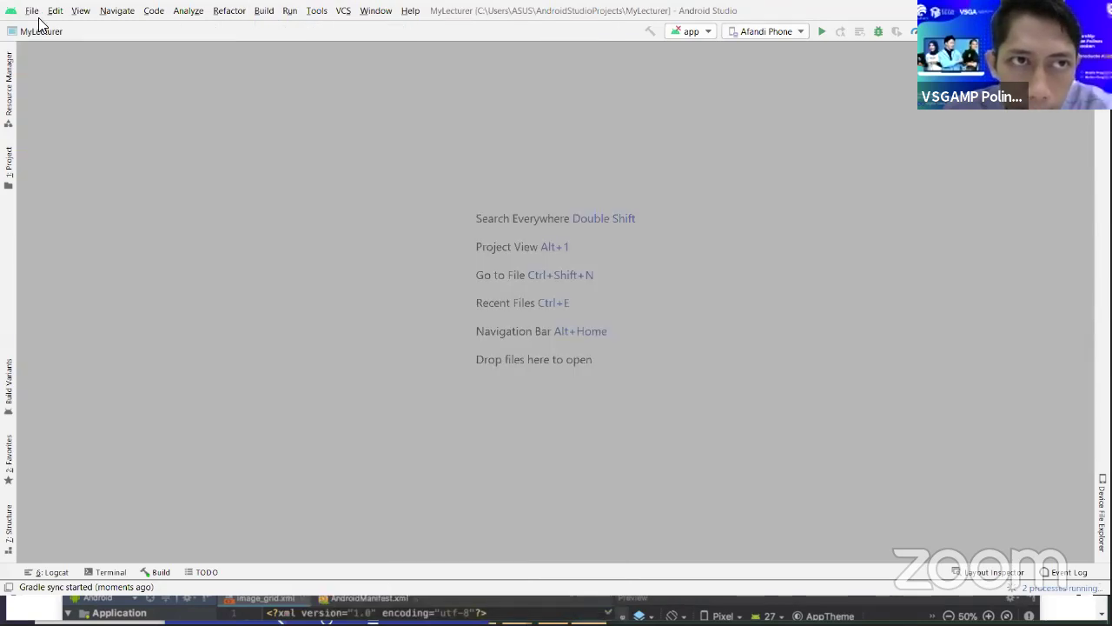
- Open the MyFirebaseApp project in the current window, replacing MyLecturer
click(38, 16)
click(44, 44)
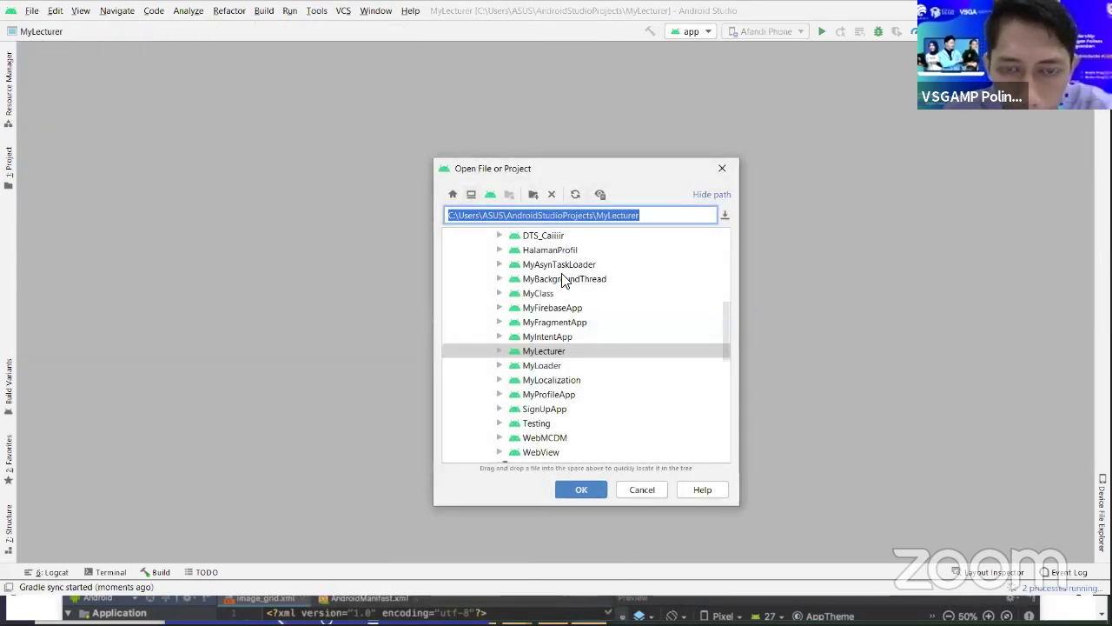
scroll(572, 424, down, 1)
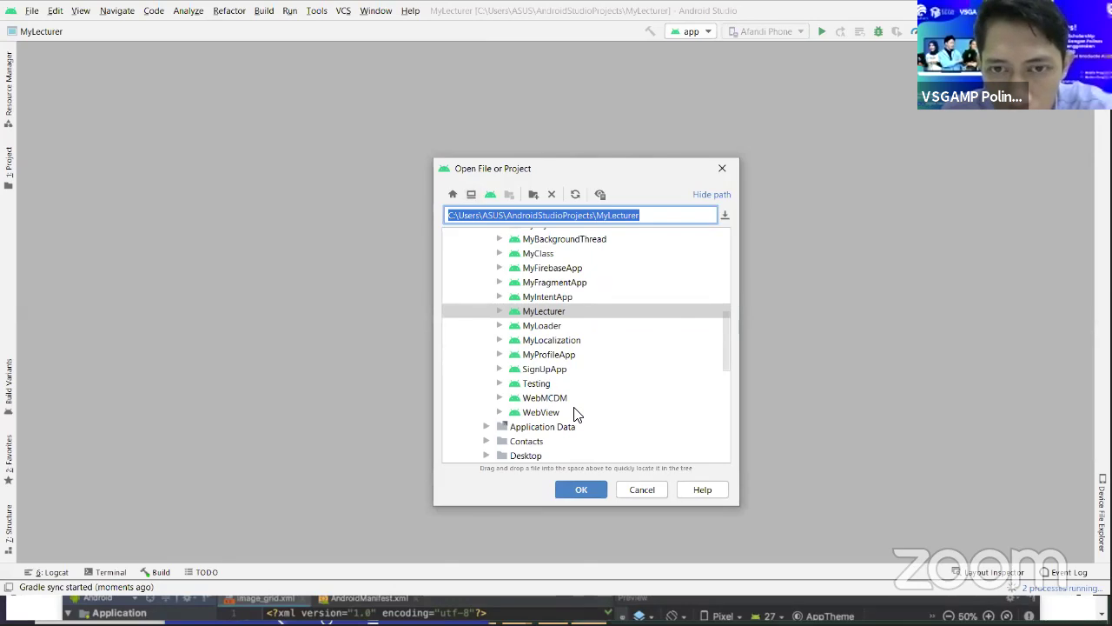
scroll(573, 419, up, 2)
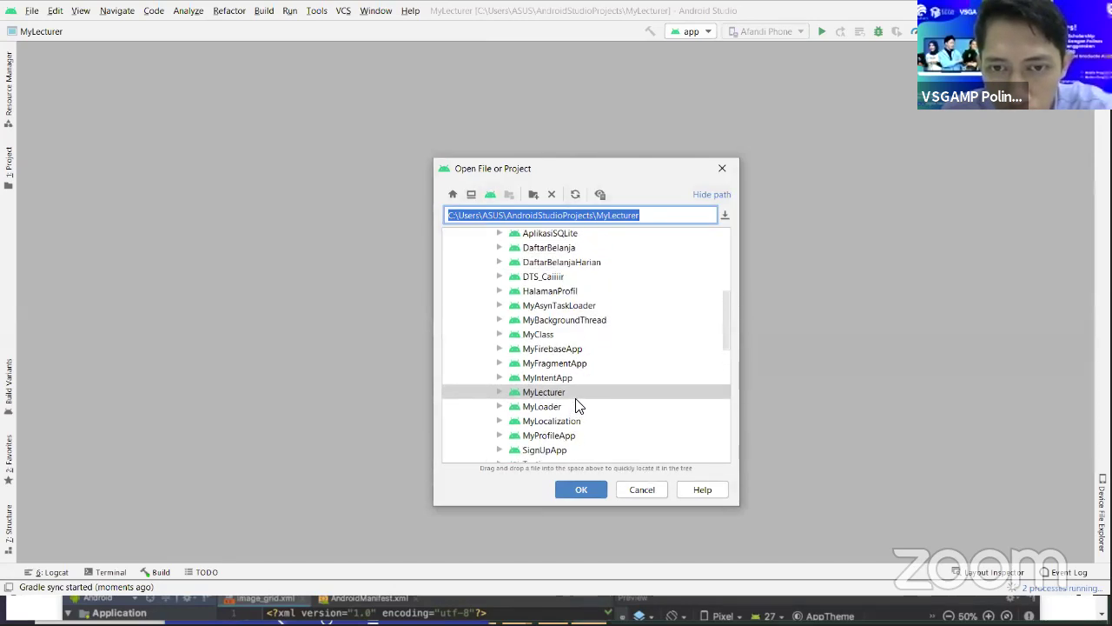
click(582, 365)
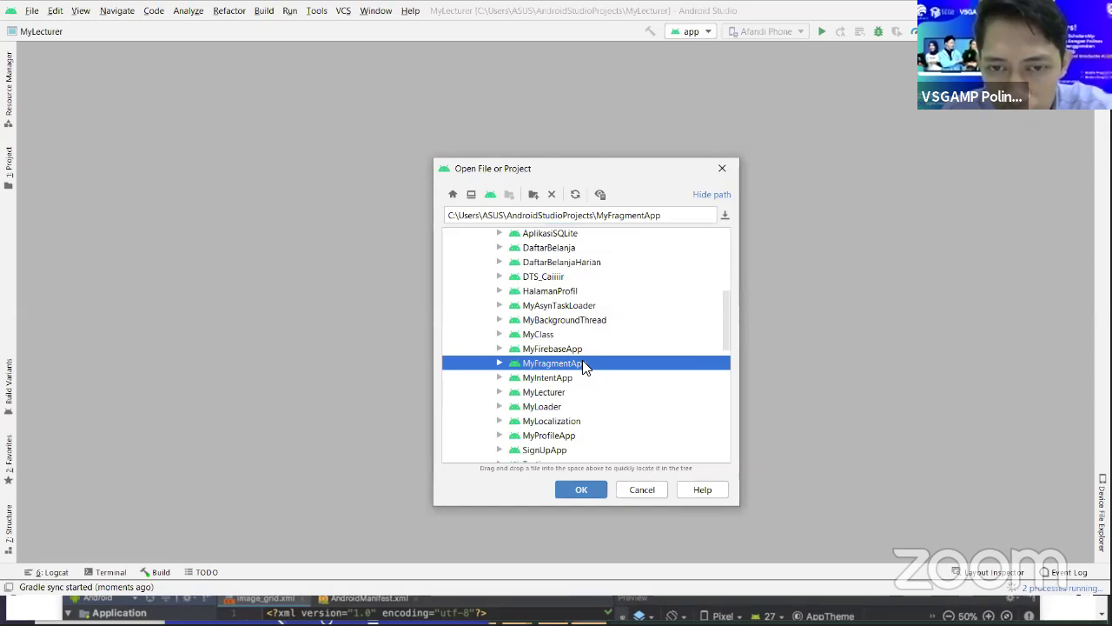
click(581, 349)
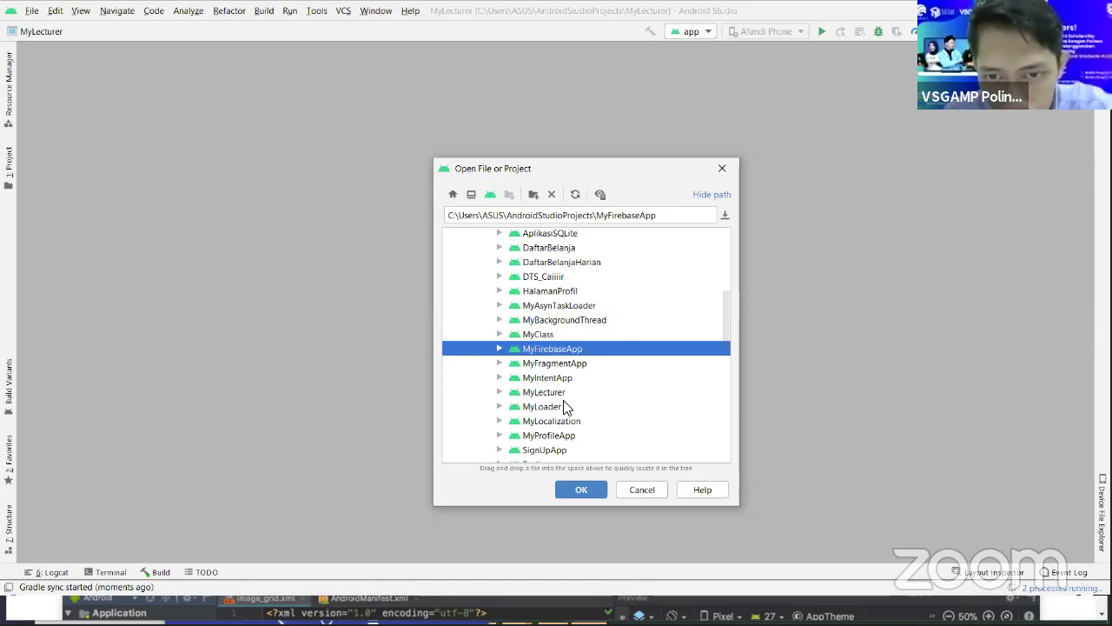
scroll(565, 406, up, 2)
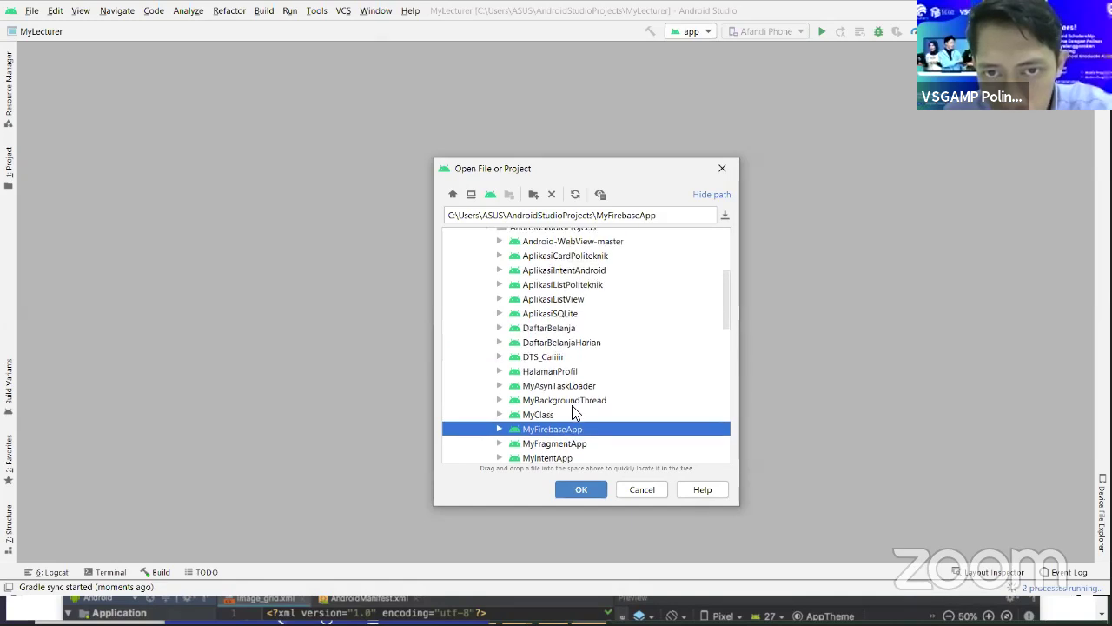
scroll(572, 405, down, 1)
click(599, 497)
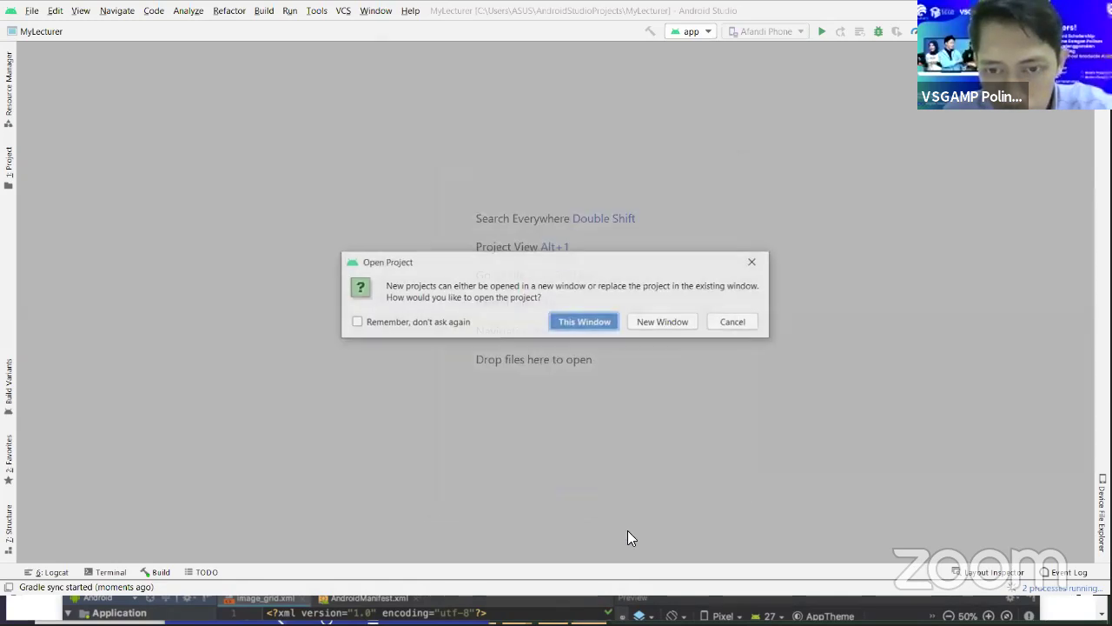
click(584, 320)
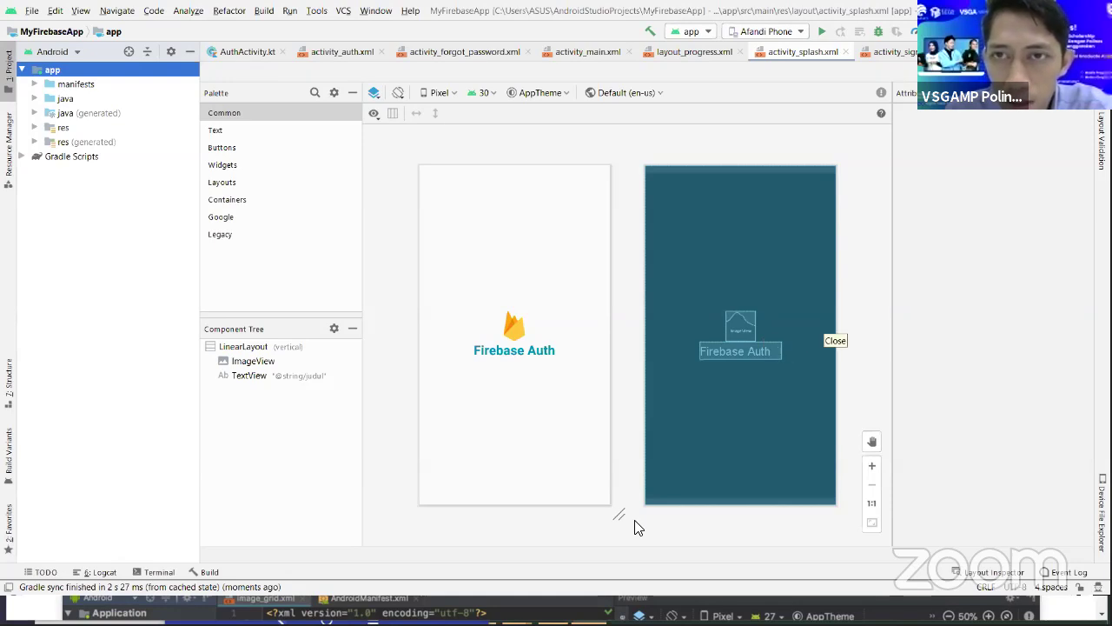
- Switch the run target to the other phone and run the 'app' configuration on it
click(800, 32)
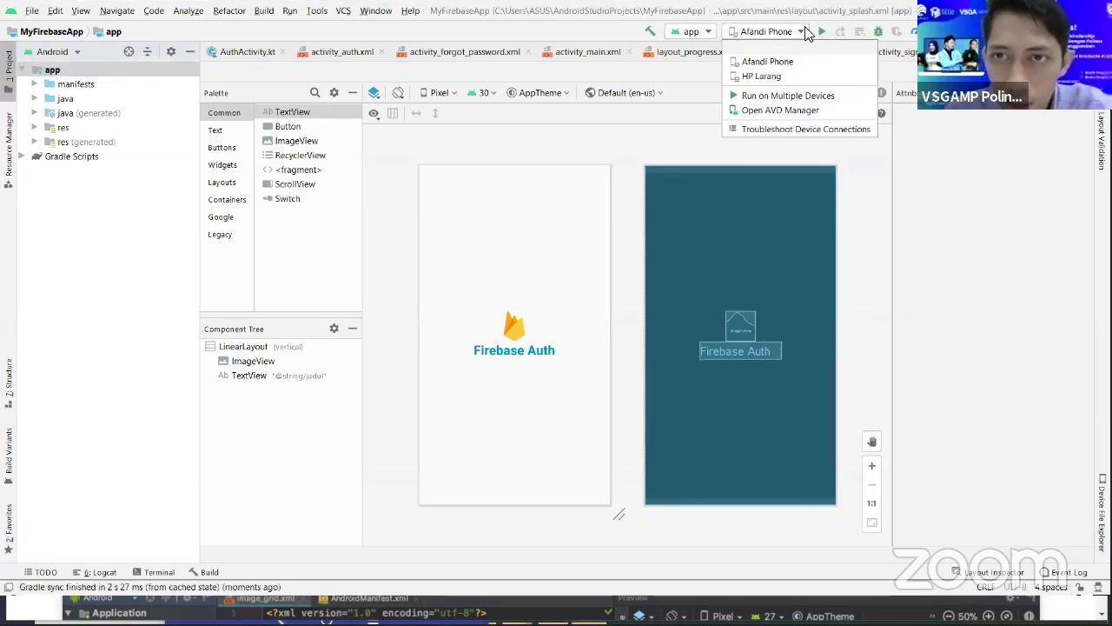
click(765, 75)
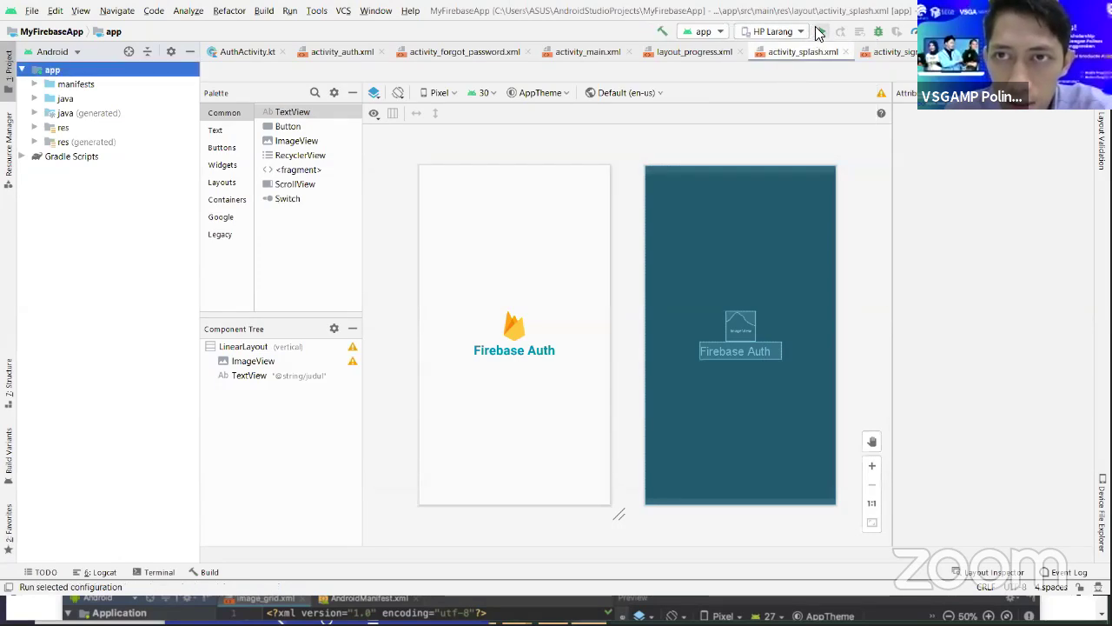
click(818, 32)
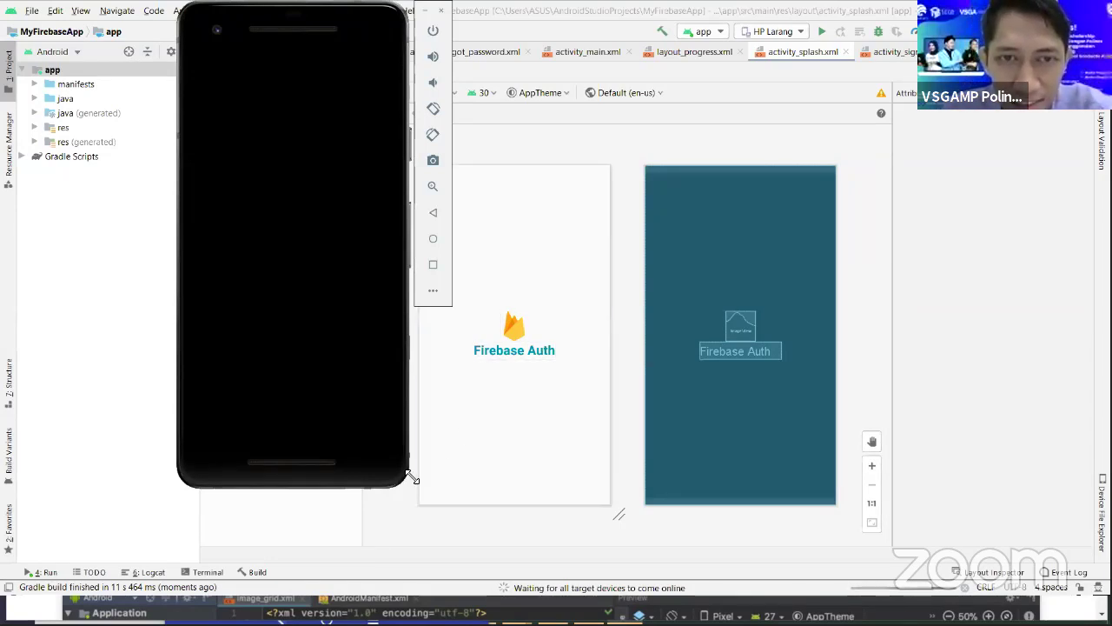
- Enlarge and lower the phone mirror window, then Alt+Tab to another window
drag(412, 478, 413, 483)
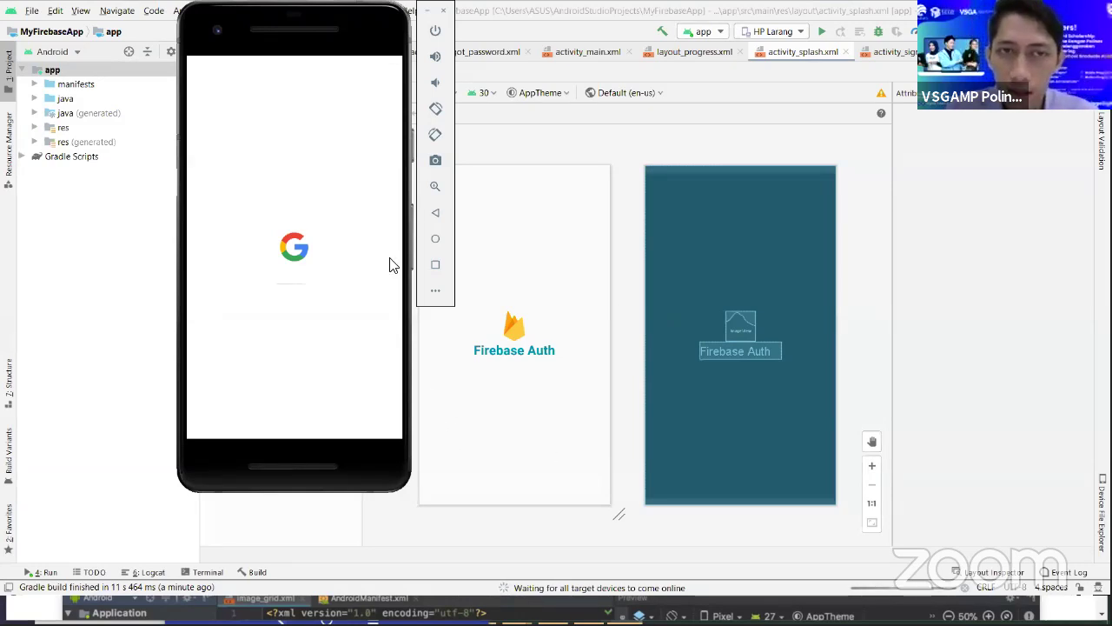
drag(374, 38, 376, 68)
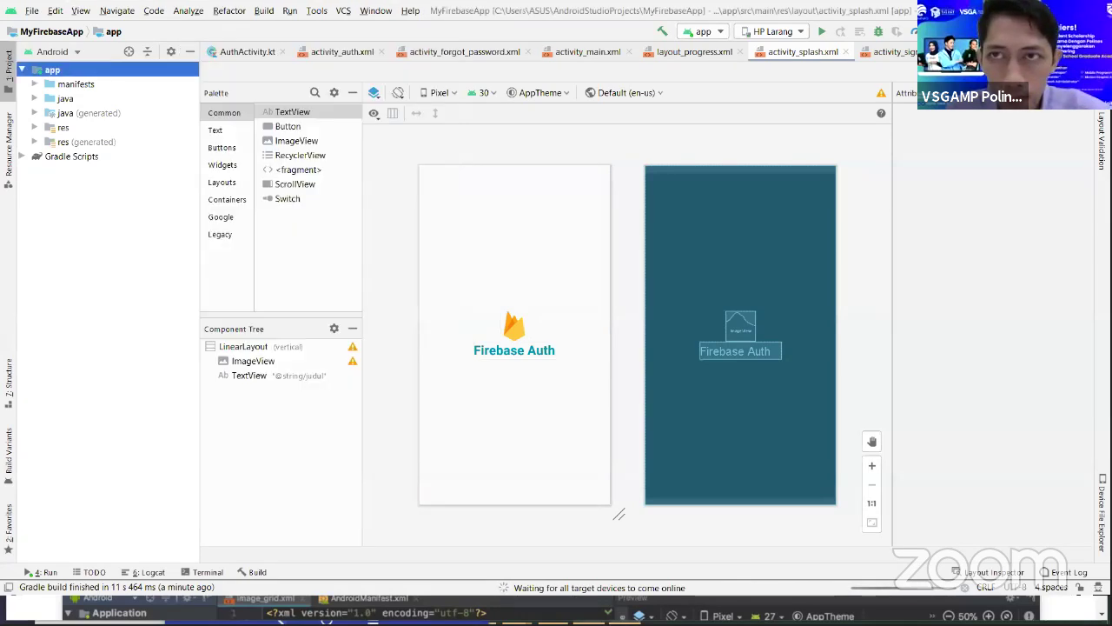
key(alt+Tab)
key(alt+Tab)
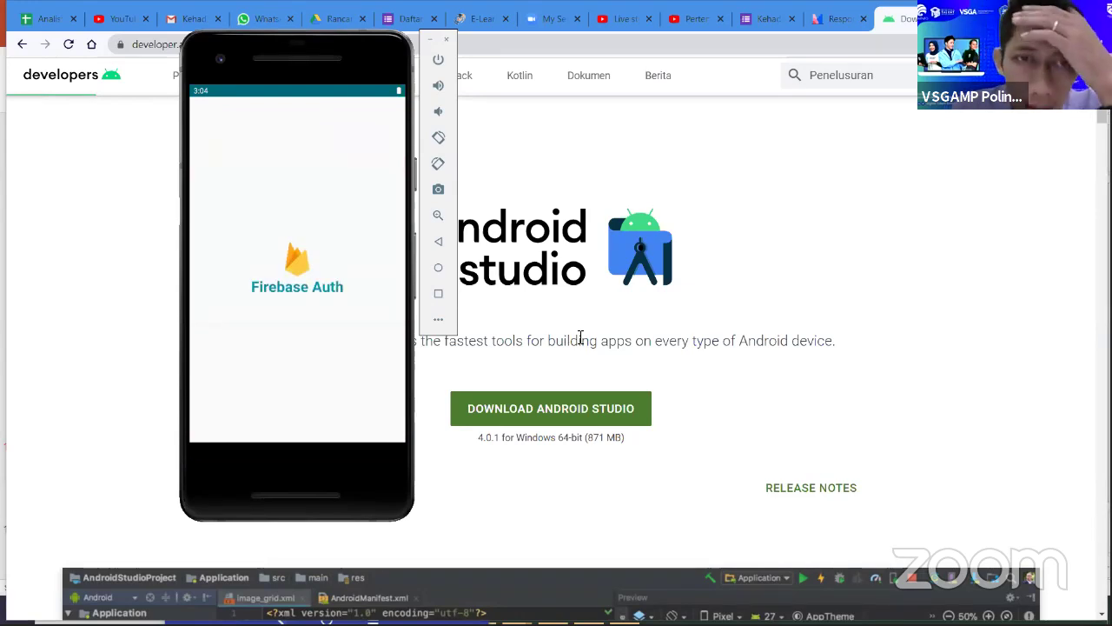
- Center the phone mirror window and briefly visit the app's Sign Up form
drag(384, 54, 401, 51)
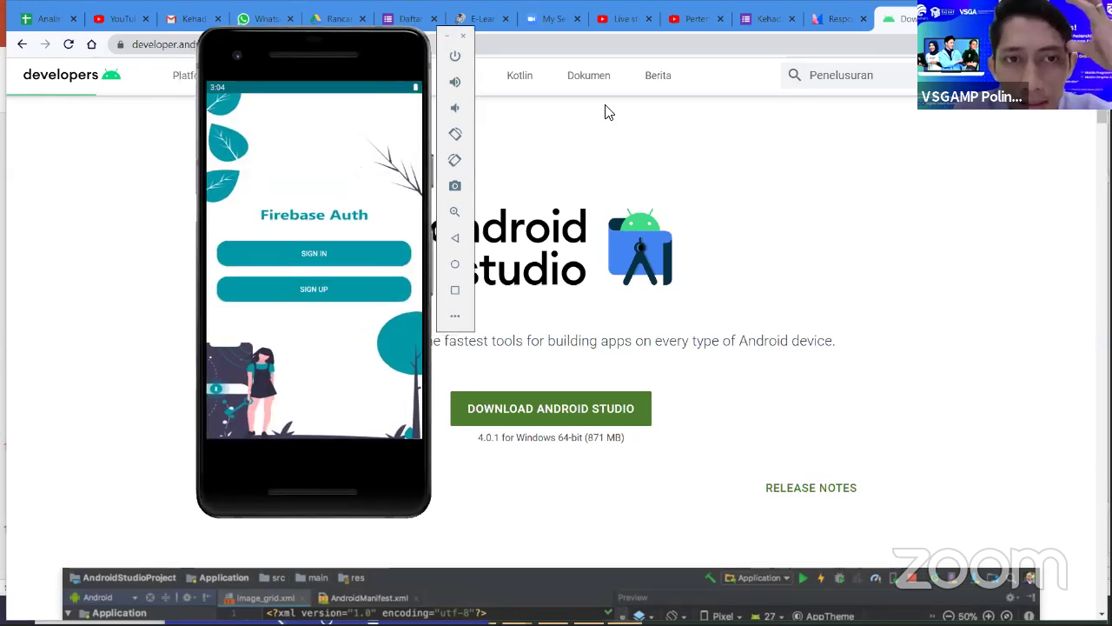
drag(608, 113, 638, 216)
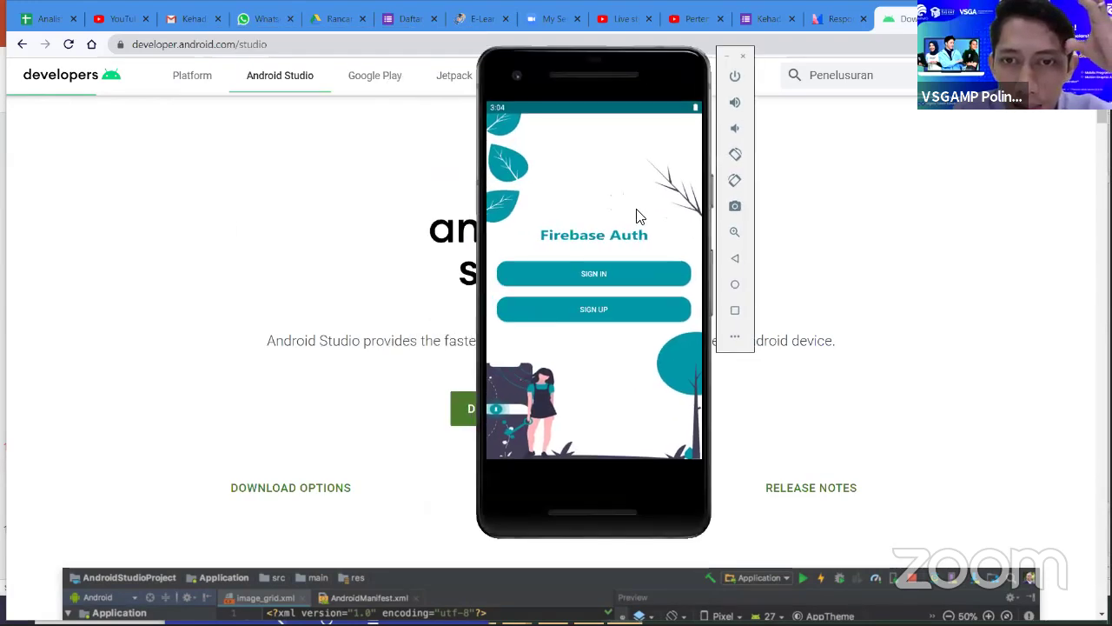
click(643, 311)
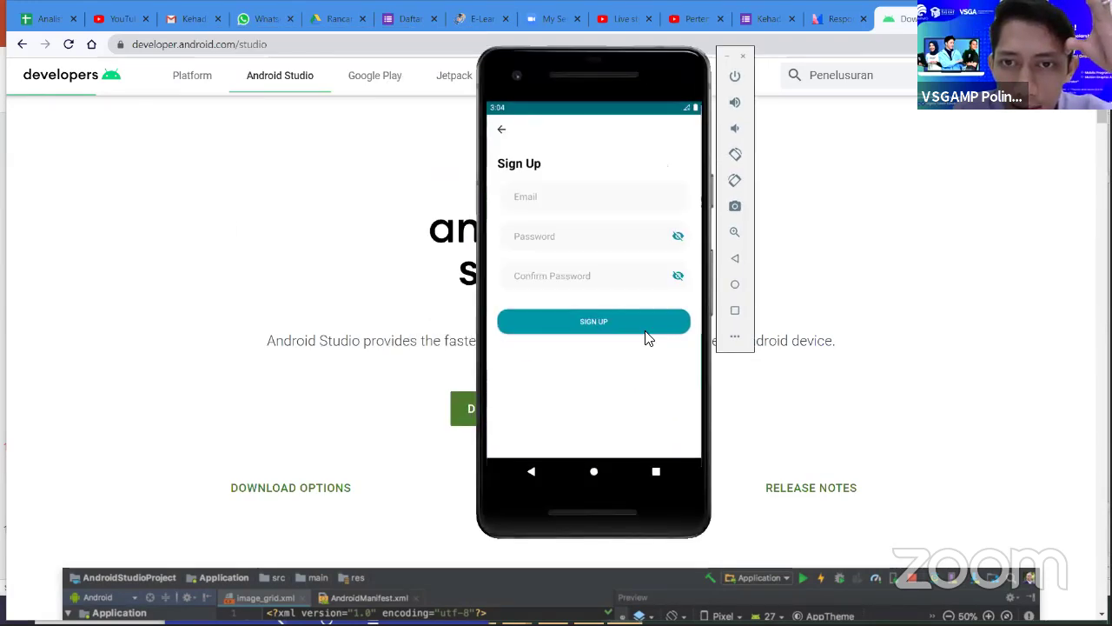
click(499, 129)
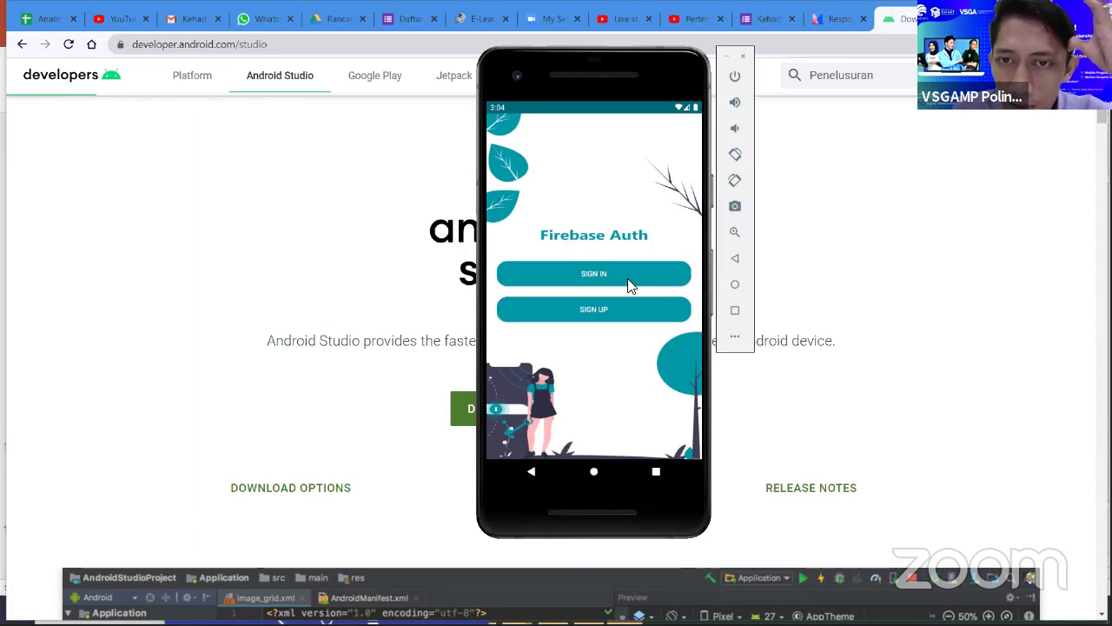
- Open the Sign In form, view Forgot Password, and return to Sign In
click(629, 280)
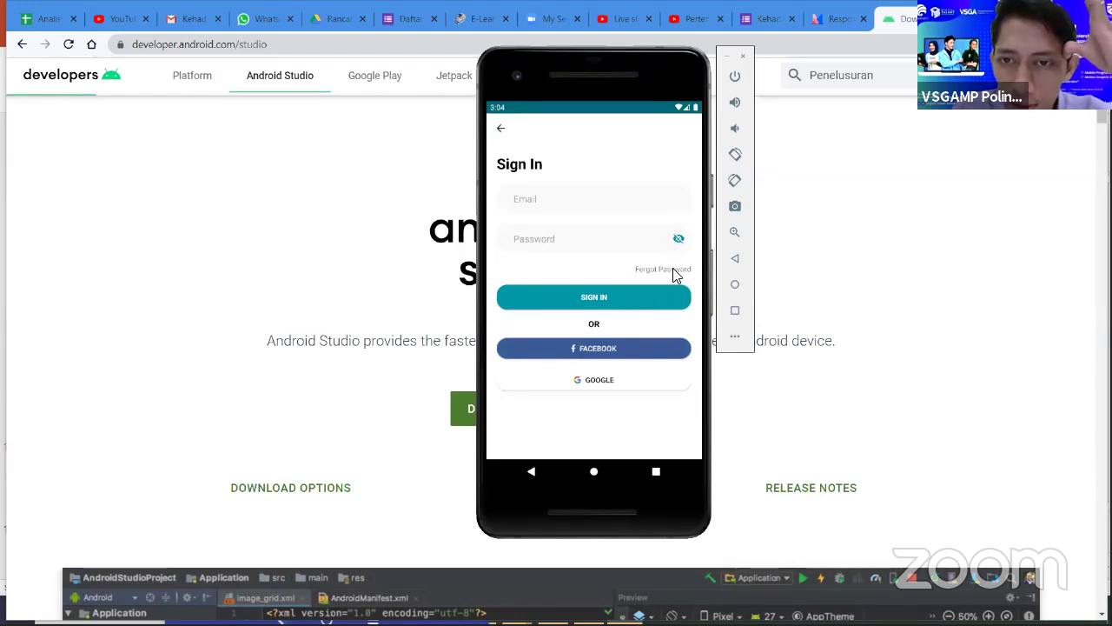
click(665, 271)
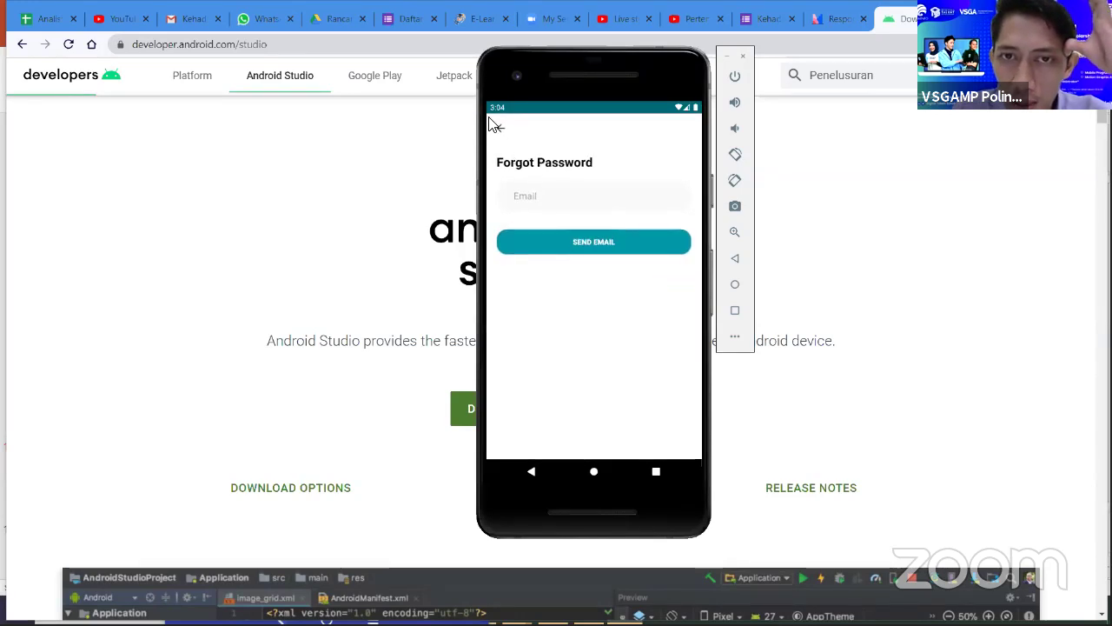
click(501, 128)
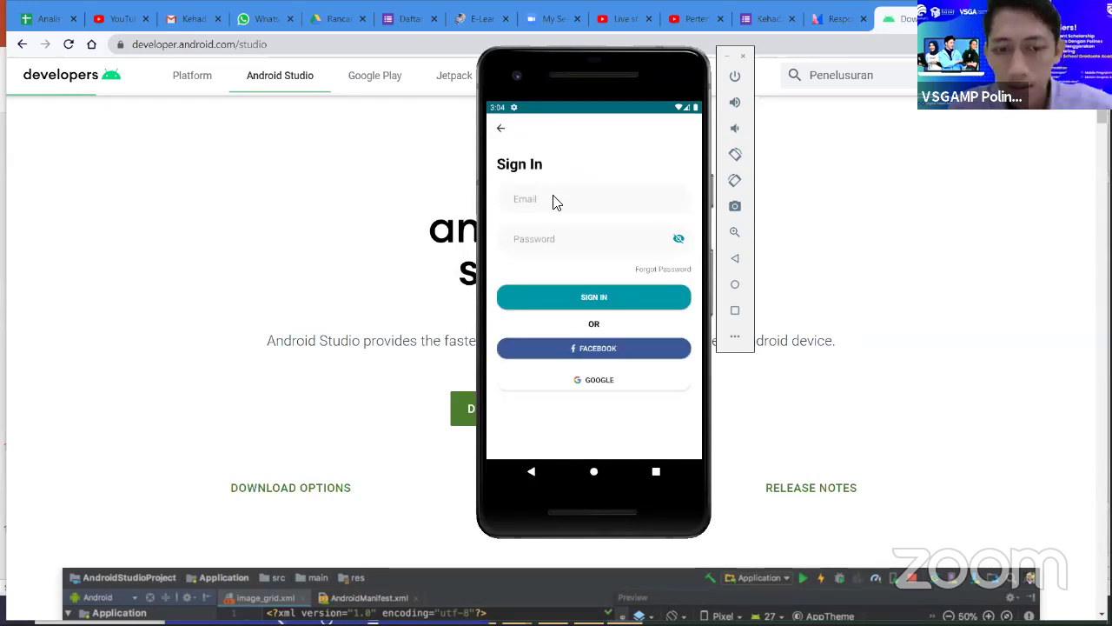
- Sign in to the app with the account e-mail and password
click(556, 202)
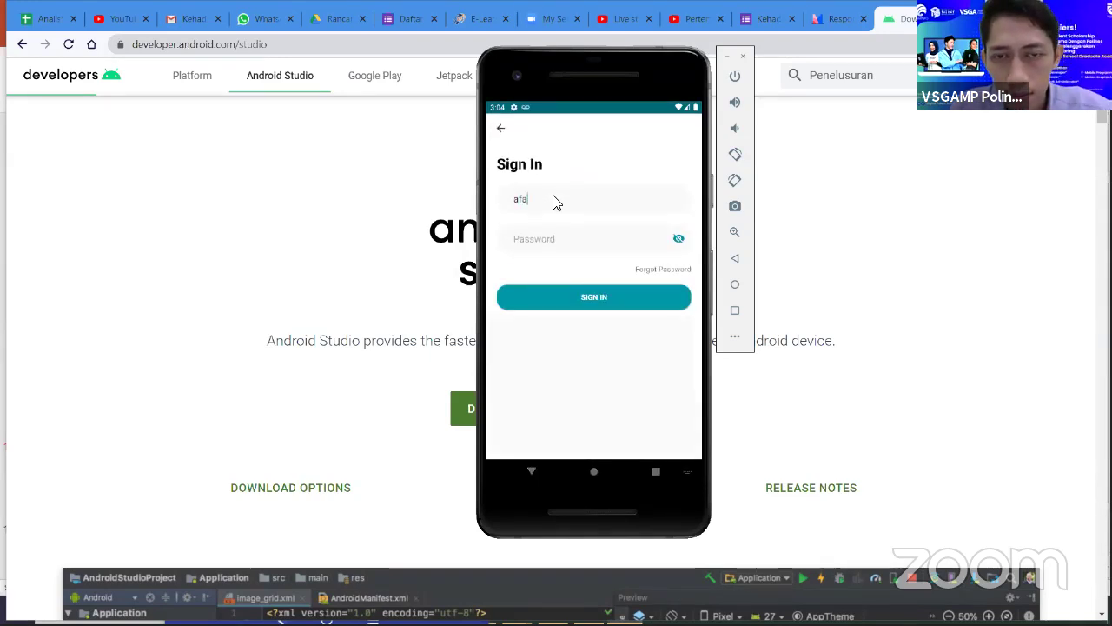
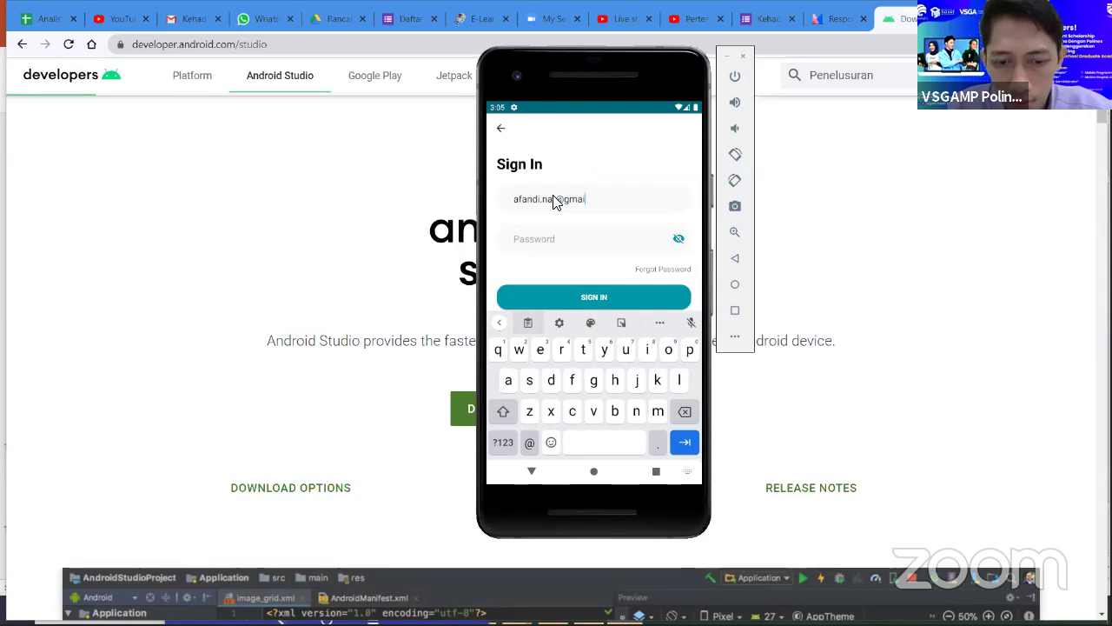
key(Tab)
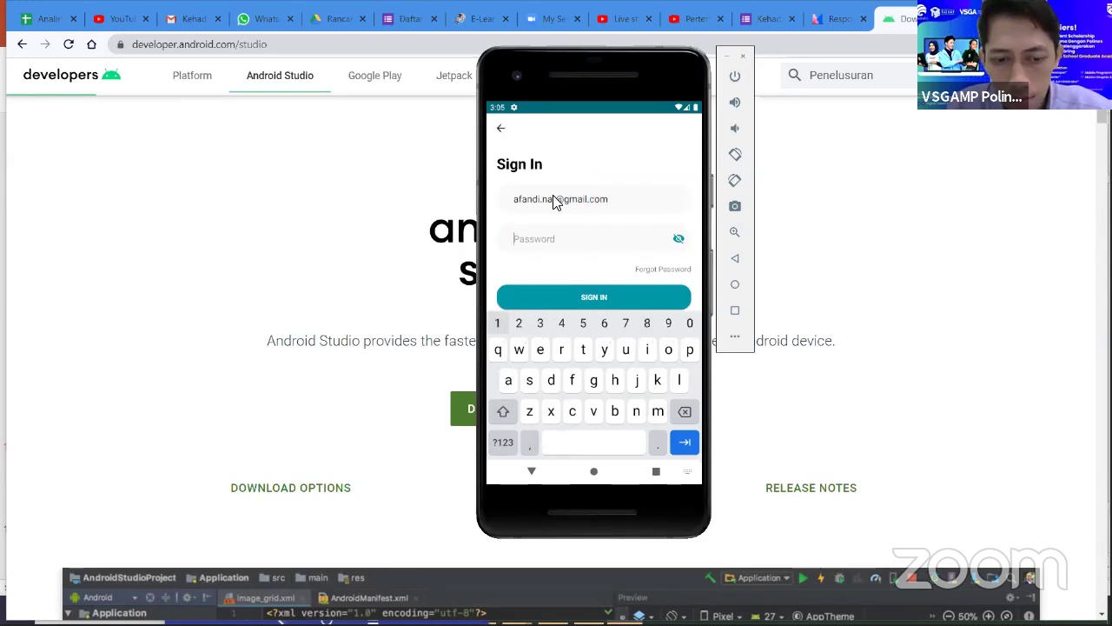
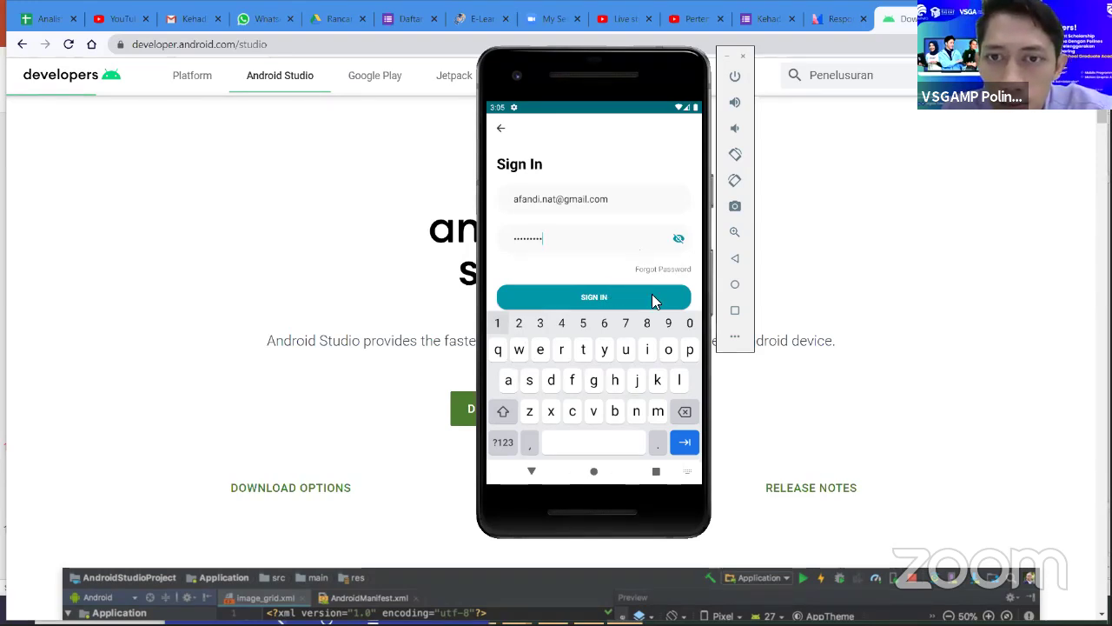
click(654, 298)
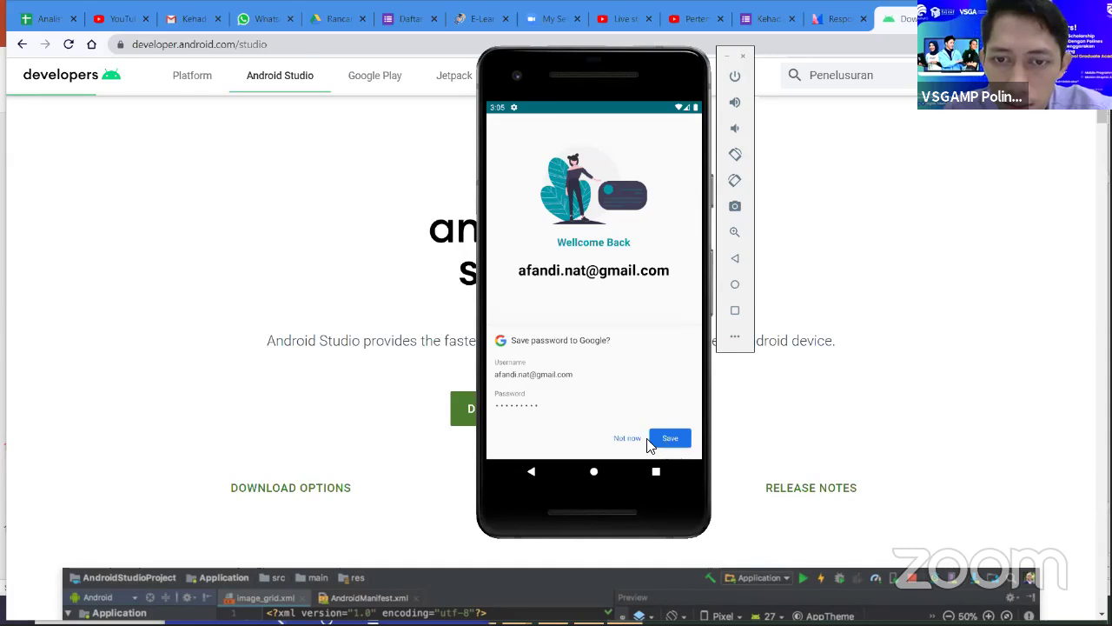
- Decline saving the password, log out, and close the phone mirror window
click(648, 440)
click(640, 443)
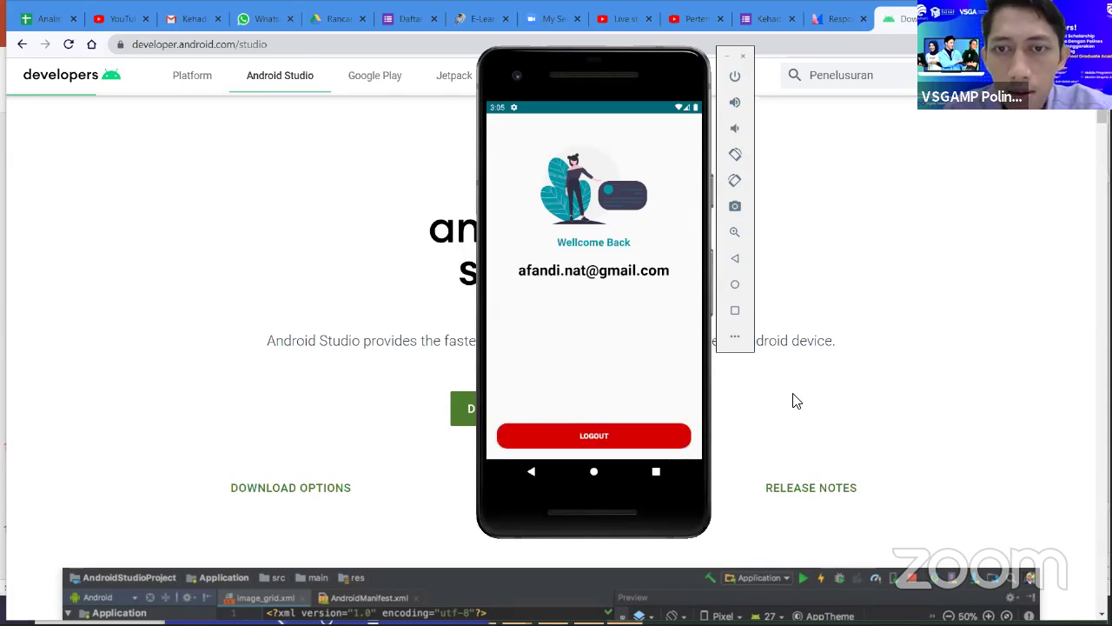
click(797, 404)
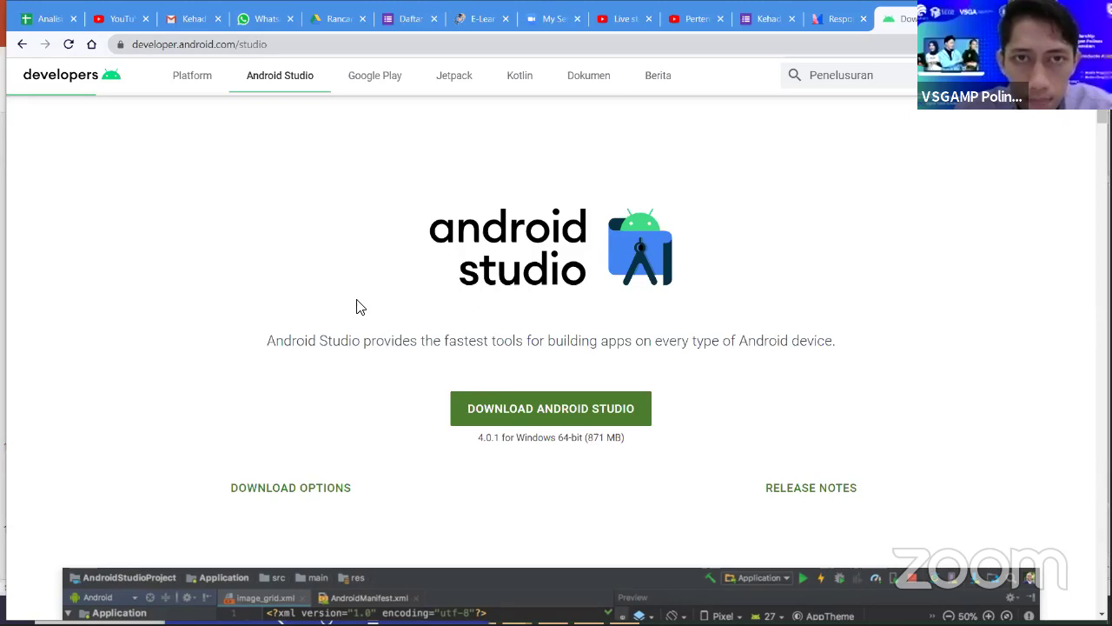
- Minimise Chrome and bring up the ASUS X00DDB mirror window from the taskbar
double_click(292, 340)
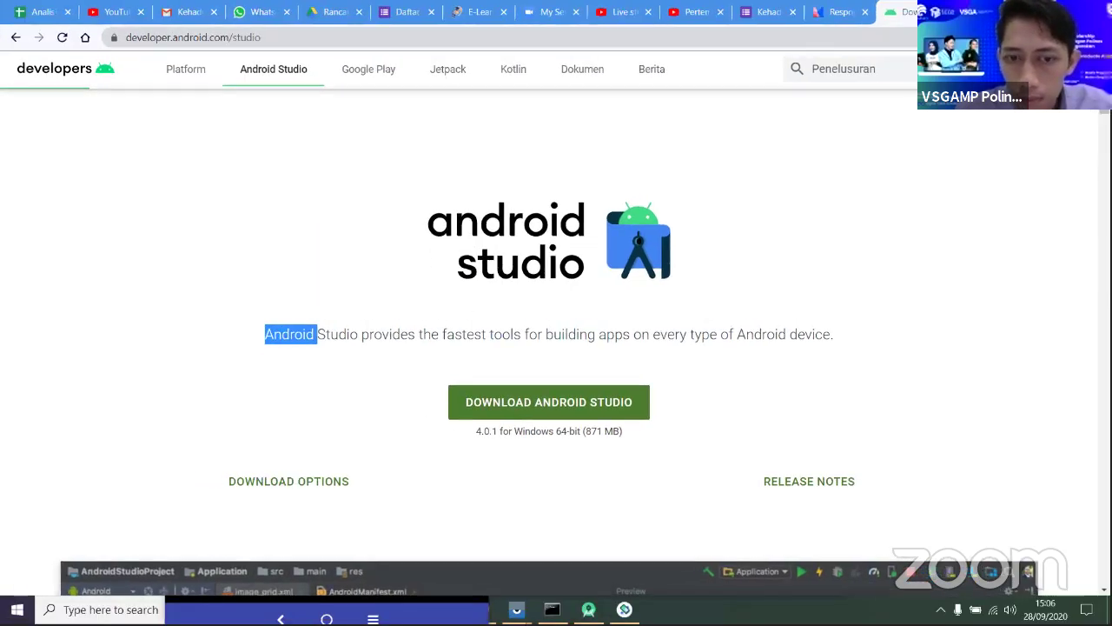
key(super+Down)
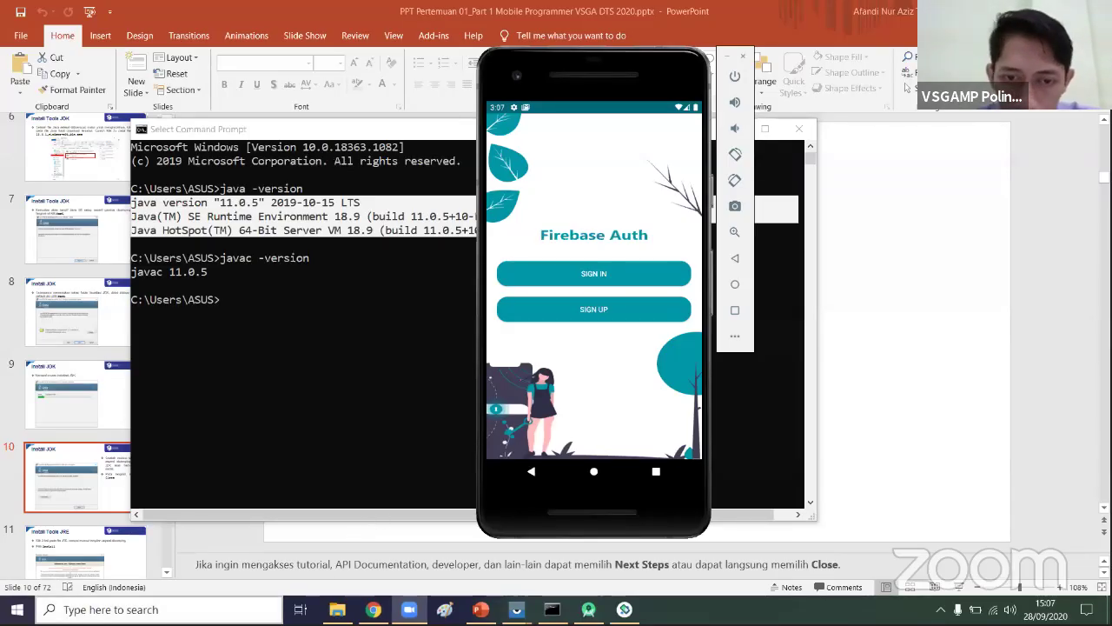
mouse_move(516, 609)
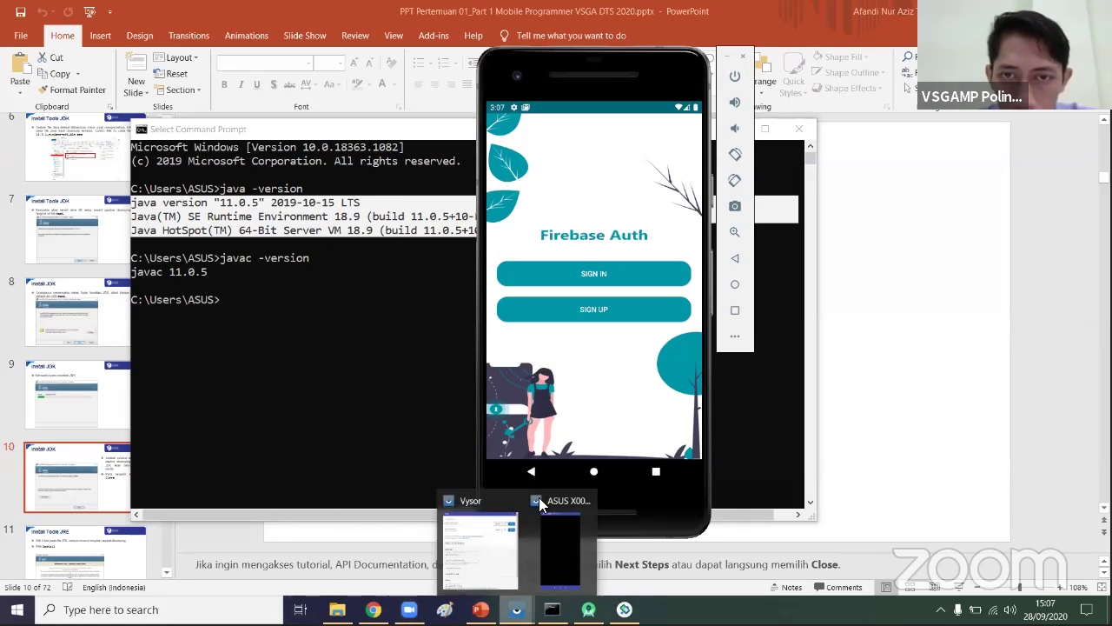
click(556, 532)
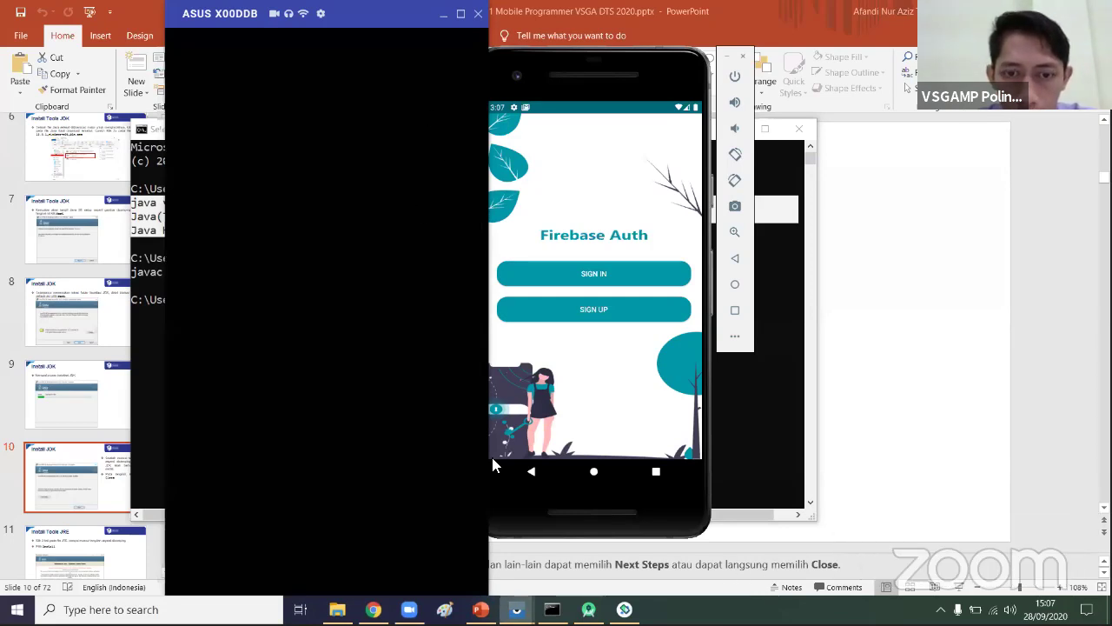
- Power off the emulated phone and bring the Vysor device list to the front
mouse_move(516, 609)
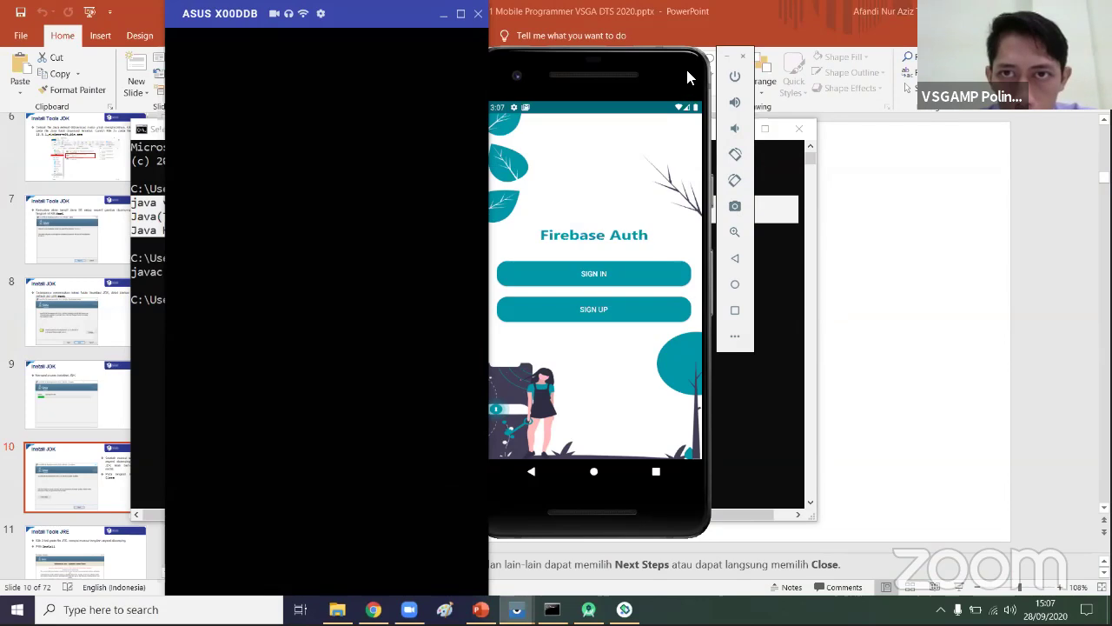
drag(687, 76, 756, 93)
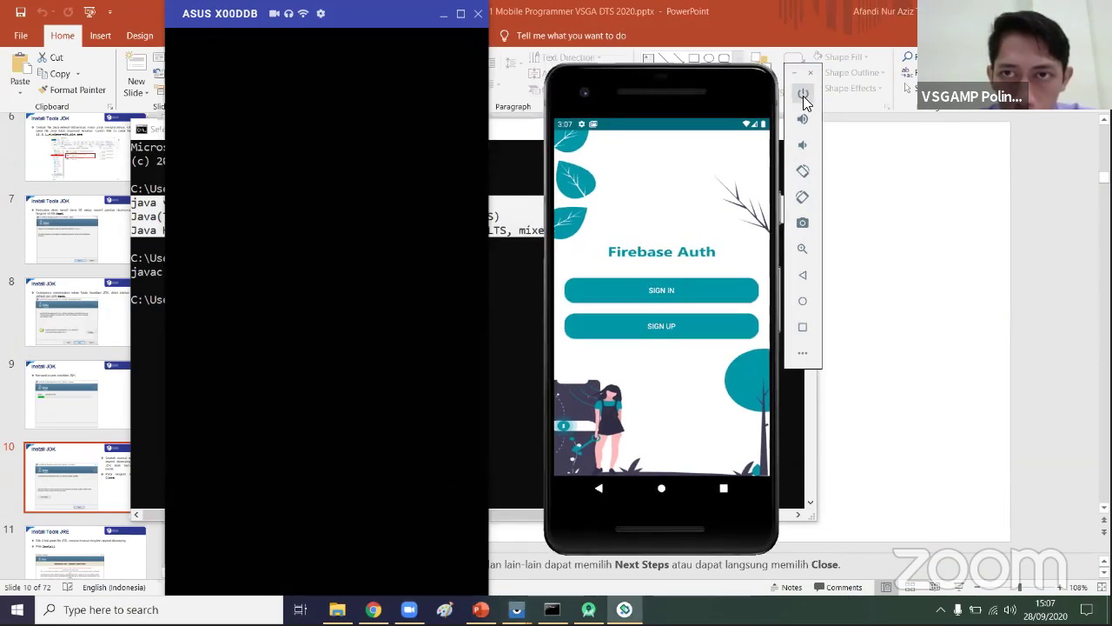
click(803, 95)
click(655, 151)
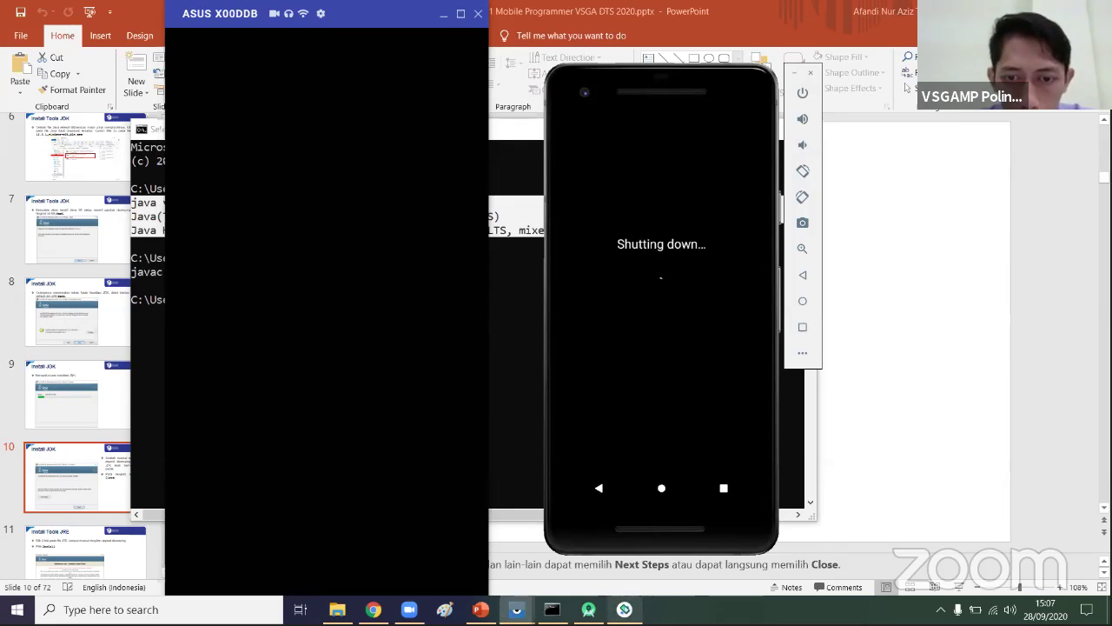
mouse_move(516, 610)
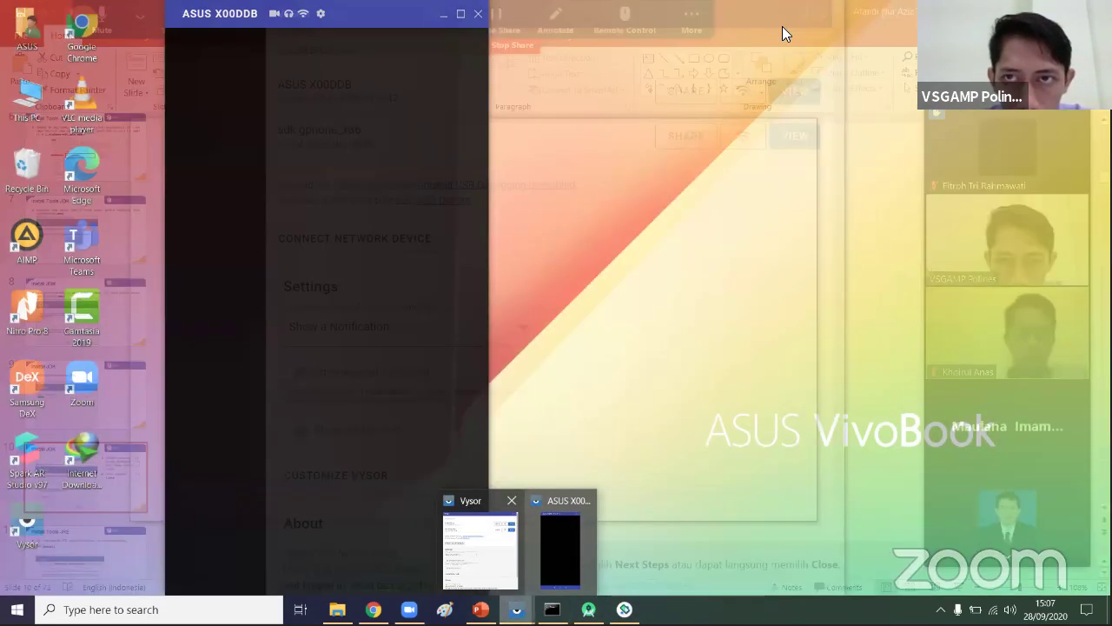
click(500, 561)
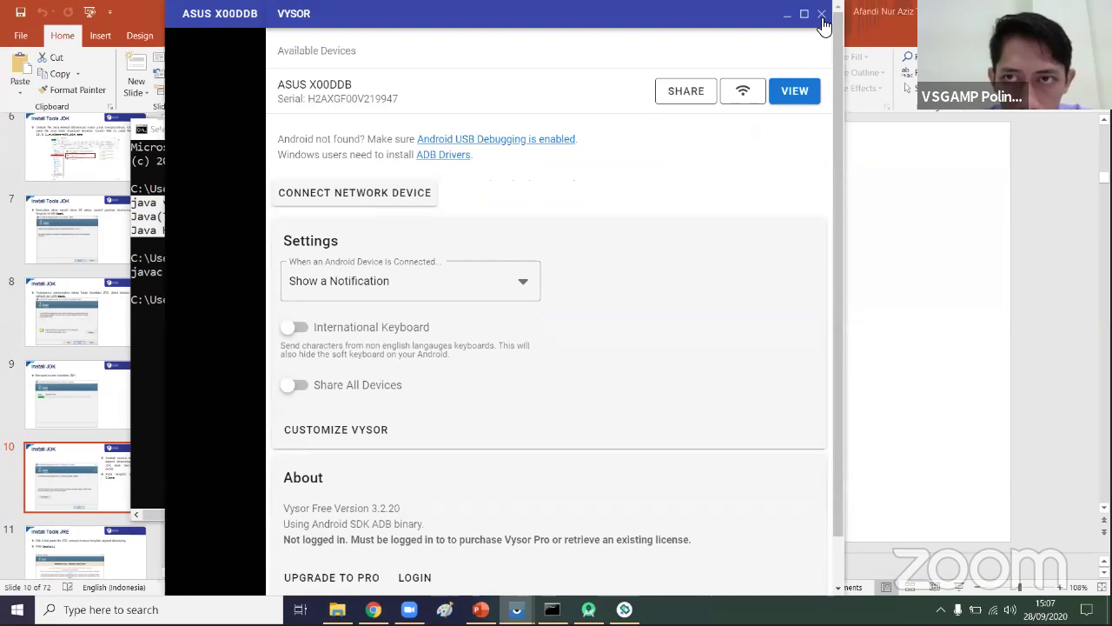
- Reopen the ASUS X00DDB mirror and move the device list aside to reveal its home screen
click(793, 94)
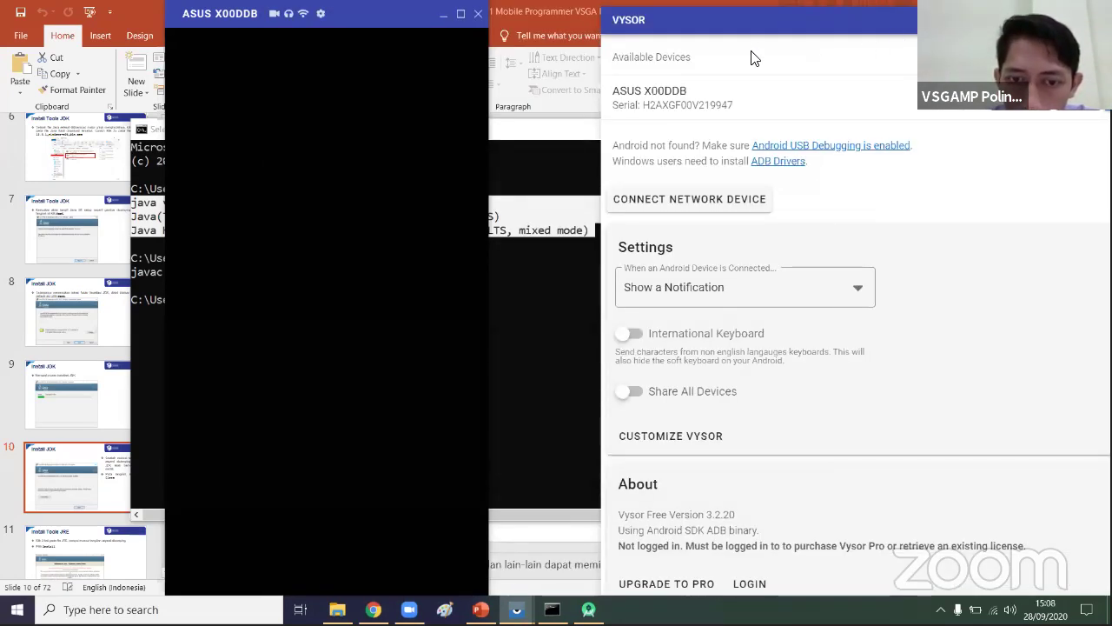
mouse_move(518, 609)
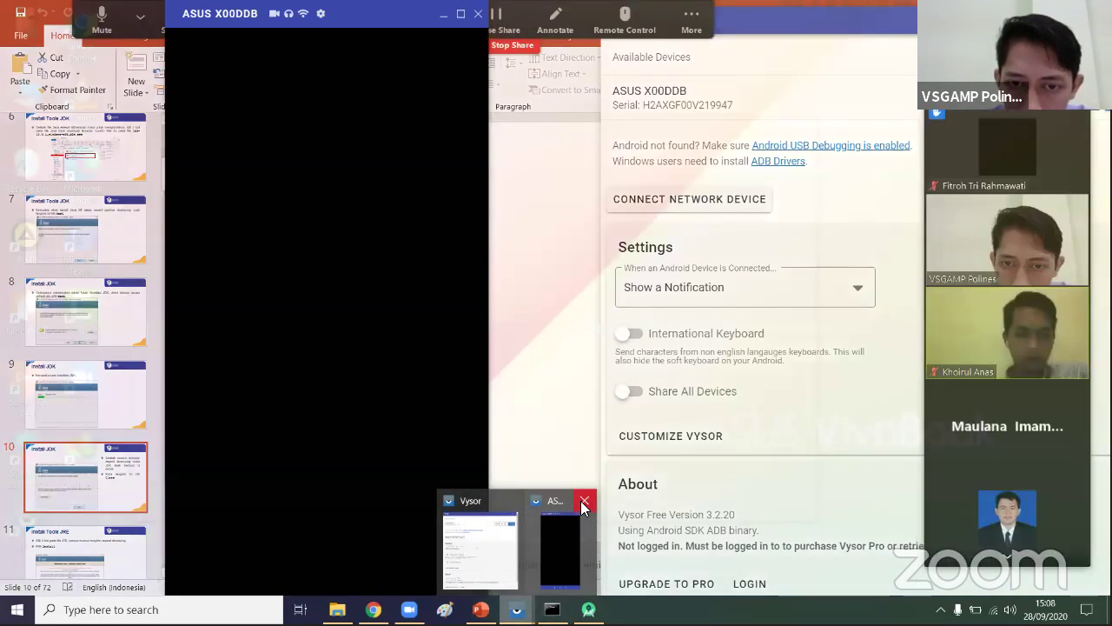
click(583, 504)
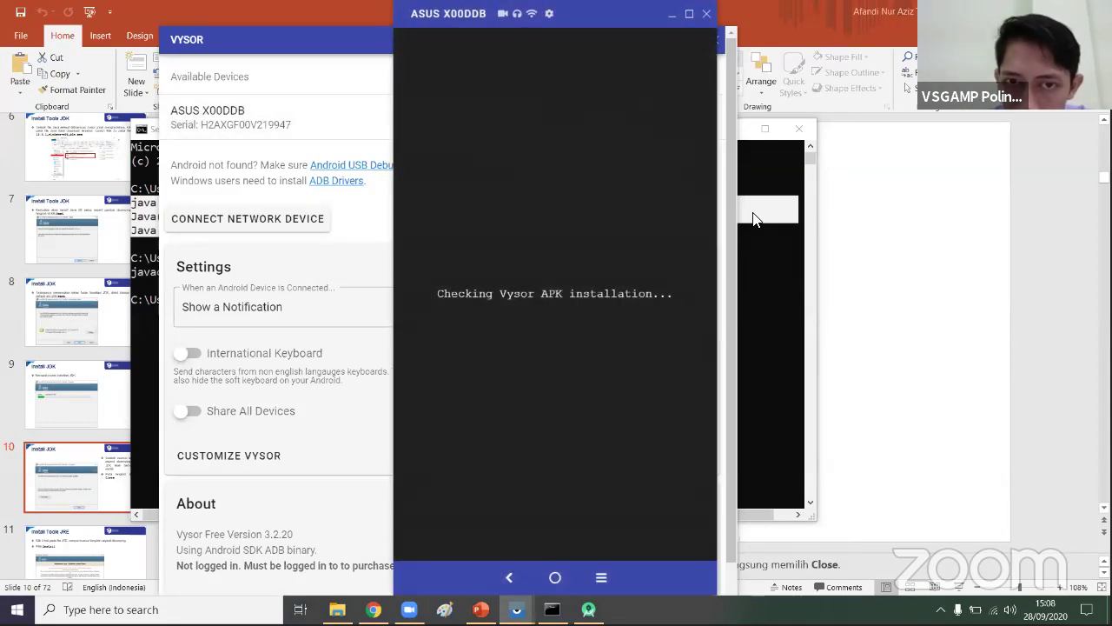
click(335, 84)
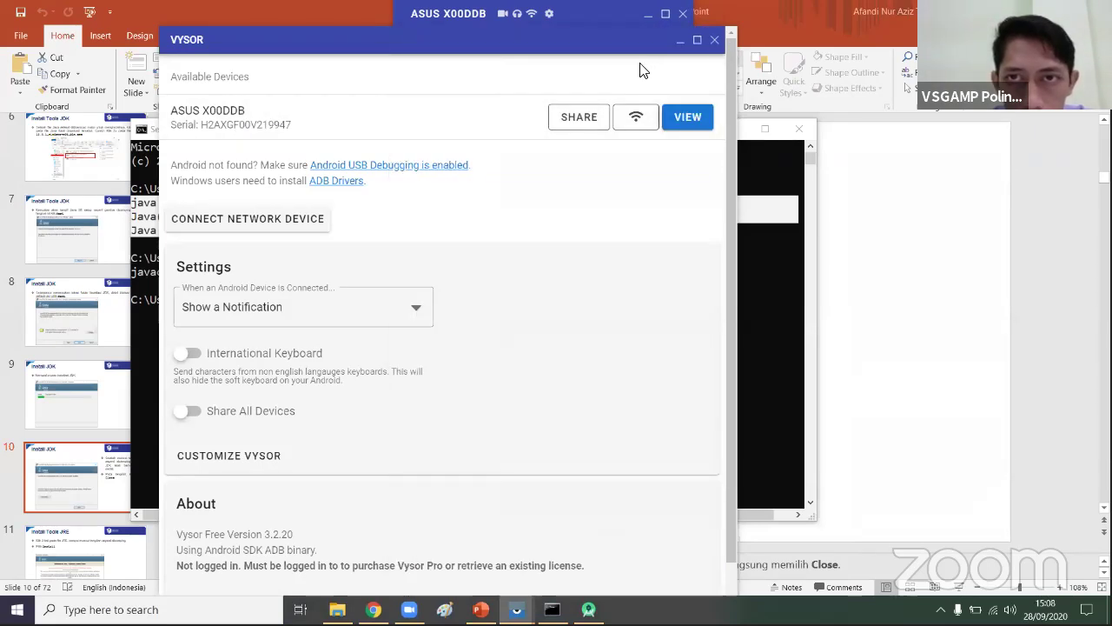
drag(704, 42, 491, 87)
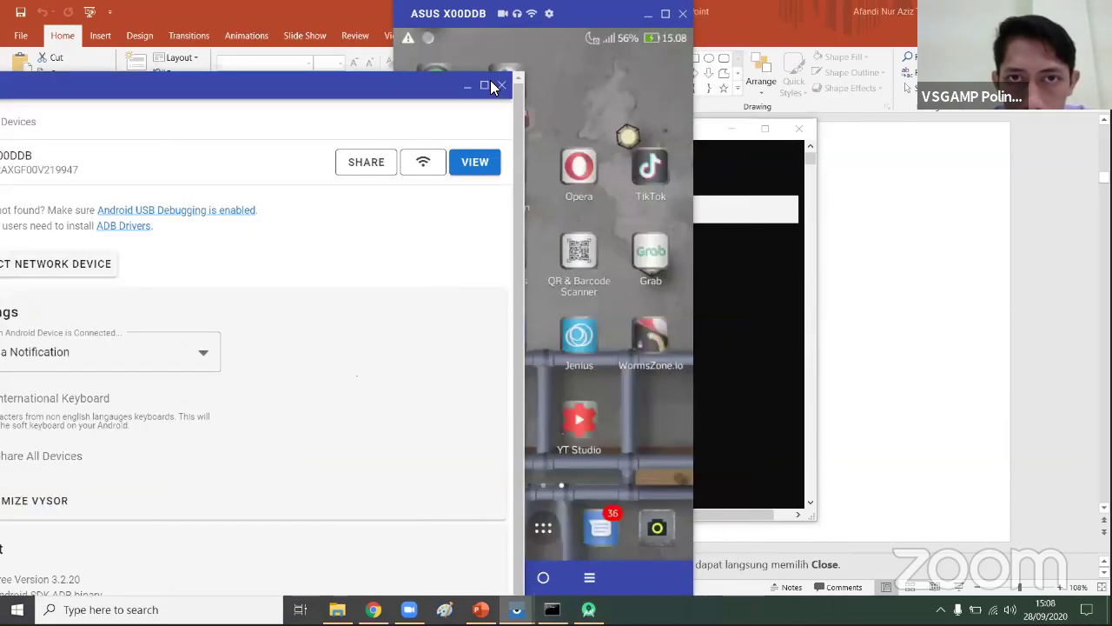
- Close the Vysor device list and open the mirrored phone's app drawer
click(501, 85)
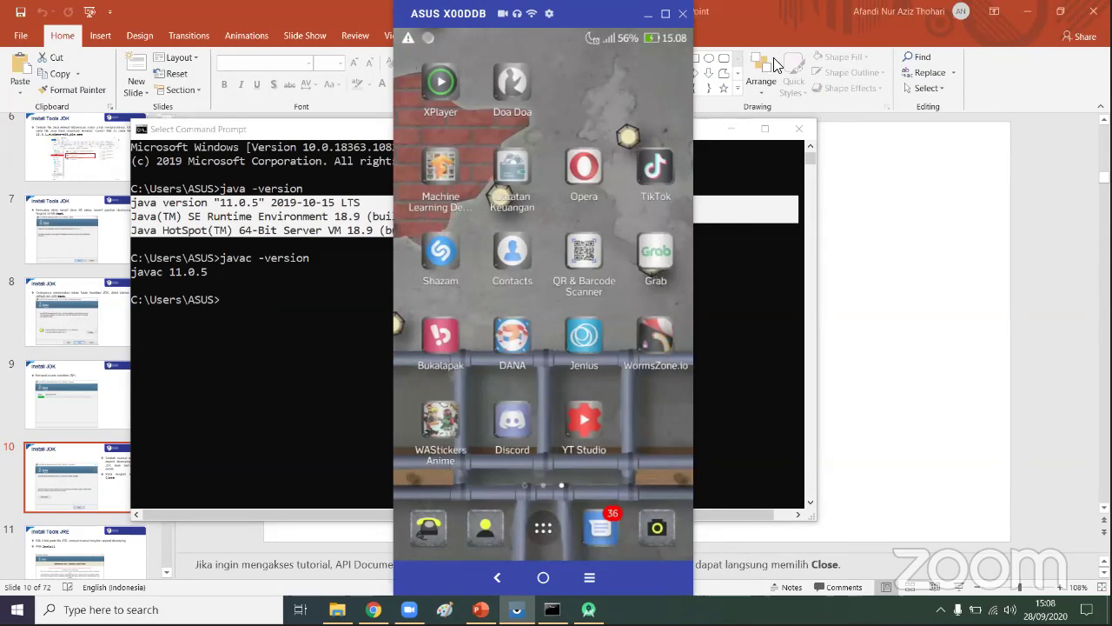
click(543, 532)
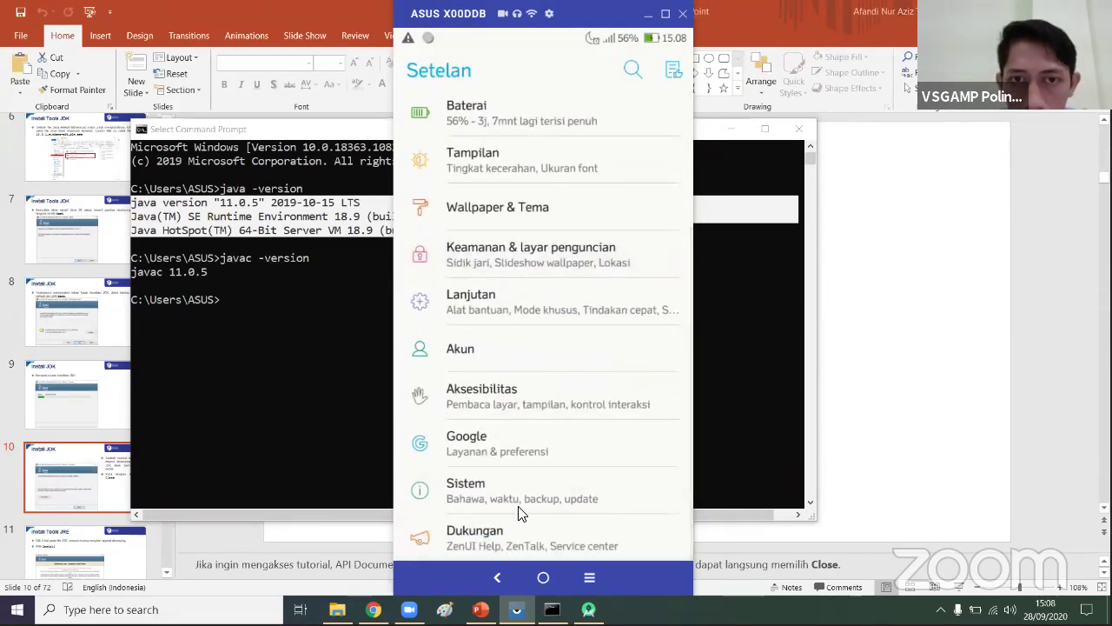
- Scroll the mirrored phone's Setelan list and open the Sistem page
click(518, 511)
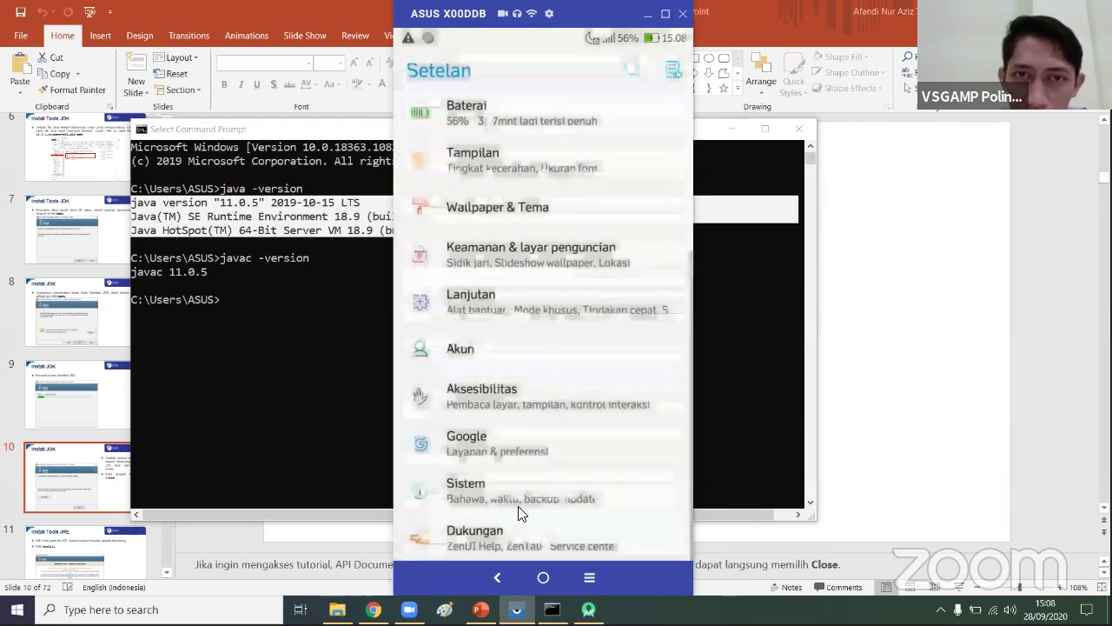
scroll(518, 511, up, 5)
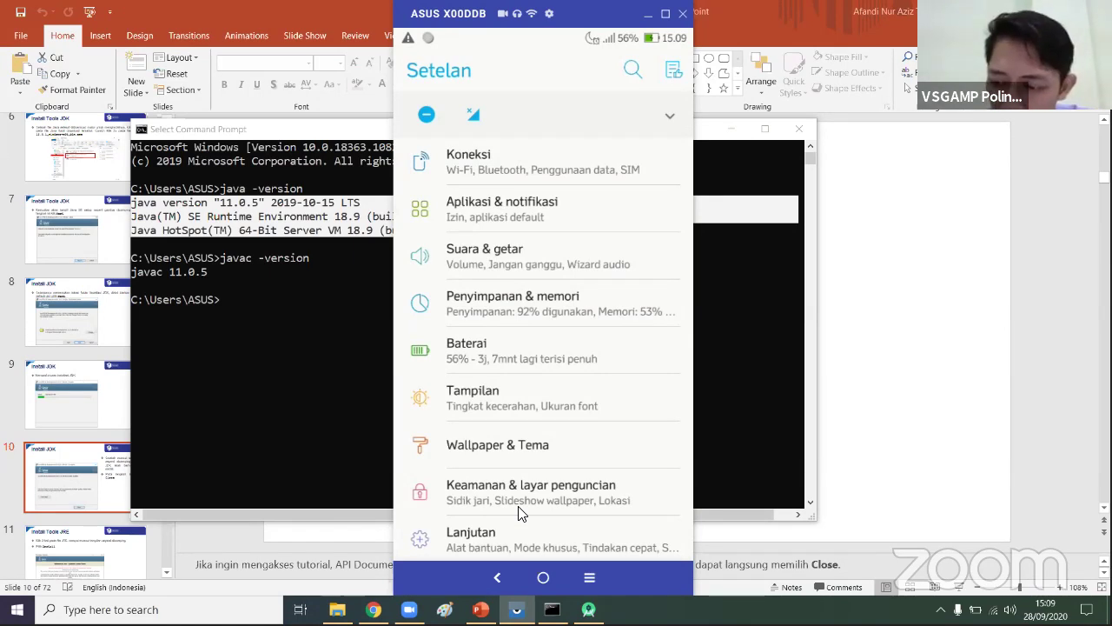
scroll(519, 512, down, 5)
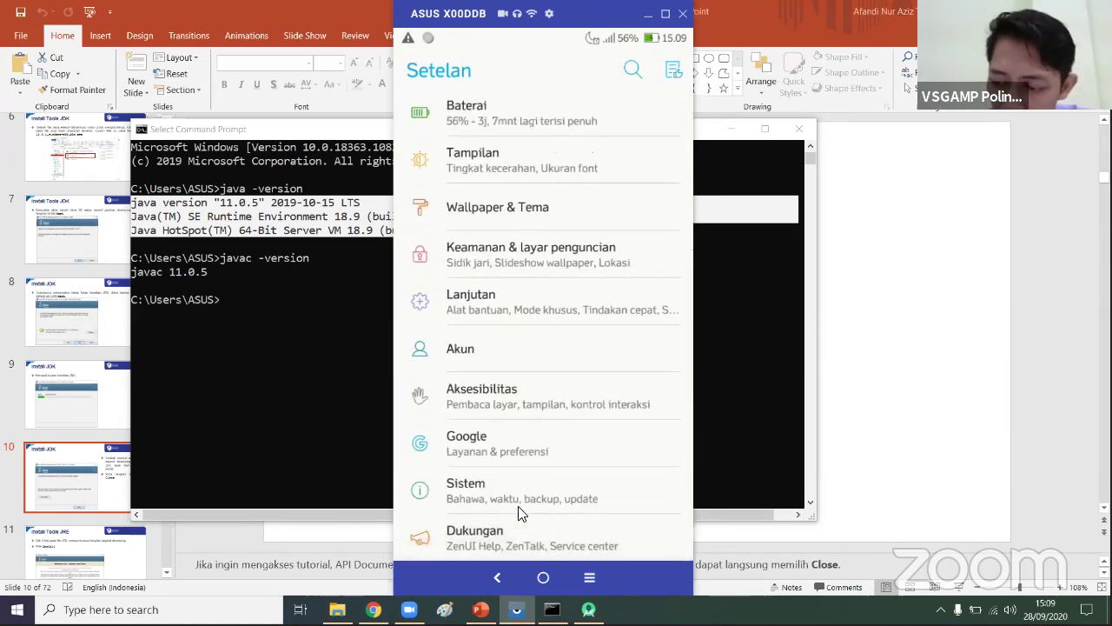
scroll(519, 513, up, 1)
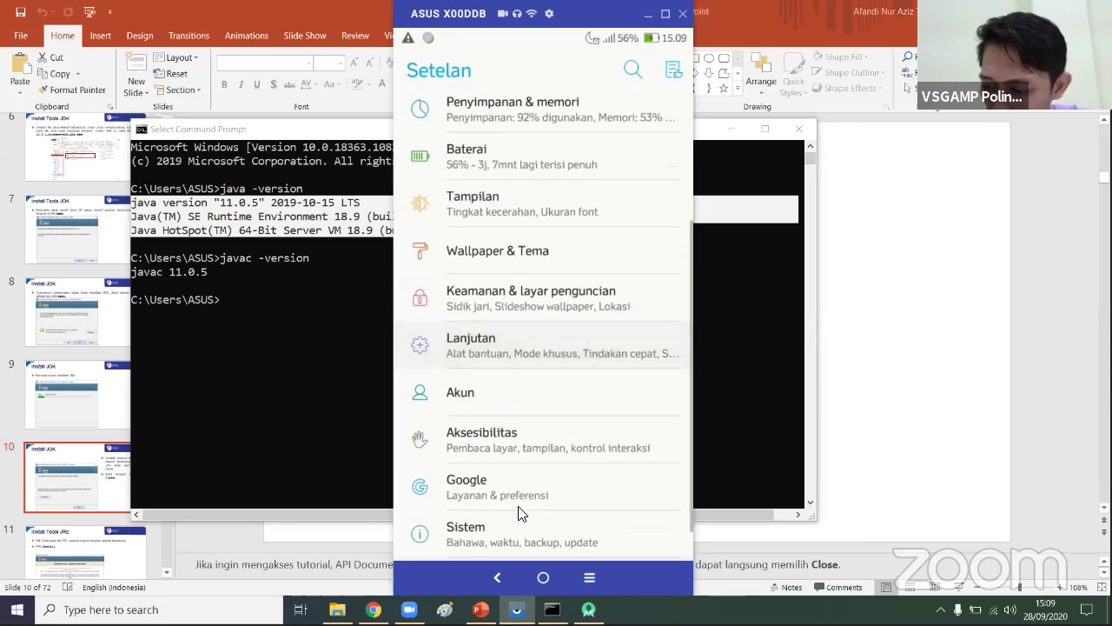
scroll(519, 513, down, 1)
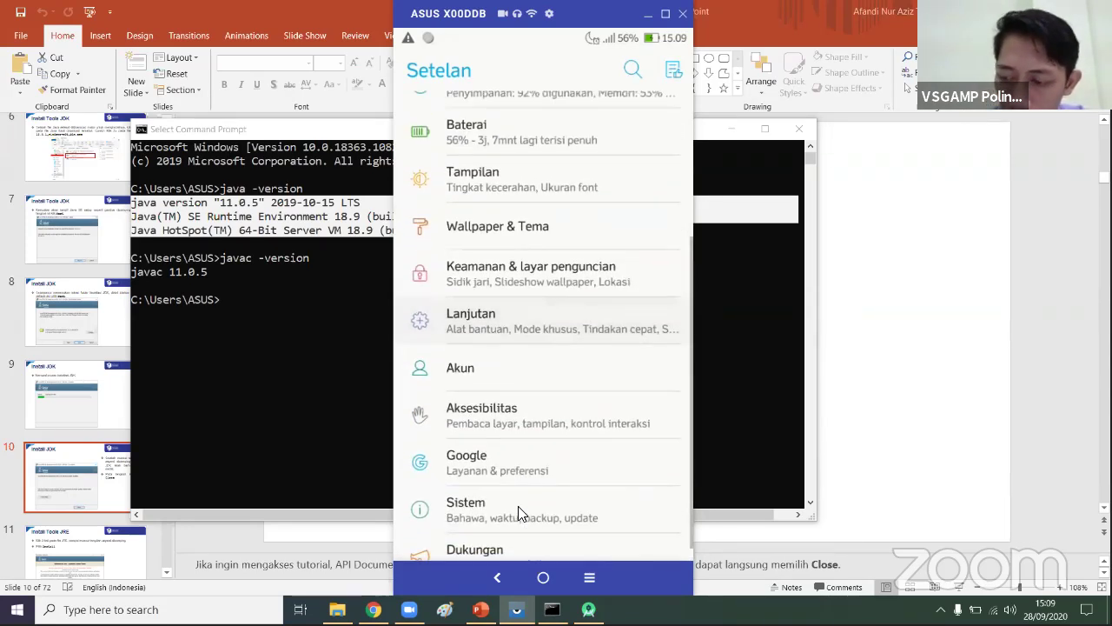
click(519, 513)
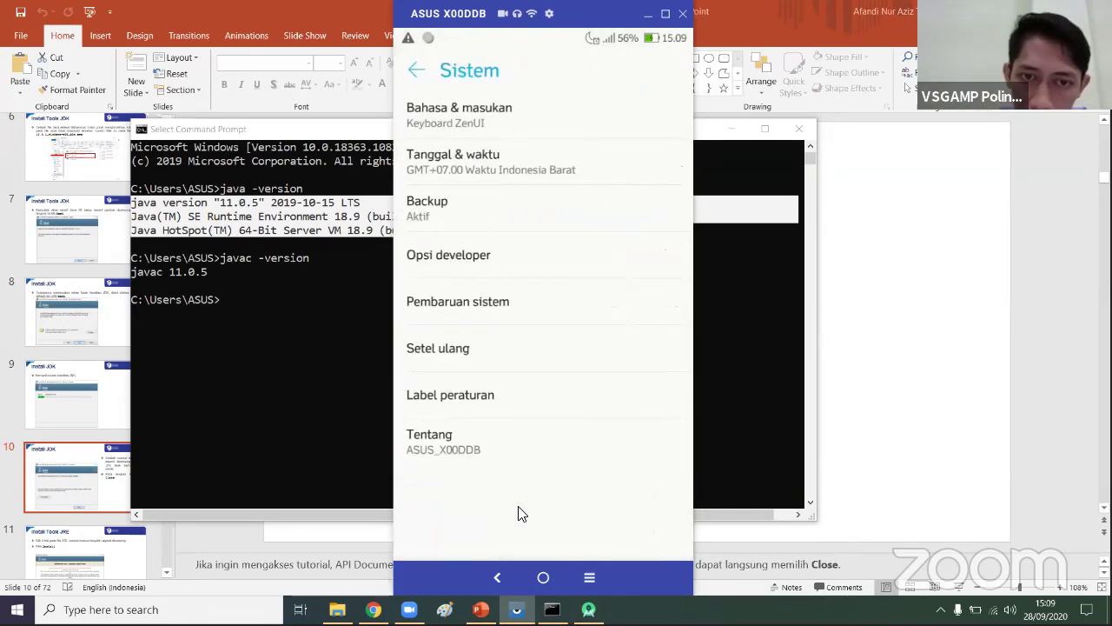
click(472, 446)
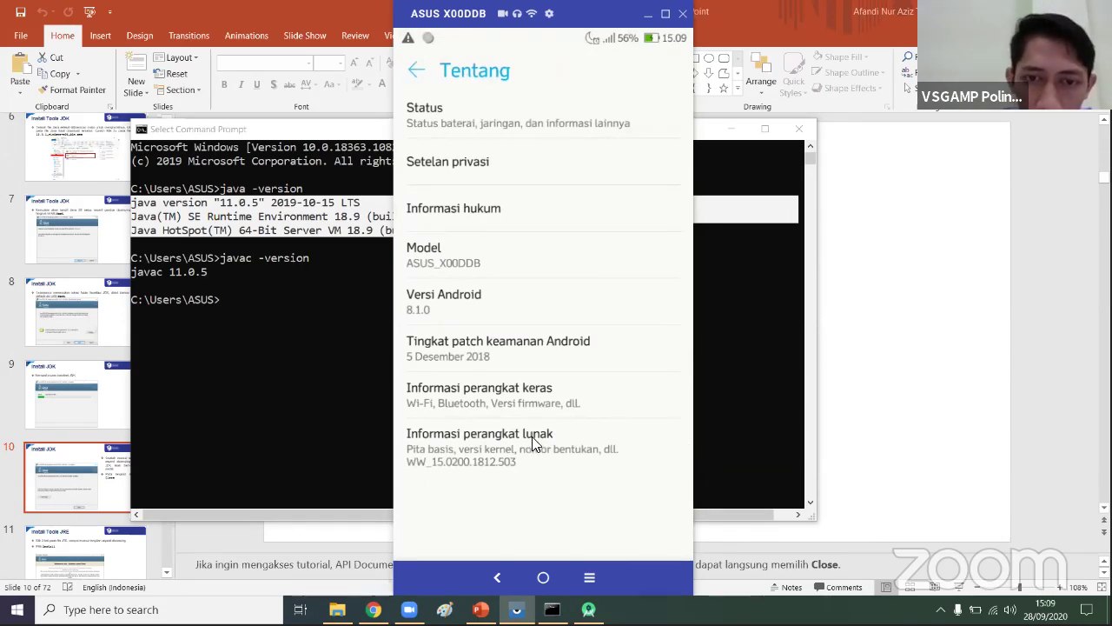
click(533, 444)
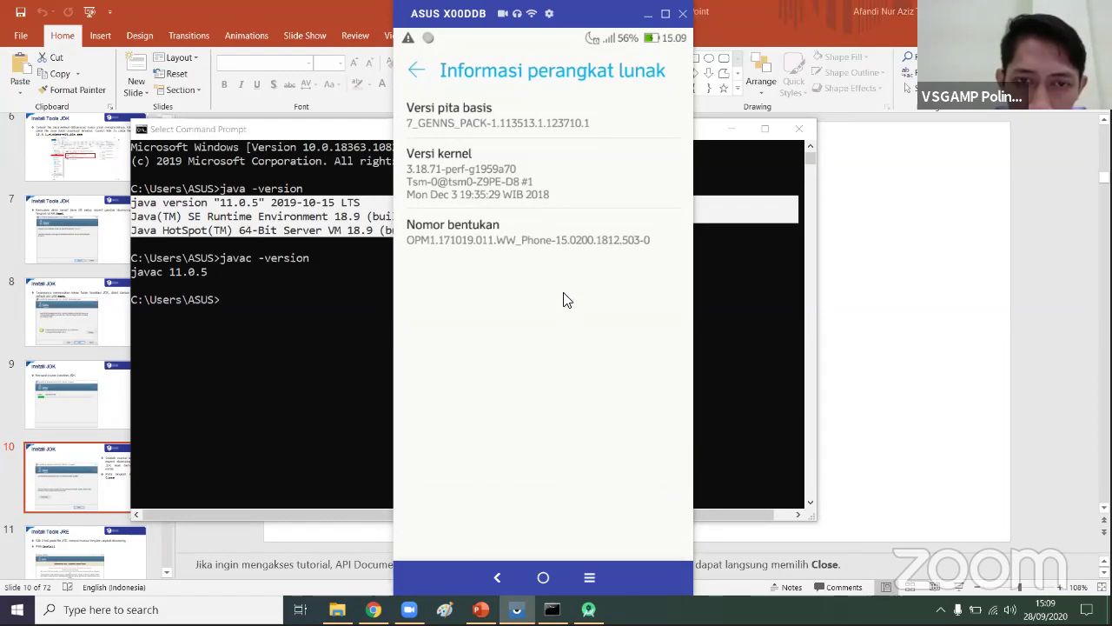
click(565, 240)
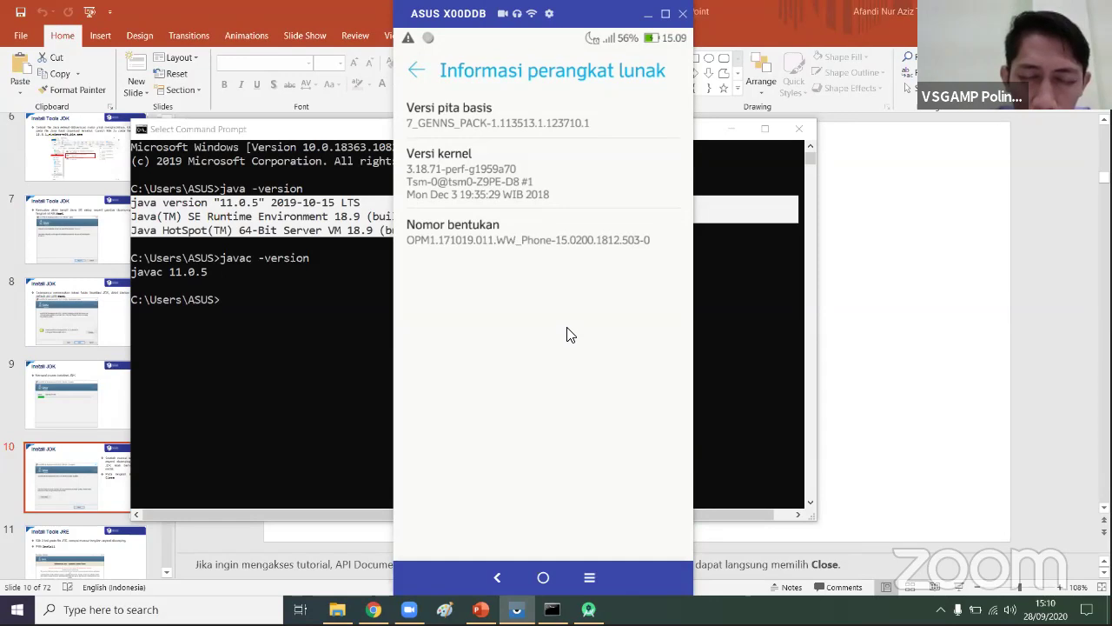
click(557, 223)
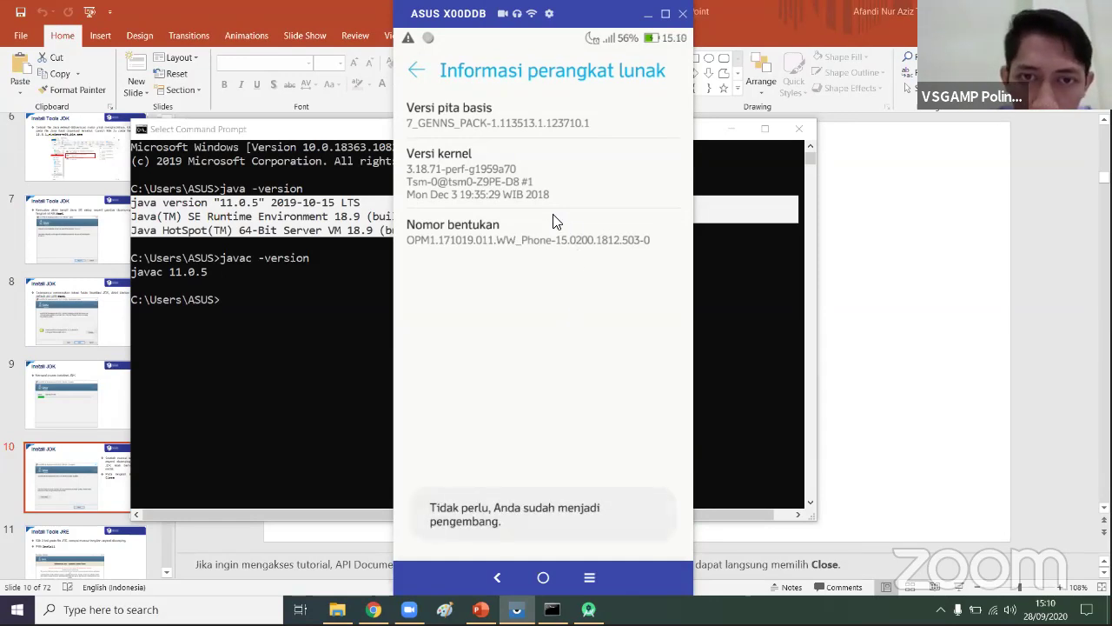
click(425, 71)
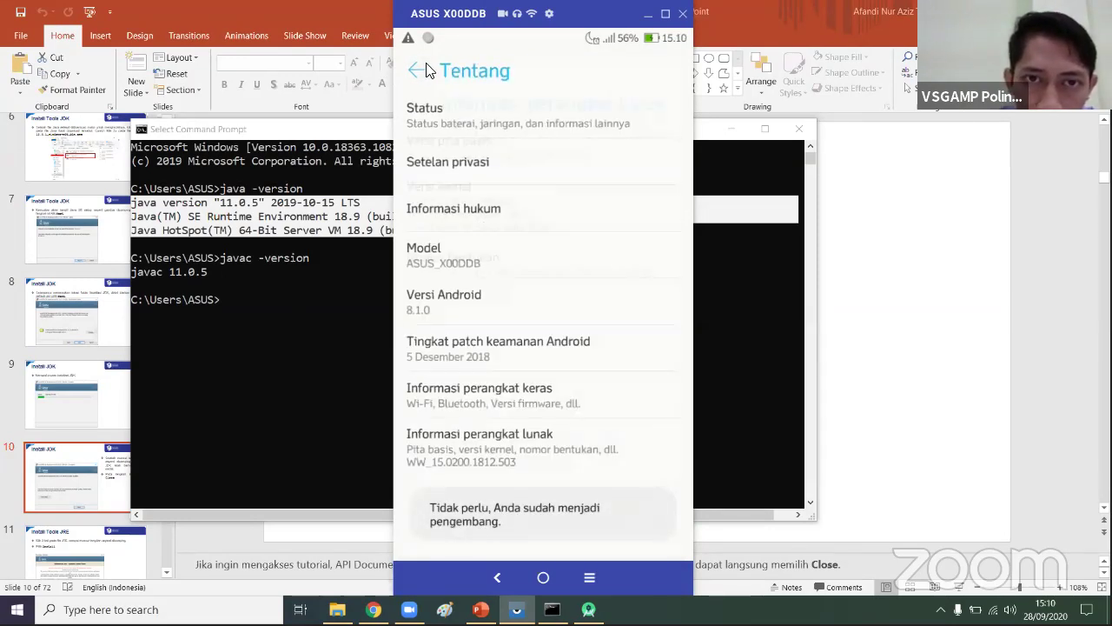
click(426, 70)
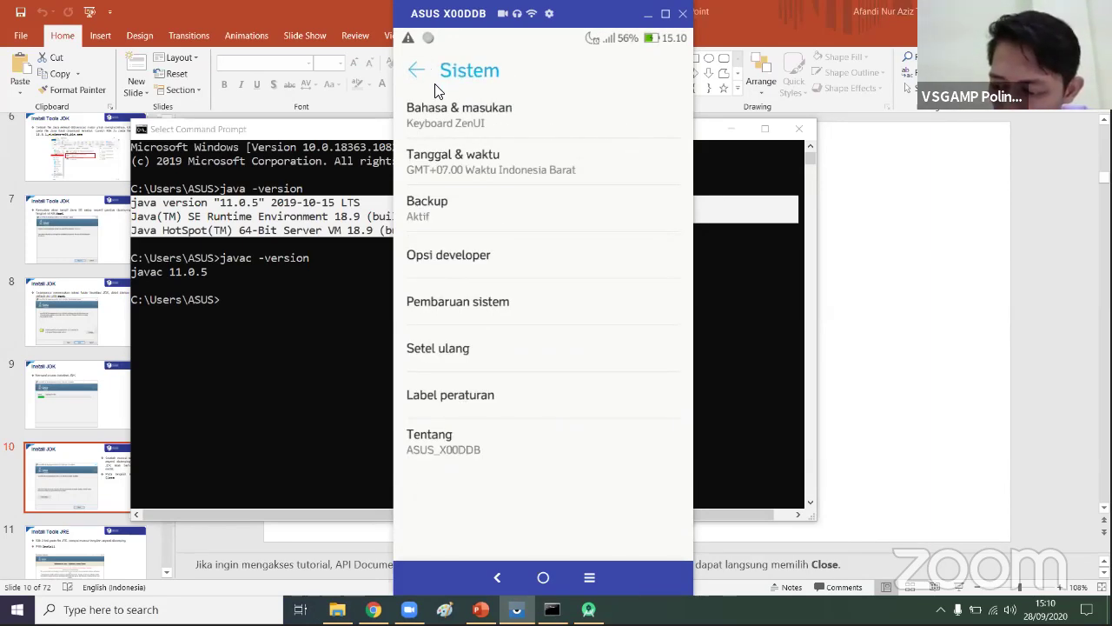
click(426, 75)
scroll(437, 91, down, 1)
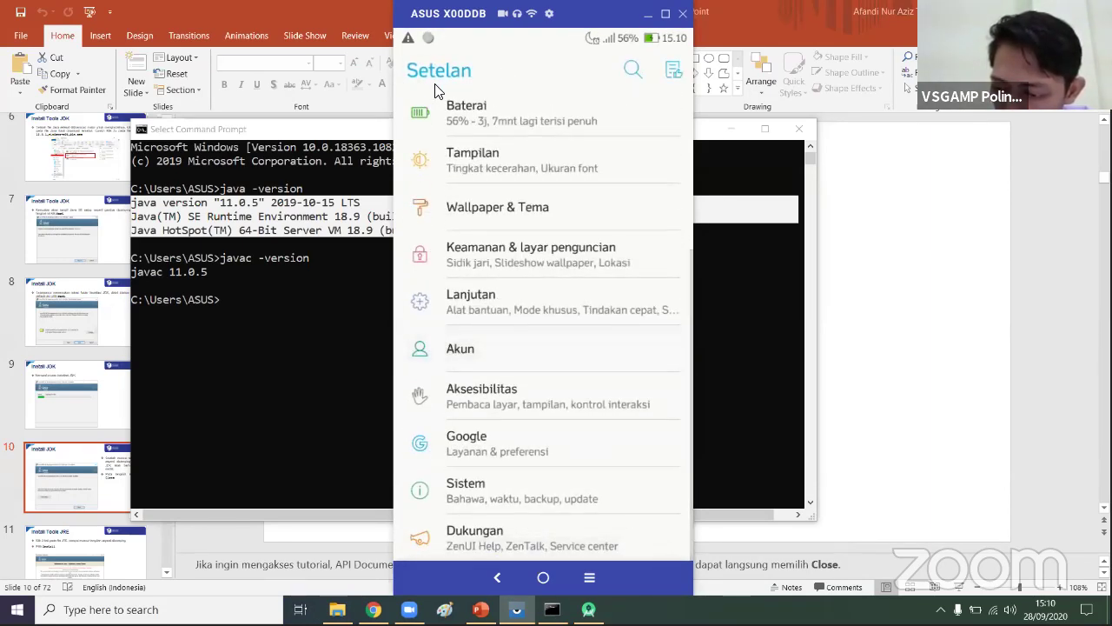
scroll(437, 91, up, 5)
scroll(437, 91, down, 5)
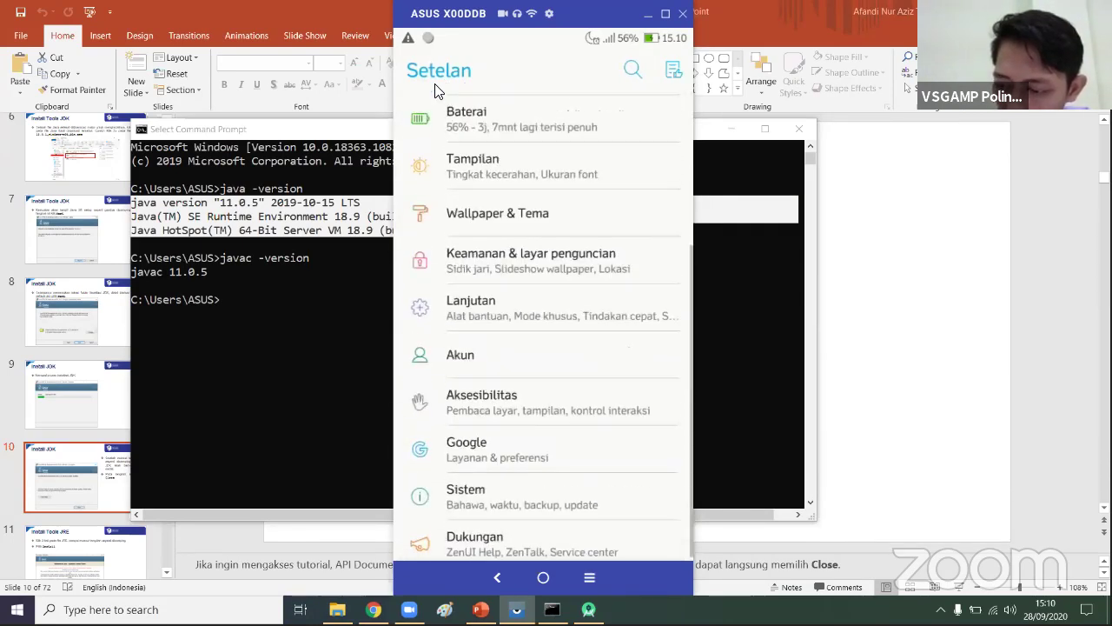
key(alt+n)
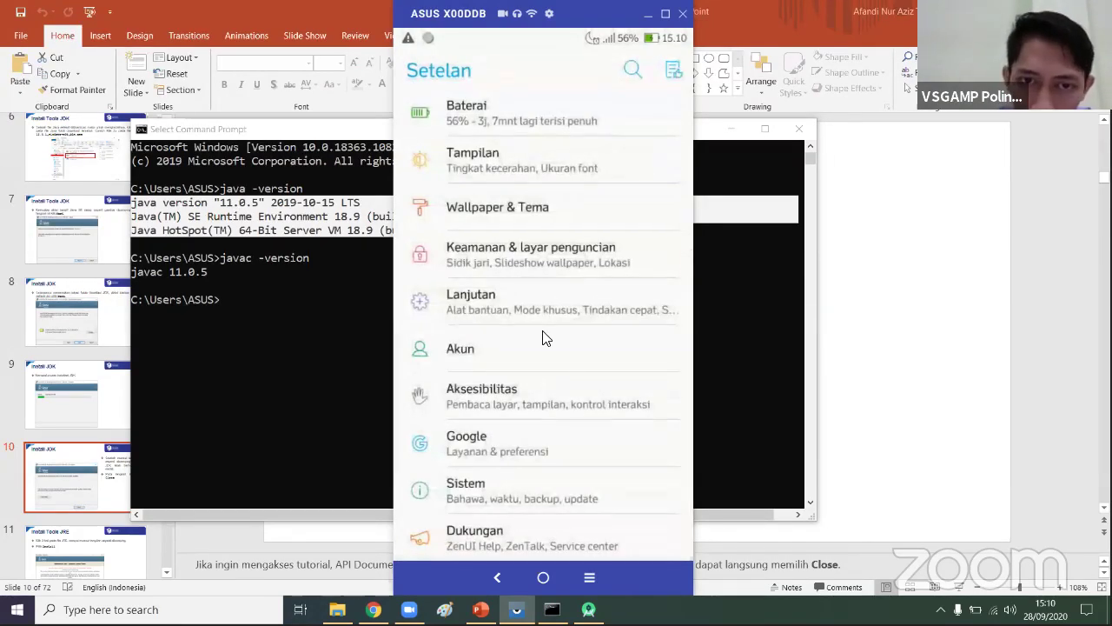
click(522, 499)
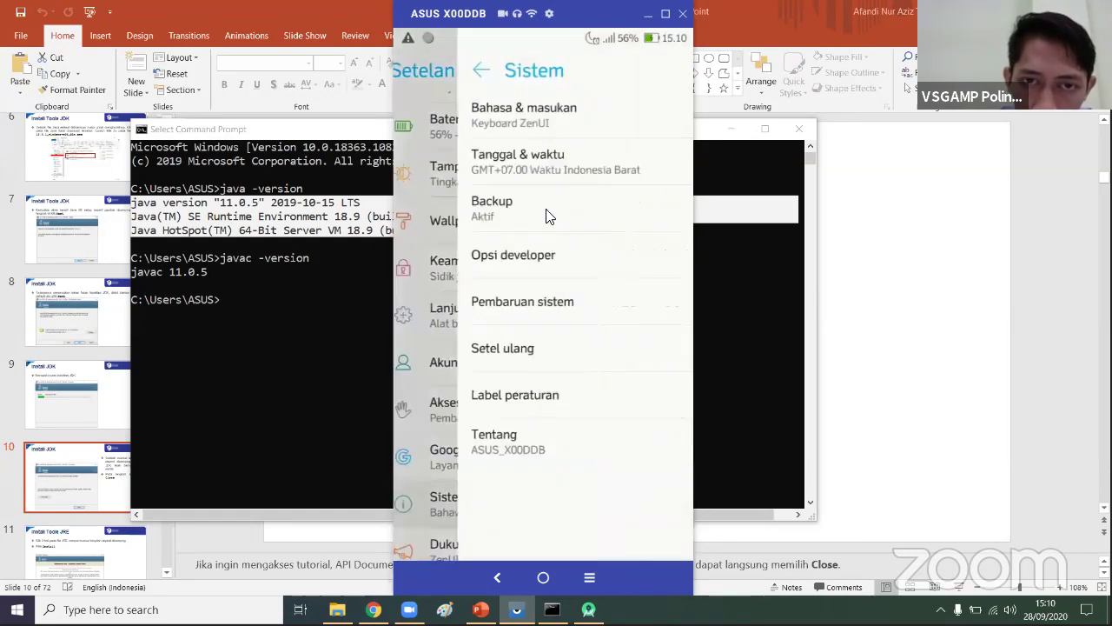
- Open Opsi developer on the mirrored phone, scroll through it, and return to Sistem
click(512, 262)
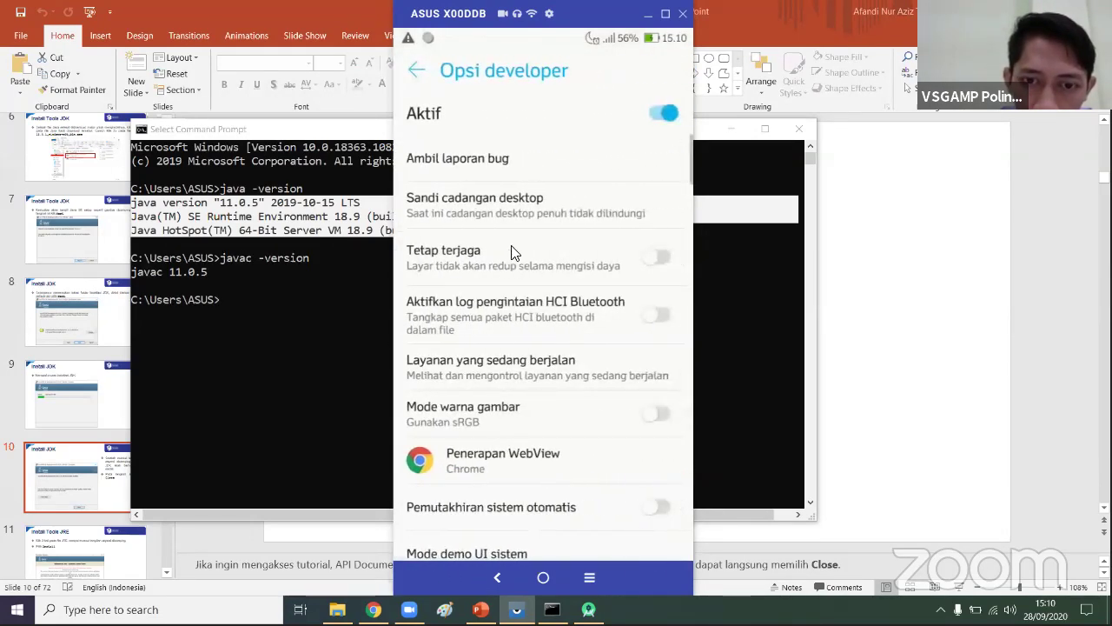
drag(513, 250, 525, 152)
scroll(663, 258, down, 2)
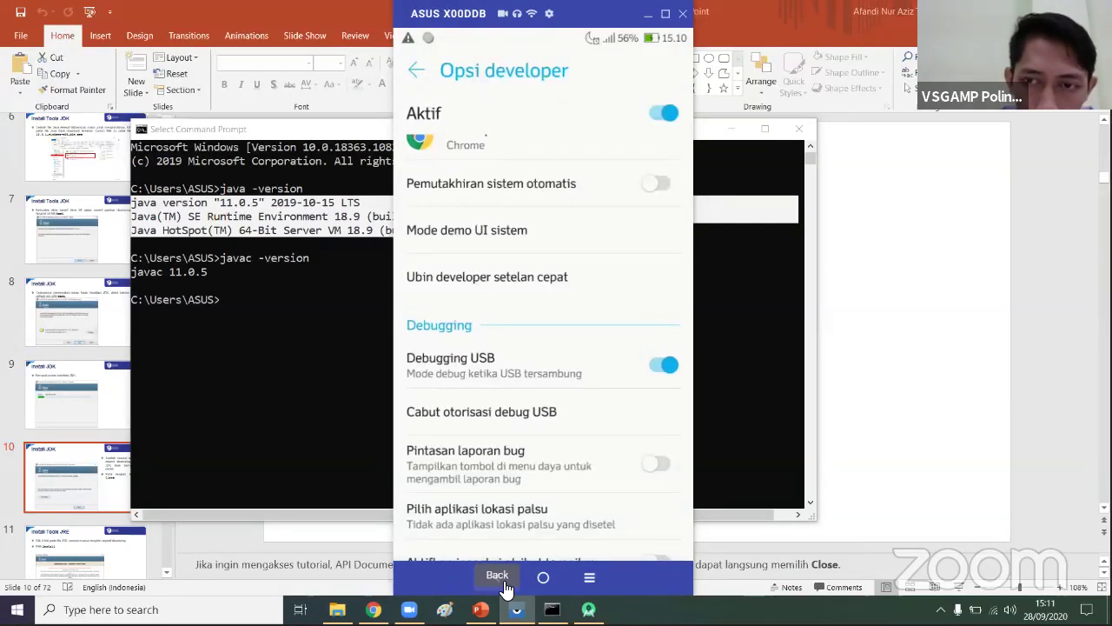
click(504, 584)
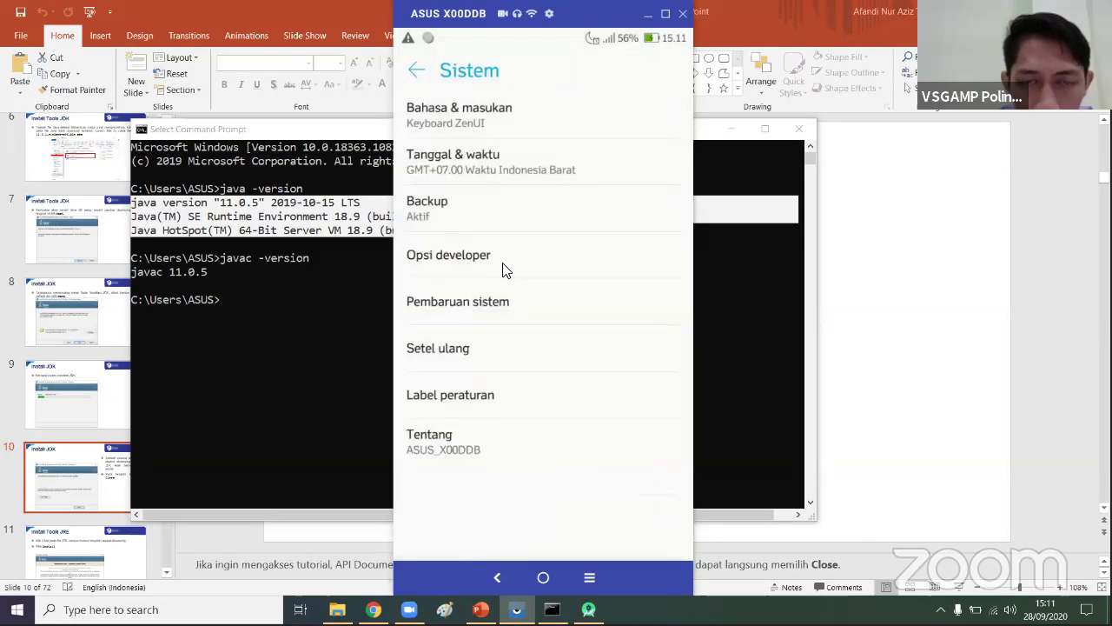
- Check the software information under Tentang, then reopen Opsi developer to confirm Debugging USB is on
click(468, 439)
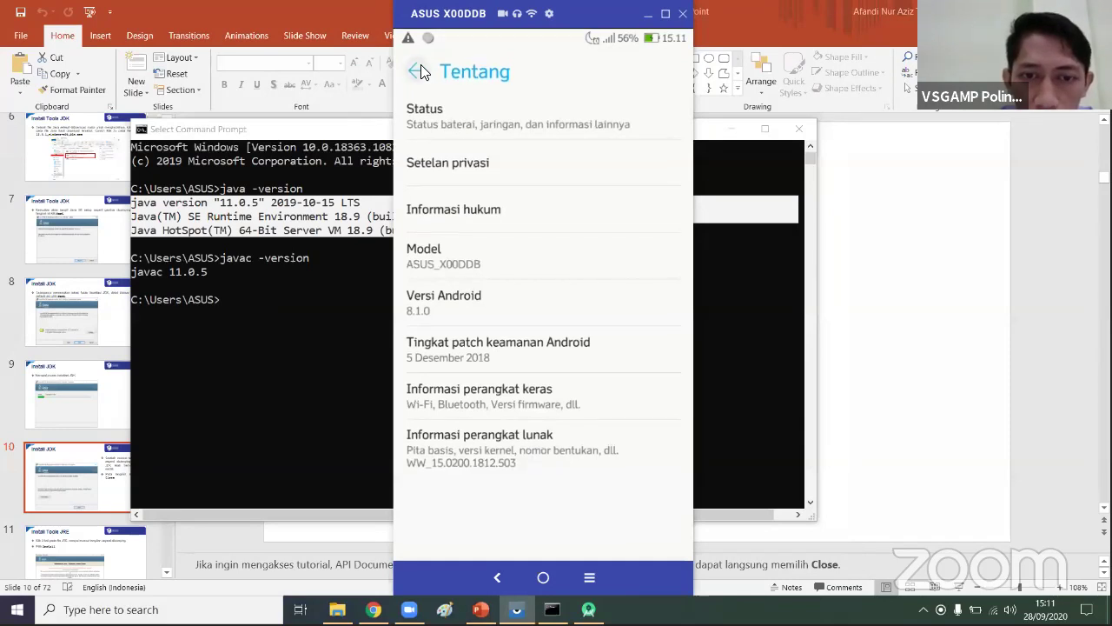
click(473, 443)
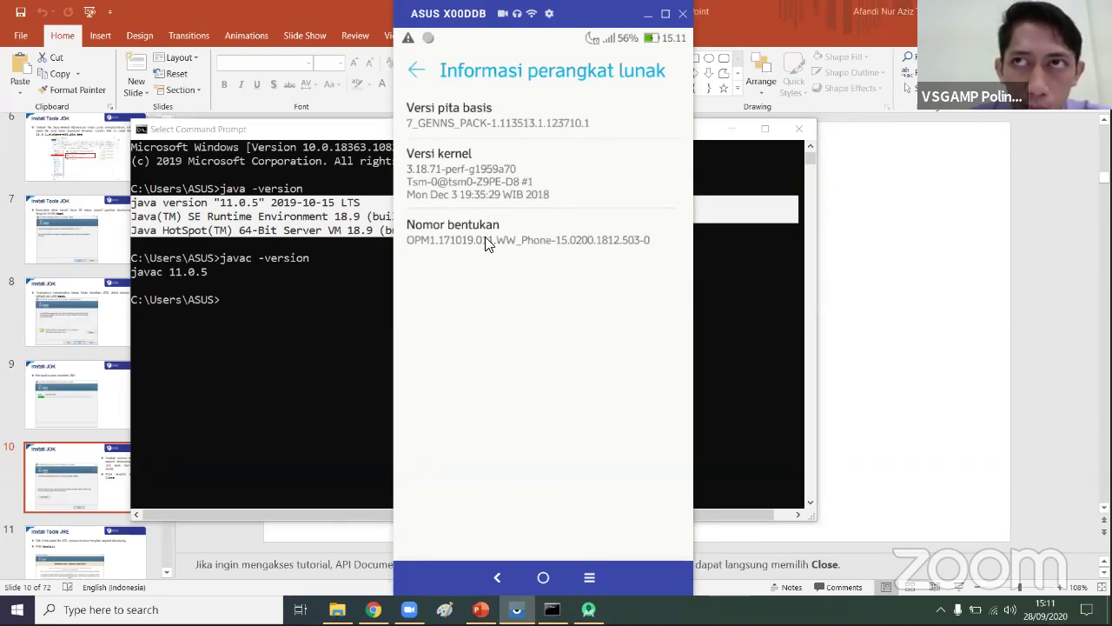
click(418, 72)
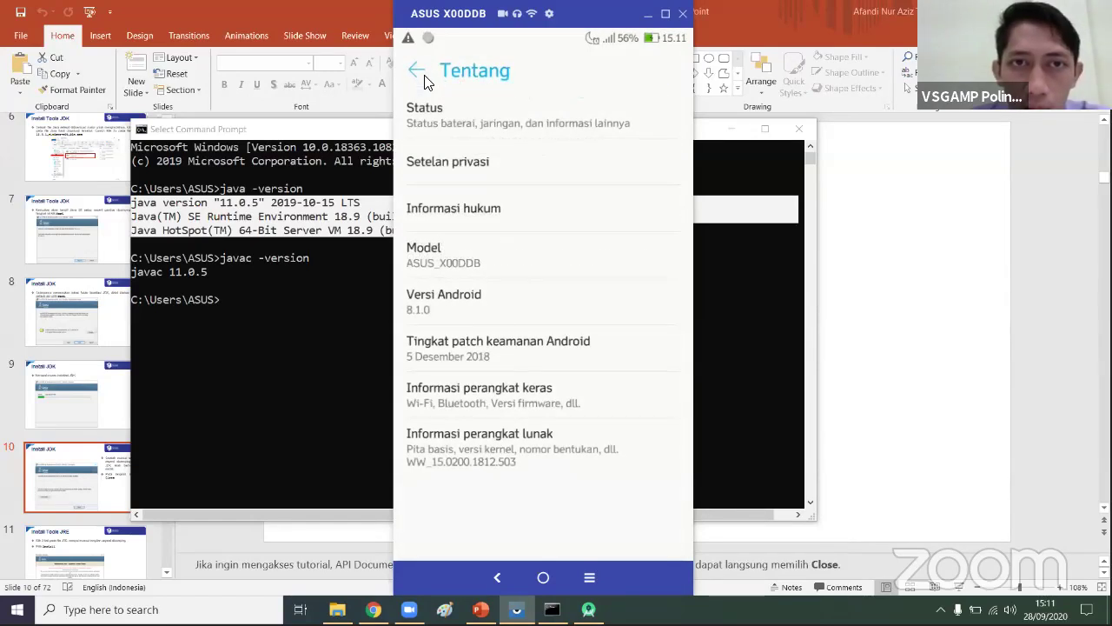
click(419, 73)
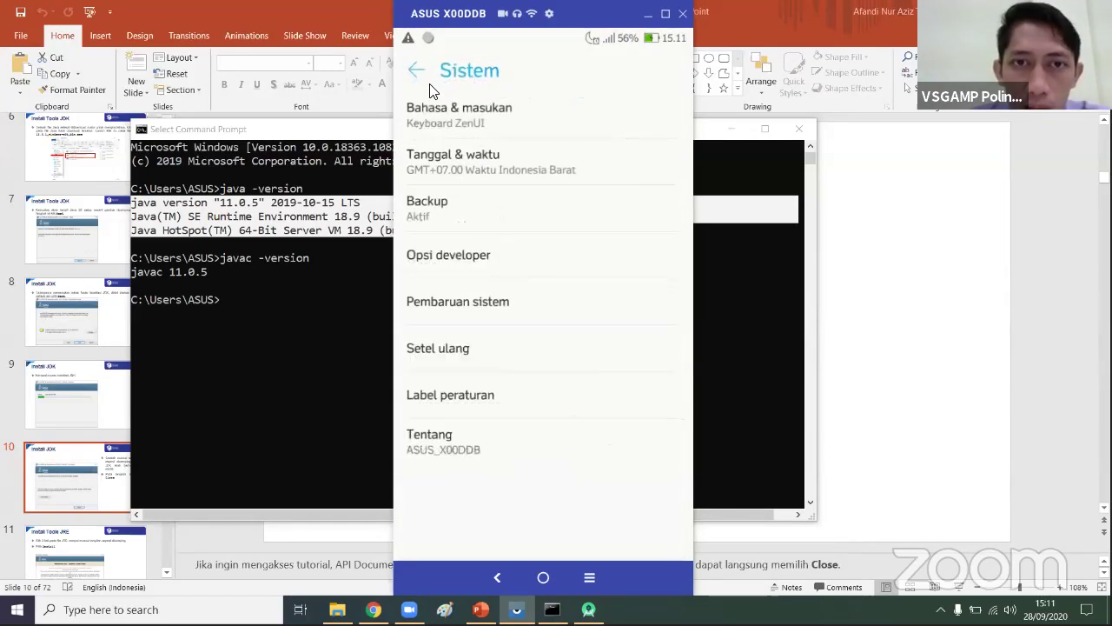
click(504, 260)
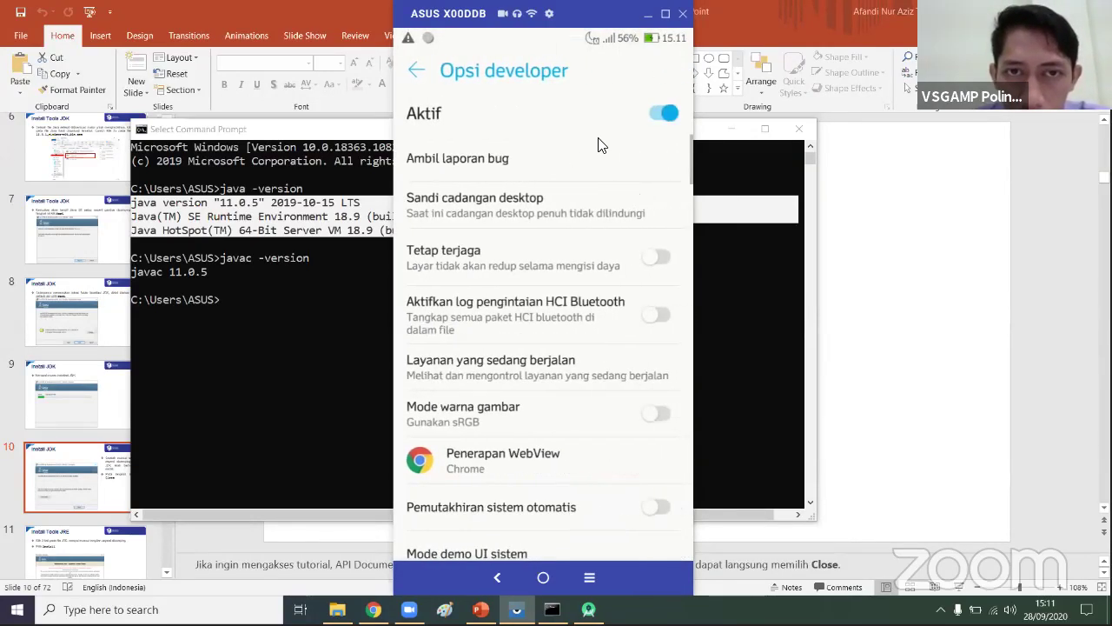
scroll(565, 330, down, 5)
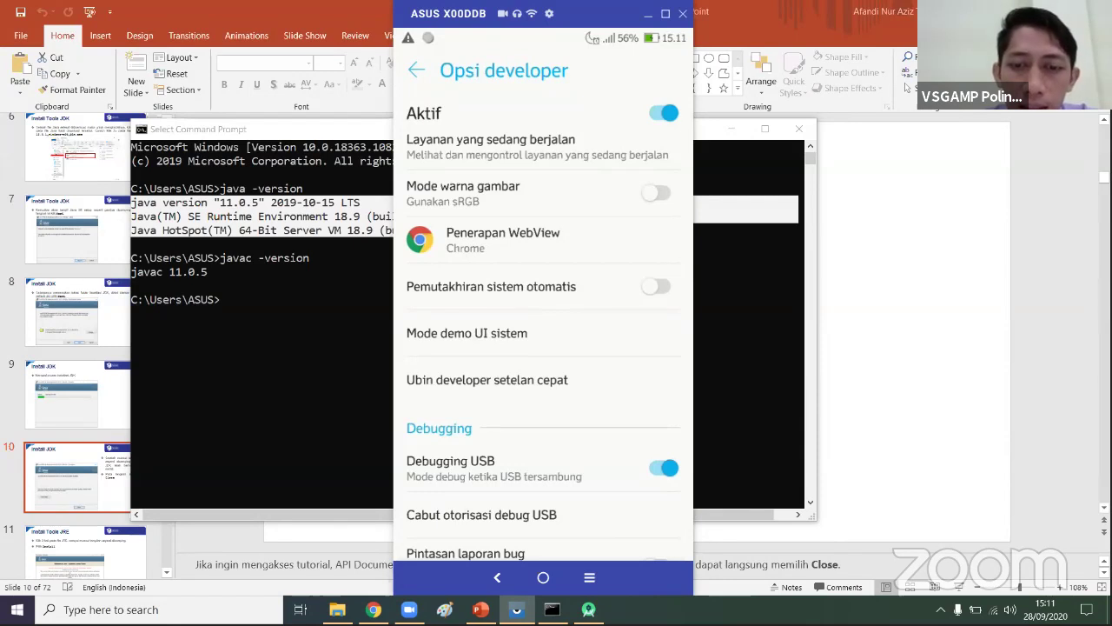
- In Android Studio, target asus ASUS_X00DDB and run MyFirebaseApp
mouse_move(588, 609)
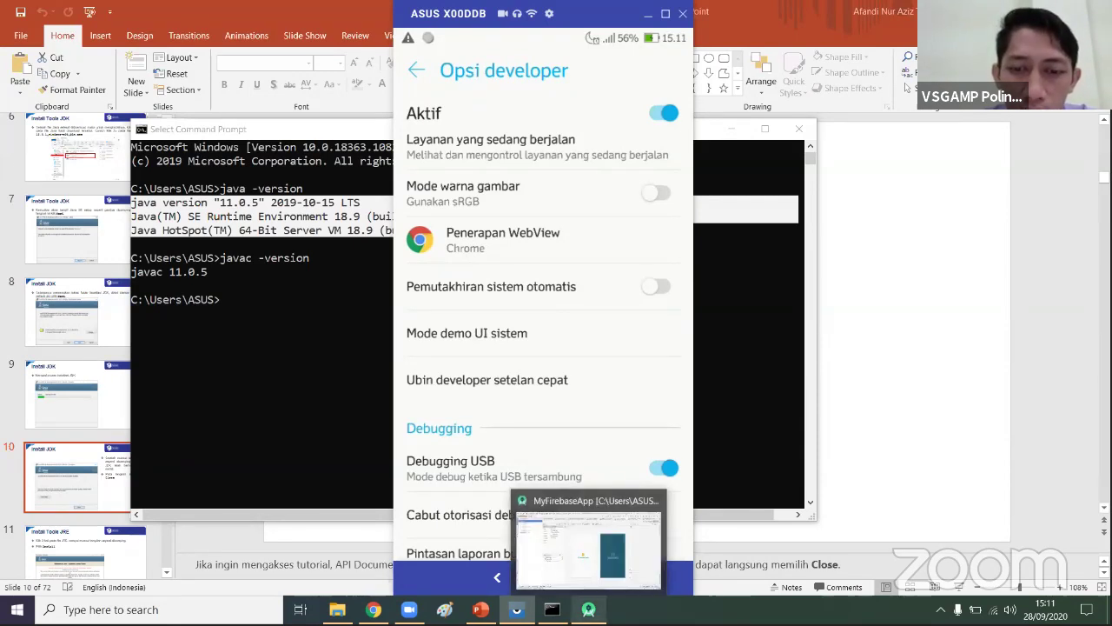
click(619, 556)
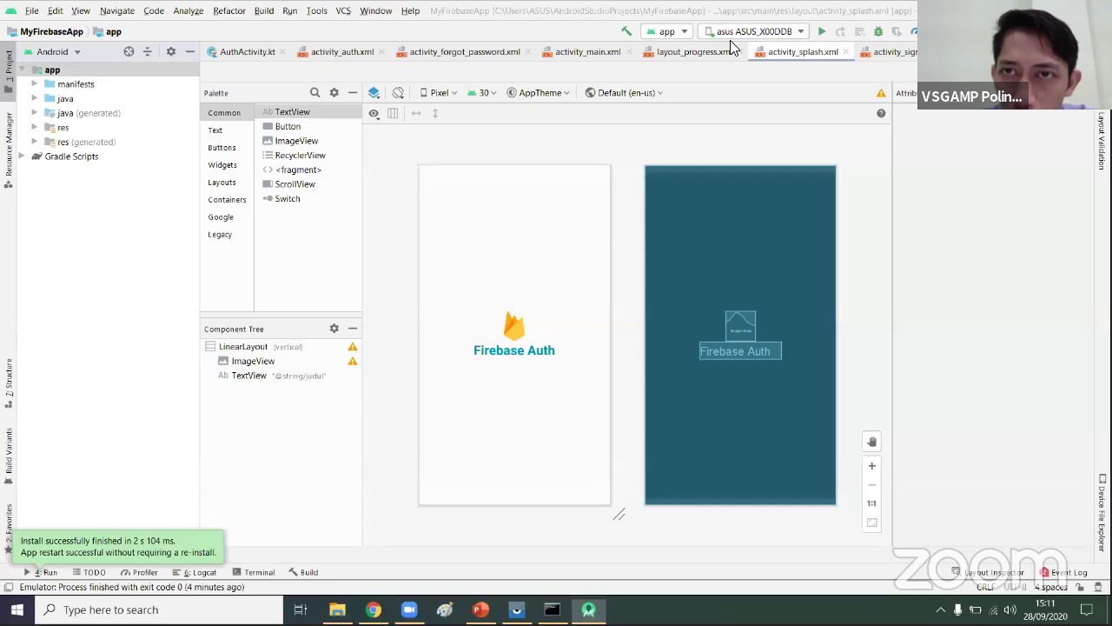
click(746, 32)
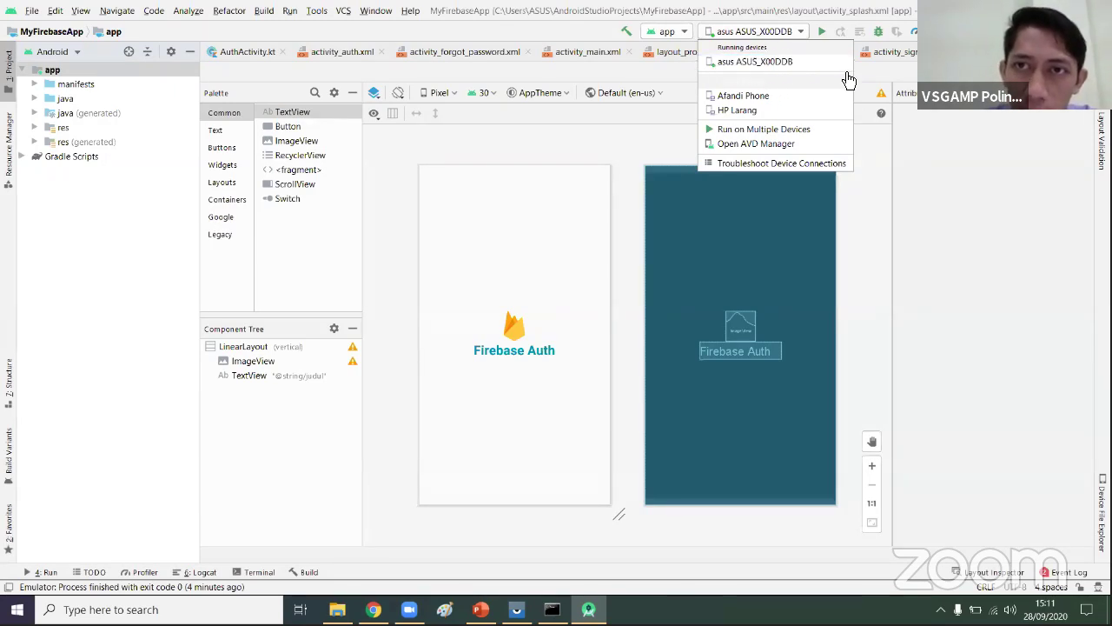
click(821, 32)
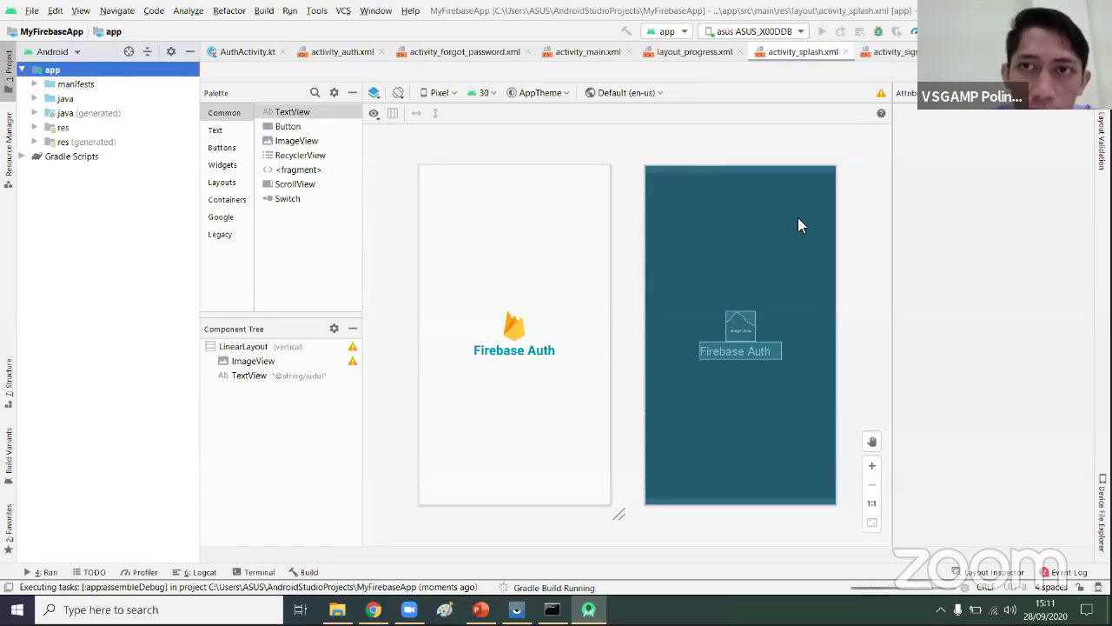
- Back out of the phone's developer options and Settings to the app drawer
click(517, 609)
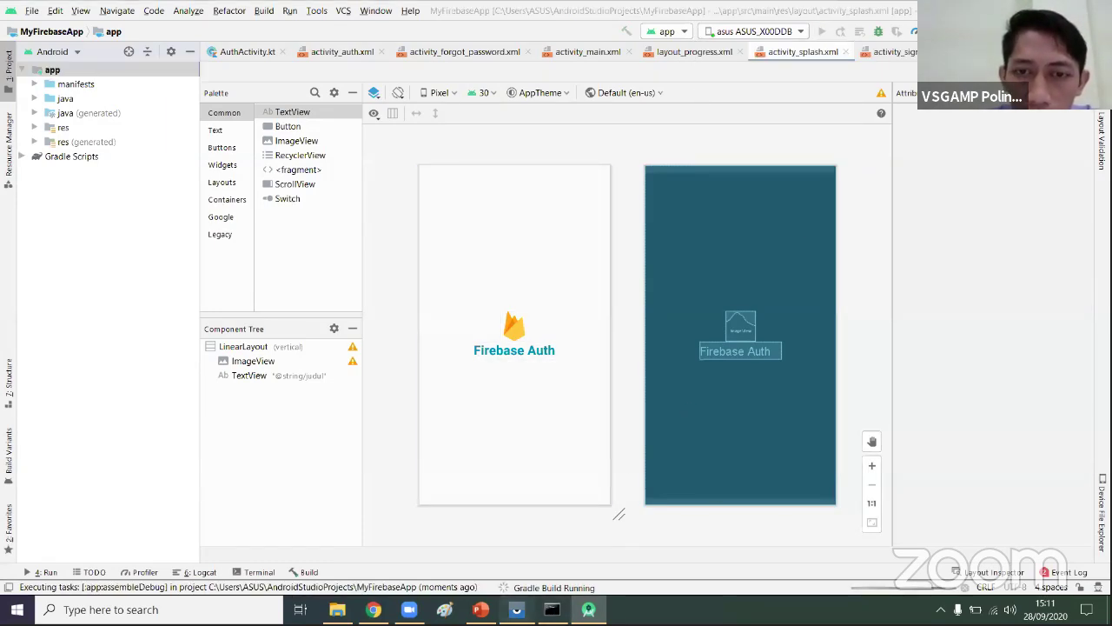
click(493, 579)
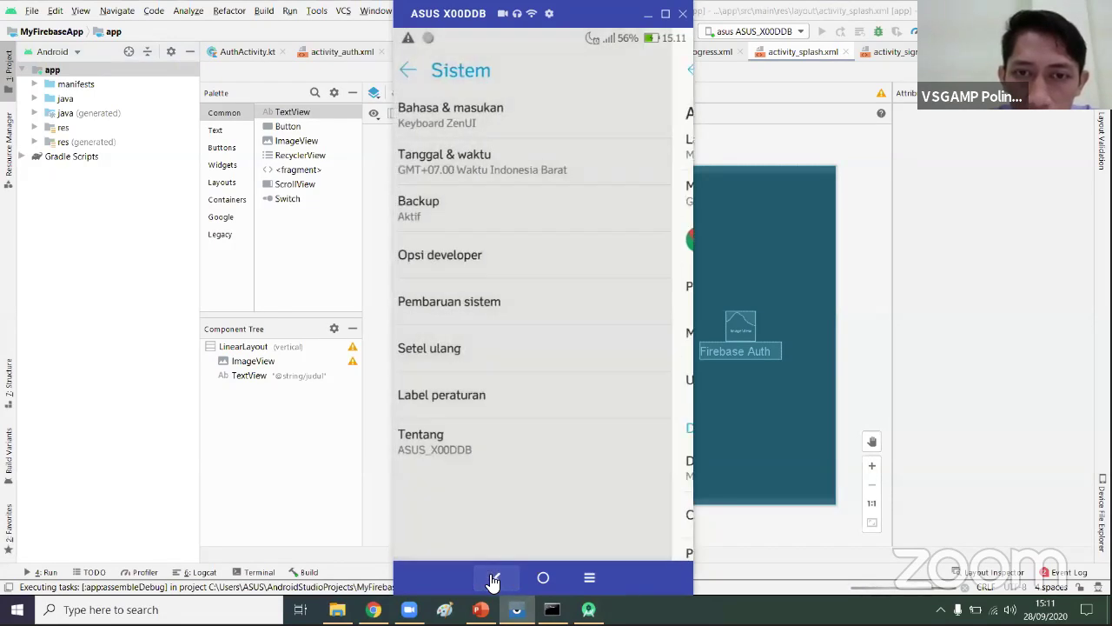
click(497, 581)
click(499, 580)
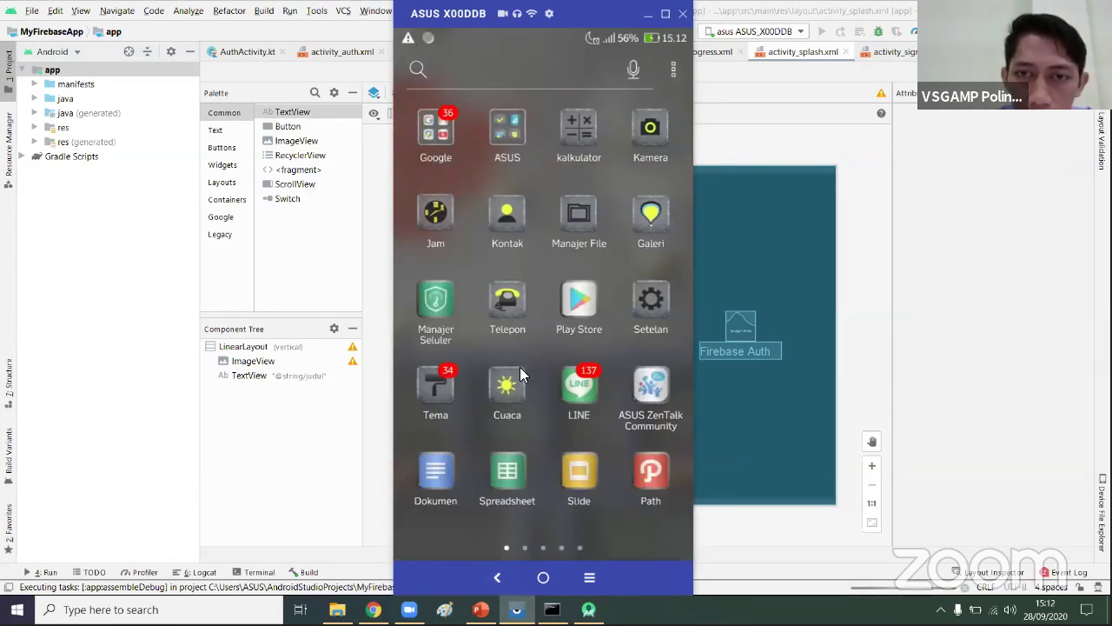
- Swipe the phone's app drawer to its last page
scroll(574, 391, down, 1)
scroll(620, 394, down, 1)
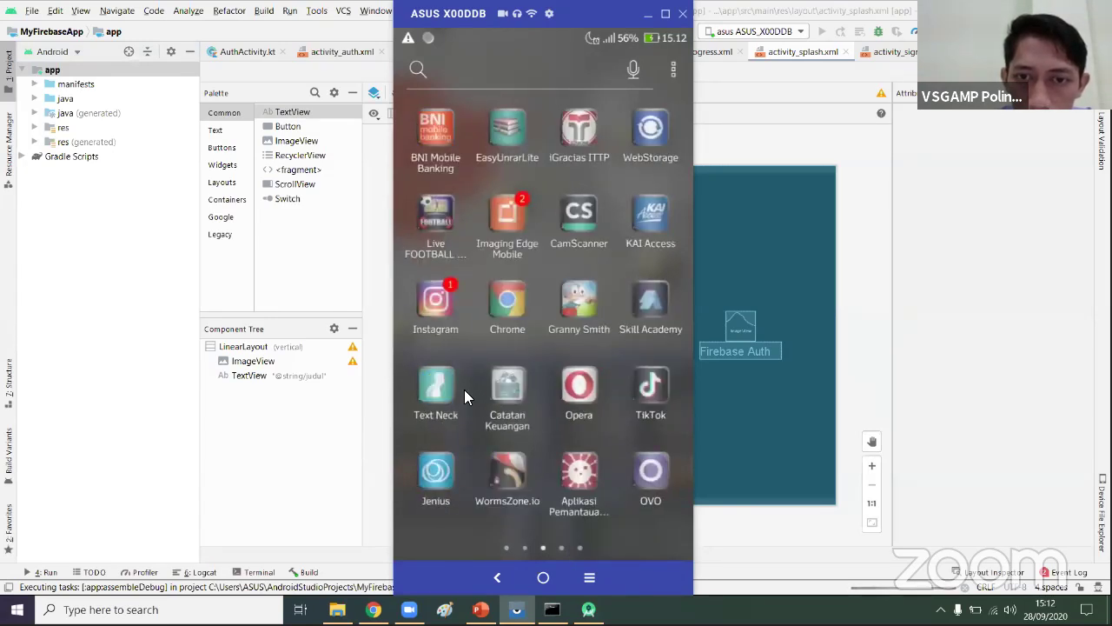
scroll(600, 386, down, 1)
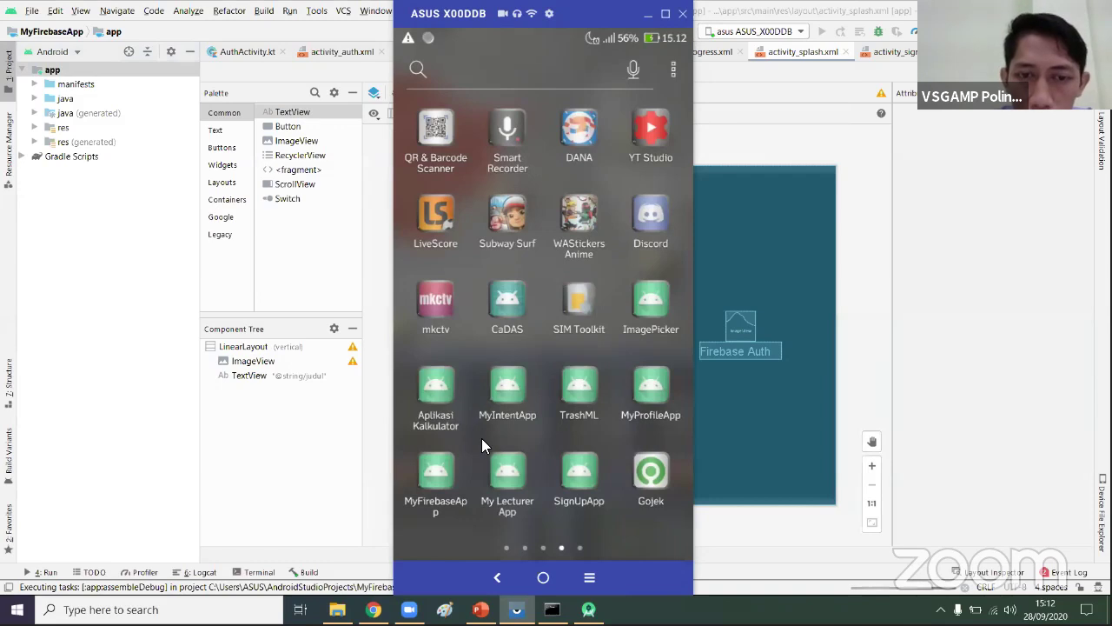
drag(633, 358, 467, 365)
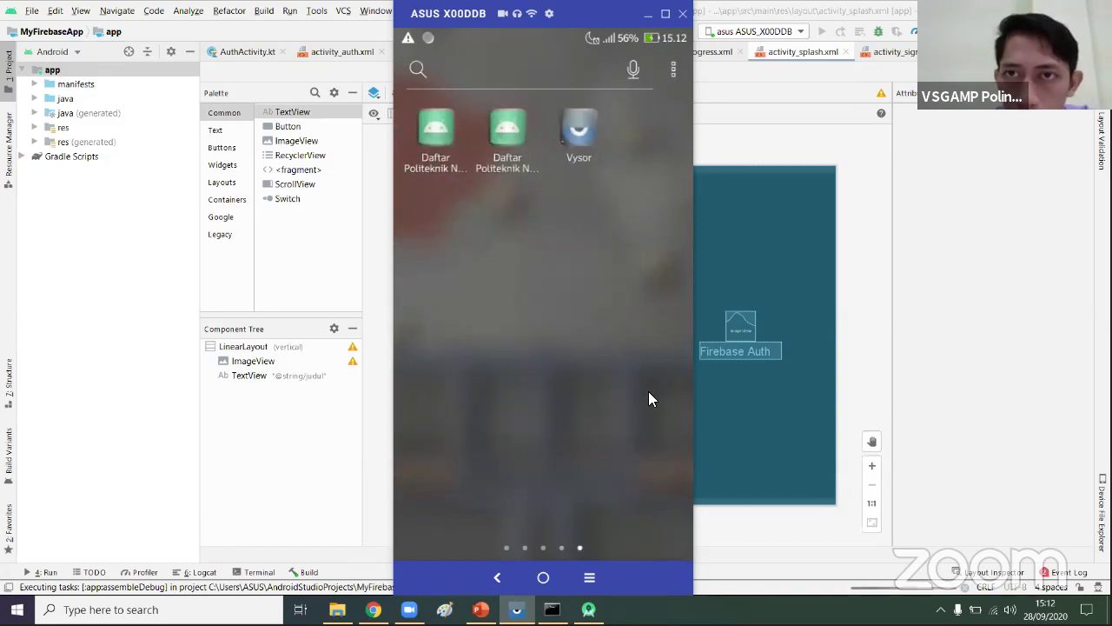
- Check the Gradle build's progress, return to the phone mirror, then bring up the installation-failed warning
click(947, 589)
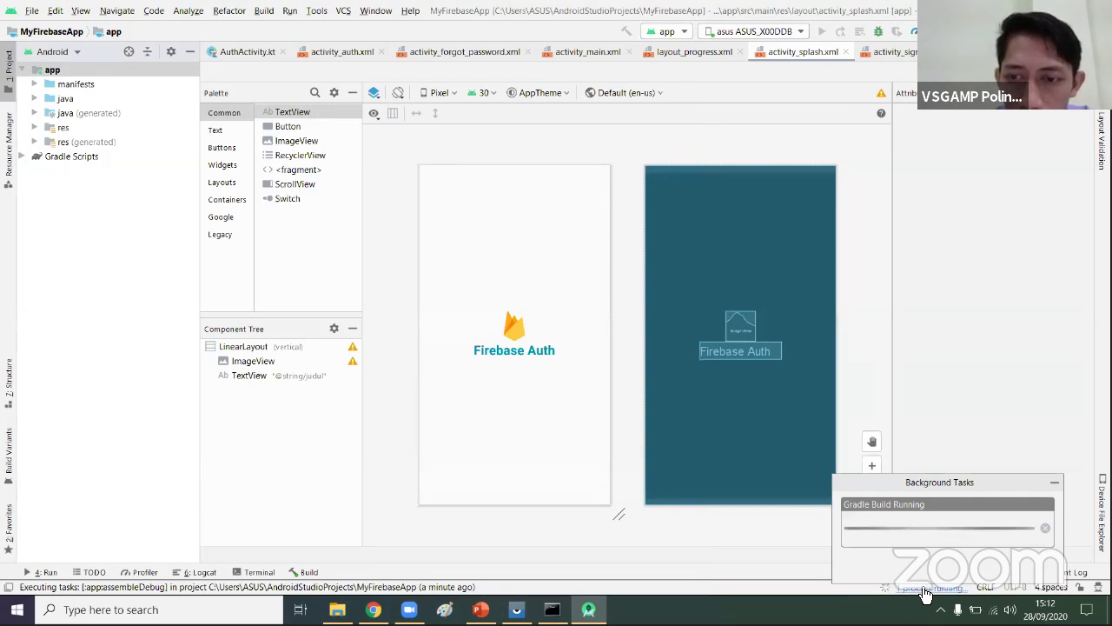
click(516, 610)
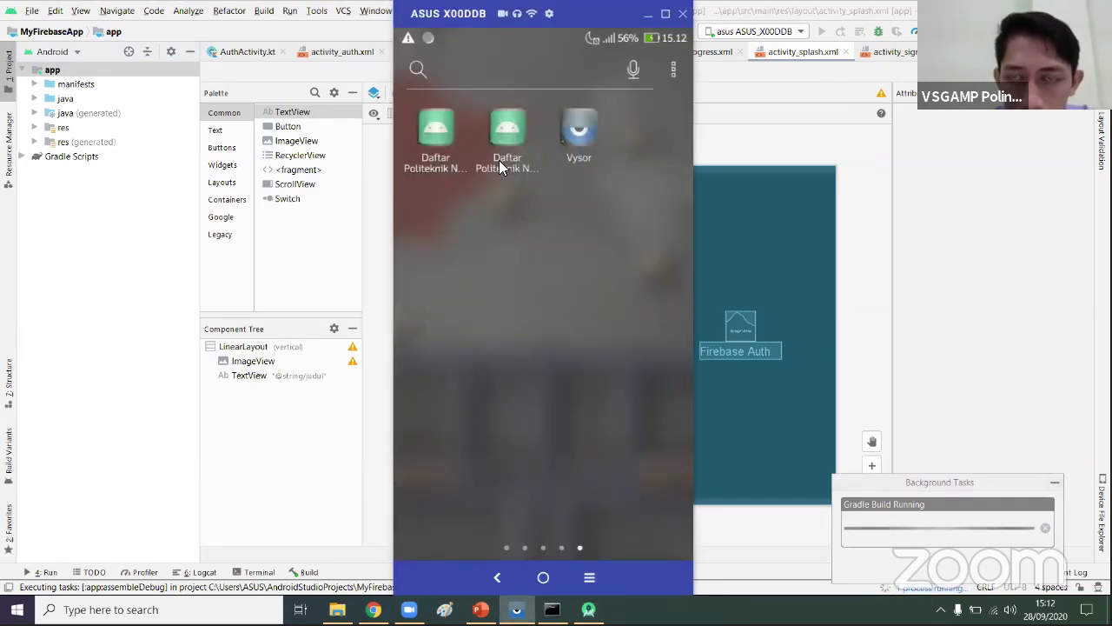
scroll(499, 160, up, 1)
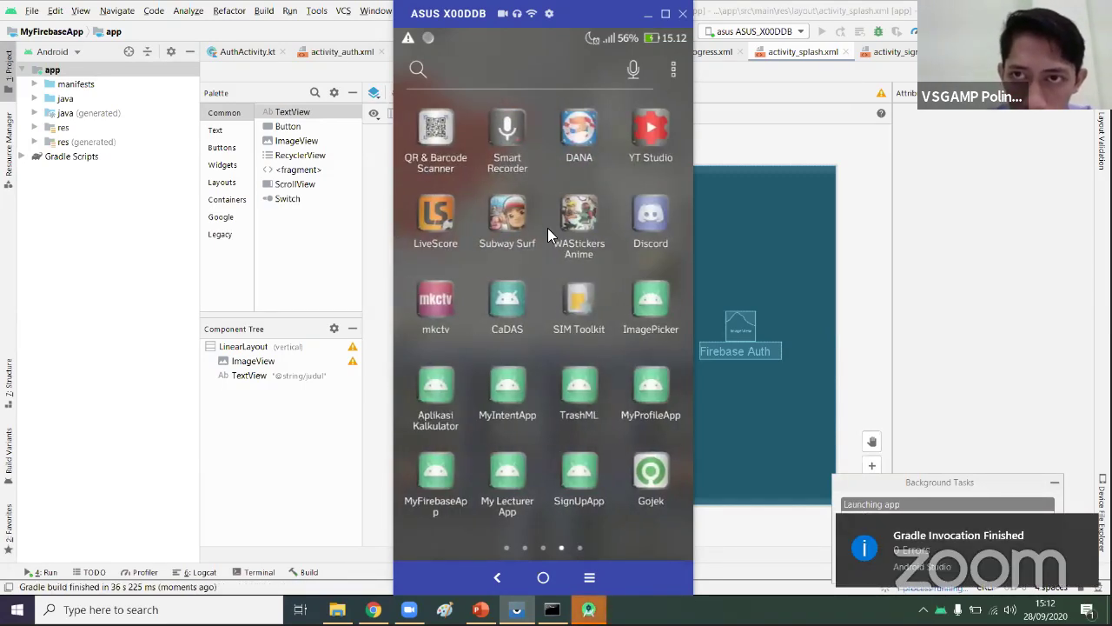
click(725, 311)
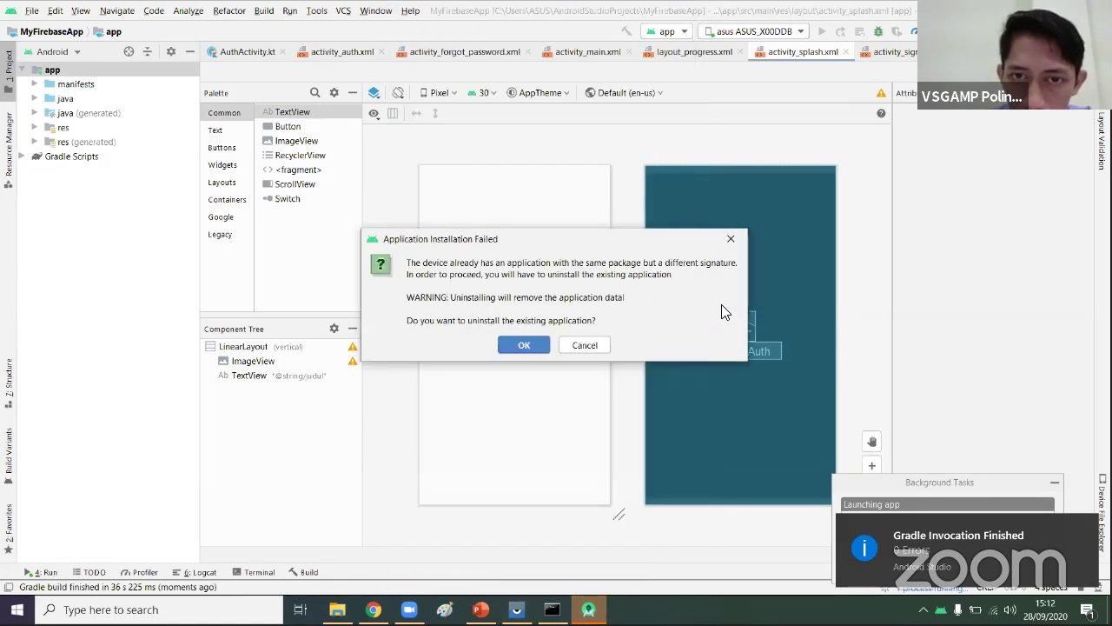
- Confirm OK in Application Installation Failed to uninstall and reinstall MyFirebaseApp, then minimise Android Studio
click(589, 609)
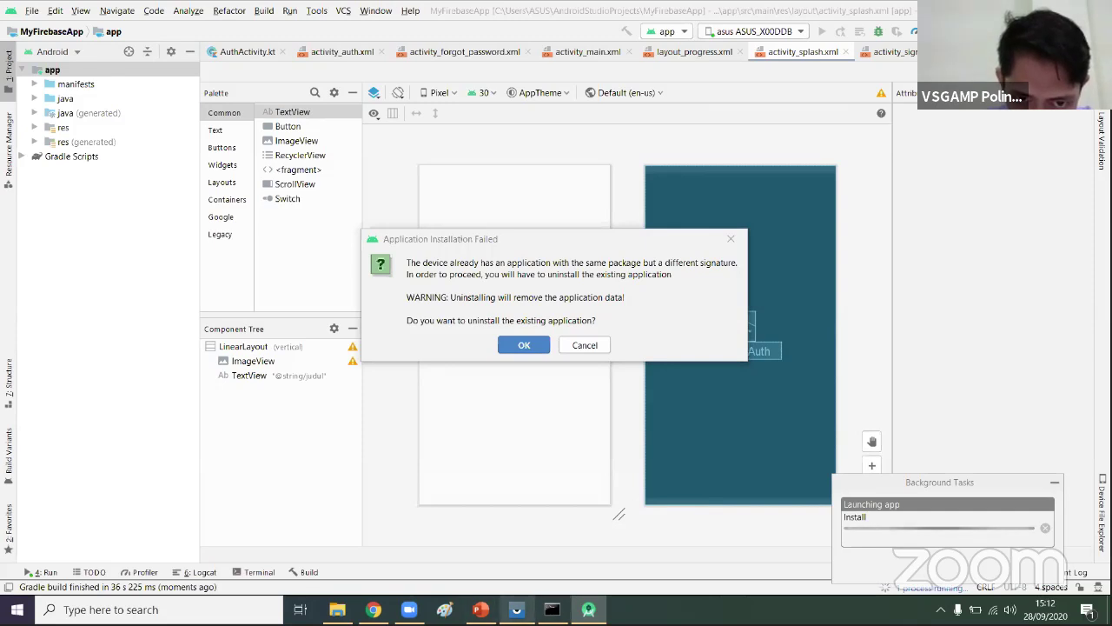
click(516, 609)
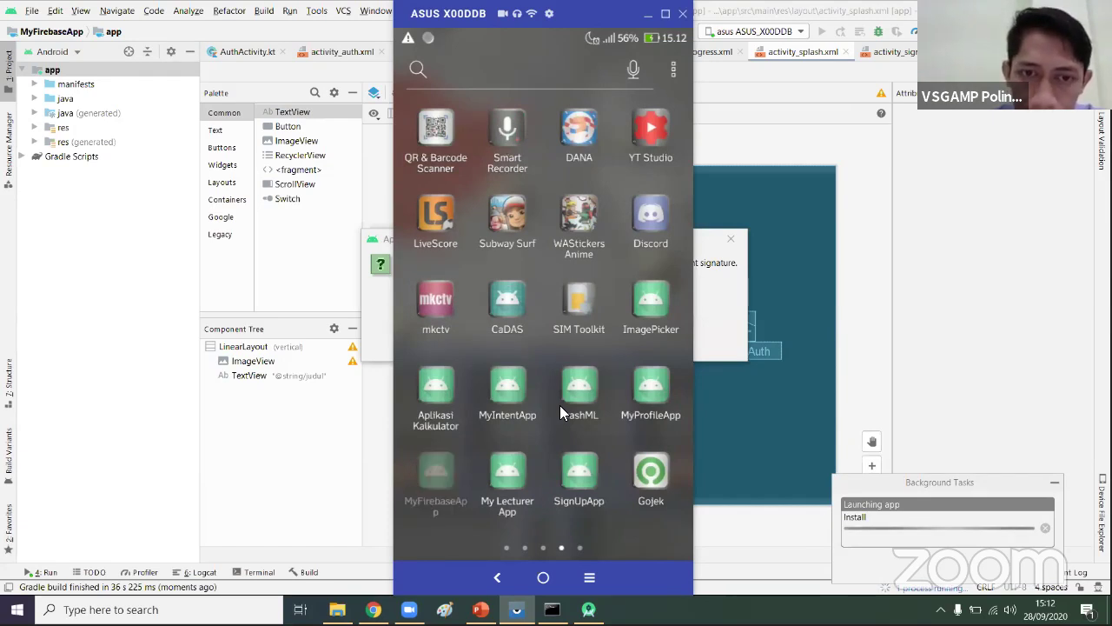
click(720, 338)
click(537, 347)
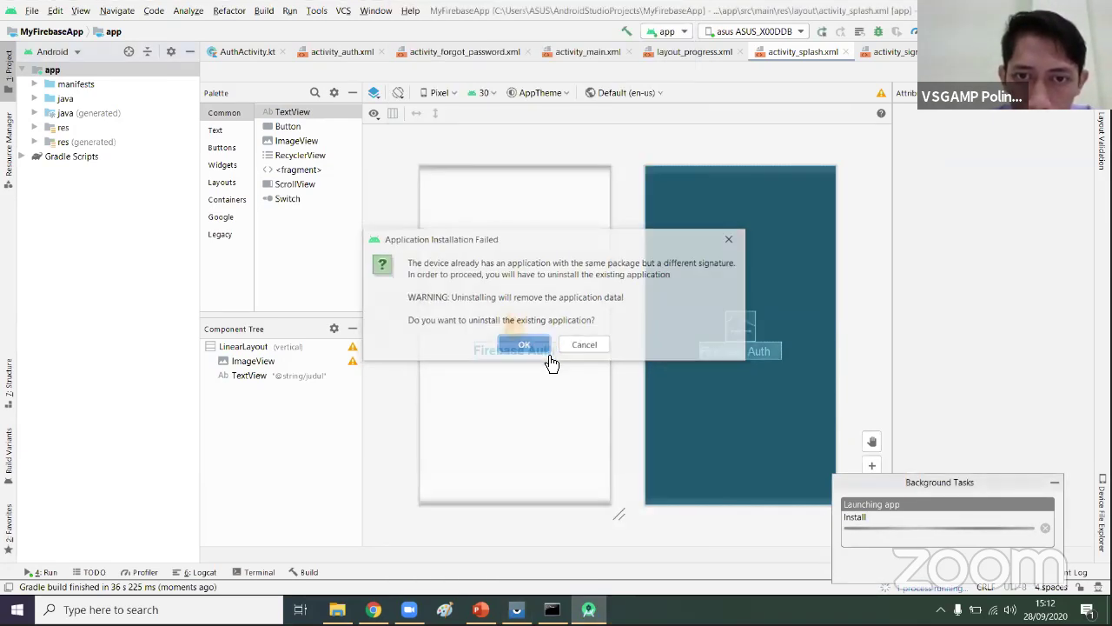
click(588, 610)
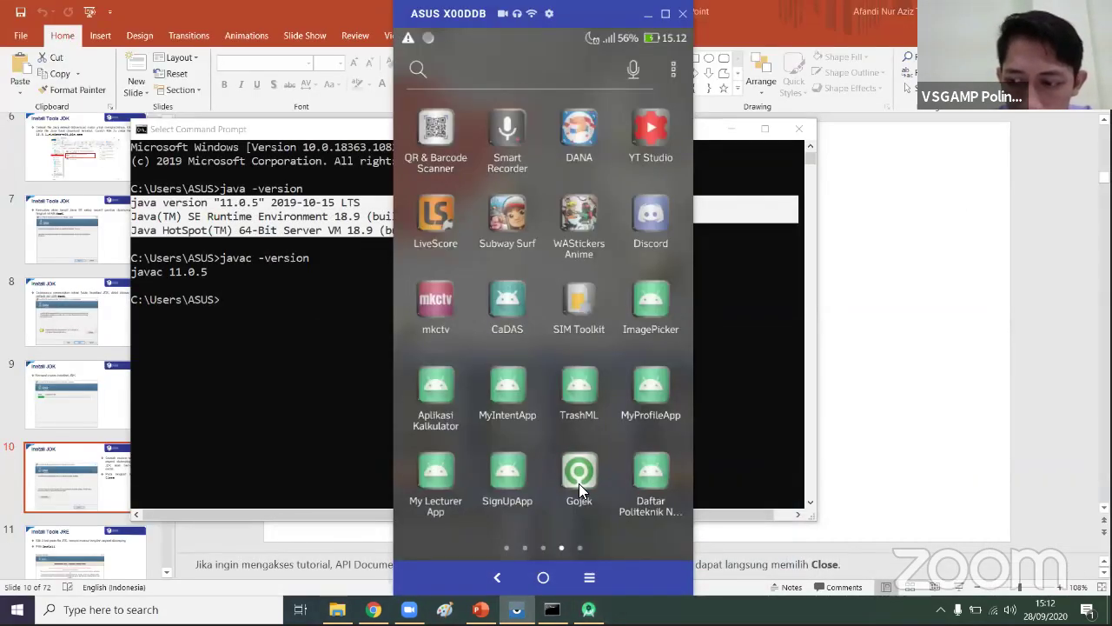
- Launch an app from the phone's drawer, then return to the drawer
click(579, 480)
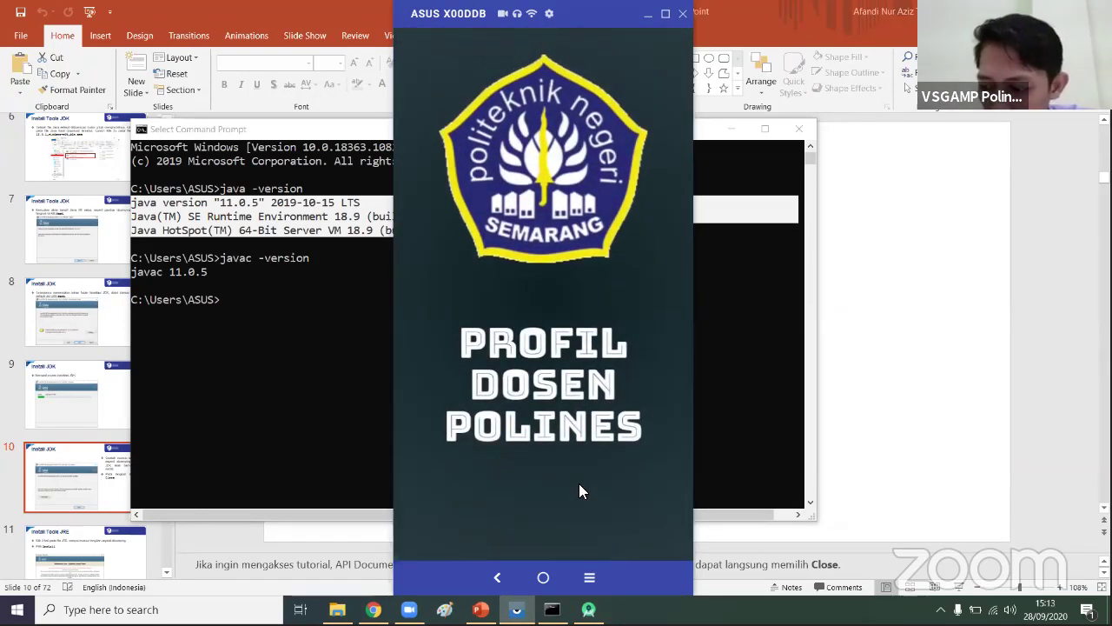
scroll(578, 483, down, 5)
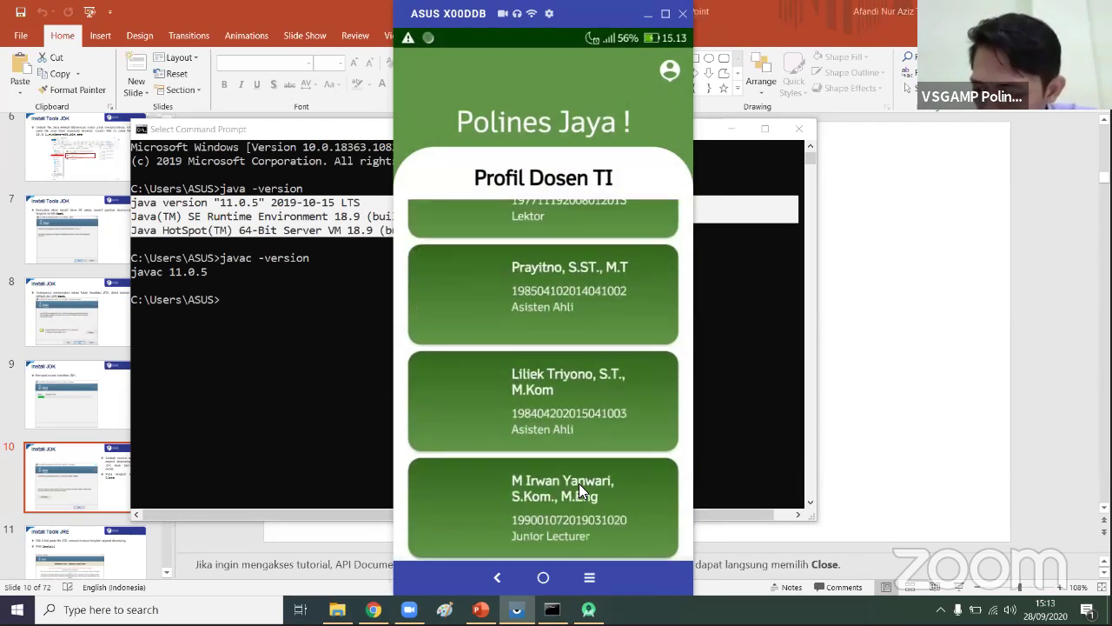
right_click(579, 483)
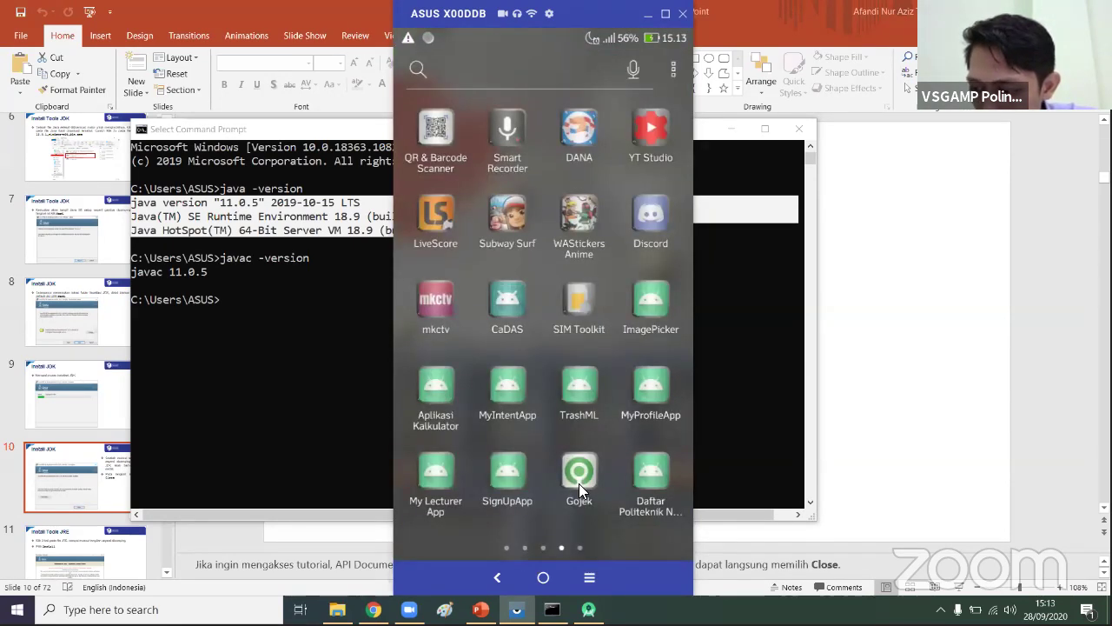
scroll(578, 484, down, 2)
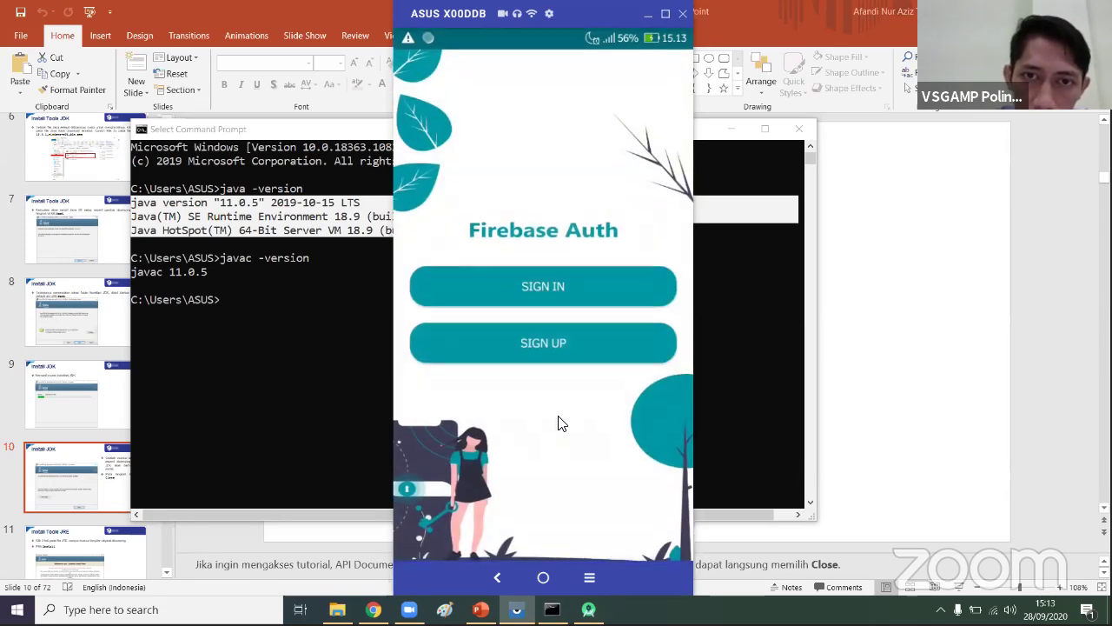
- Move the Firebase Auth app from Sign Up to Sign In, hide the keyboard, then switch to Chrome
click(483, 339)
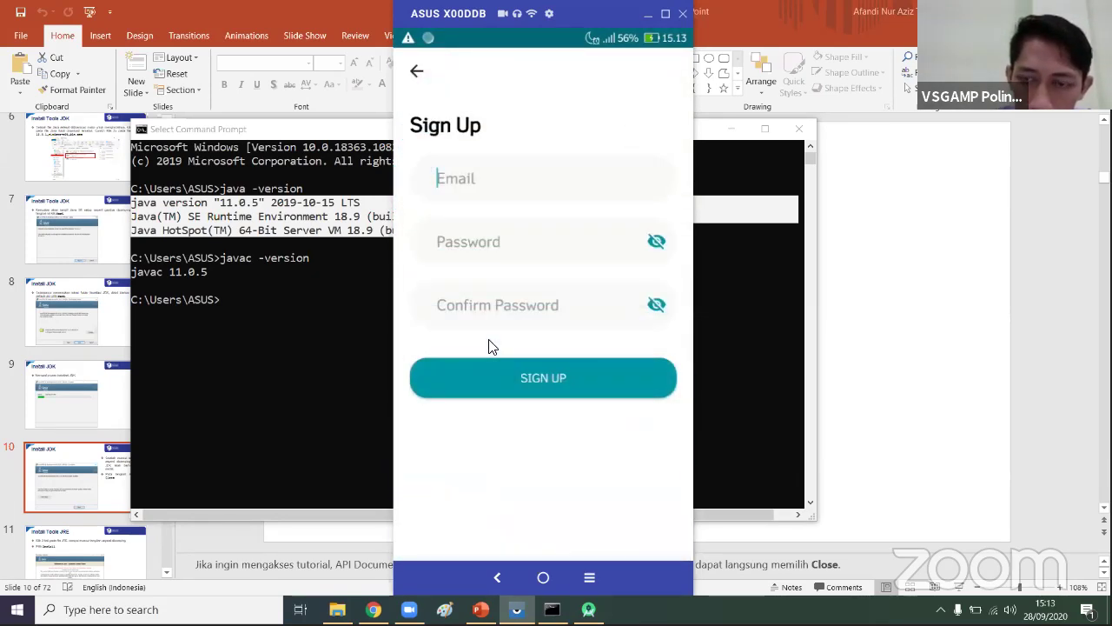
click(498, 577)
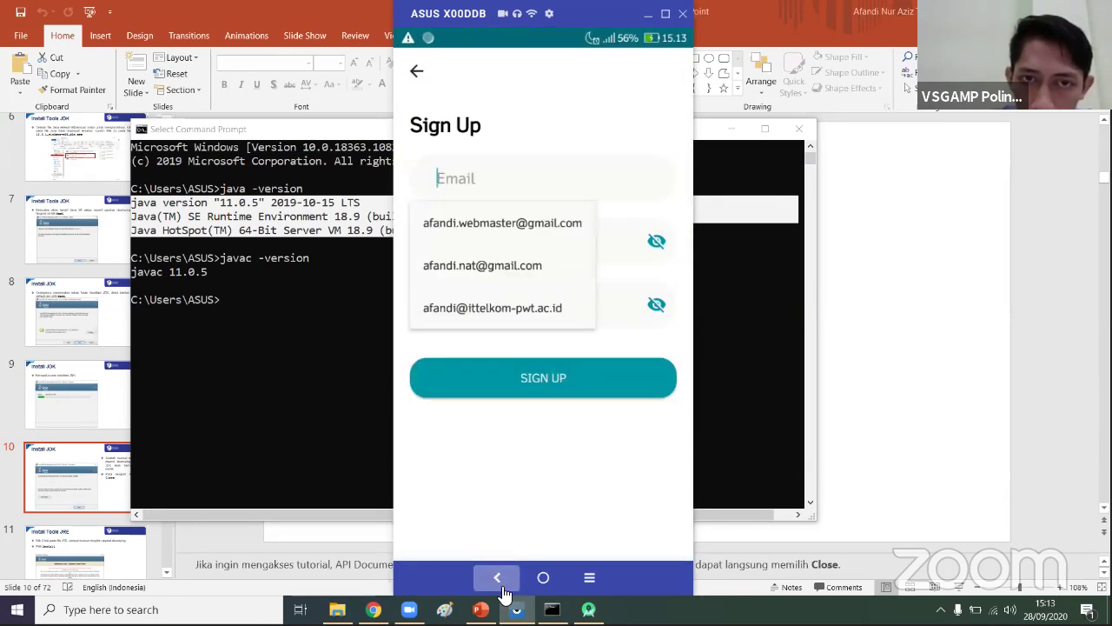
click(558, 280)
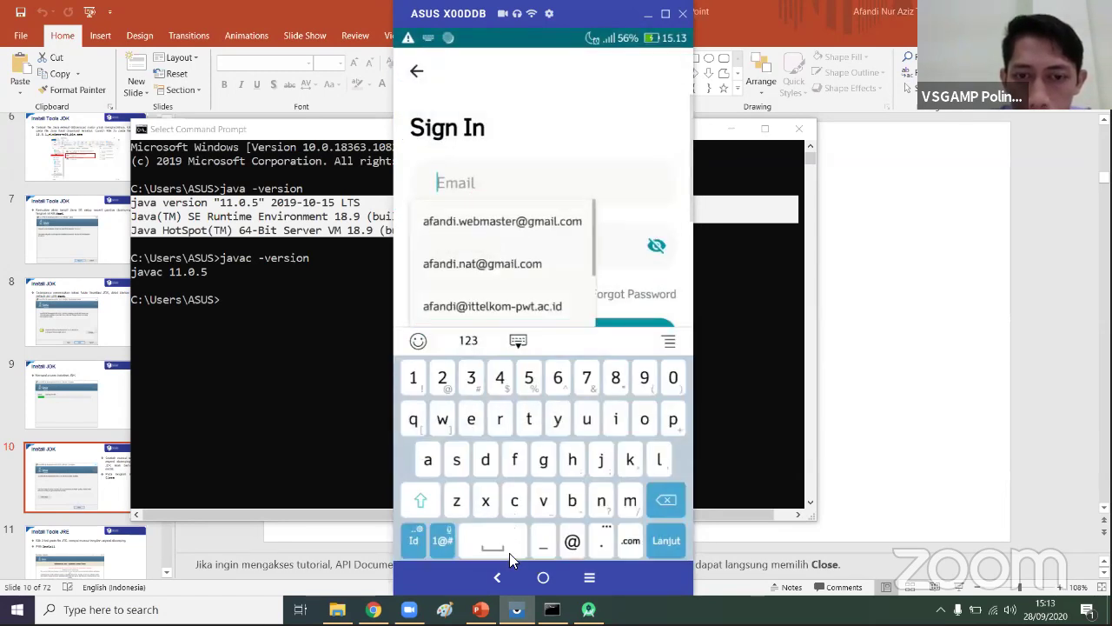
click(497, 577)
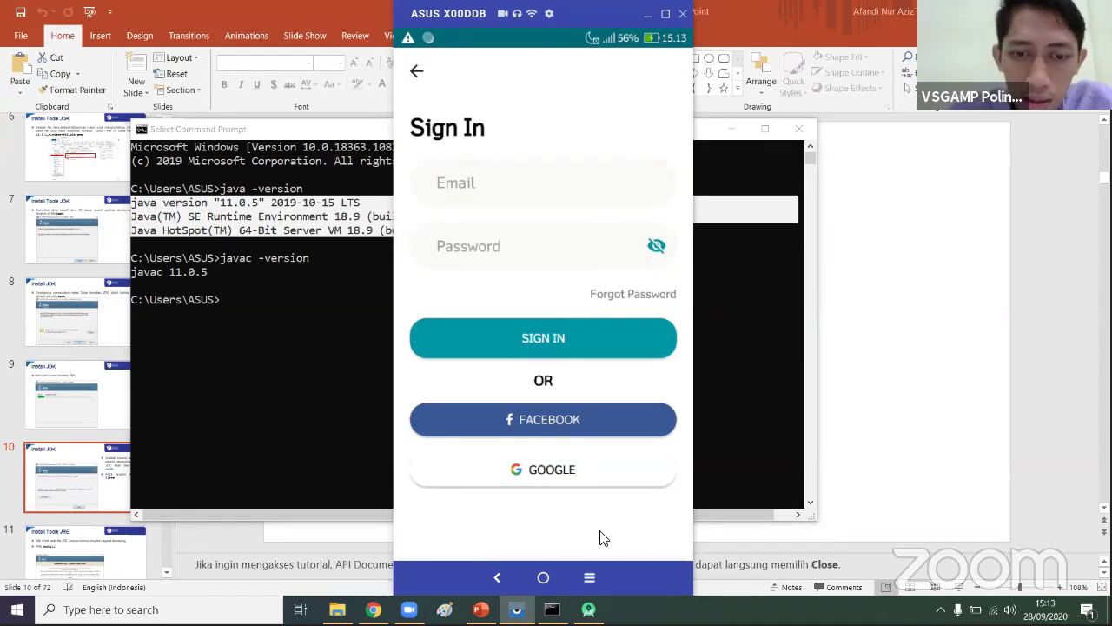
click(372, 609)
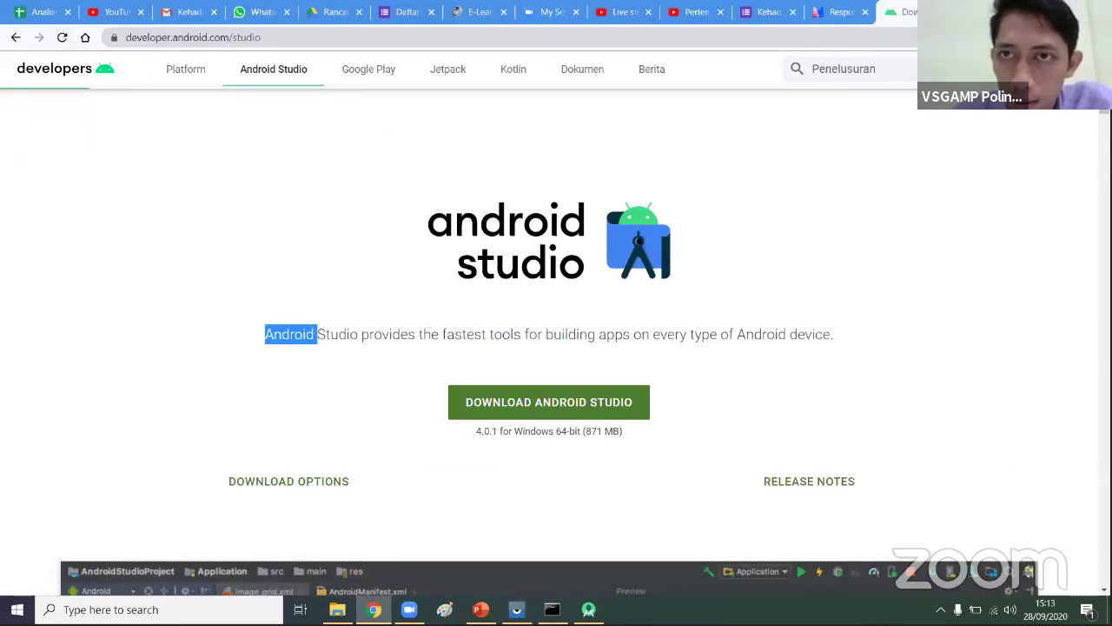
- Restore Chrome to a smaller window, open the live stream video page, and reposition the window
key(super+Down)
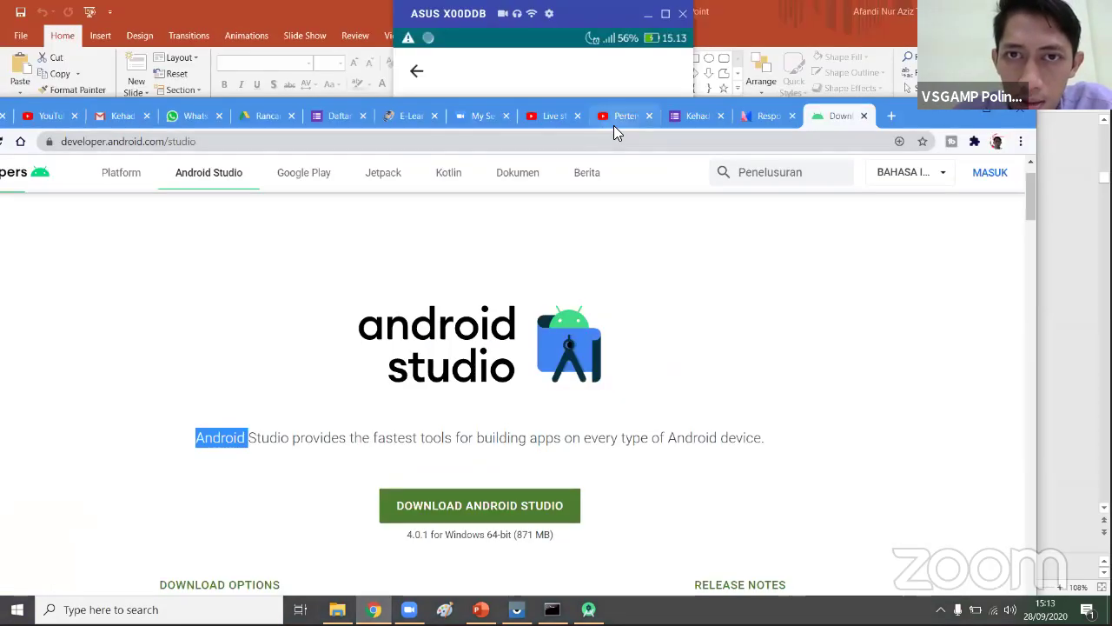
click(614, 123)
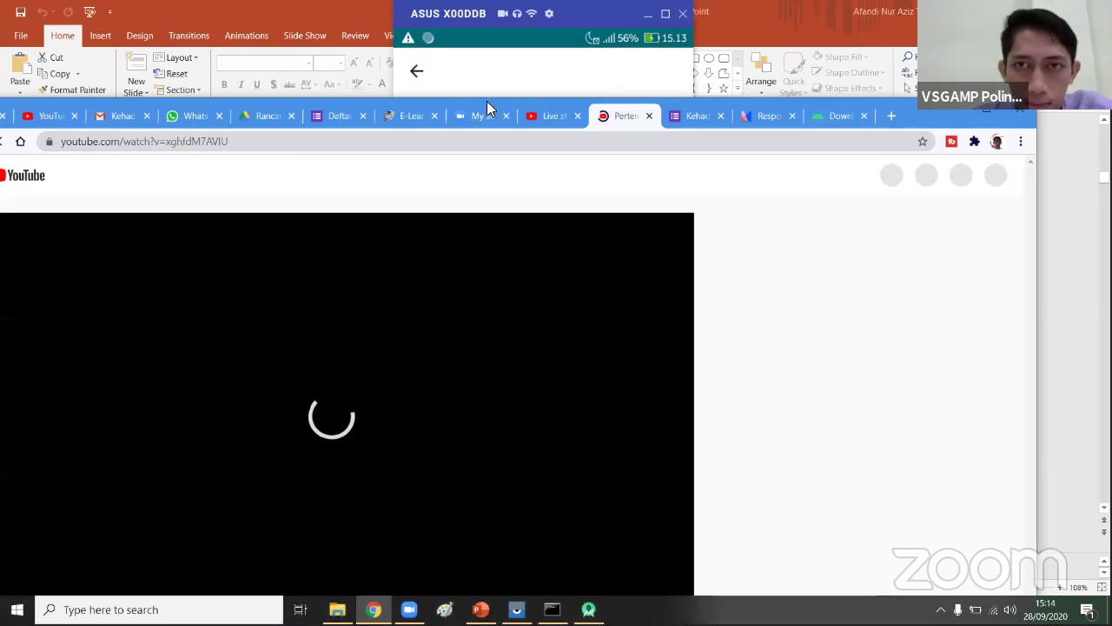
drag(487, 101, 606, 53)
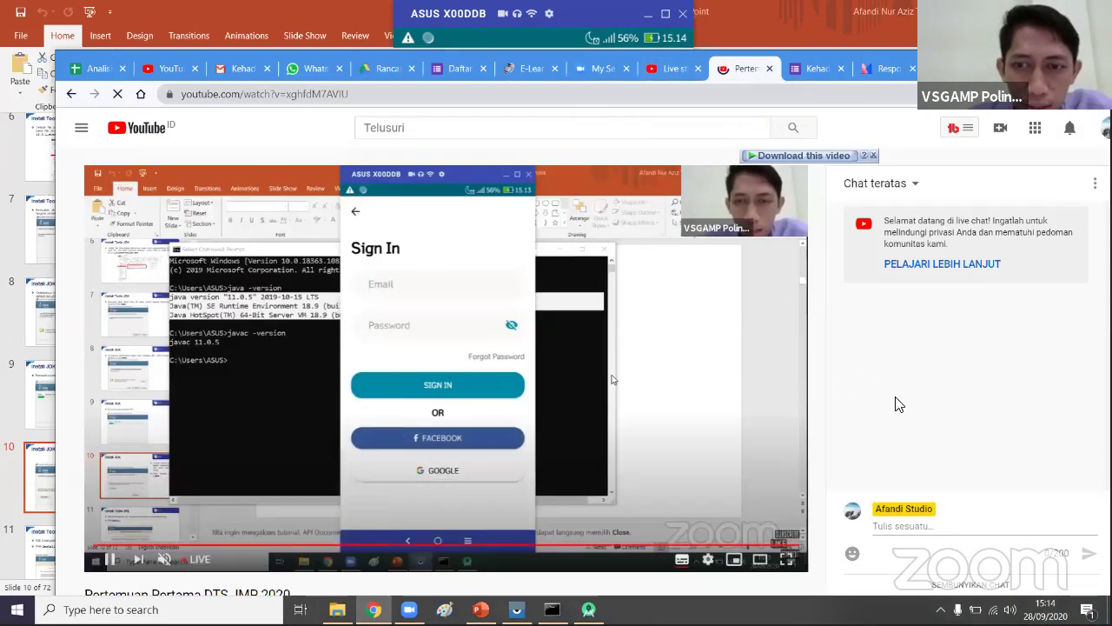
scroll(631, 442, down, 3)
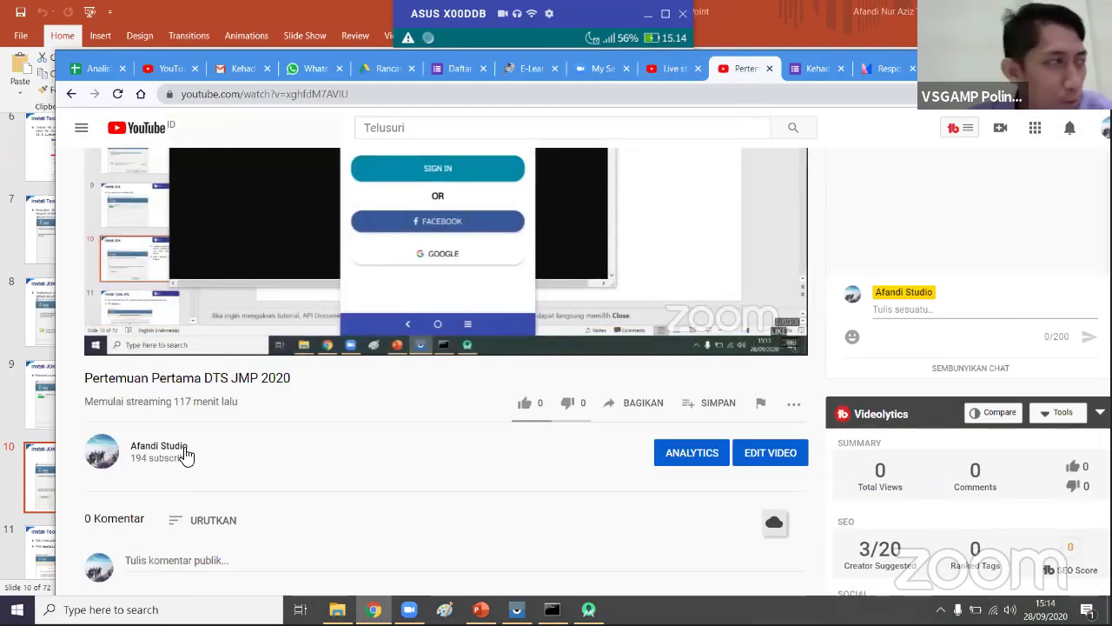
scroll(522, 347, up, 3)
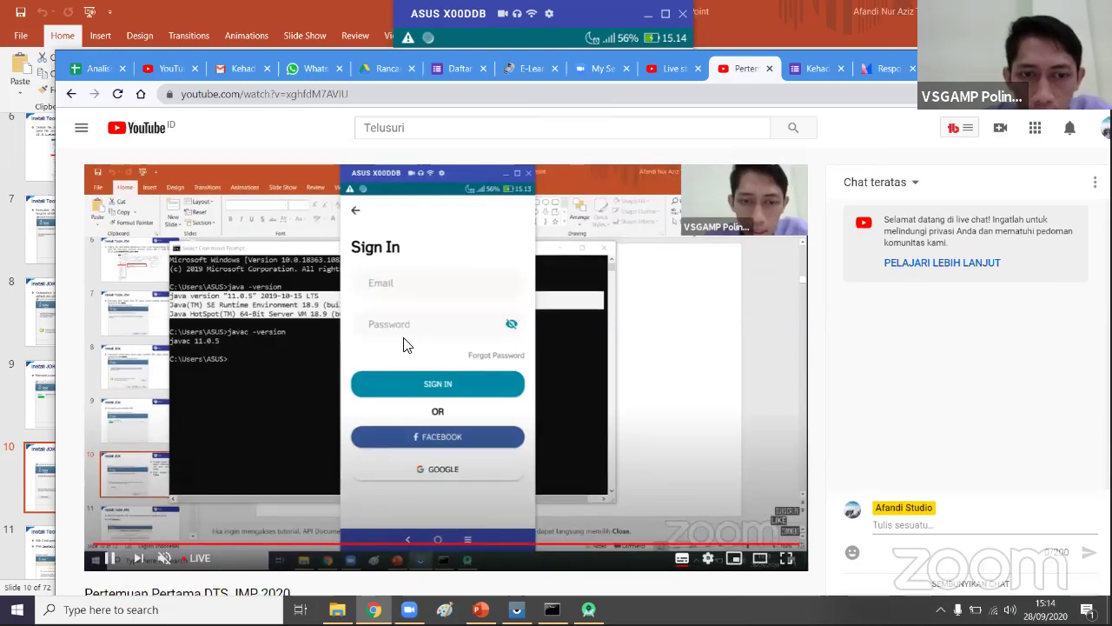
scroll(394, 334, down, 3)
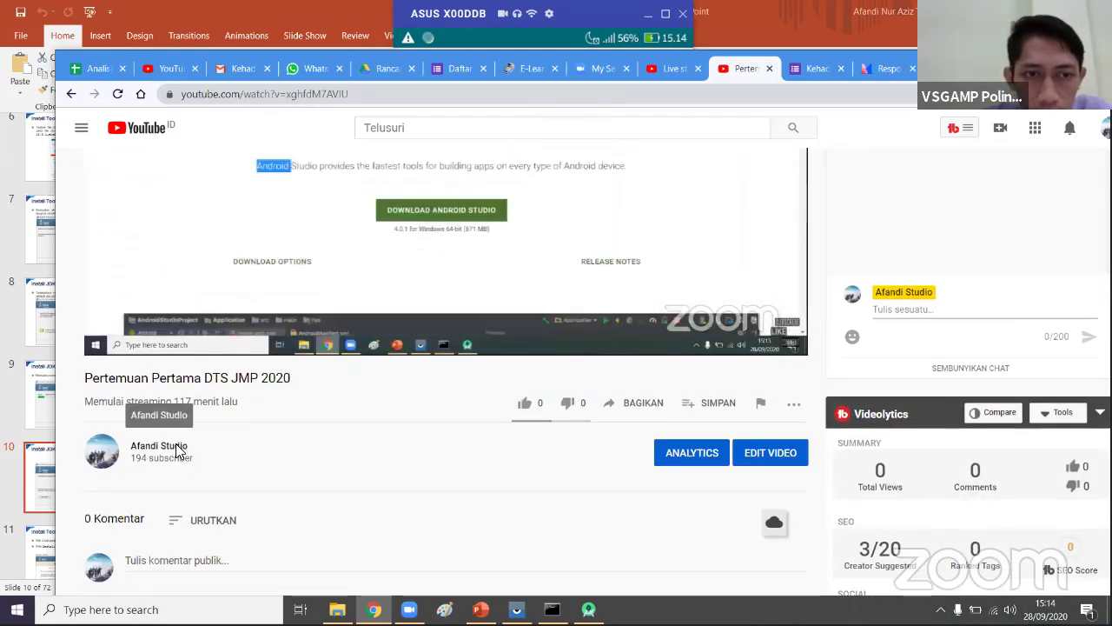
- Open the video's channel, show its Videos tab, maximise Chrome, and scroll the video grid
click(178, 449)
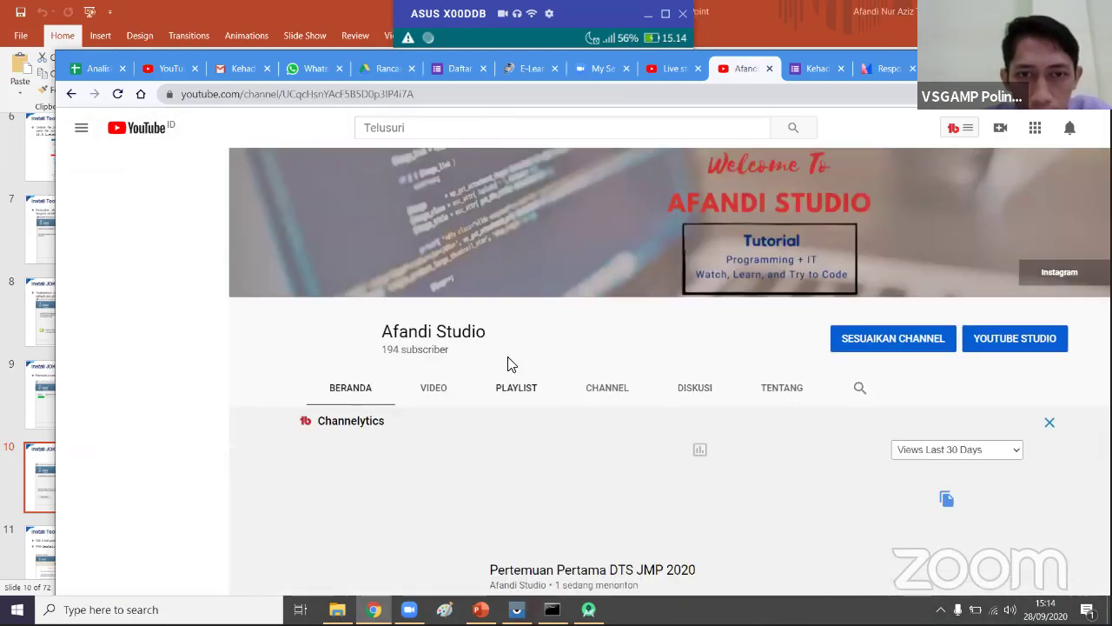
click(434, 396)
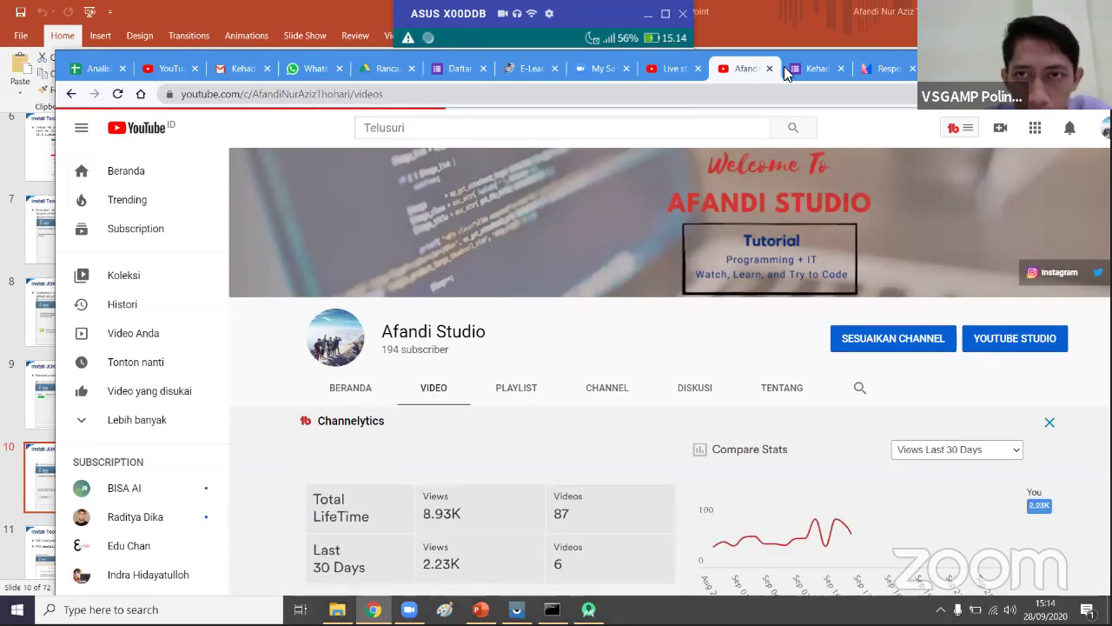
key(super+Up)
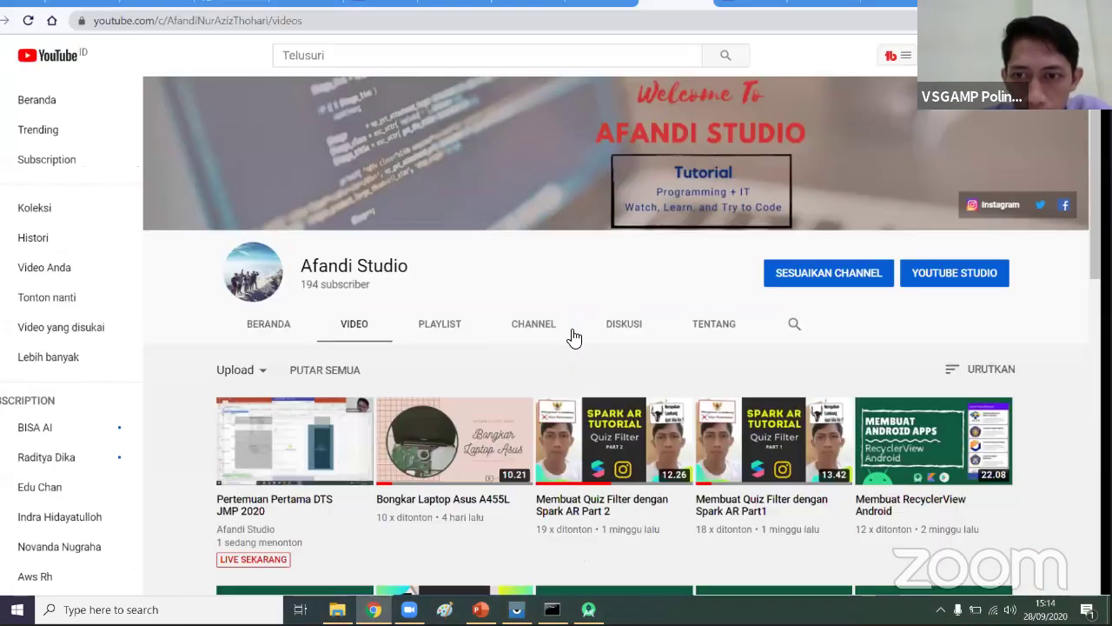
scroll(312, 397, down, 1)
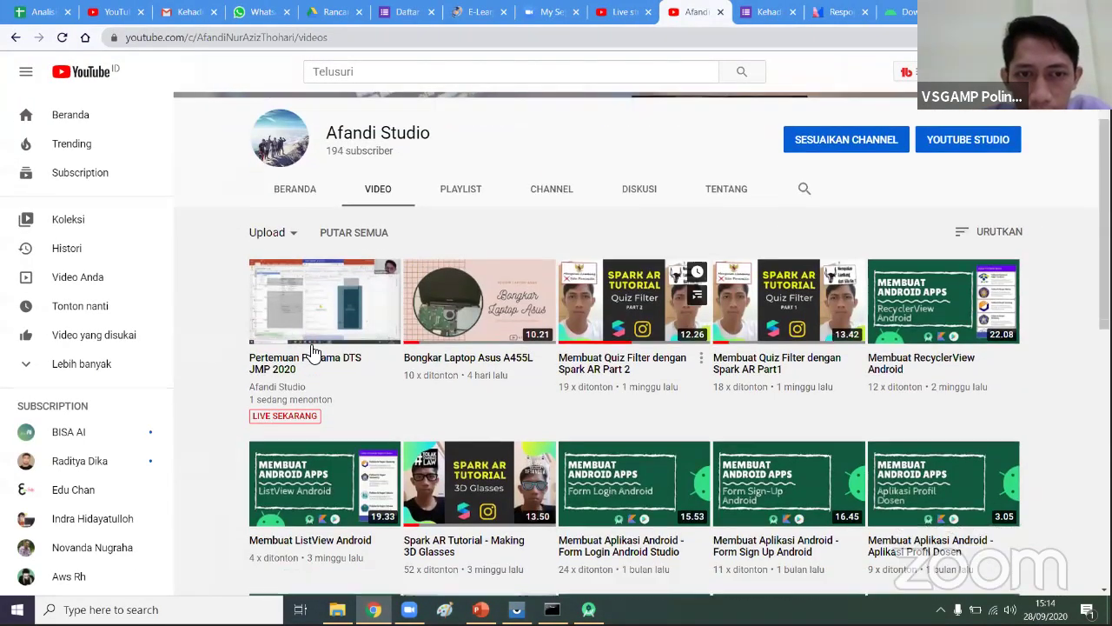
scroll(305, 352, down, 2)
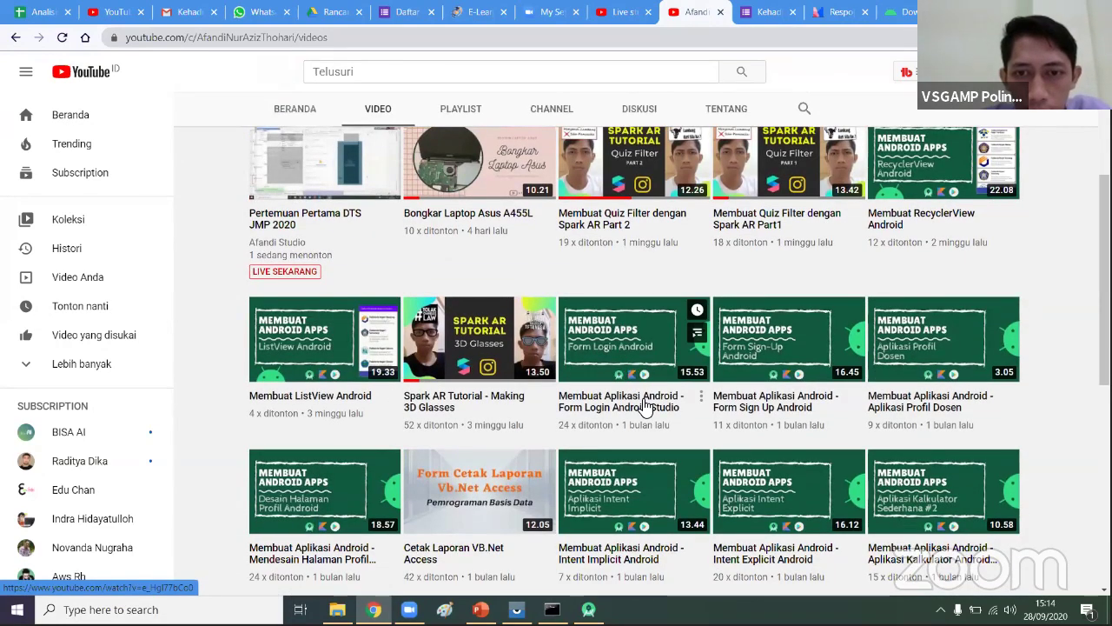
scroll(650, 410, down, 1)
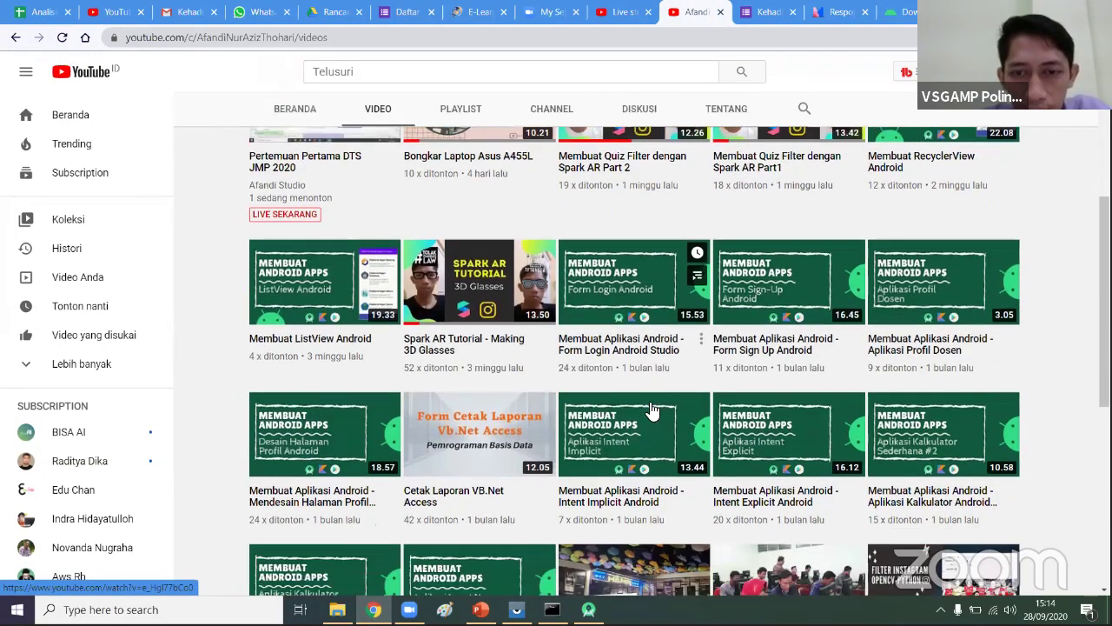
scroll(496, 476, down, 2)
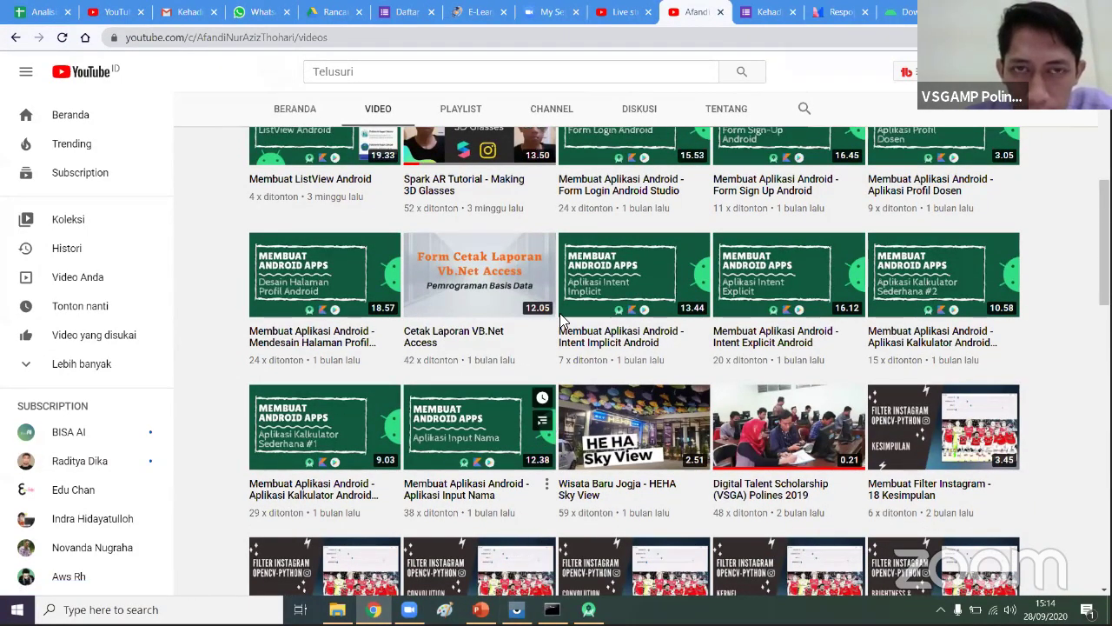
- Focus the YouTube search box, dismiss the suggestions, then switch to the Software folder
click(592, 83)
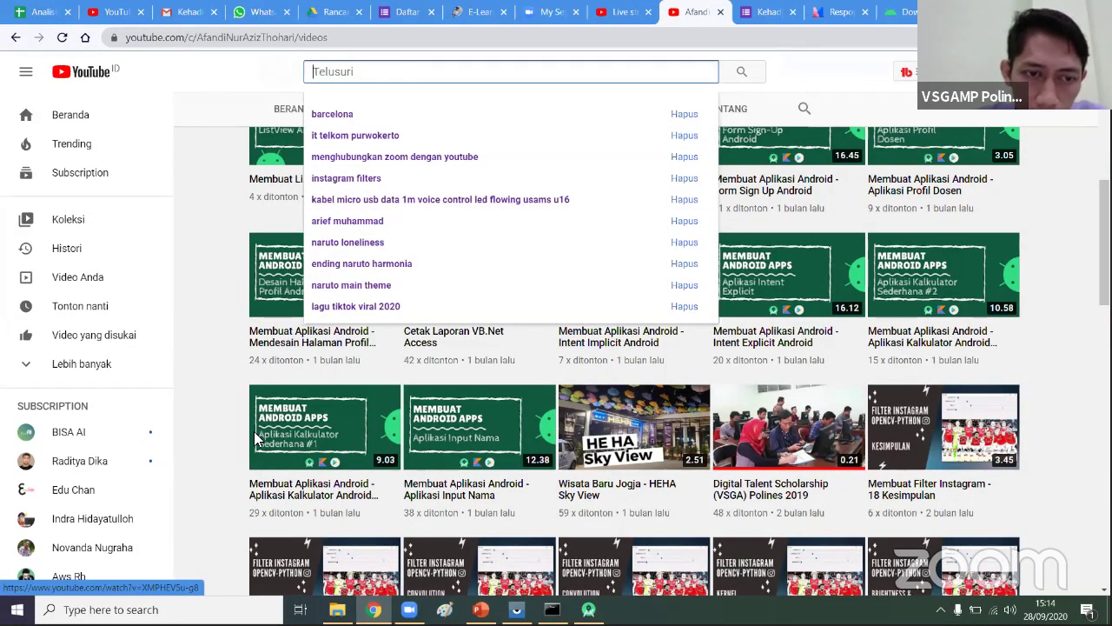
click(426, 597)
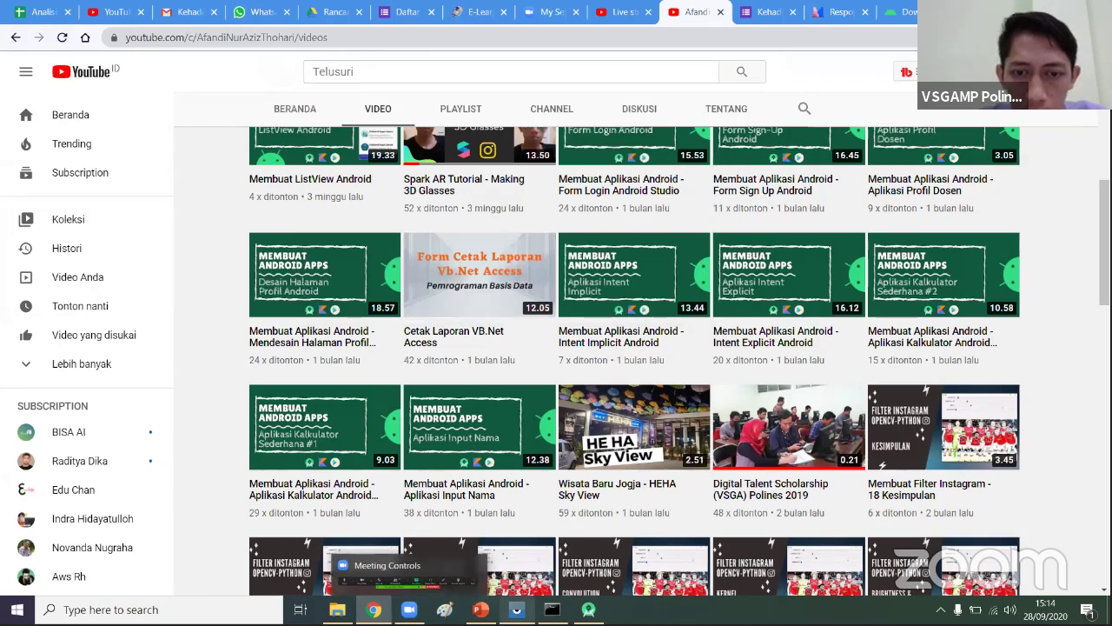
mouse_move(516, 610)
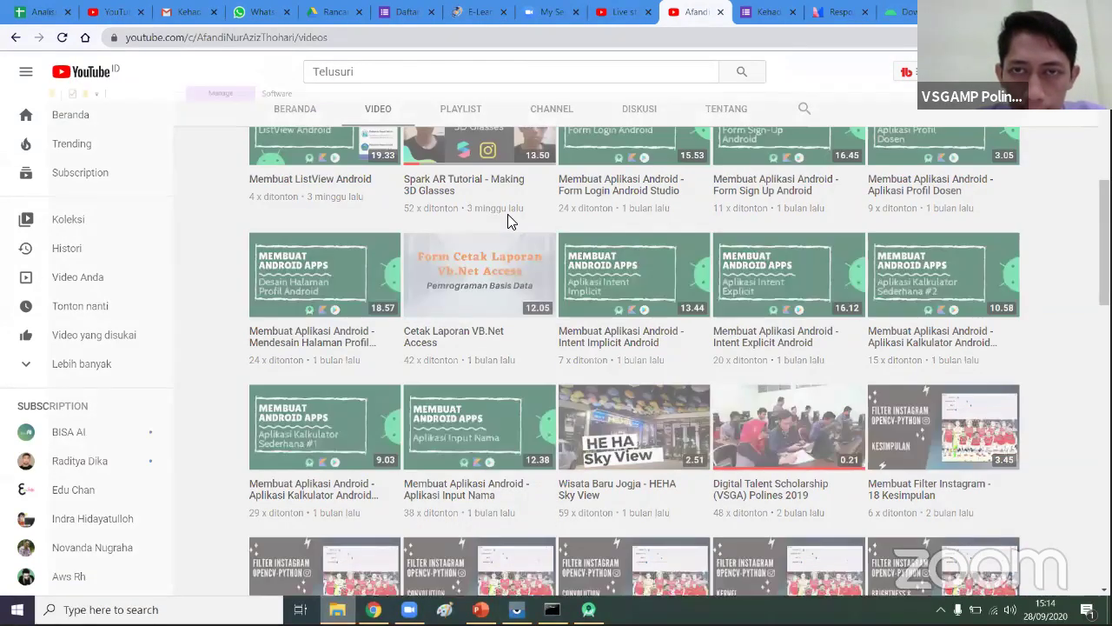
key(alt+Tab)
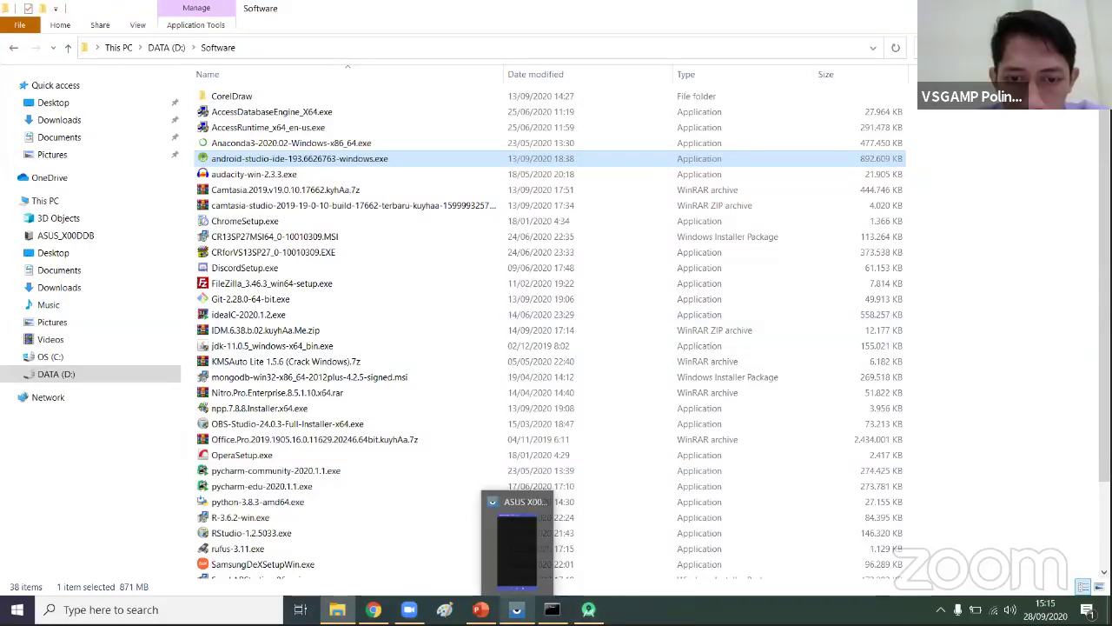
- Return to MyFirebaseApp in Android Studio and check the device list, keeping asus ASUS_X00DDB selected
click(409, 609)
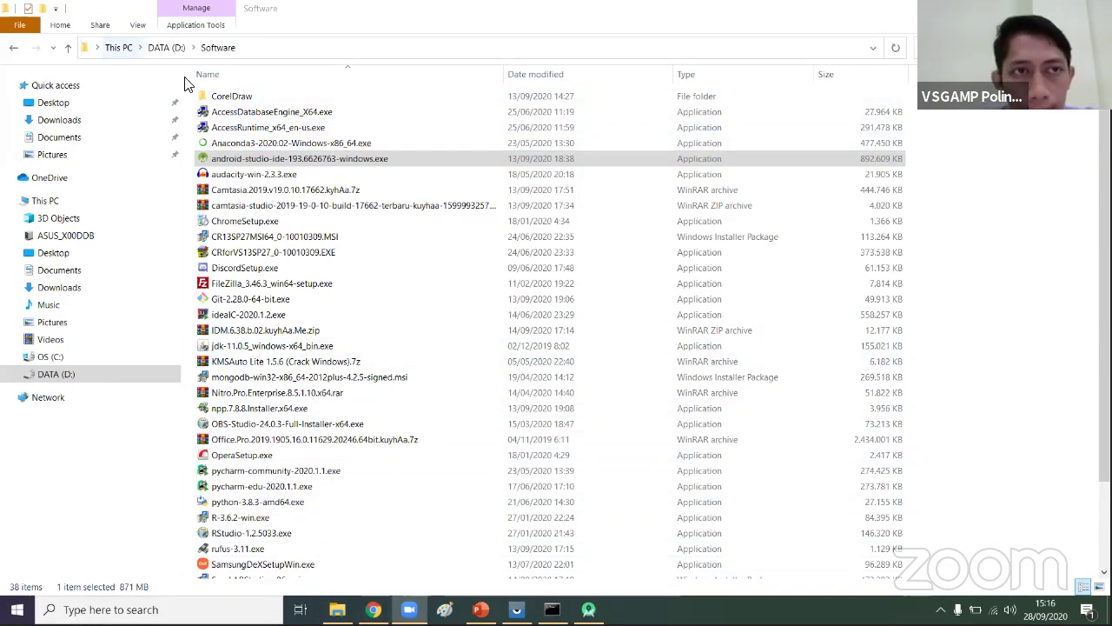
click(589, 609)
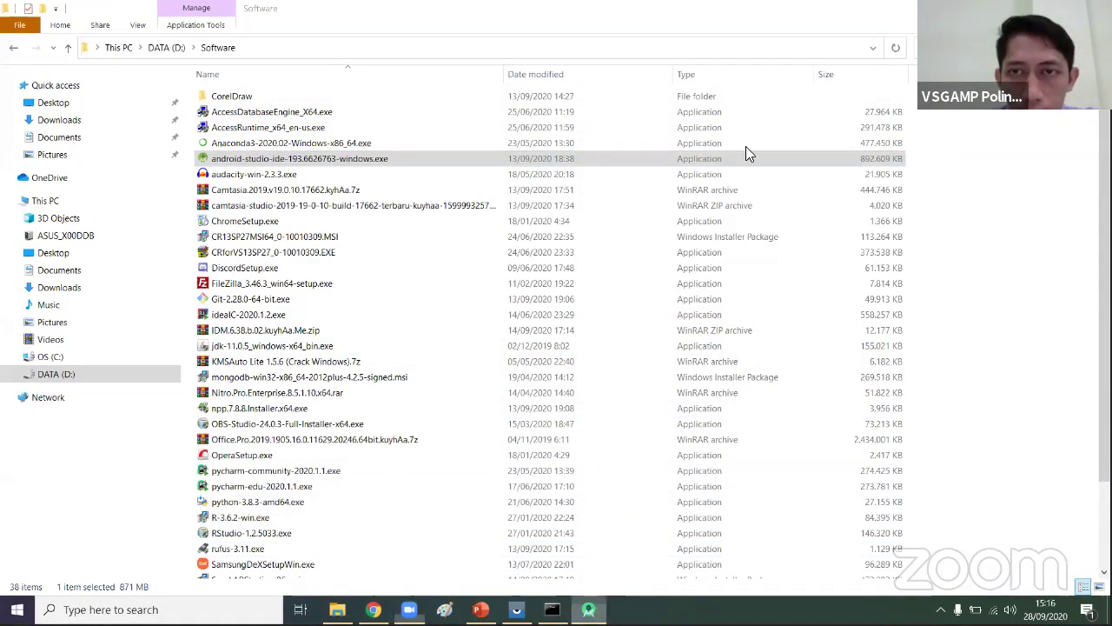
click(785, 32)
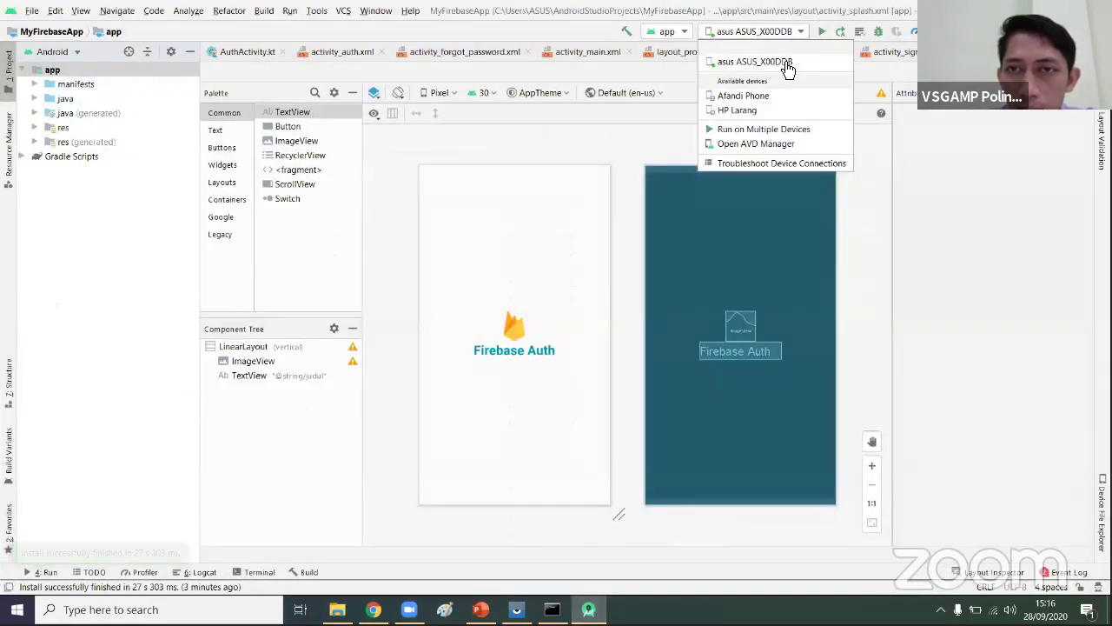
click(843, 339)
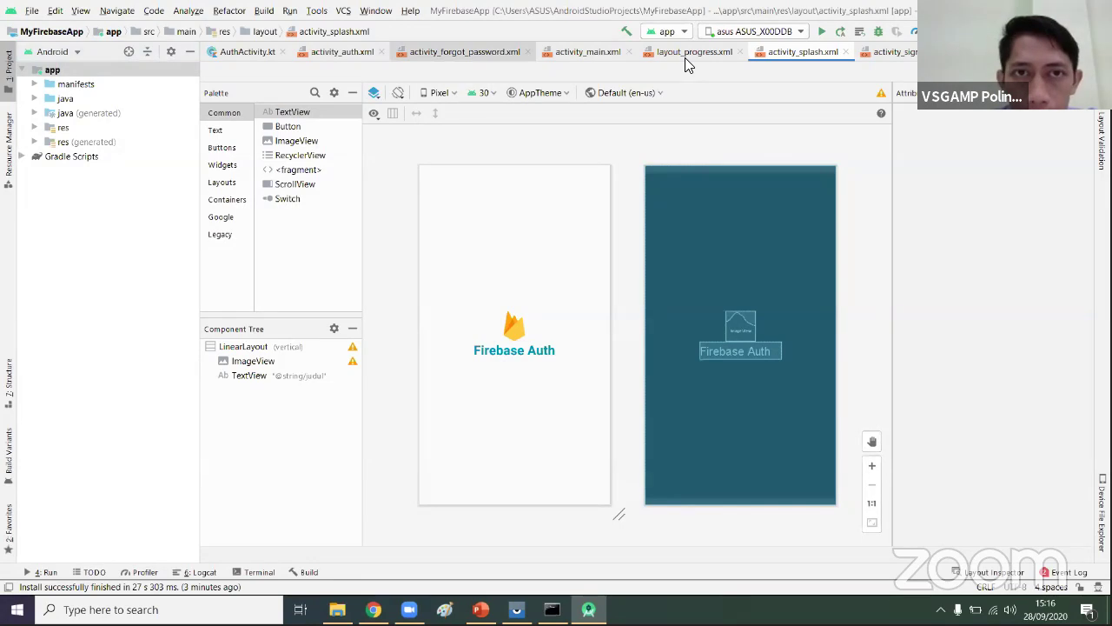